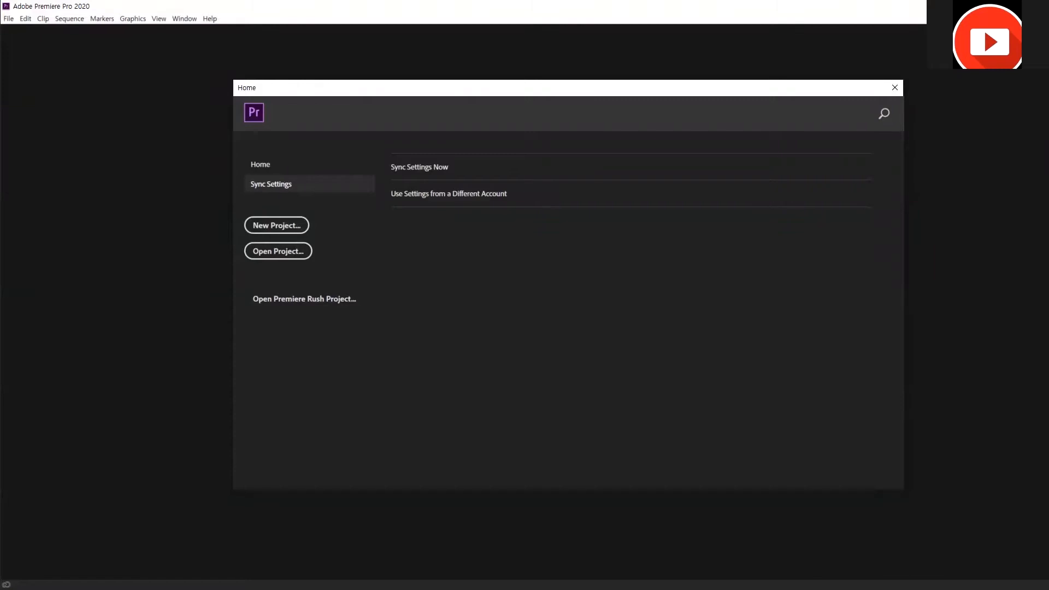
# Create a new project named Untitled, stored in the 경기대 folder on drive D.
pyautogui.click(285, 229)
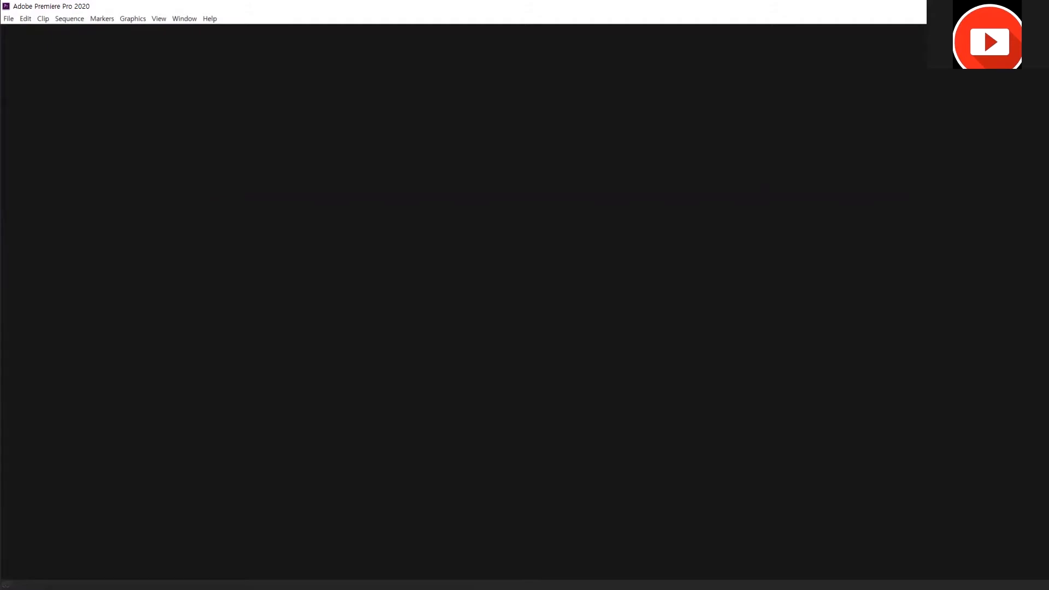
pyautogui.click(580, 206)
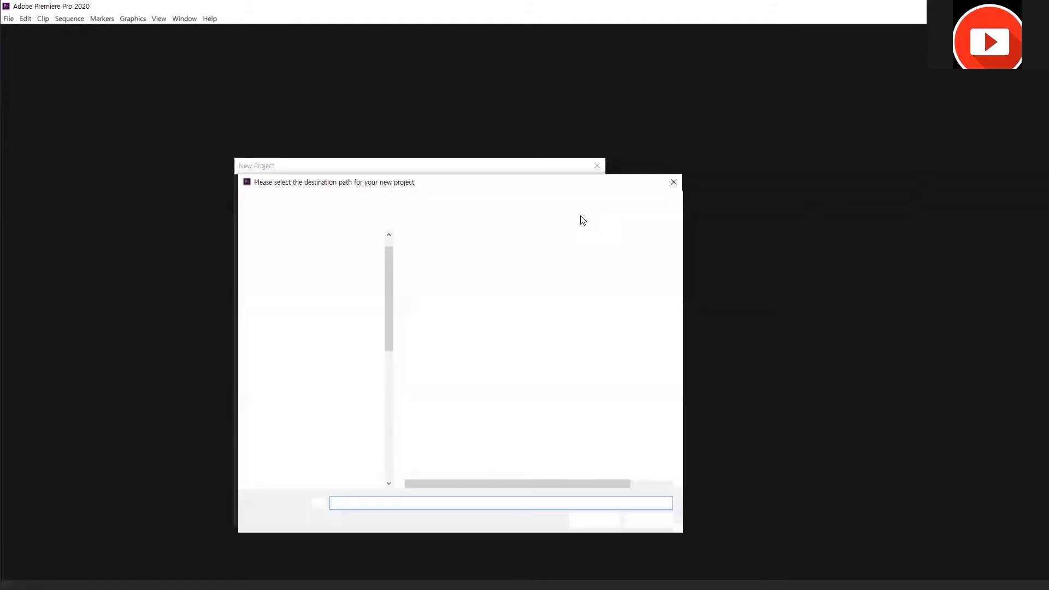
pyautogui.click(596, 516)
pyautogui.click(535, 513)
pyautogui.click(466, 360)
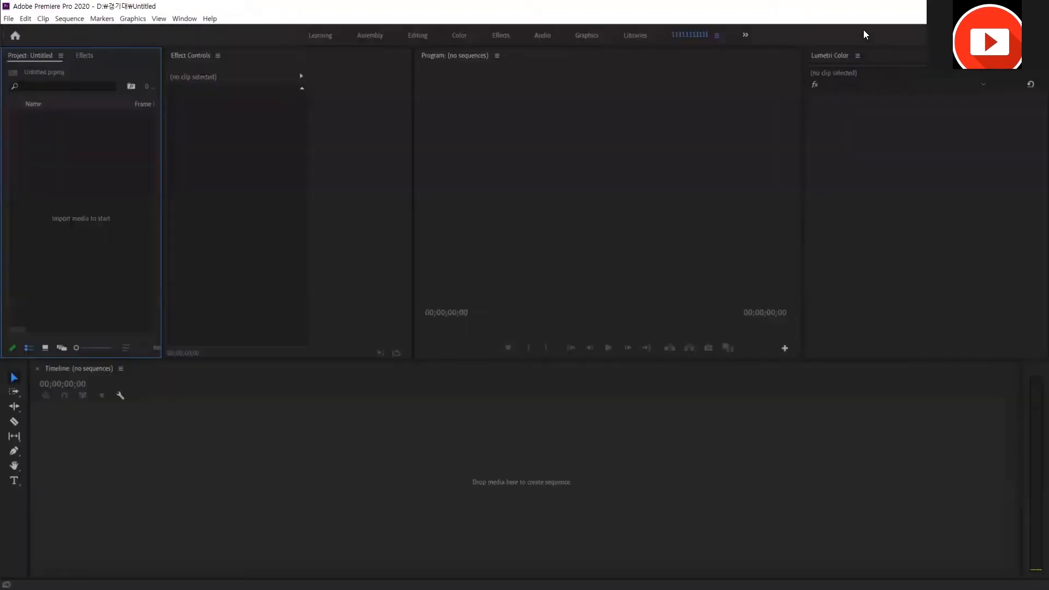
# Shrink the maximized editor window, move it over one side of the shortcut slide and make it taller.
pyautogui.click(1012, 6)
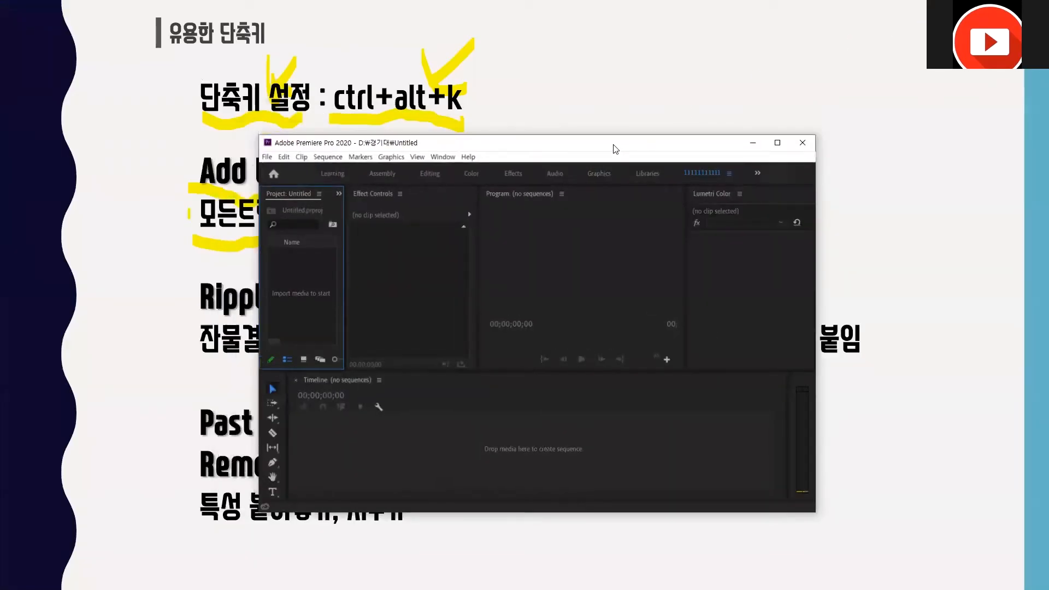
pyautogui.moveTo(616, 149); pyautogui.dragTo(839, 59)
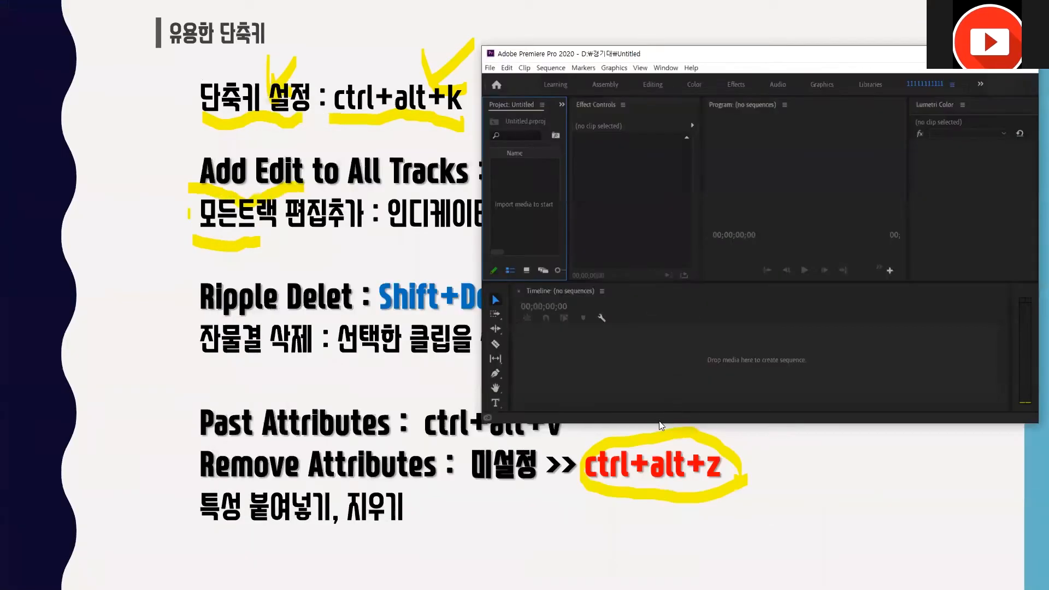
pyautogui.moveTo(661, 424); pyautogui.dragTo(661, 524)
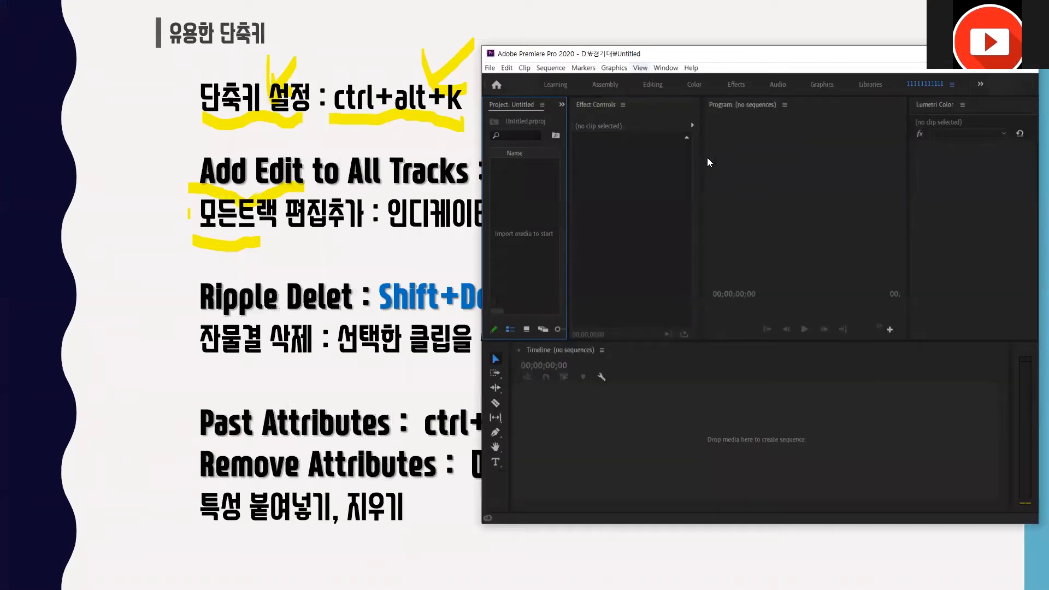
pyautogui.click(760, 169)
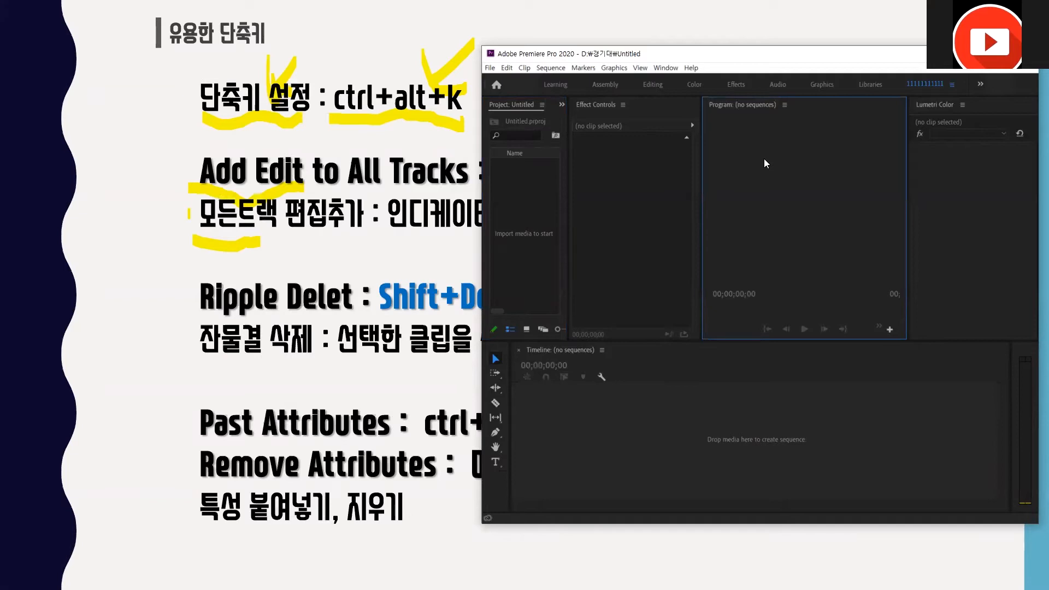
# Find Add Edit to All Tracks in the keyboard shortcuts by searching for "add" and assign it the F key.
pyautogui.hotkey('ctrl', 'alt', 'k')
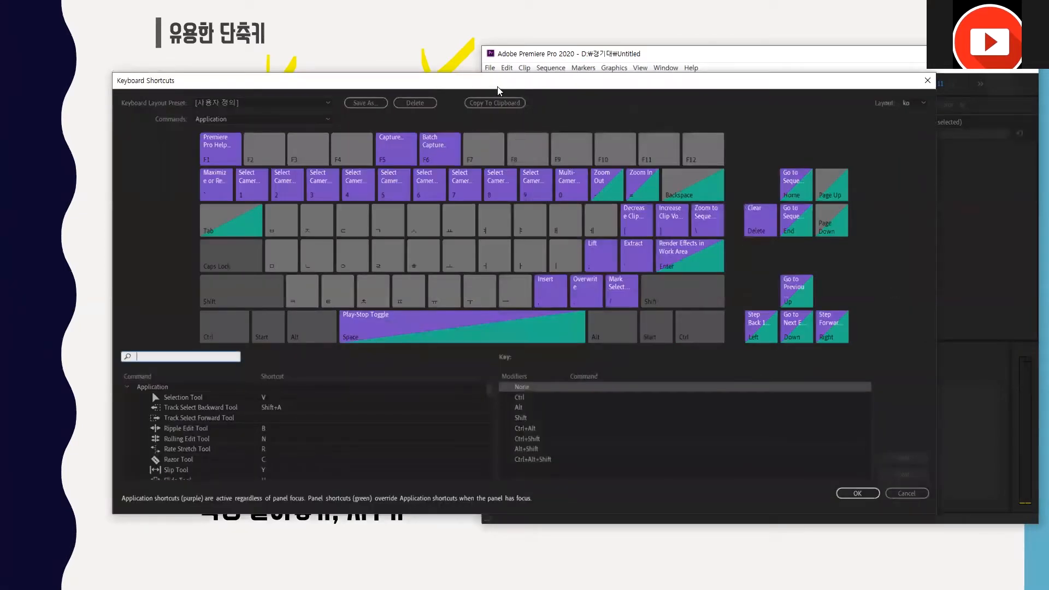
pyautogui.moveTo(498, 91); pyautogui.dragTo(519, 215)
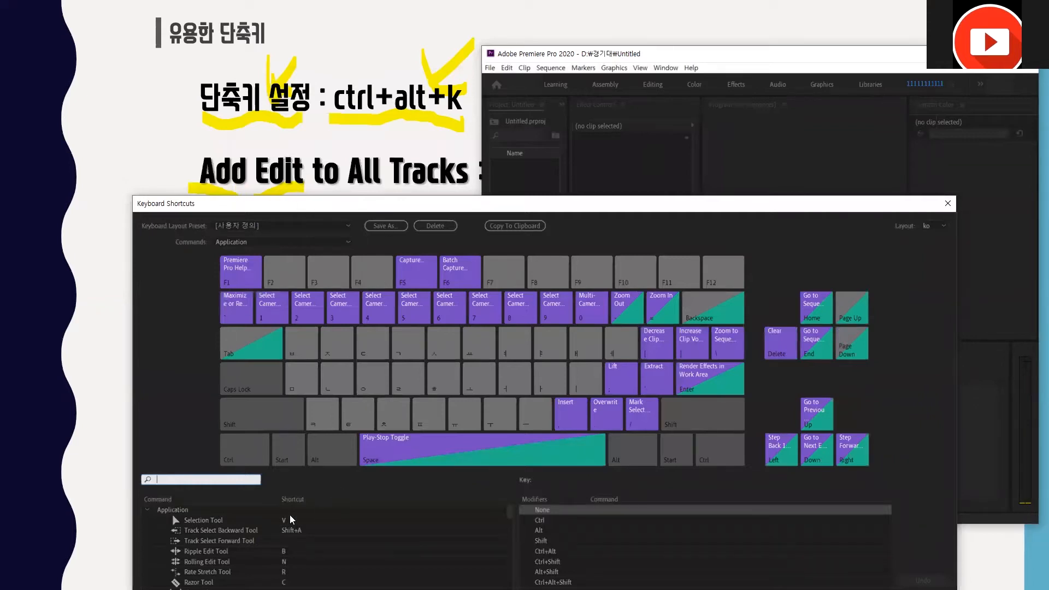
pyautogui.click(157, 479)
pyautogui.write('add')
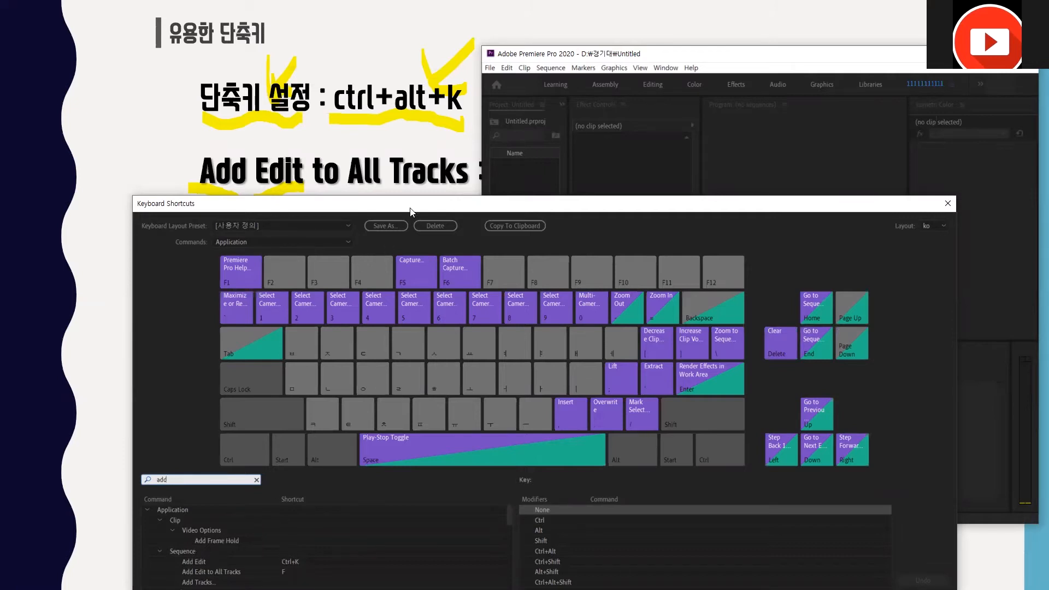
pyautogui.moveTo(411, 211); pyautogui.dragTo(455, 49)
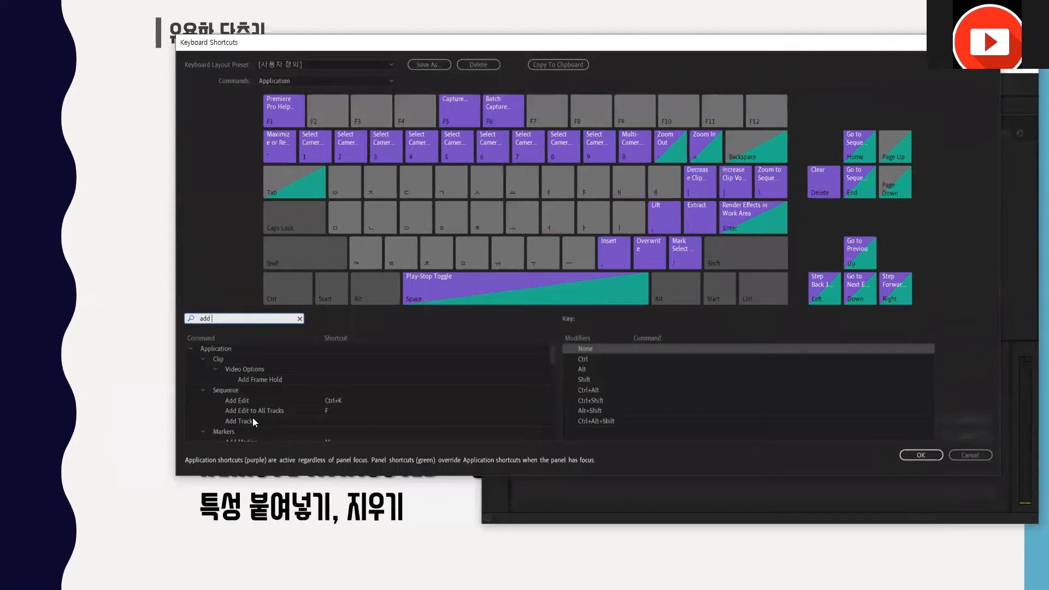
pyautogui.click(327, 411)
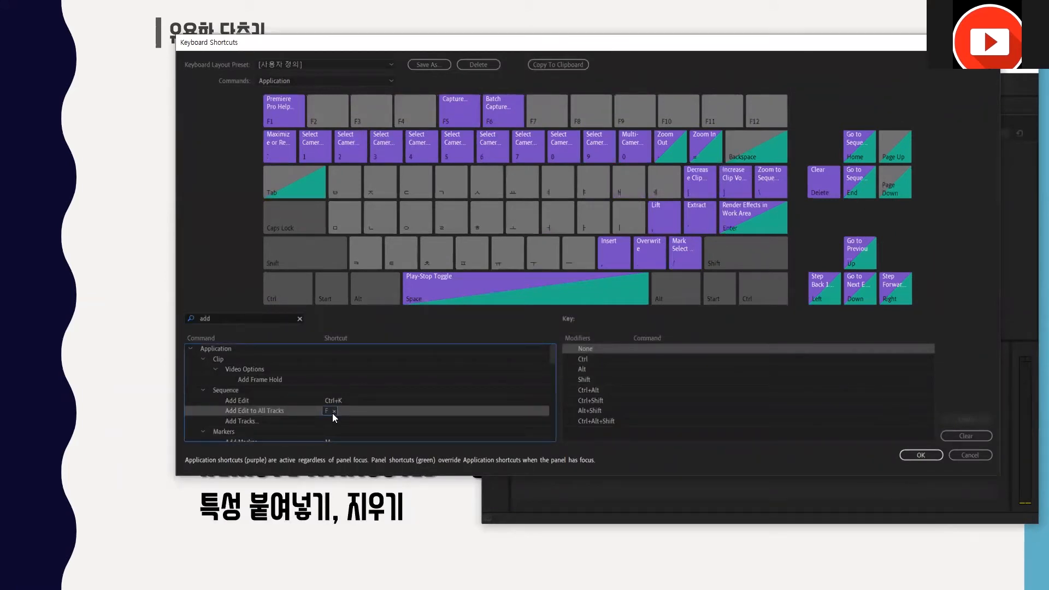
pyautogui.click(334, 411)
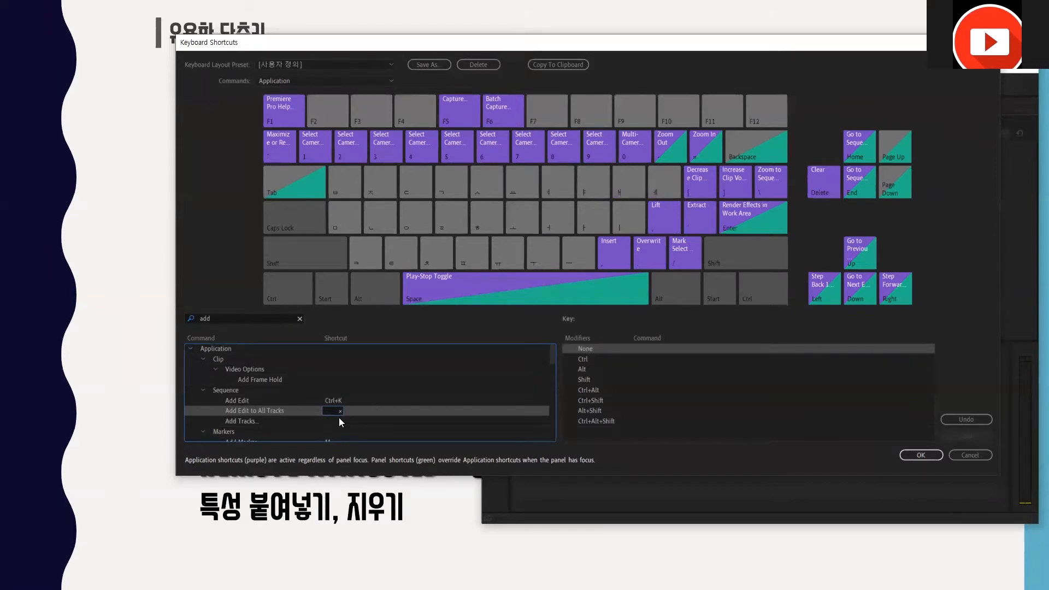
pyautogui.press('f')
pyautogui.click(915, 457)
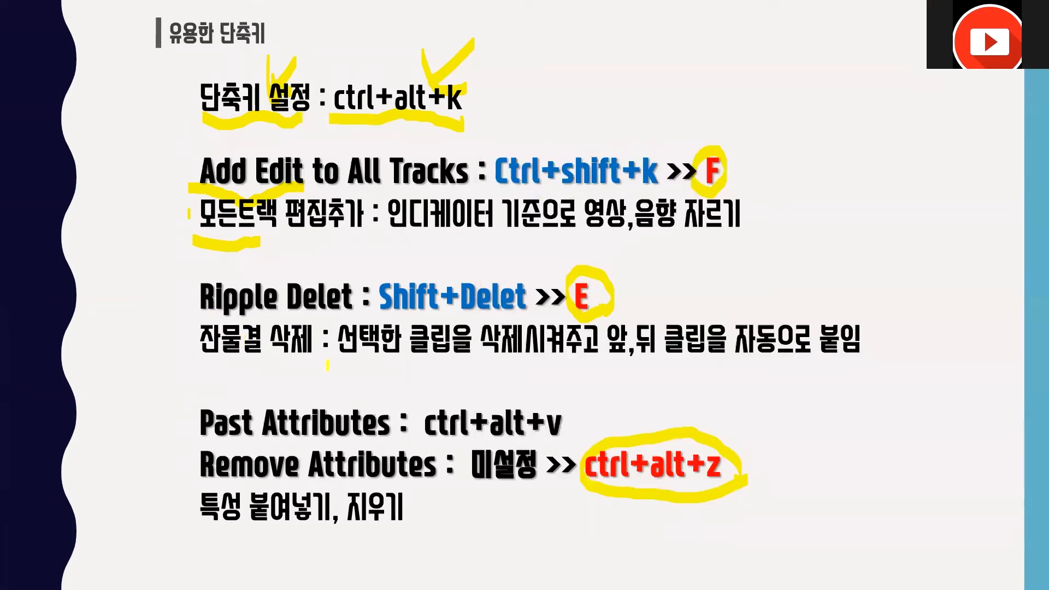
# Underline the Ripple Delete explanation on the slide in yellow.
pyautogui.moveTo(331, 363)
pyautogui.mouseDown()
pyautogui.moveTo(365, 356)
pyautogui.moveTo(558, 373)
pyautogui.mouseUp()
pyautogui.moveTo(605, 350)
pyautogui.mouseDown()
pyautogui.moveTo(670, 331)
pyautogui.moveTo(757, 353)
pyautogui.moveTo(862, 342)
pyautogui.mouseUp()
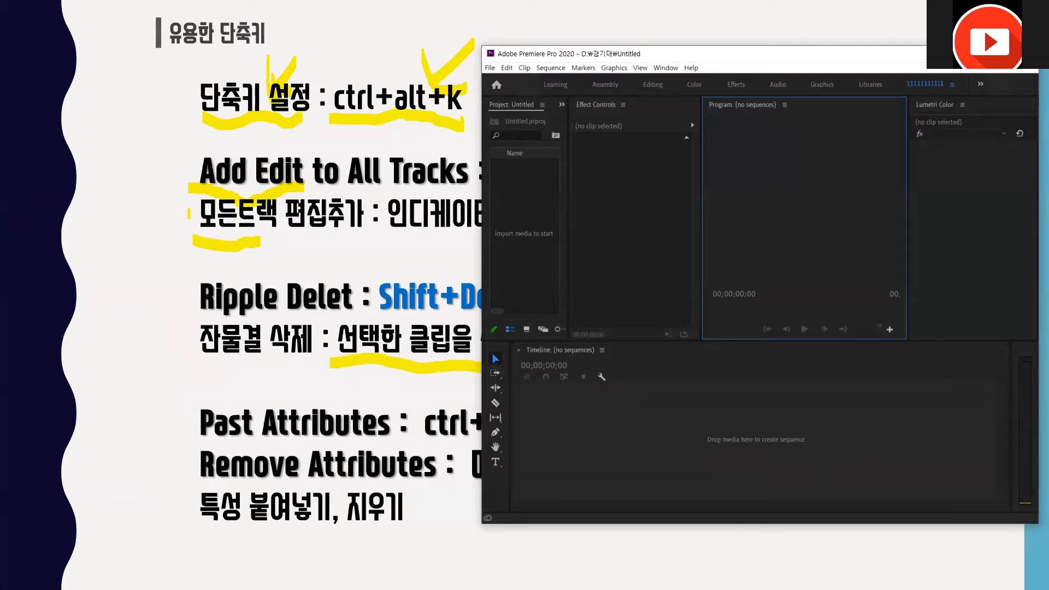
# Search the keyboard shortcuts for "ripple del" and check the key assigned to the application-level Ripple Delete command.
pyautogui.click(647, 462)
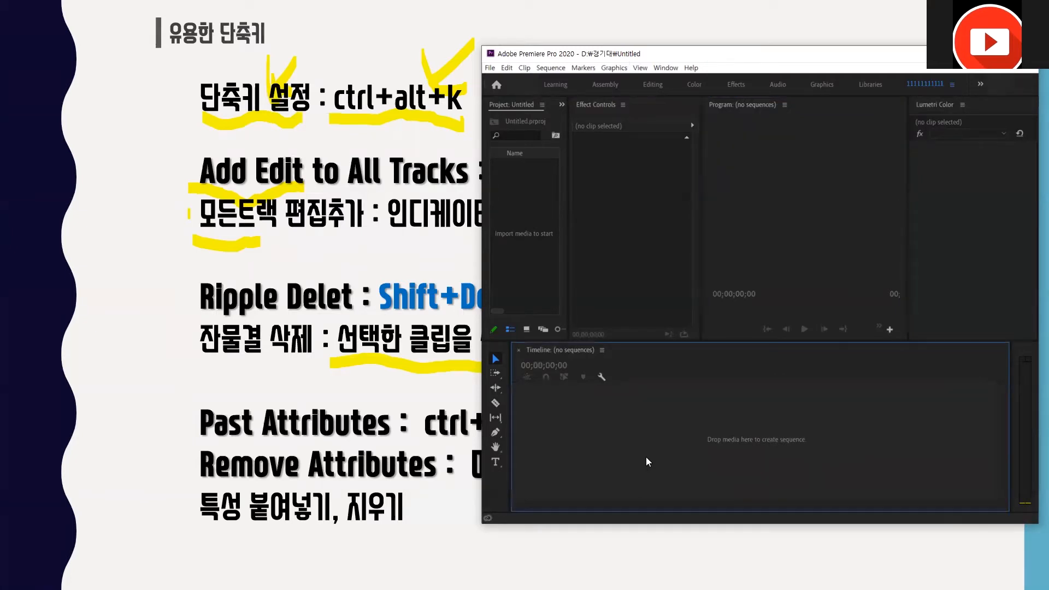
pyautogui.hotkey('ctrl', 'alt', 'k')
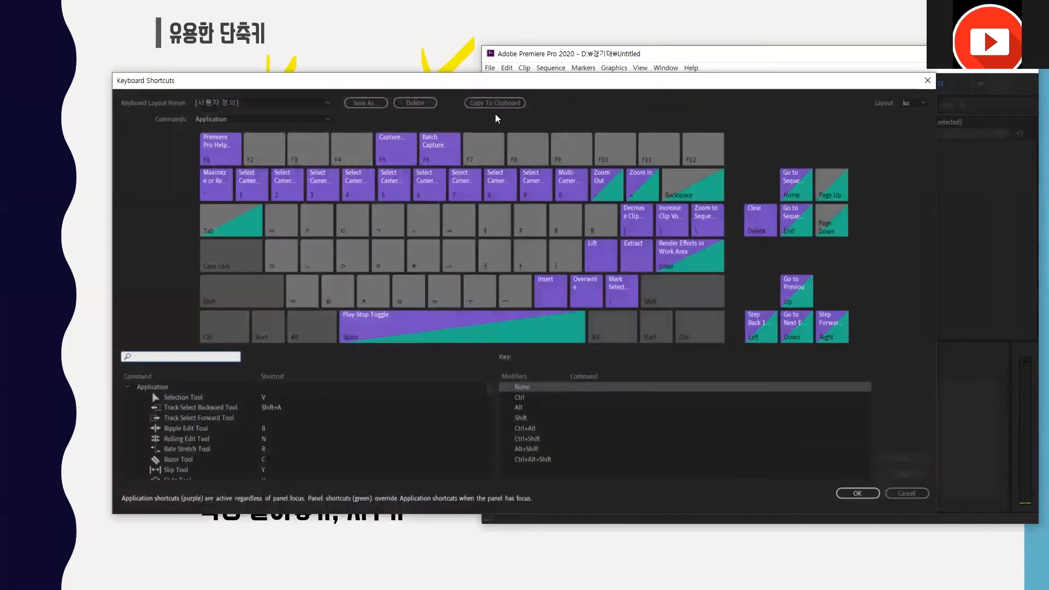
pyautogui.moveTo(498, 89); pyautogui.dragTo(493, 128)
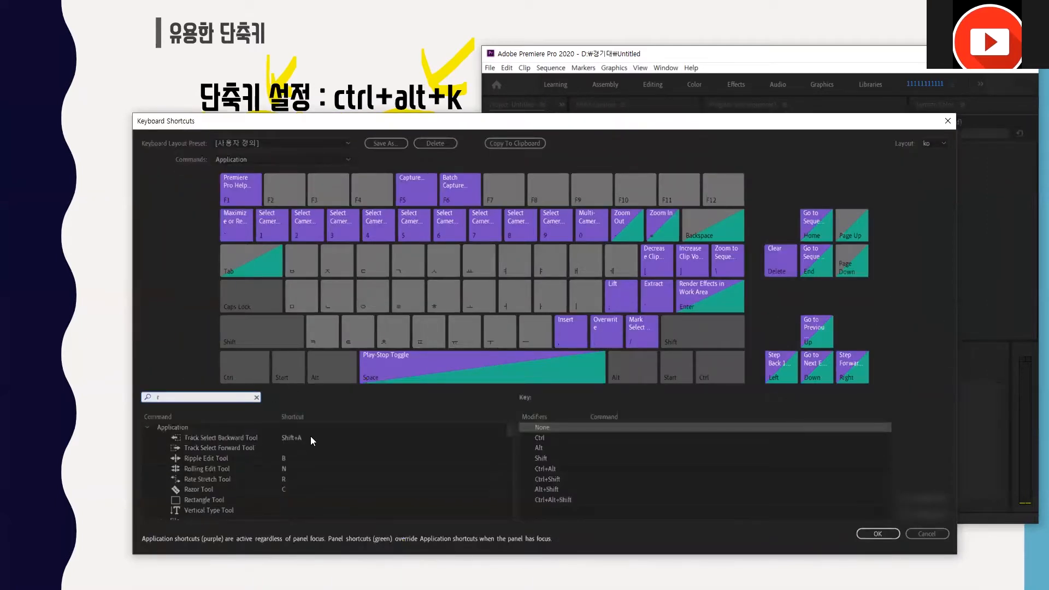
pyautogui.write('ipple ')
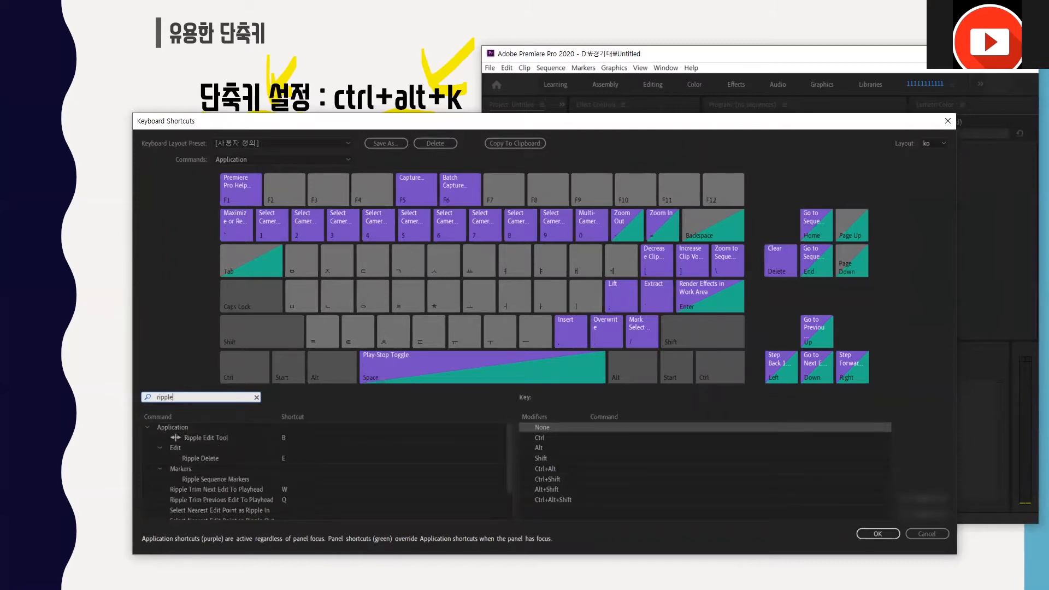
pyautogui.write('del')
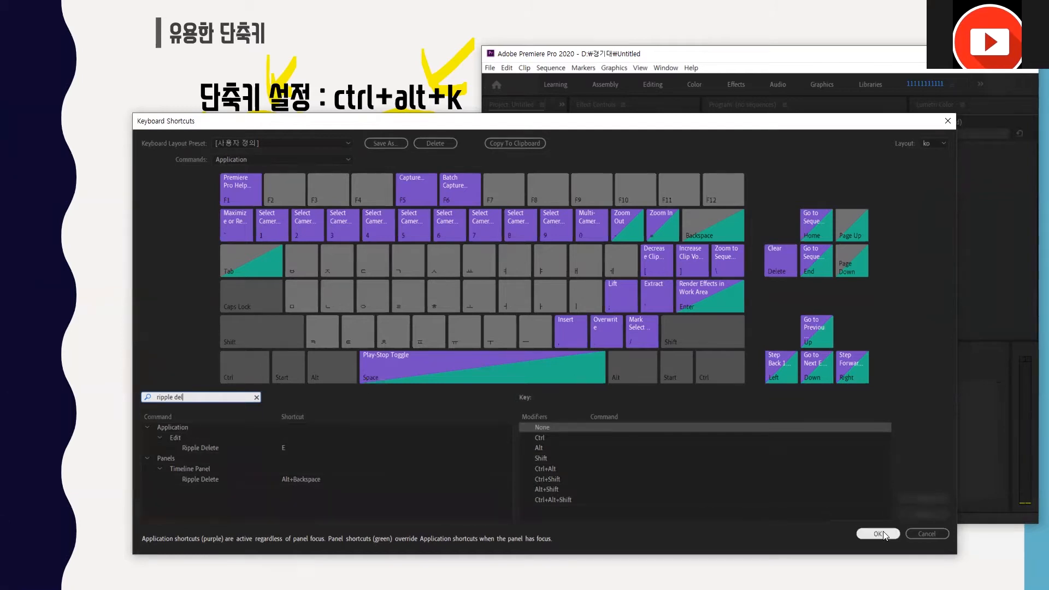
pyautogui.click(291, 449)
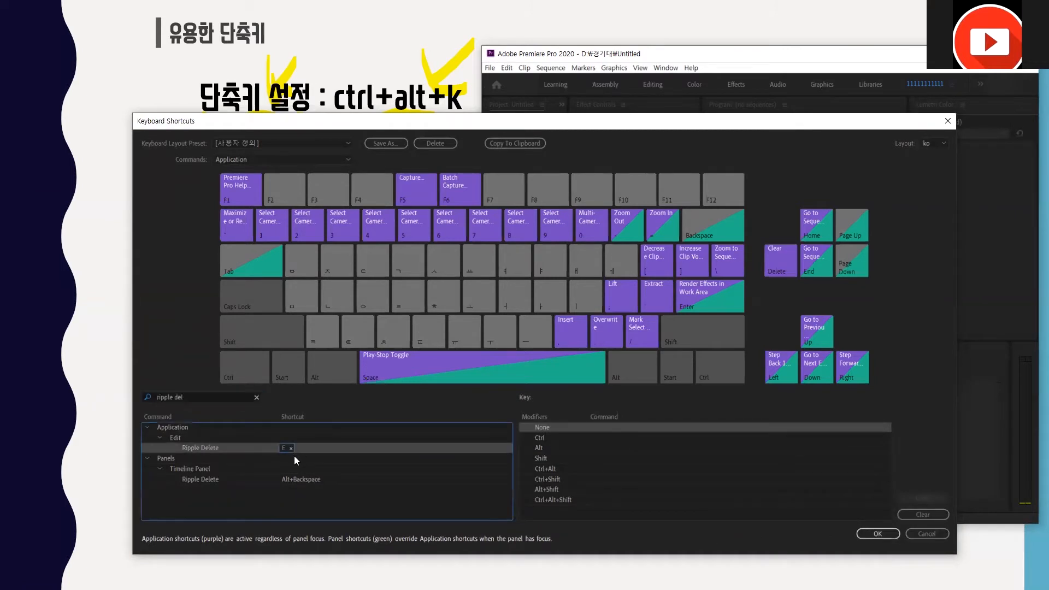
pyautogui.click(322, 448)
pyautogui.press('Escape')
pyautogui.click(863, 534)
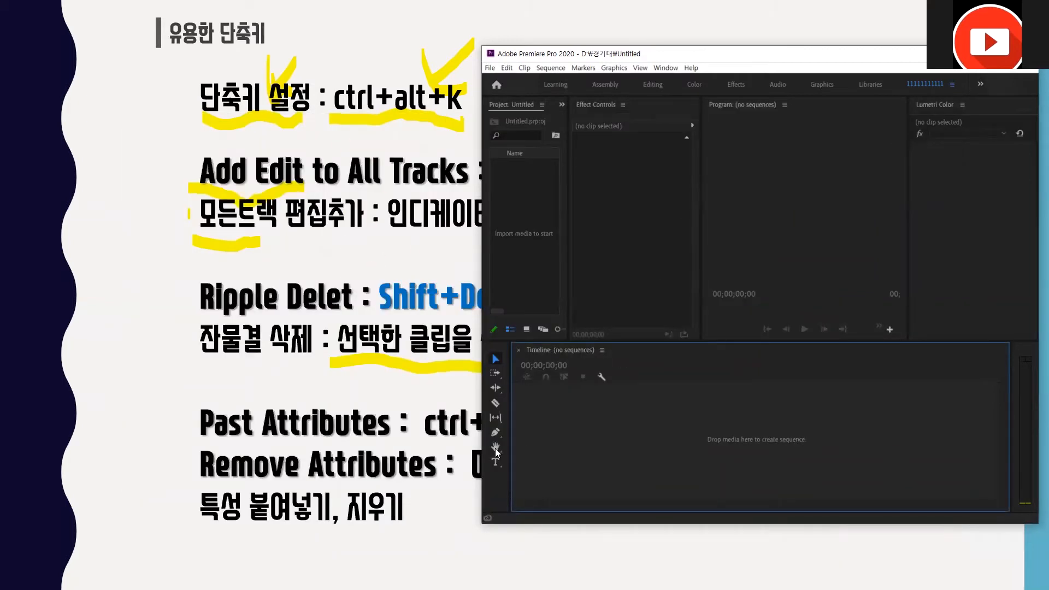
# Add 01 Beach - 3998.mp4 to the empty timeline as a new sequence and maximize the editor window.
pyautogui.hotkey('alt', 'Tab')
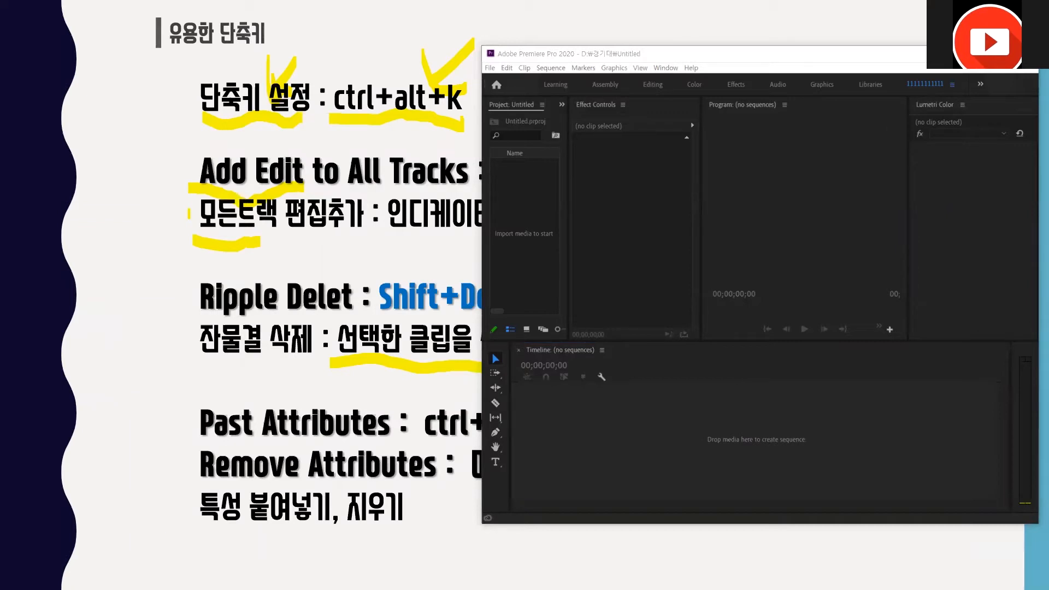
pyautogui.moveTo(726, 451); pyautogui.dragTo(685, 439)
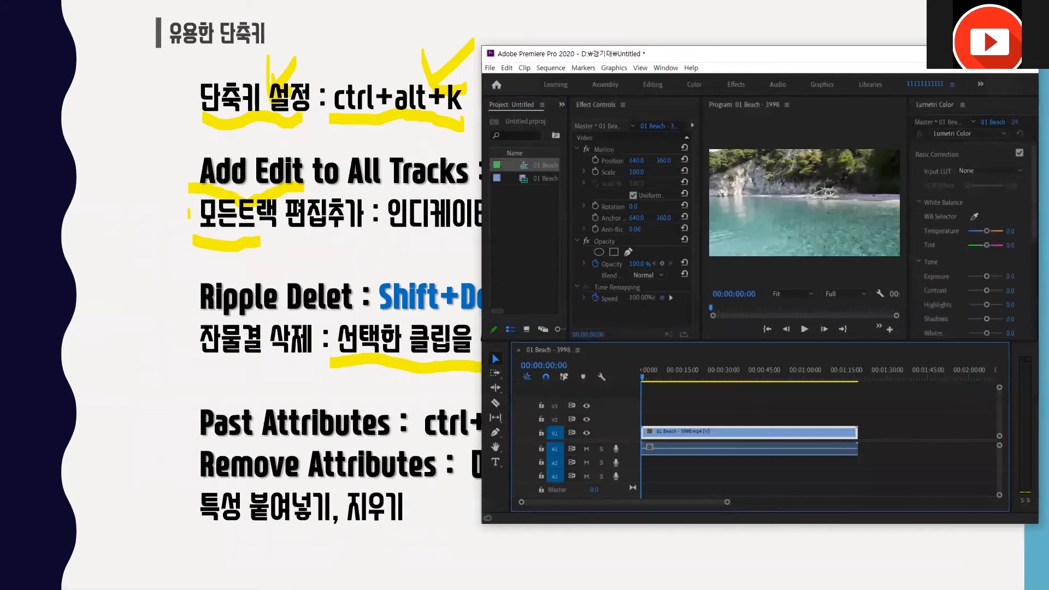
pyautogui.press('super+Up')
# Split the beach clip's video and audio at 00:00:36:05 with Add Edit.
pyautogui.moveTo(172, 387); pyautogui.dragTo(240, 404)
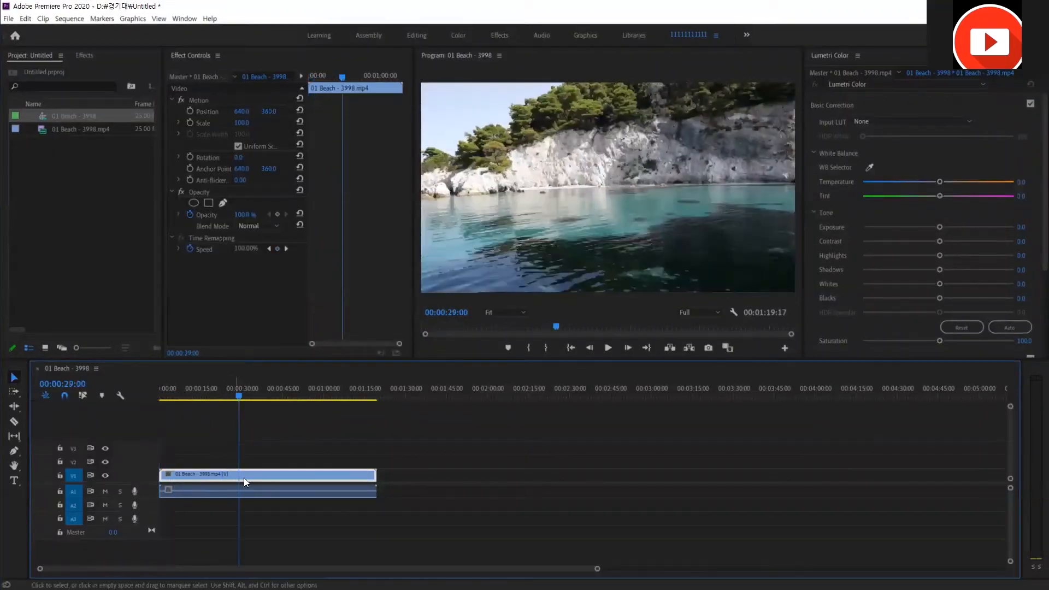
pyautogui.click(585, 563)
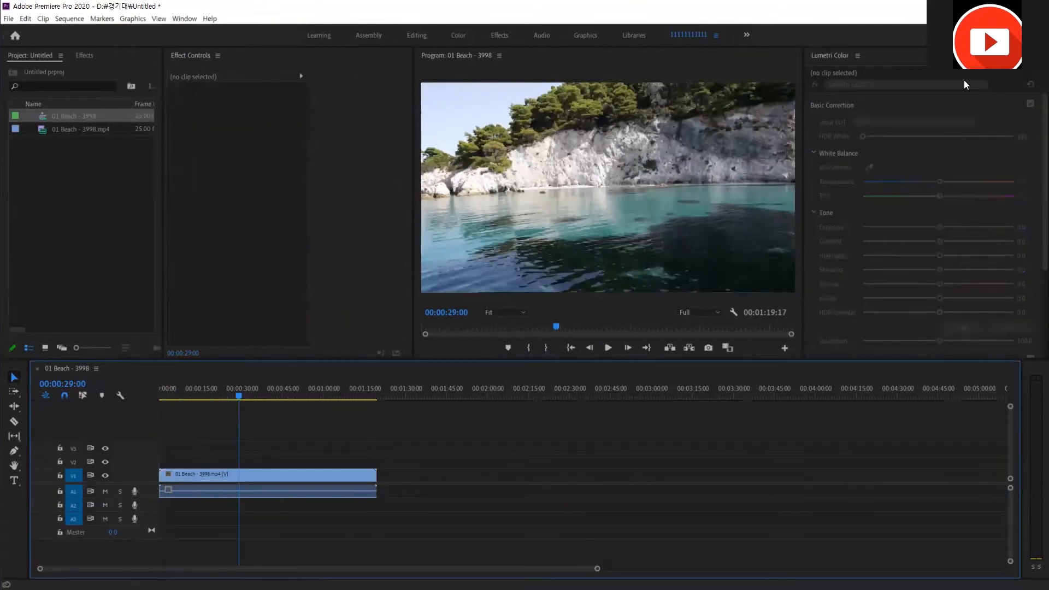
pyautogui.press('super+Down')
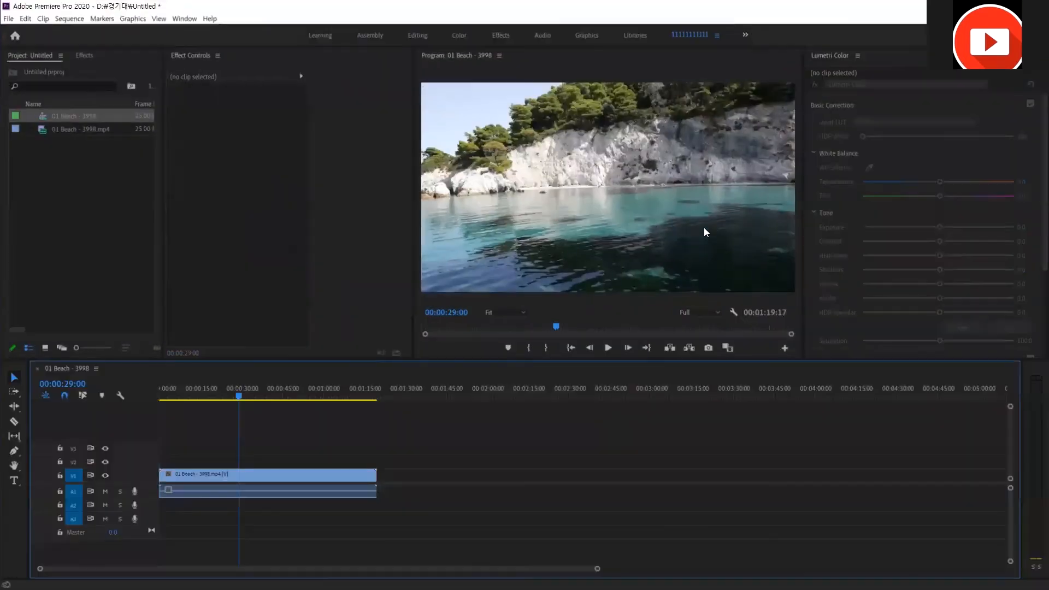
pyautogui.click(258, 391)
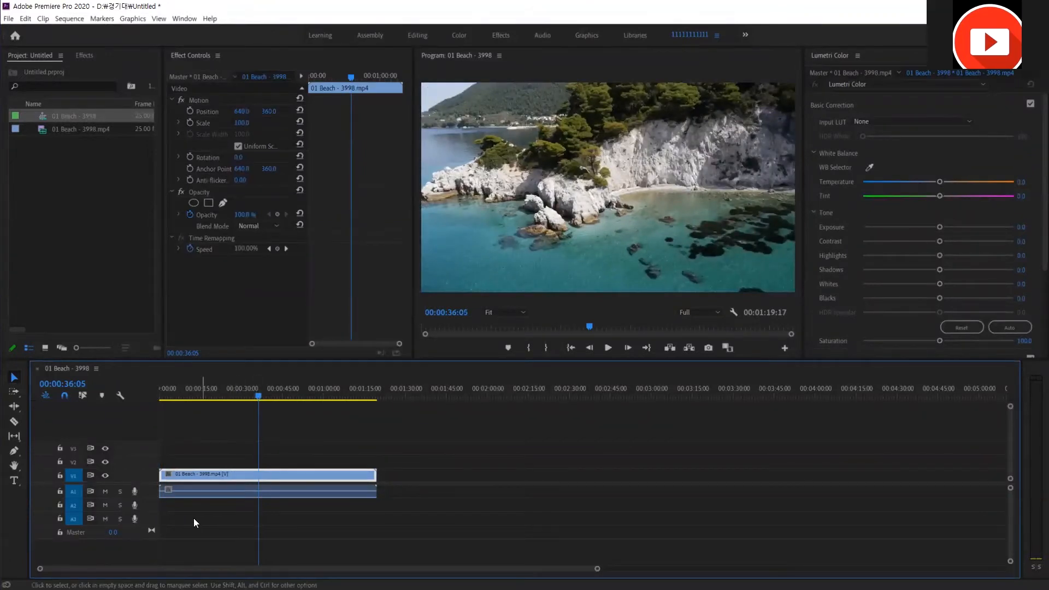
pyautogui.press('=')
pyautogui.press('=')
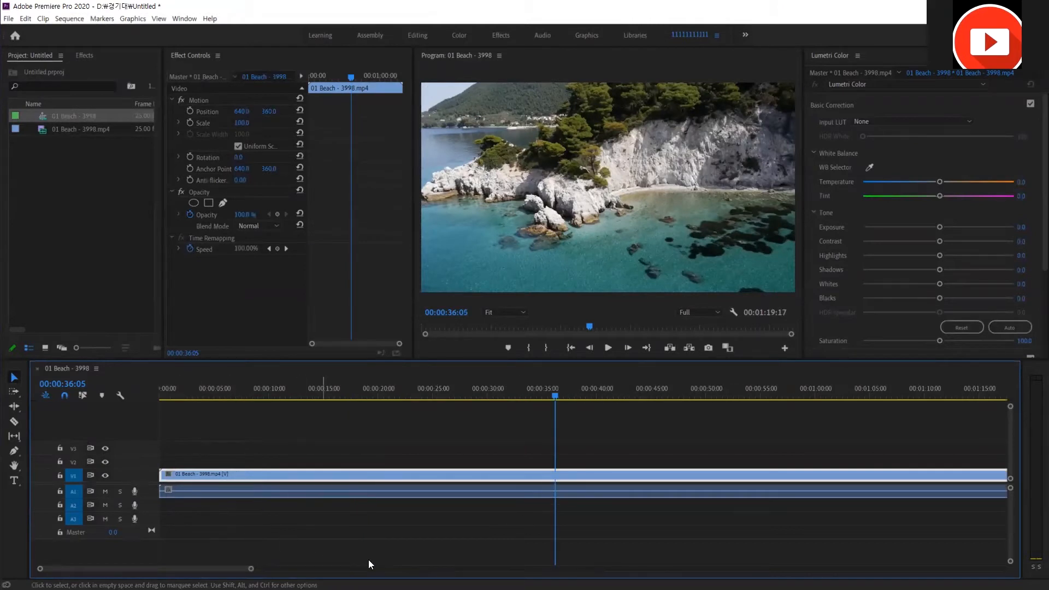
pyautogui.hotkey('ctrl', 'k')
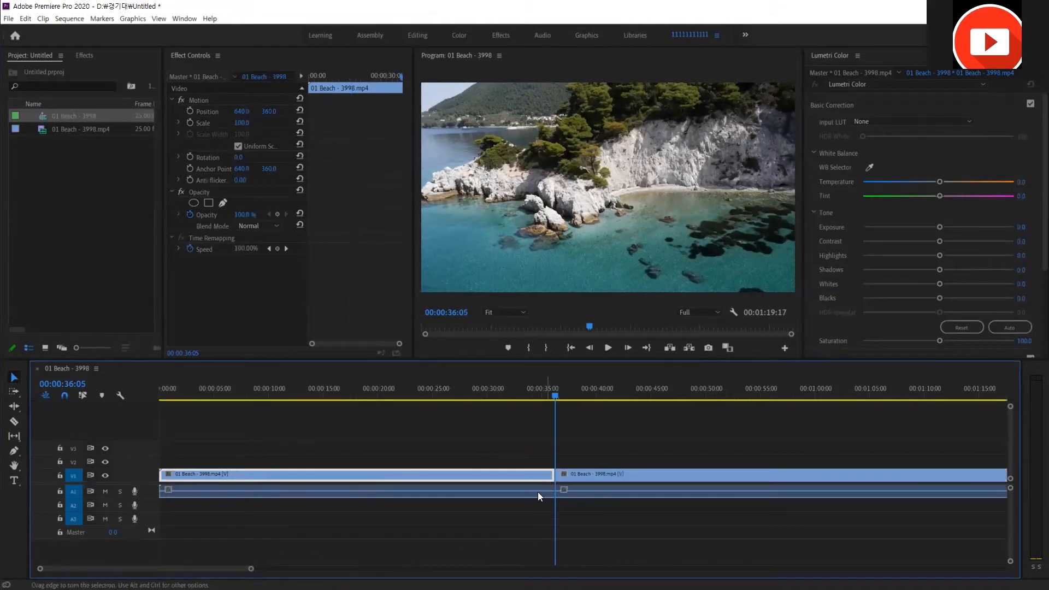
pyautogui.hotkey('ctrl', 'z')
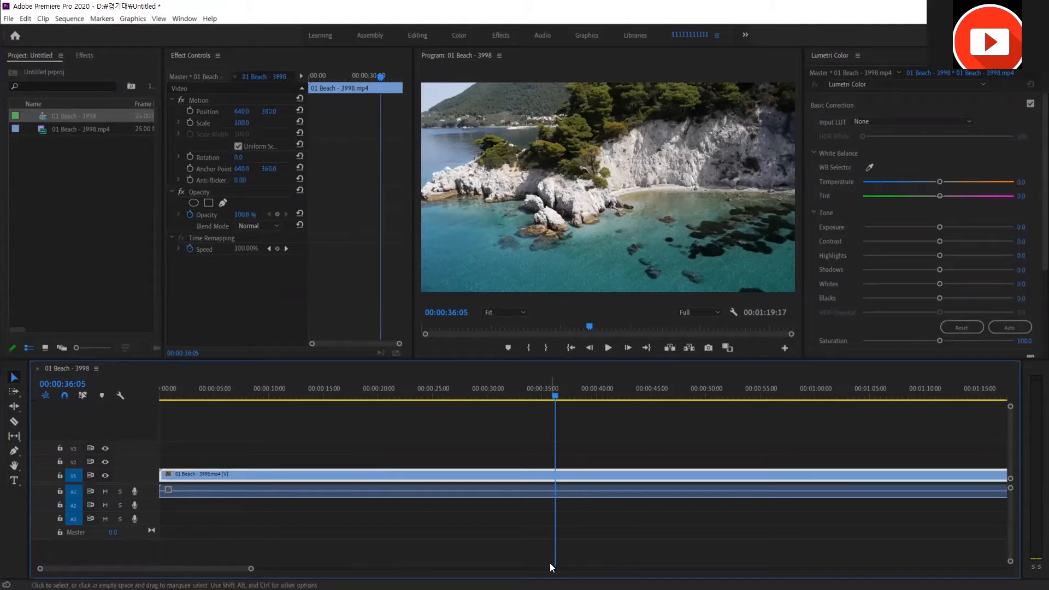
pyautogui.hotkey('ctrl', 'k')
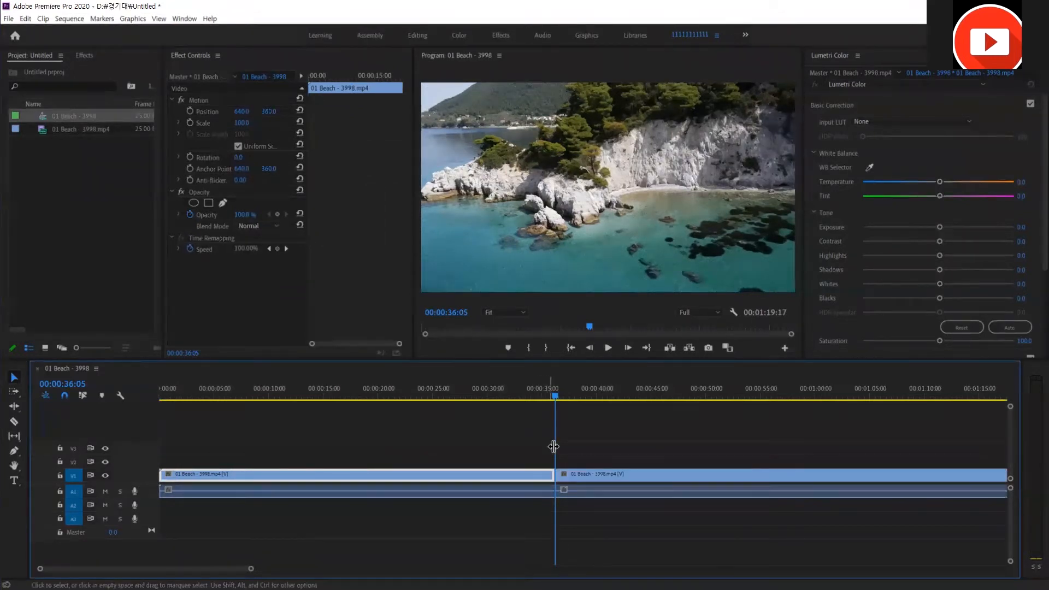
# Place the playhead at 00:00:33:02 and select both the video and audio of the first beach segment.
pyautogui.moveTo(555, 393); pyautogui.dragTo(521, 394)
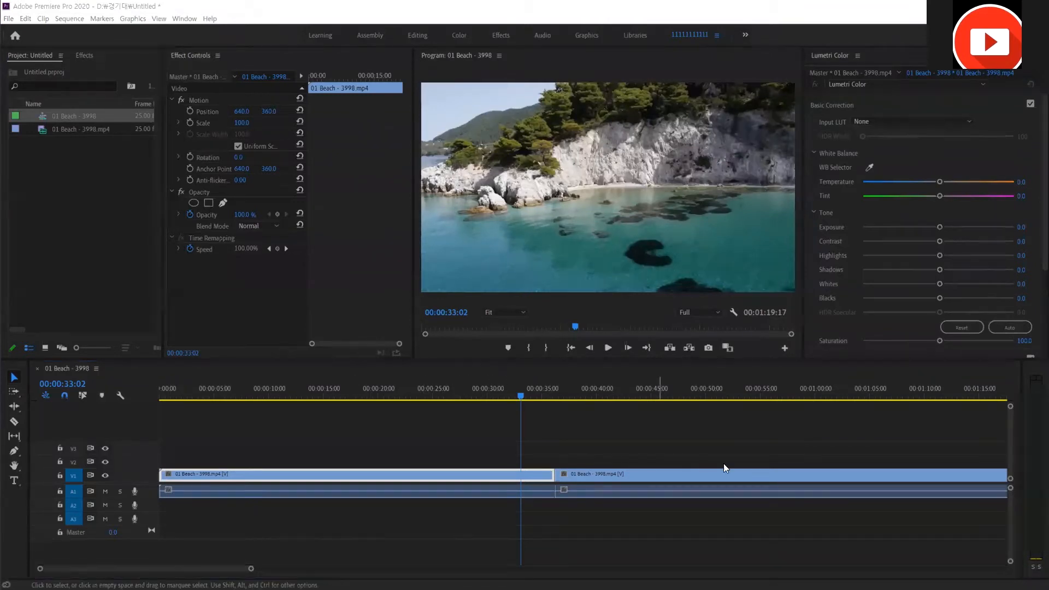
pyautogui.click(329, 524)
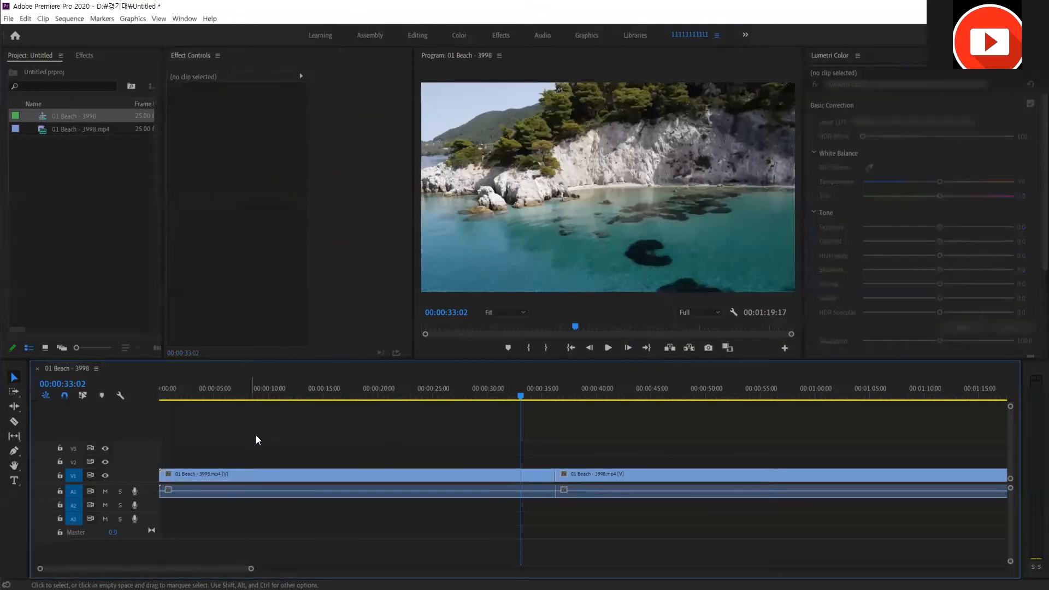
pyautogui.moveTo(316, 428); pyautogui.dragTo(370, 513)
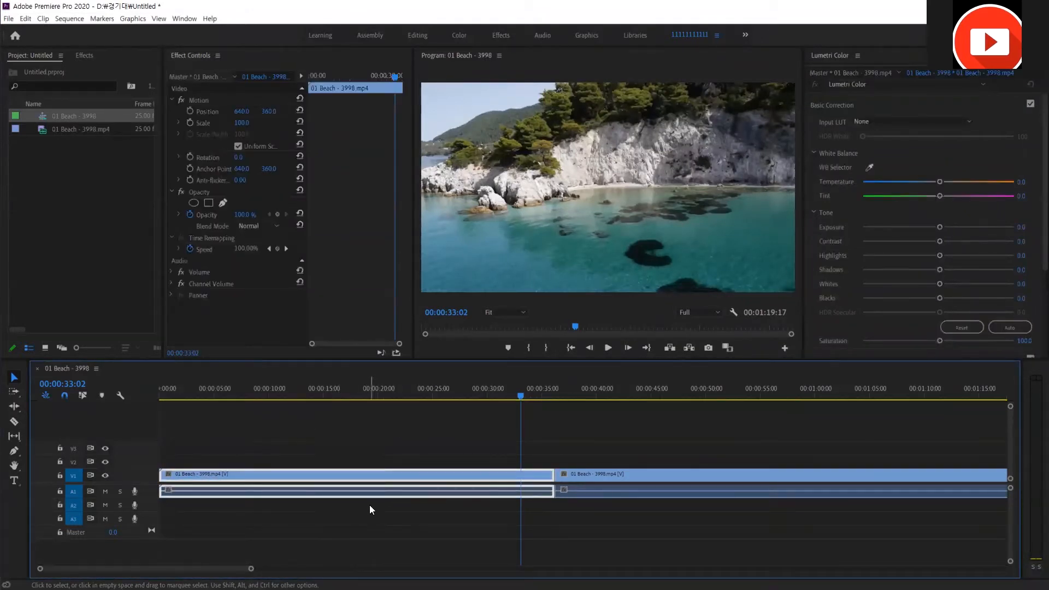
# Delete the first beach segment and the empty gap before the second one, and undo both deletions.
pyautogui.press('Delete')
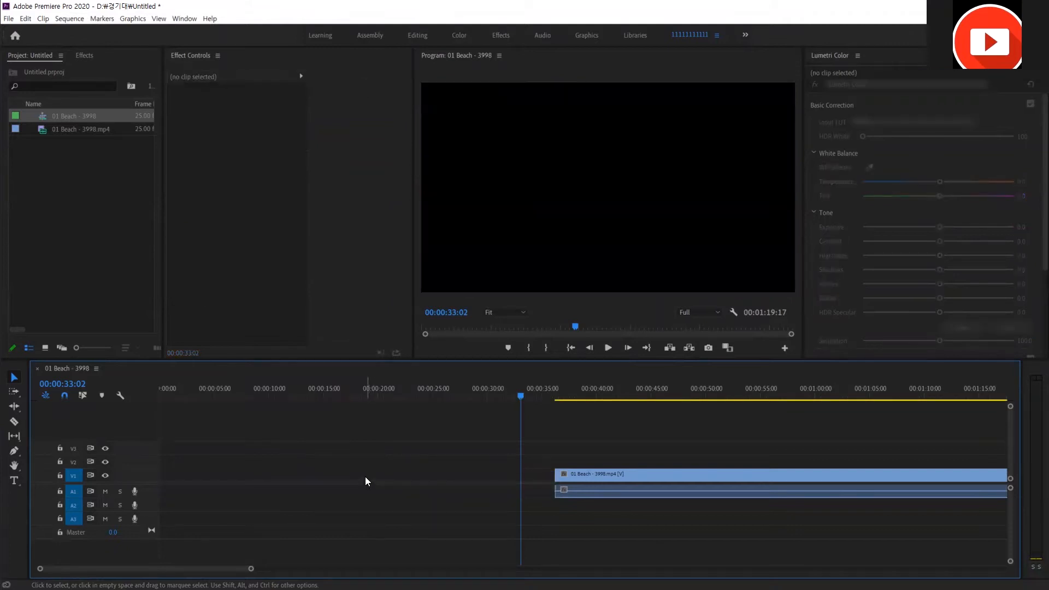
pyautogui.click(365, 477)
pyautogui.press('Delete')
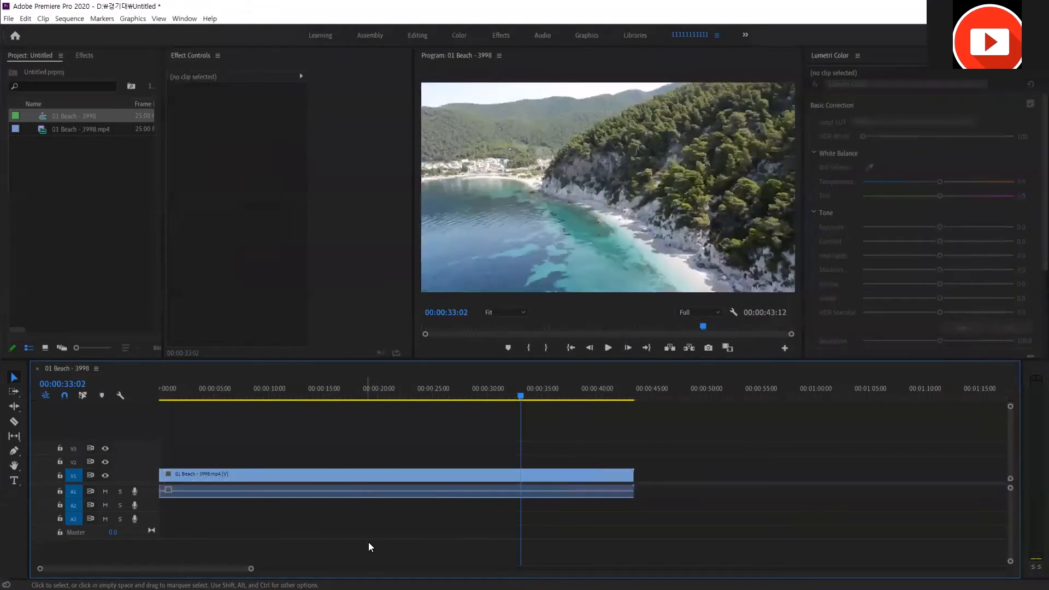
pyautogui.hotkey('ctrl', 'z')
pyautogui.hotkey('ctrl', 'z')
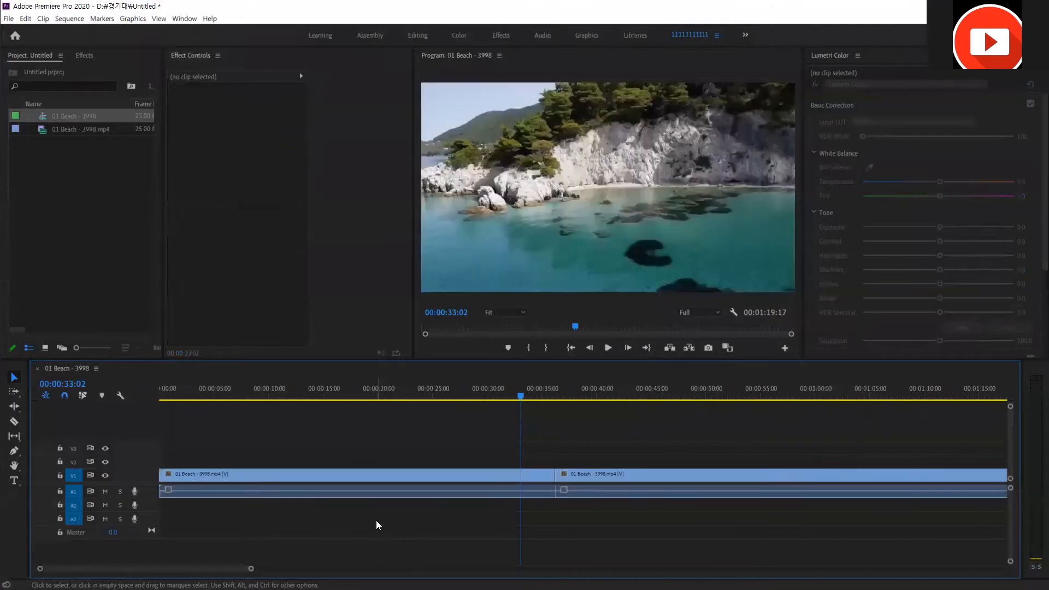
# Ripple delete the video and audio of the first beach segment together.
pyautogui.moveTo(389, 442); pyautogui.dragTo(328, 504)
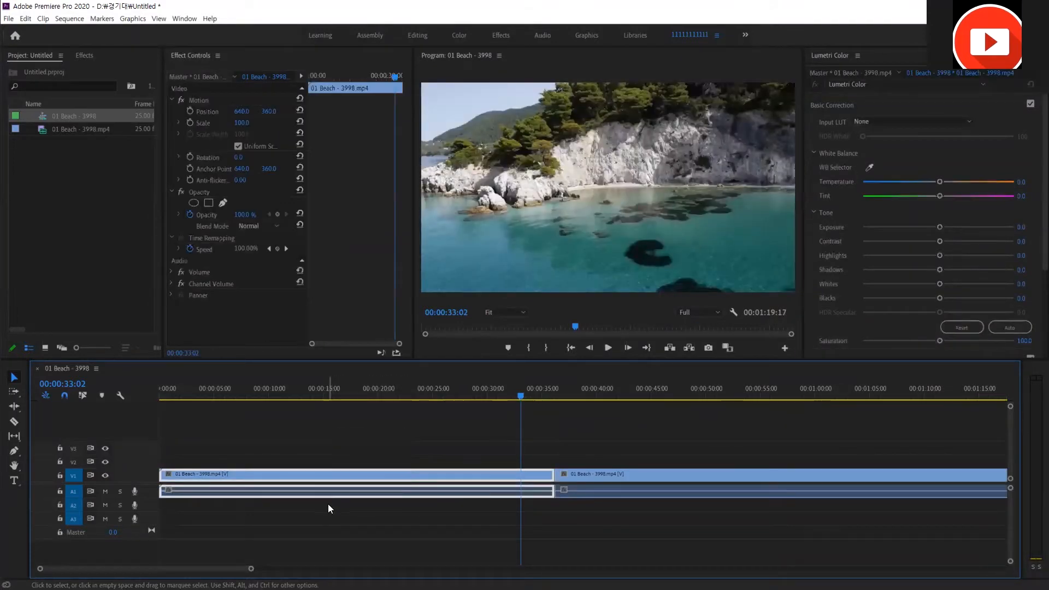
pyautogui.hotkey('shift', 'Delete')
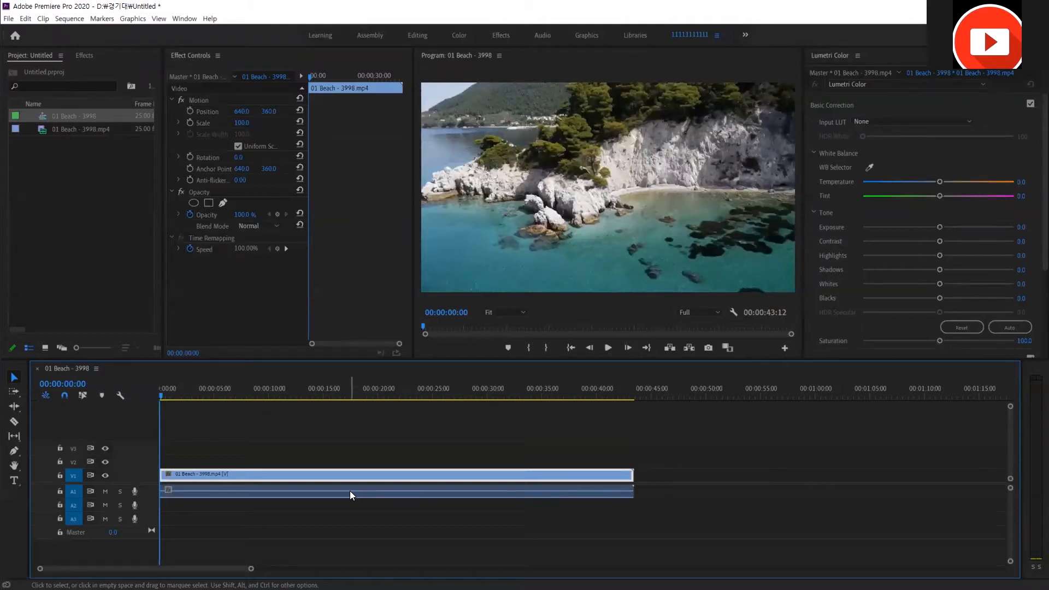
# Place the playhead at 00:00:16:09 and check the shortcut list on the presentation slide, returning to a maximized Premiere Pro window.
pyautogui.click(288, 388)
pyautogui.moveTo(293, 386); pyautogui.dragTo(339, 389)
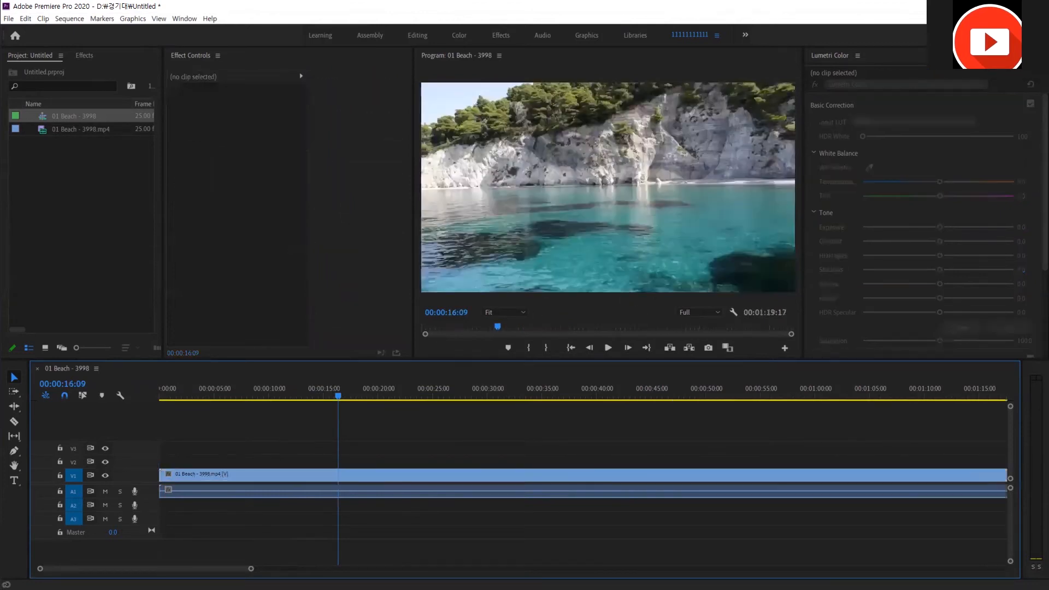
pyautogui.moveTo(684, 6); pyautogui.dragTo(620, 152)
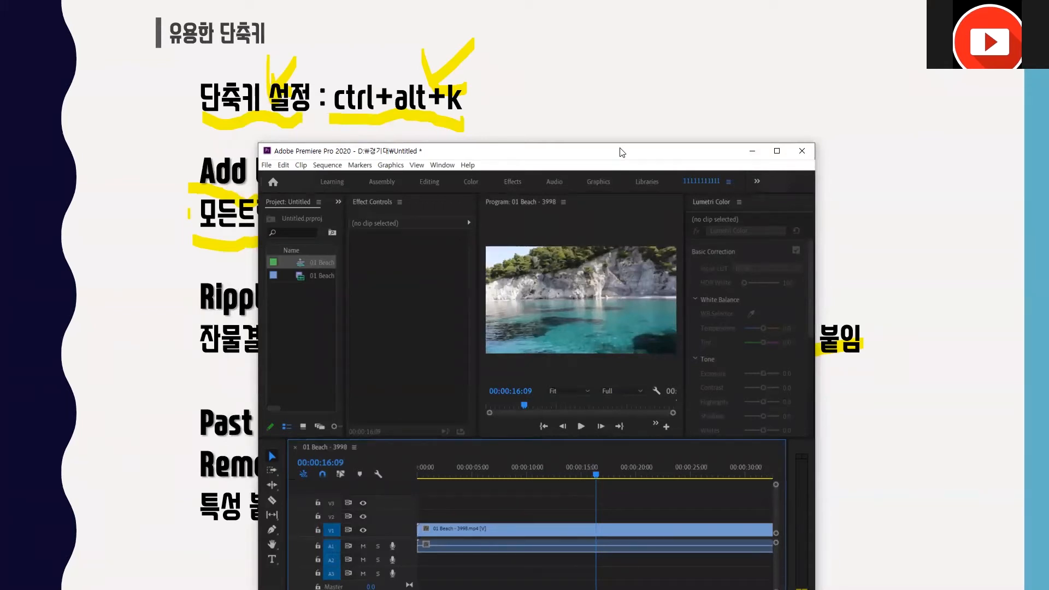
pyautogui.hotkey('alt', 'Tab')
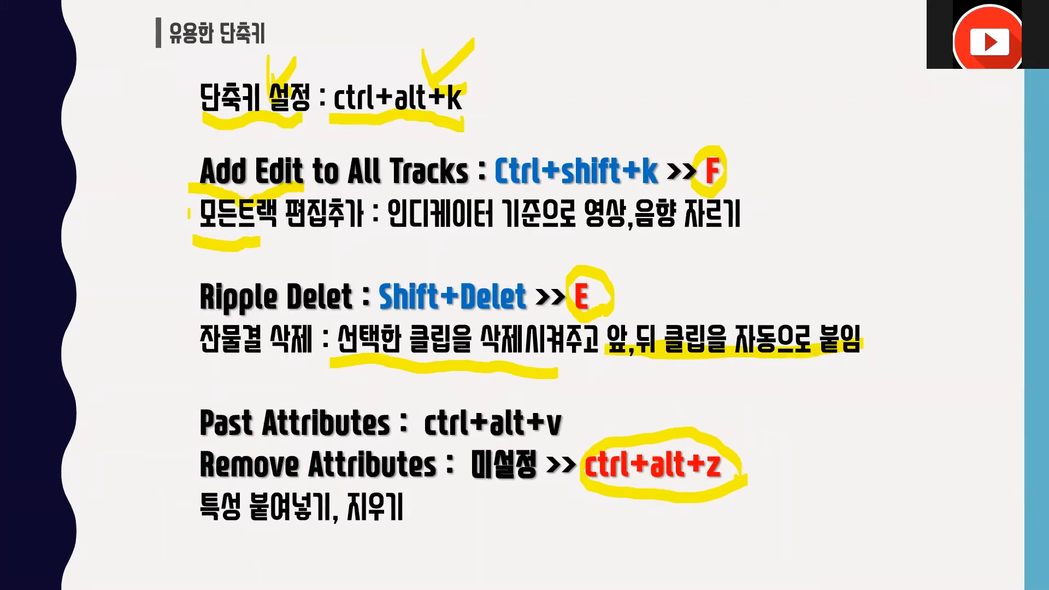
pyautogui.hotkey('alt', 'Tab')
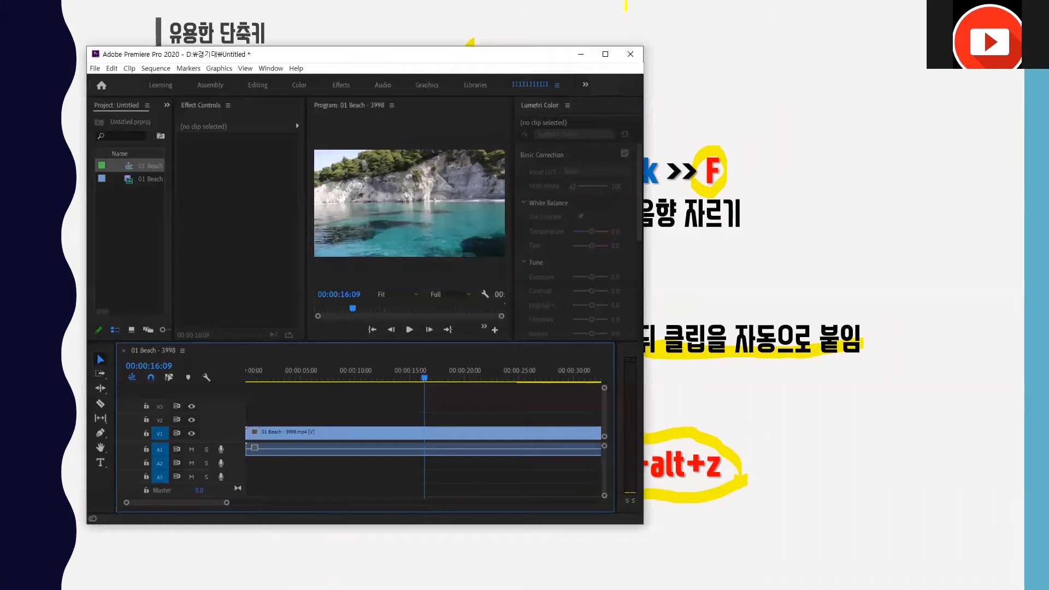
pyautogui.click(606, 54)
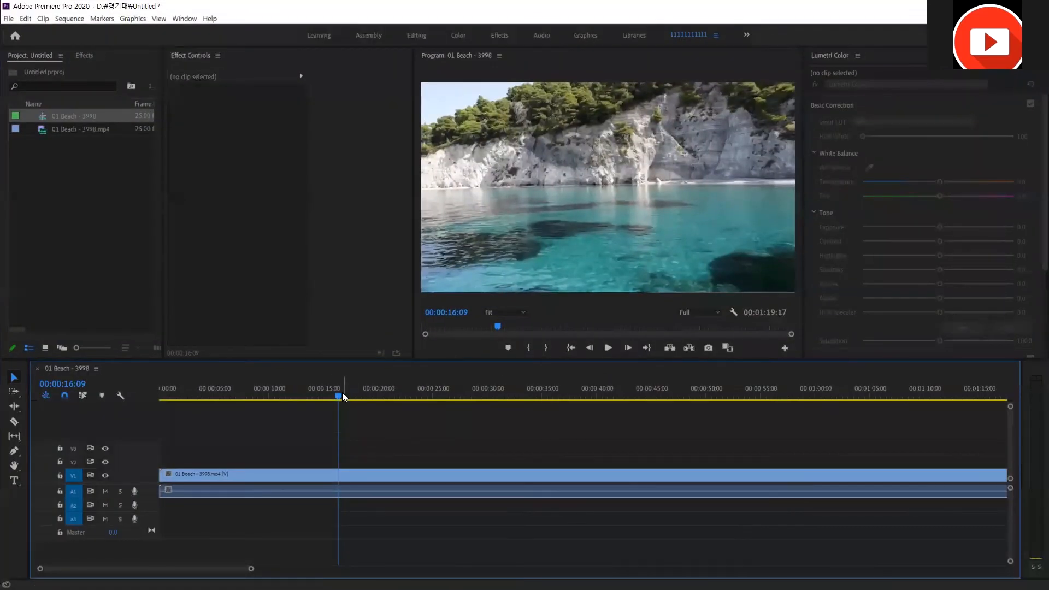
# Split the beach video and audio into five segments at 00:00:16:09, about 00:00:32, 00:00:44:00 and about 00:00:59.
pyautogui.press('-')
pyautogui.press('-')
pyautogui.hotkey('ctrl', 'k')
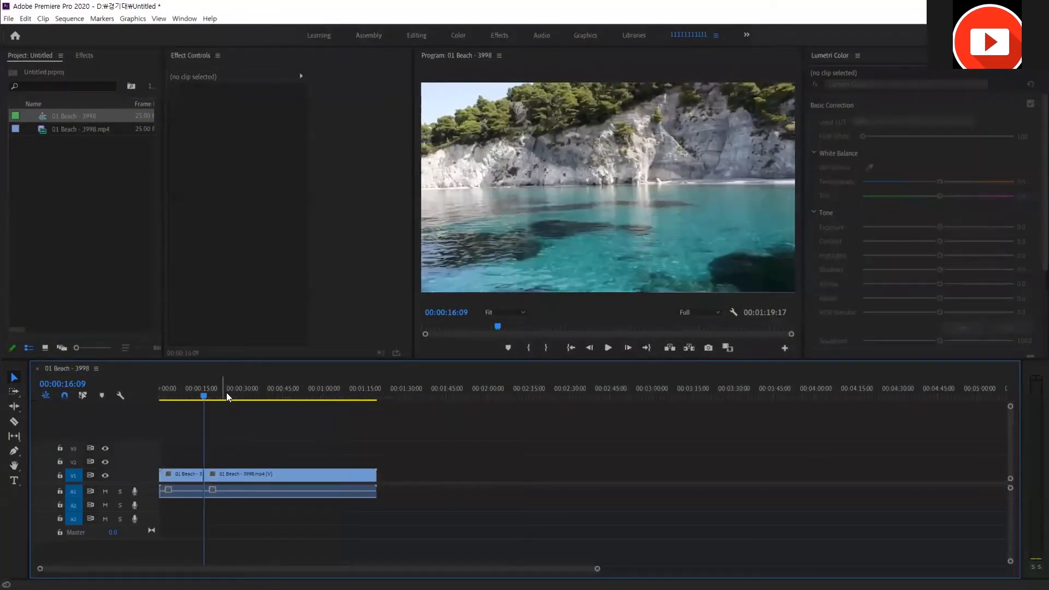
pyautogui.click(248, 393)
pyautogui.hotkey('ctrl', 'k')
pyautogui.click(279, 393)
pyautogui.hotkey('ctrl', 'k')
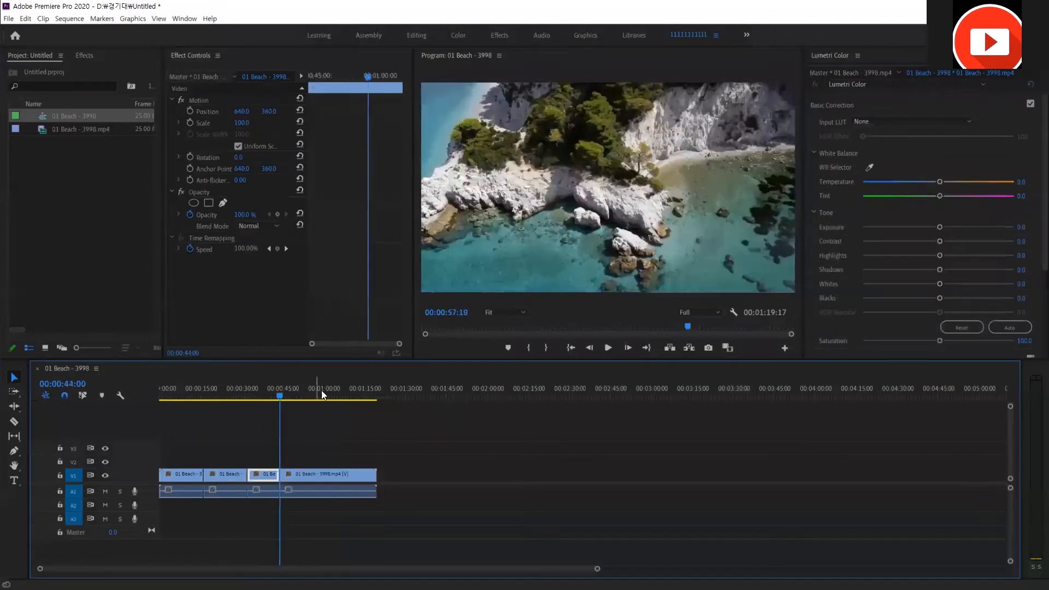
pyautogui.click(322, 390)
pyautogui.hotkey('ctrl', 'k')
# Set the second segment's Lumetri exposure to -2.9, and the third segment's exposure to about 1.8 and contrast to 66.1.
pyautogui.click(171, 474)
pyautogui.moveTo(174, 391); pyautogui.dragTo(272, 401)
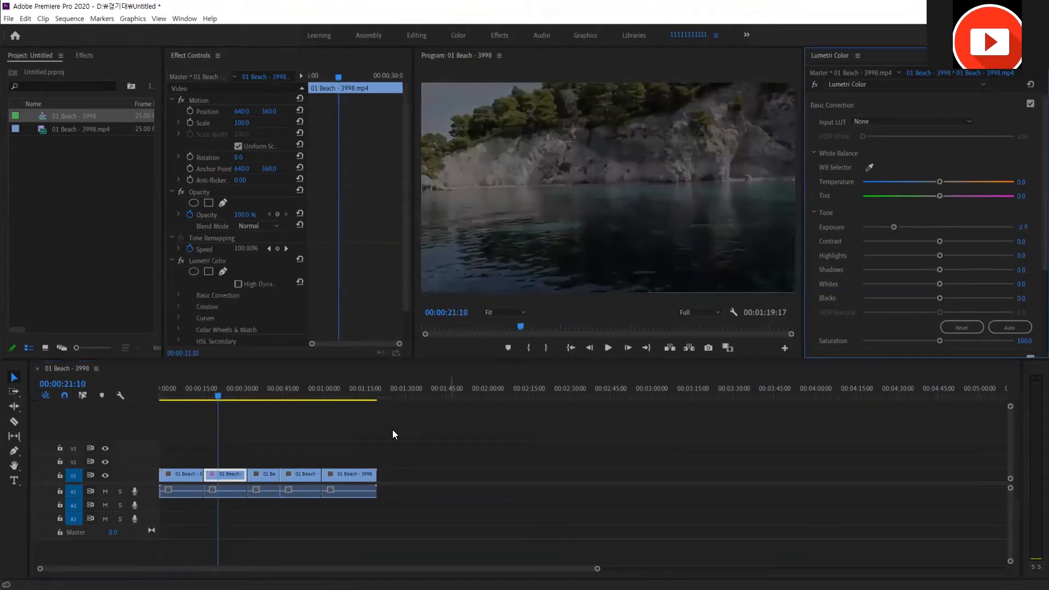
pyautogui.click(272, 387)
pyautogui.moveTo(941, 241); pyautogui.dragTo(988, 241)
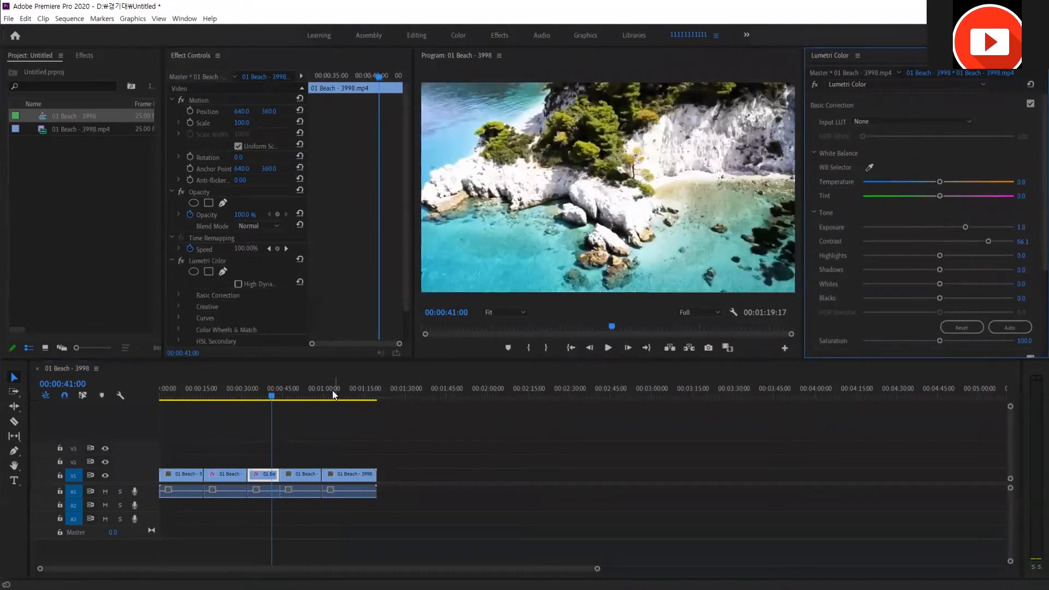
# Set the fourth segment's Lumetri contrast to 52.3 and shadows to 43.0, and the fifth segment's blacks to 50.9.
pyautogui.click(308, 388)
pyautogui.moveTo(940, 241); pyautogui.dragTo(975, 241)
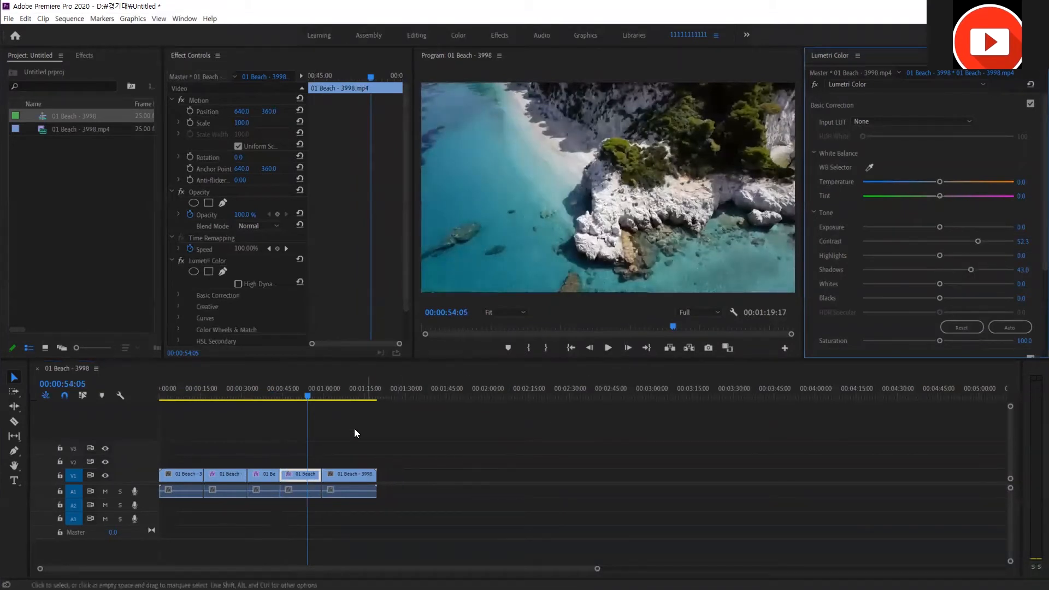
pyautogui.click(360, 389)
pyautogui.moveTo(940, 298); pyautogui.dragTo(976, 298)
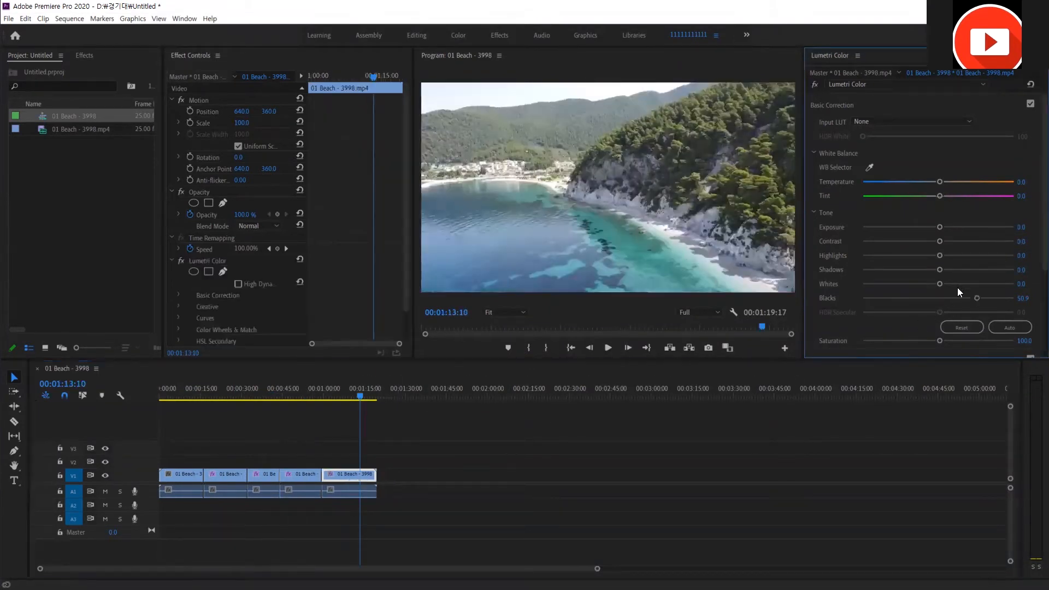
# Regrade the fifth segment with contrast -43.7, highlights 27.1, shadows 27.8, whites 49.5, blacks 26.4 and saturation 33.9.
pyautogui.click(183, 387)
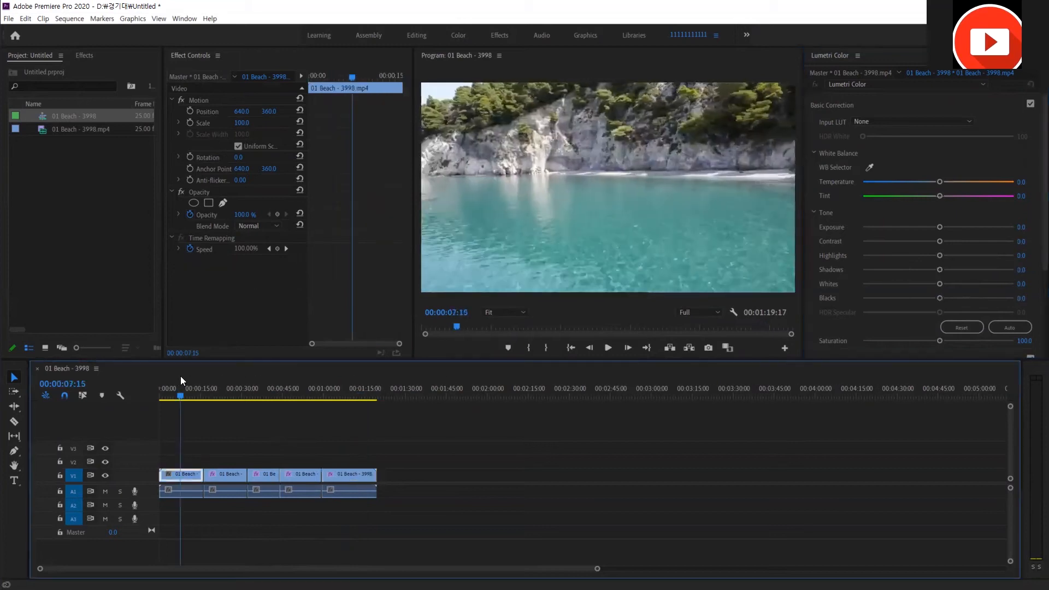
pyautogui.moveTo(192, 380); pyautogui.dragTo(333, 427)
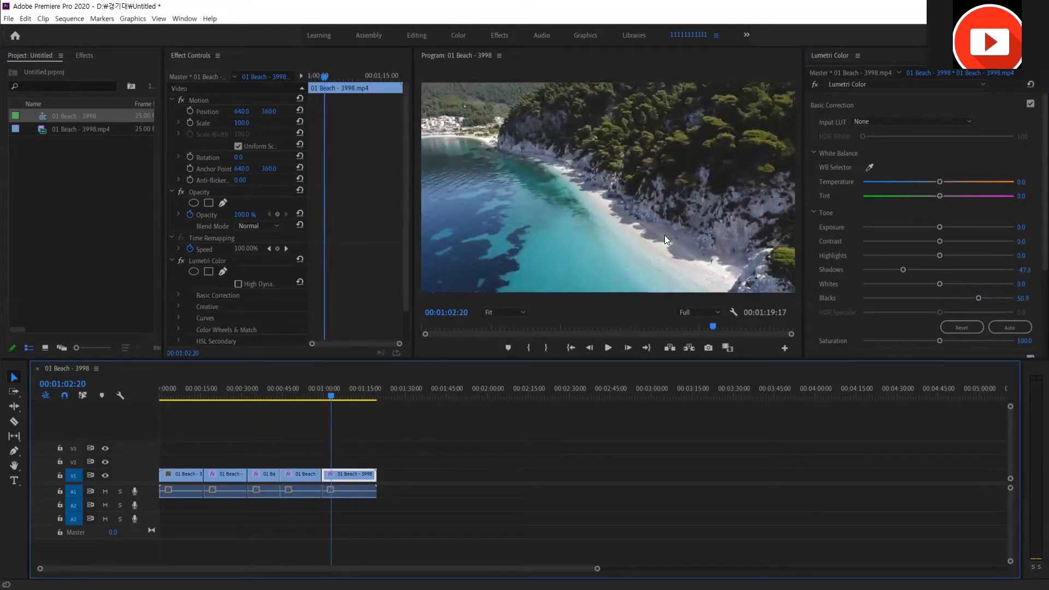
pyautogui.moveTo(904, 270); pyautogui.dragTo(973, 298)
pyautogui.moveTo(939, 255); pyautogui.dragTo(906, 241)
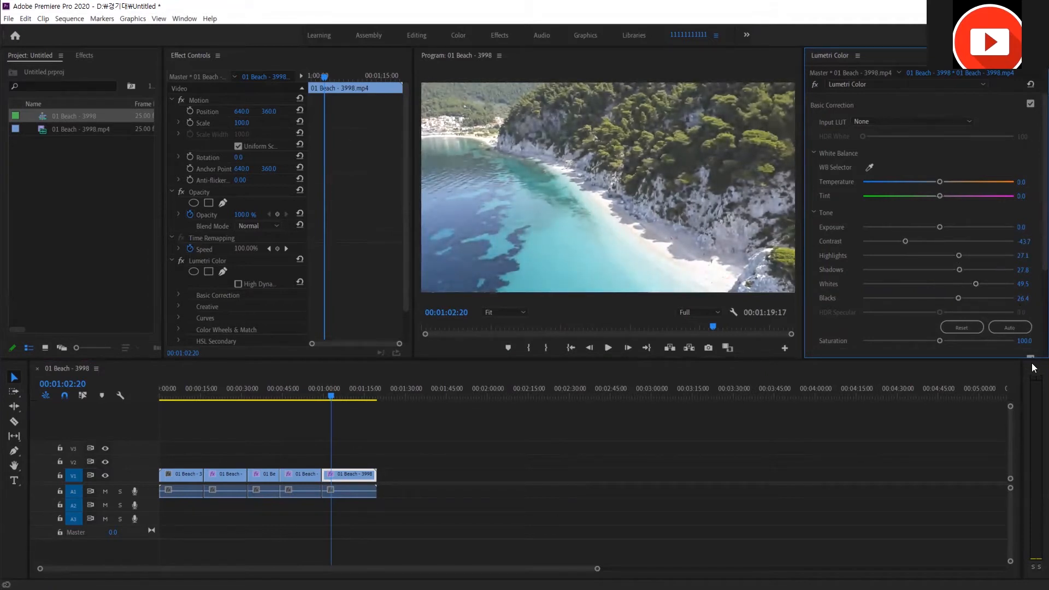
pyautogui.moveTo(938, 341); pyautogui.dragTo(877, 348)
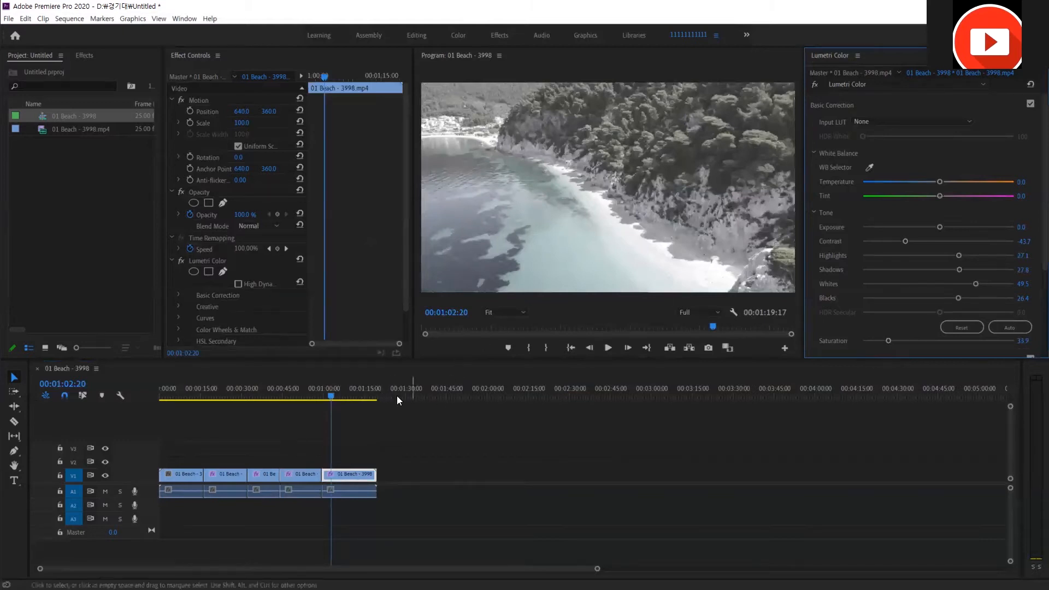
# Review the graded segments up to 00:01:04:15 and expand the V1 track to show clip thumbnails.
pyautogui.click(309, 389)
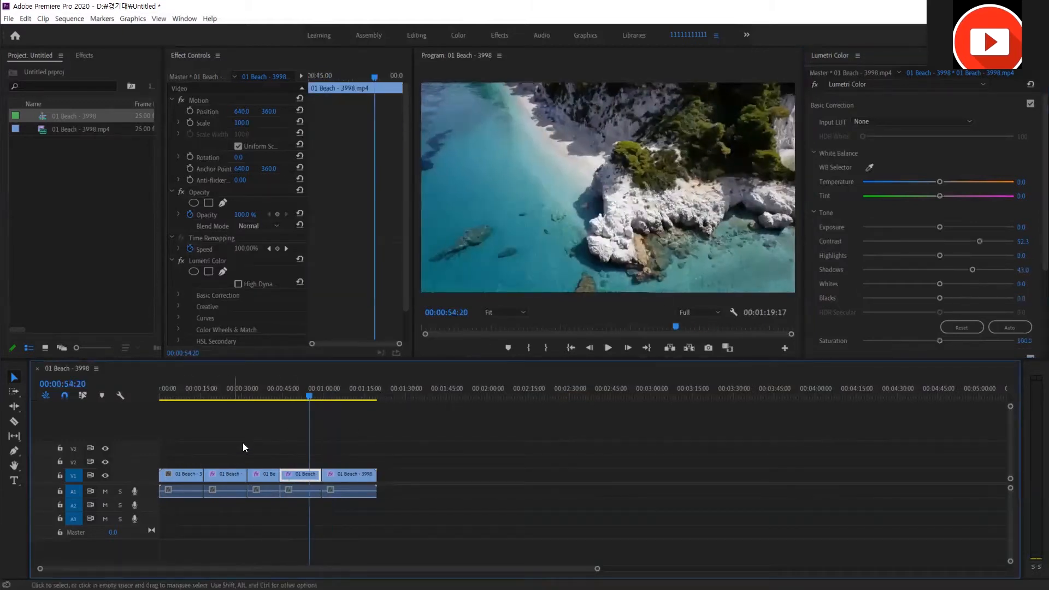
pyautogui.click(272, 392)
pyautogui.moveTo(188, 389); pyautogui.dragTo(335, 391)
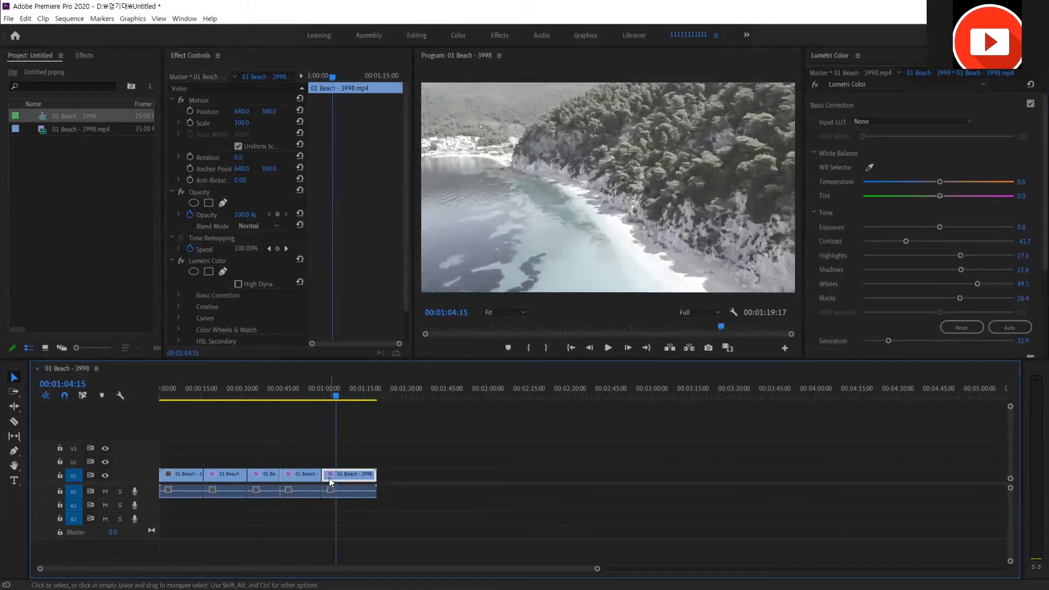
pyautogui.doubleClick(150, 472)
# Remove only the Lumetri Color effect from the first four video segments, excluding Motion, Opacity and Time Remapping, and compare them with the fifth.
pyautogui.moveTo(310, 420); pyautogui.dragTo(191, 464)
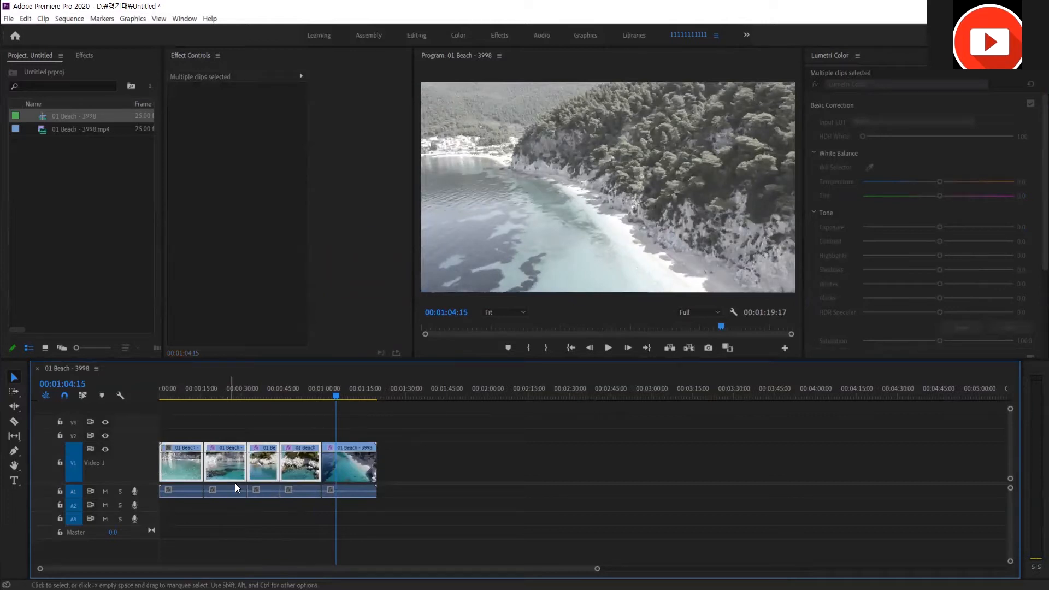
pyautogui.click(305, 413)
pyautogui.moveTo(305, 413); pyautogui.dragTo(176, 451)
pyautogui.rightClick(177, 452)
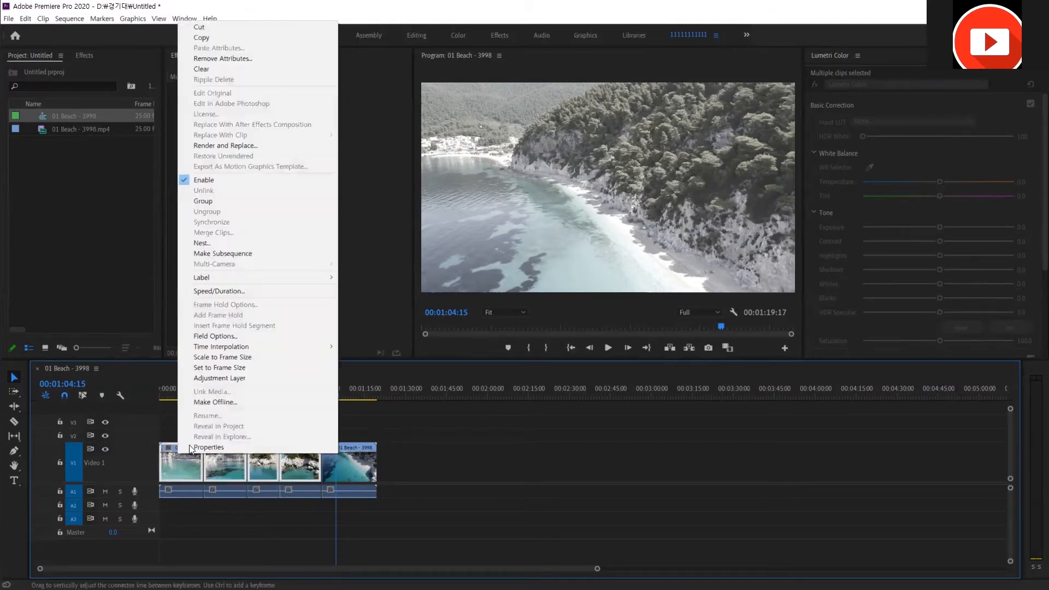
pyautogui.click(241, 64)
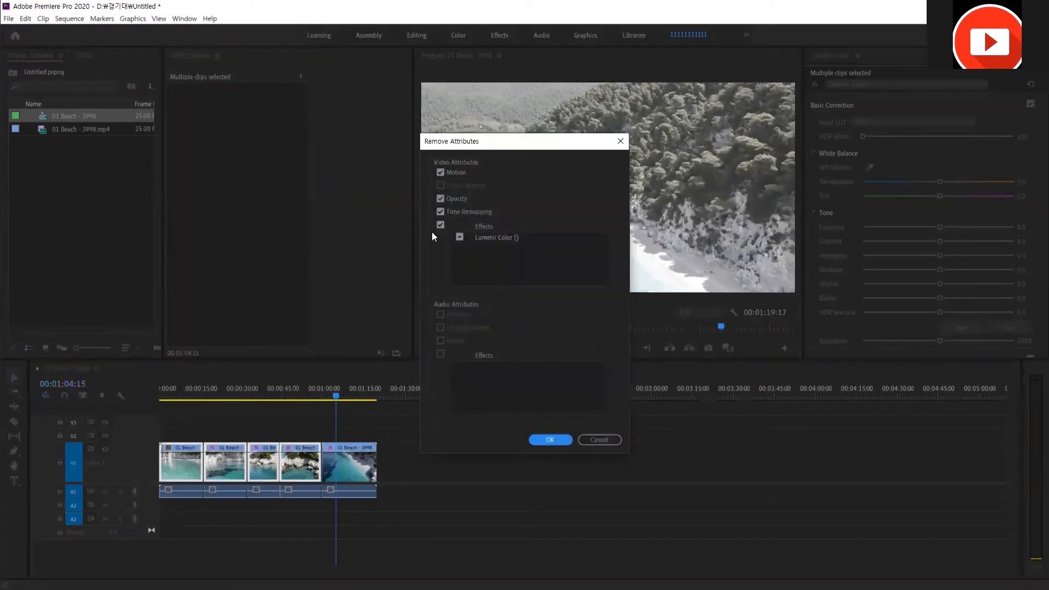
pyautogui.click(441, 212)
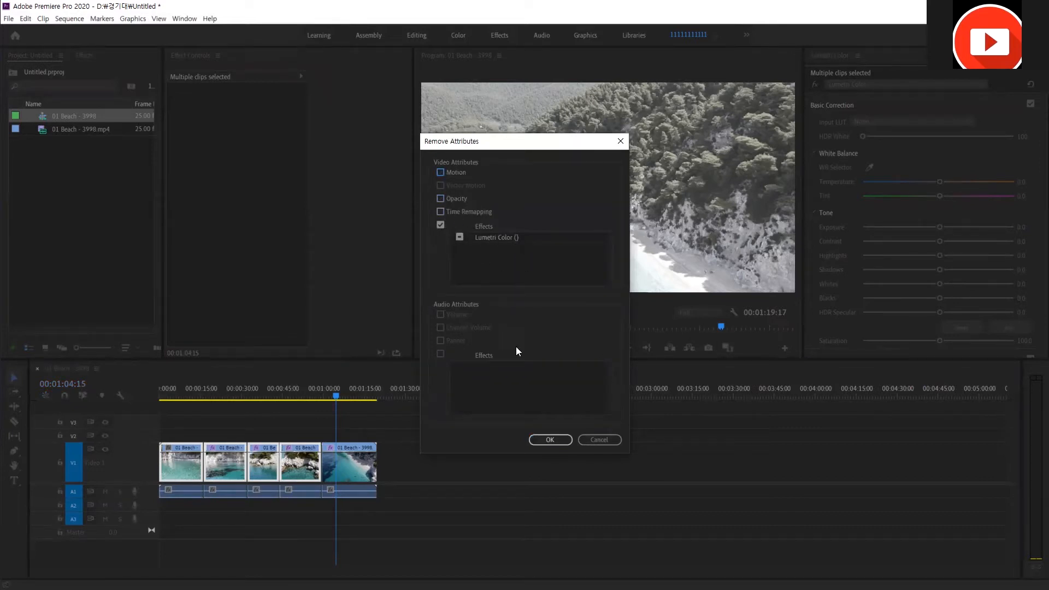
pyautogui.click(550, 440)
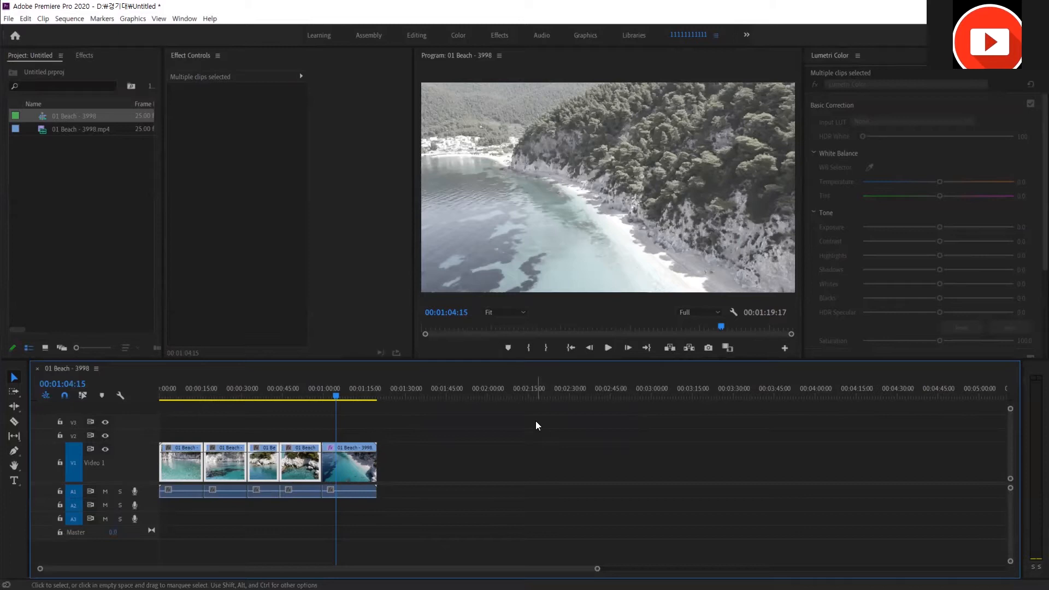
pyautogui.moveTo(322, 384); pyautogui.dragTo(225, 383)
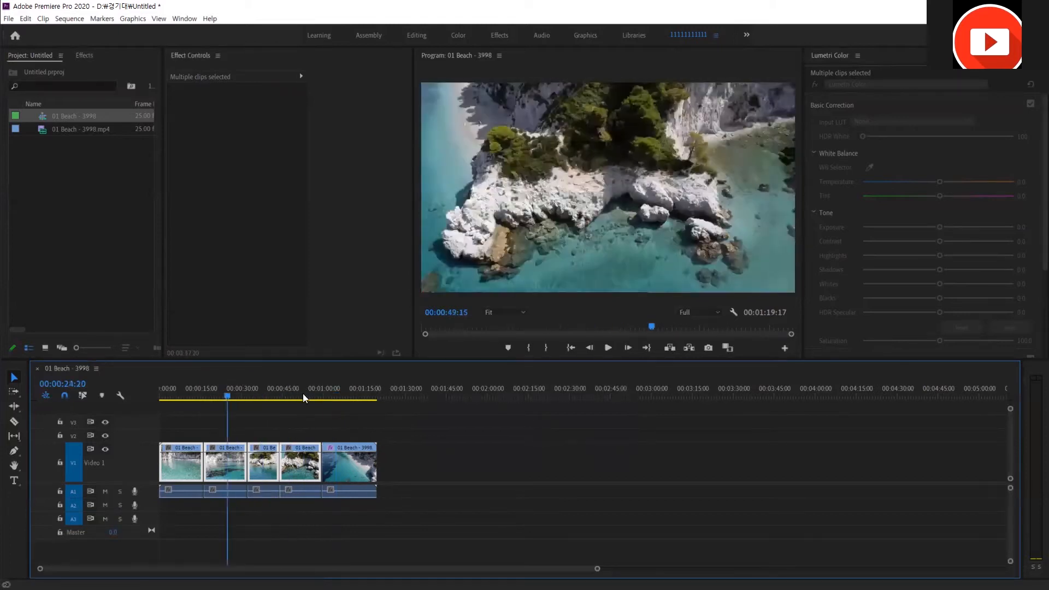
pyautogui.click(351, 391)
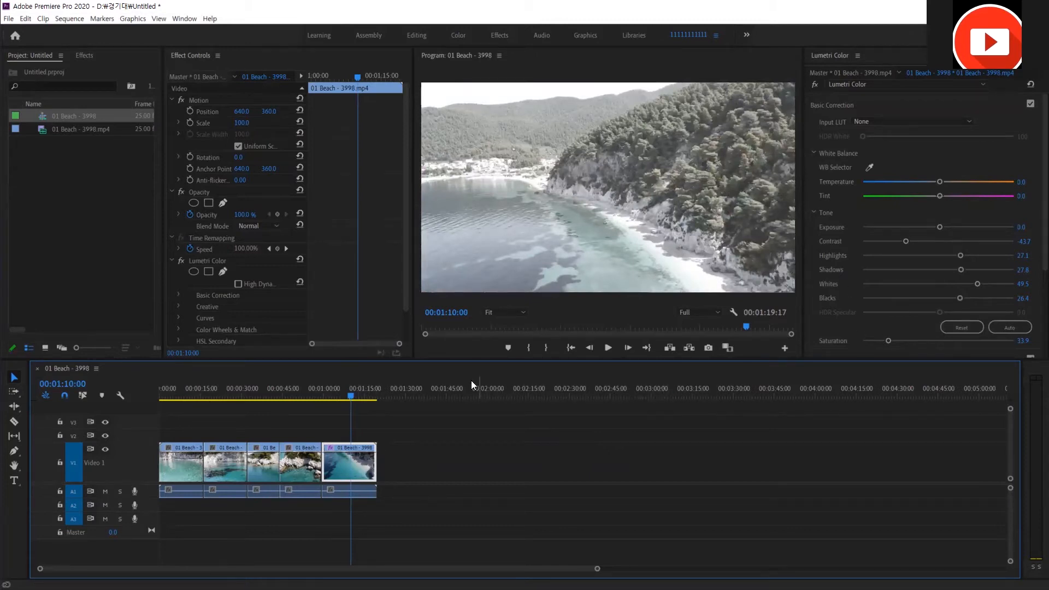
# Use Remove Attributes on the first four segments again to clear their Lumetri Color effect, excluding Motion, and check the footage at 00:00:38:10.
pyautogui.moveTo(304, 419); pyautogui.dragTo(193, 445)
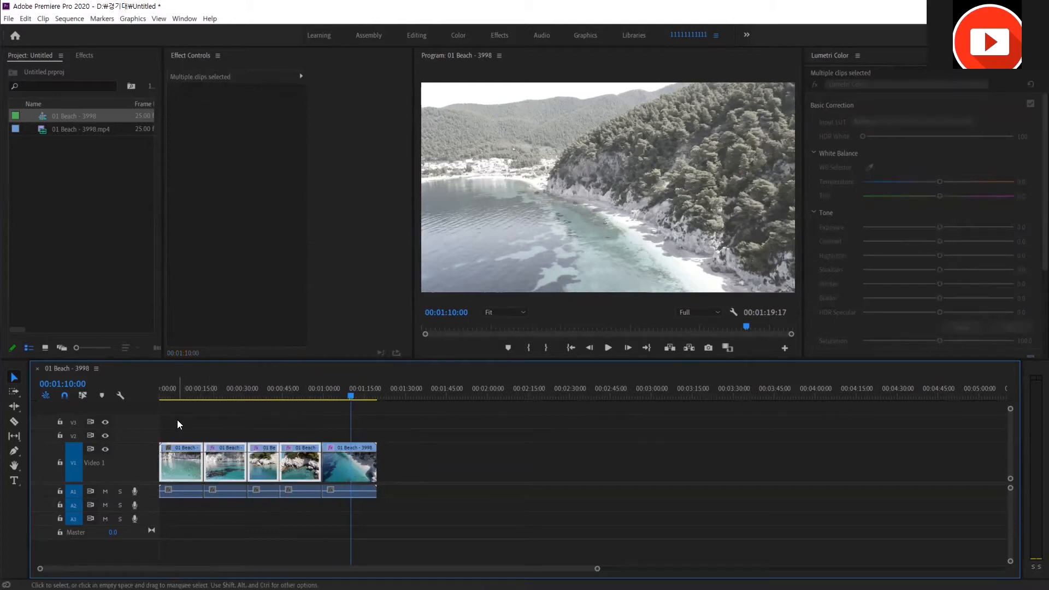
pyautogui.hotkey('ctrl', 'alt', 'v')
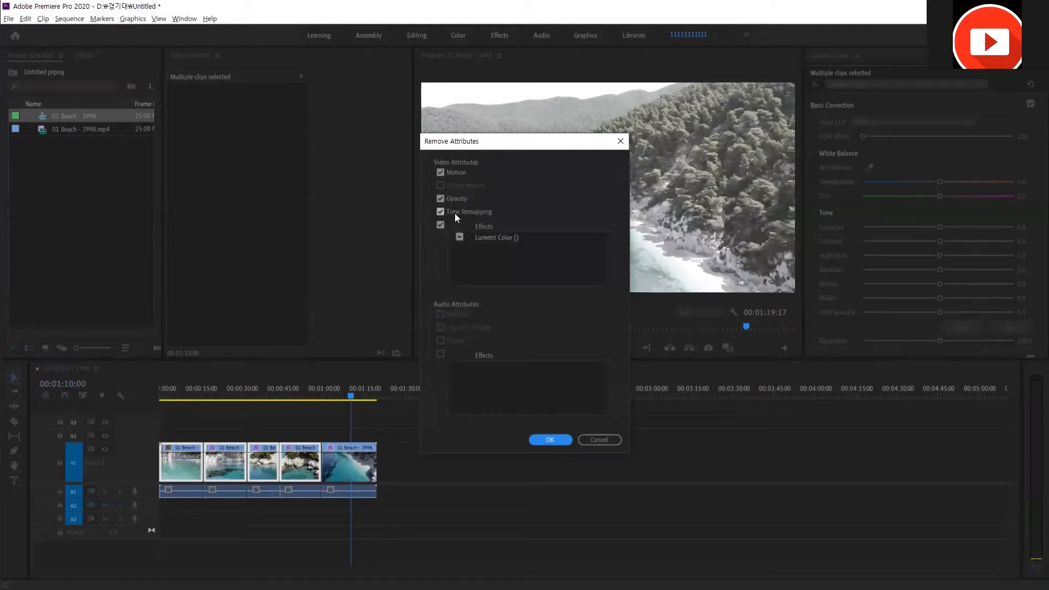
pyautogui.click(440, 173)
pyautogui.click(553, 439)
pyautogui.click(297, 389)
pyautogui.moveTo(296, 385); pyautogui.dragTo(264, 397)
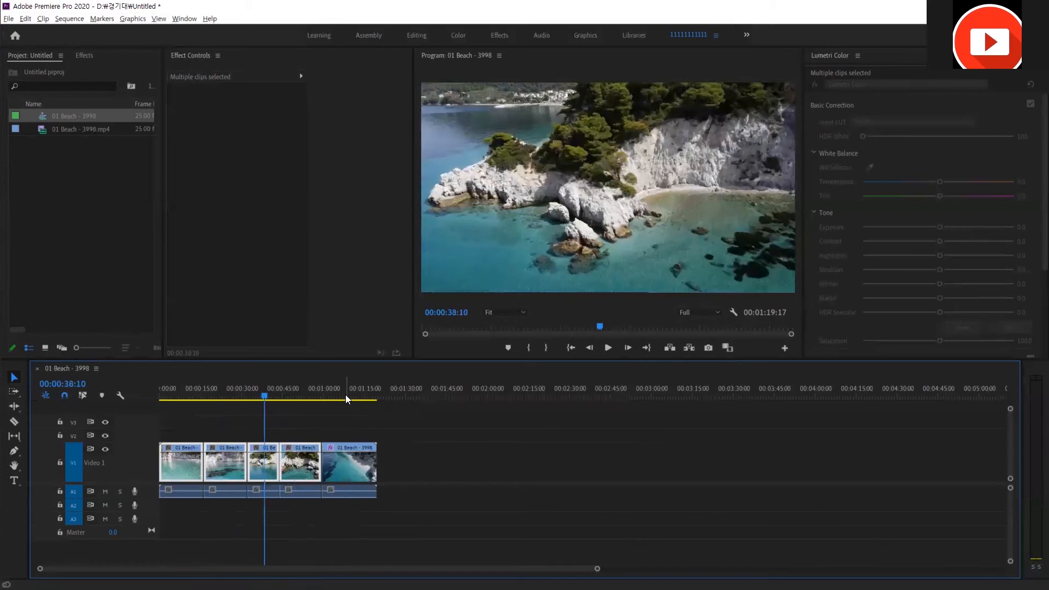
# Paste only the fifth segment's Lumetri Color effect onto the first four segments, excluding Motion, Opacity and Time Remapping, and check the footage at 00:00:57:15.
pyautogui.click(373, 399)
pyautogui.click(366, 458)
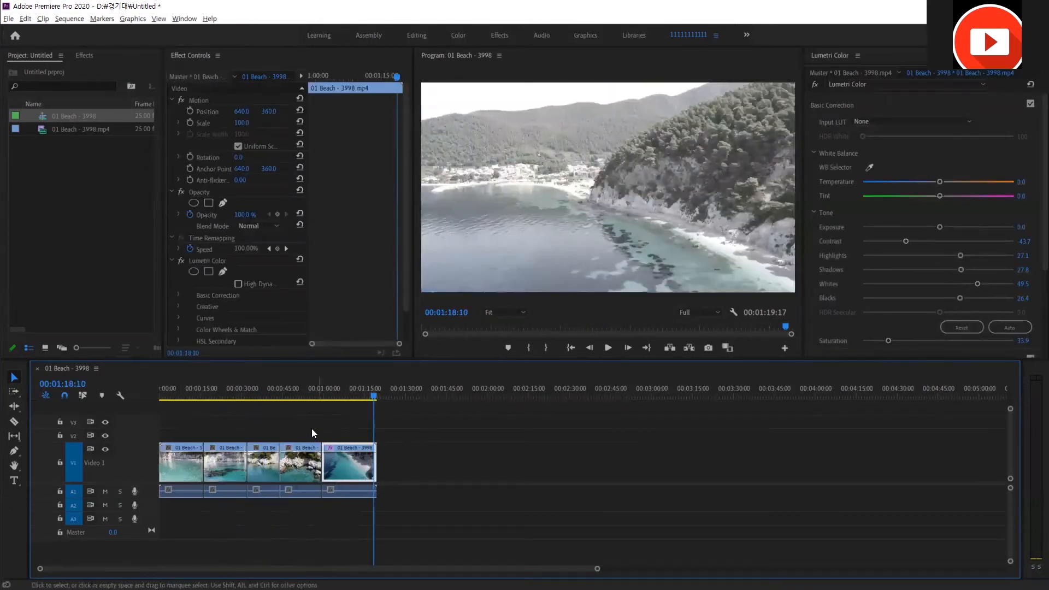
pyautogui.moveTo(307, 425); pyautogui.dragTo(184, 466)
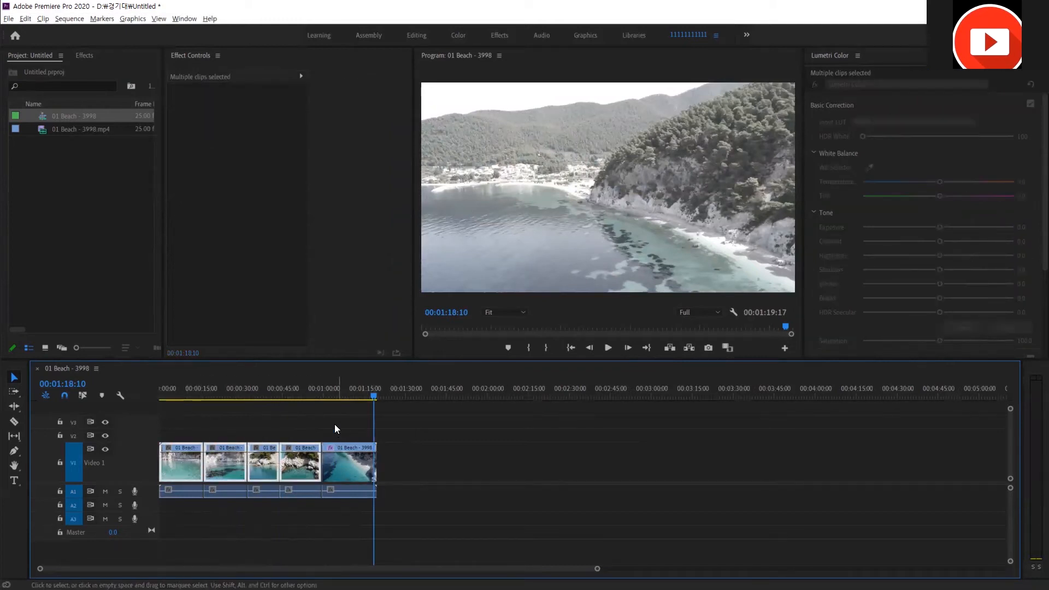
pyautogui.moveTo(301, 417); pyautogui.dragTo(175, 463)
pyautogui.hotkey('ctrl', 'alt', 'v')
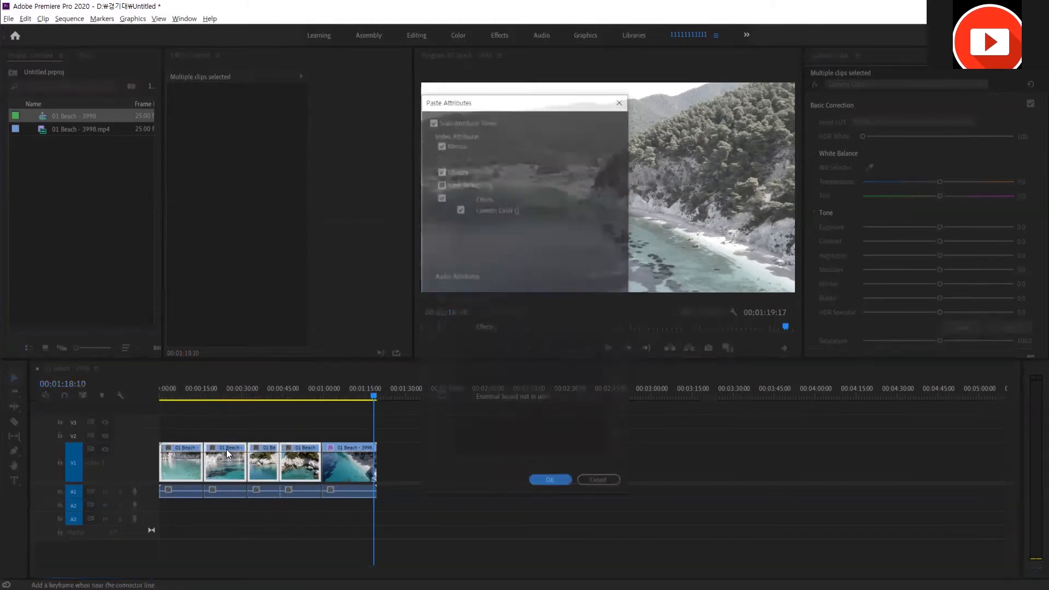
pyautogui.click(441, 143)
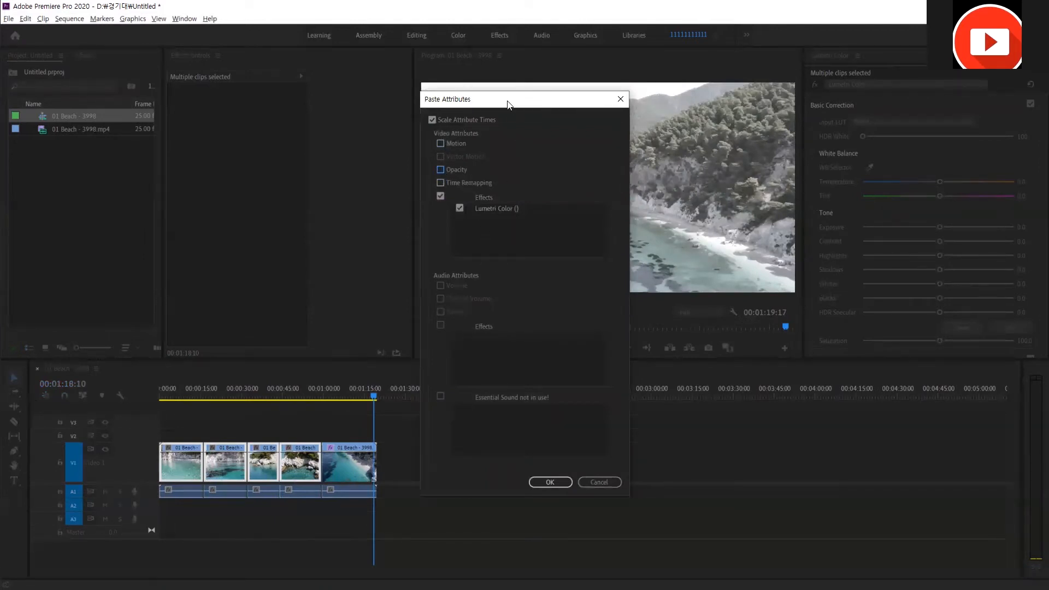
pyautogui.moveTo(510, 106); pyautogui.dragTo(567, 102)
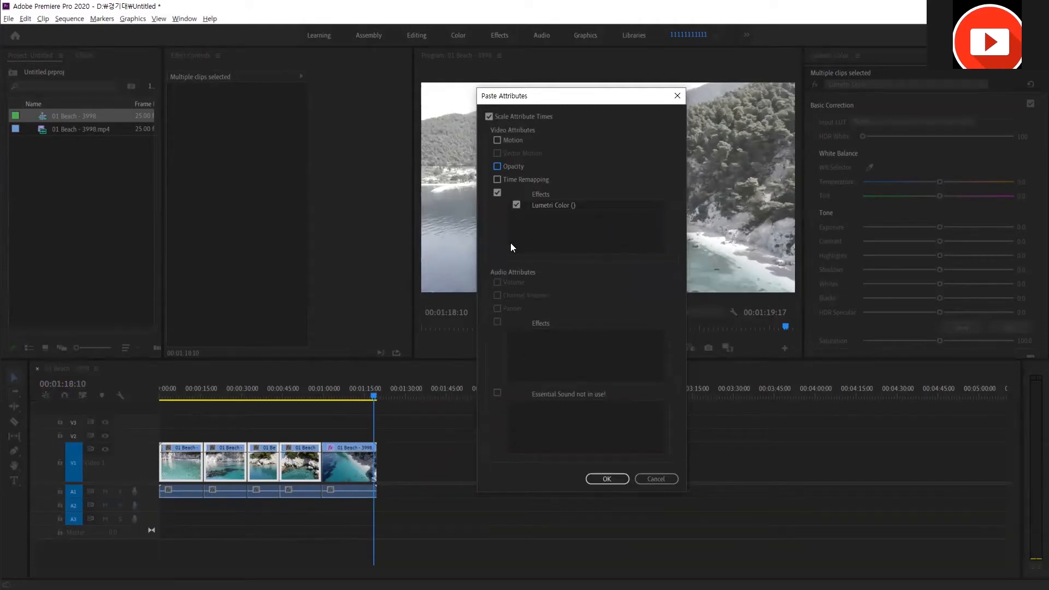
pyautogui.click(605, 479)
pyautogui.click(353, 389)
pyautogui.moveTo(351, 390); pyautogui.dragTo(318, 391)
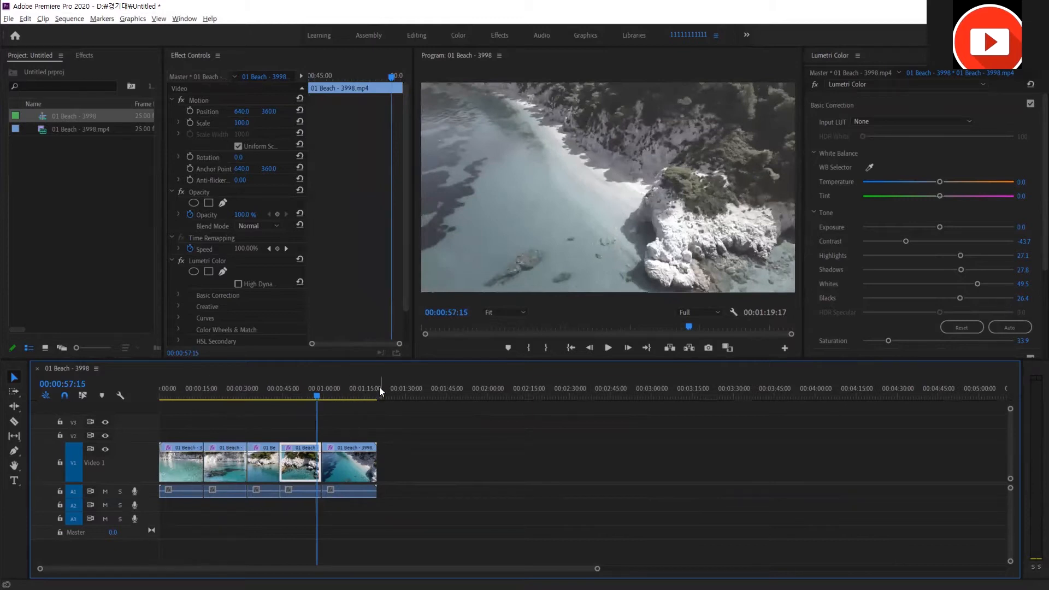
# Bring up Paste Attributes and then Remove Attributes for the fourth segment, dismissing each without applying it.
pyautogui.hotkey('ctrl', 'alt', 'v')
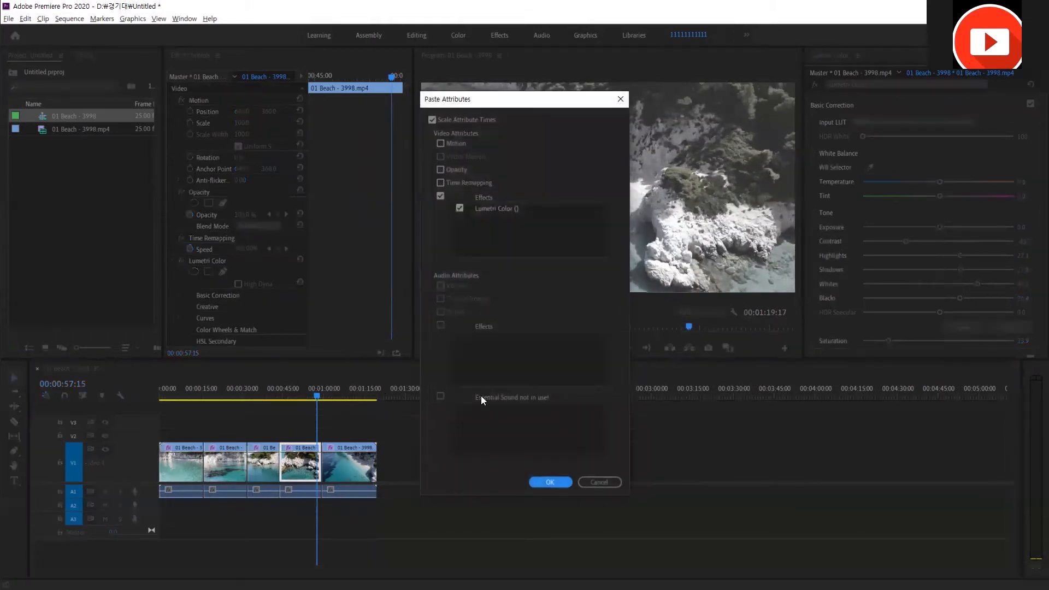
pyautogui.click(595, 483)
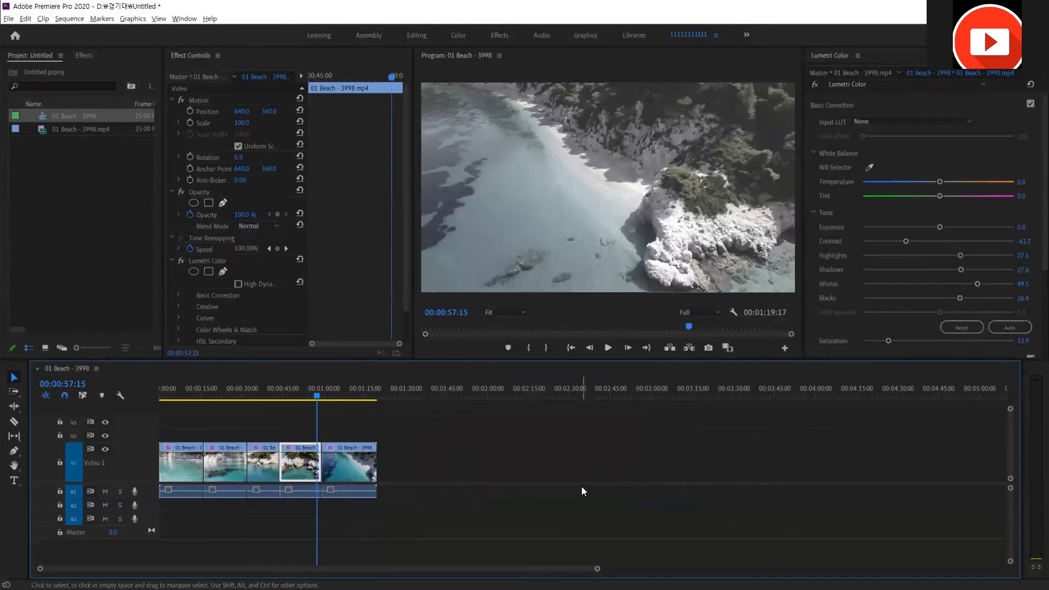
pyautogui.hotkey('ctrl', 'alt', 'shift', 'v')
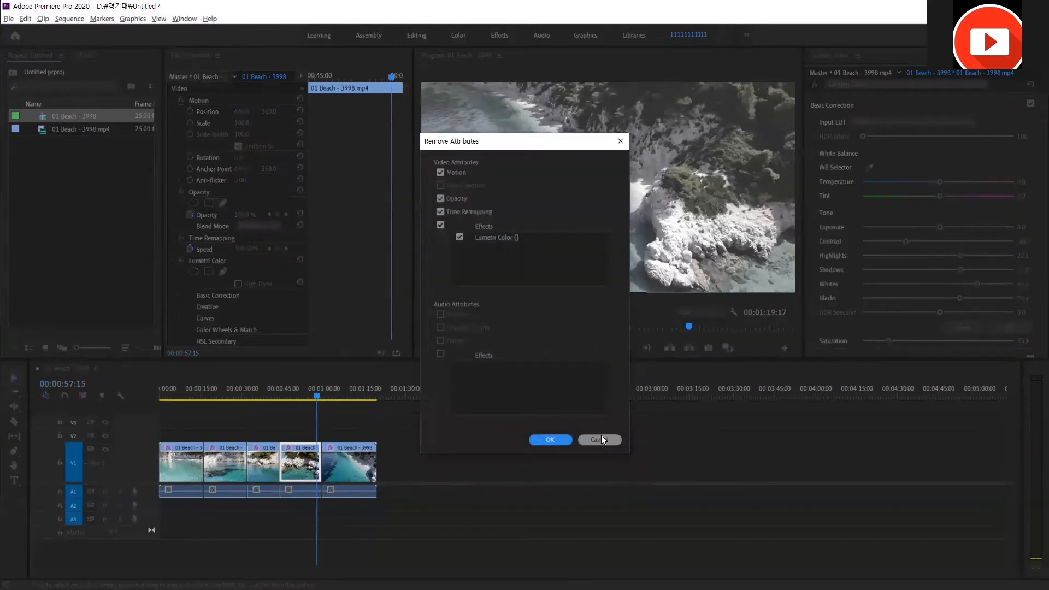
pyautogui.click(601, 437)
# Switch to the PowerPoint slide show, advance to the Sequence Settings slide, and return to Premiere Pro with its window maximized.
pyautogui.click(1012, 6)
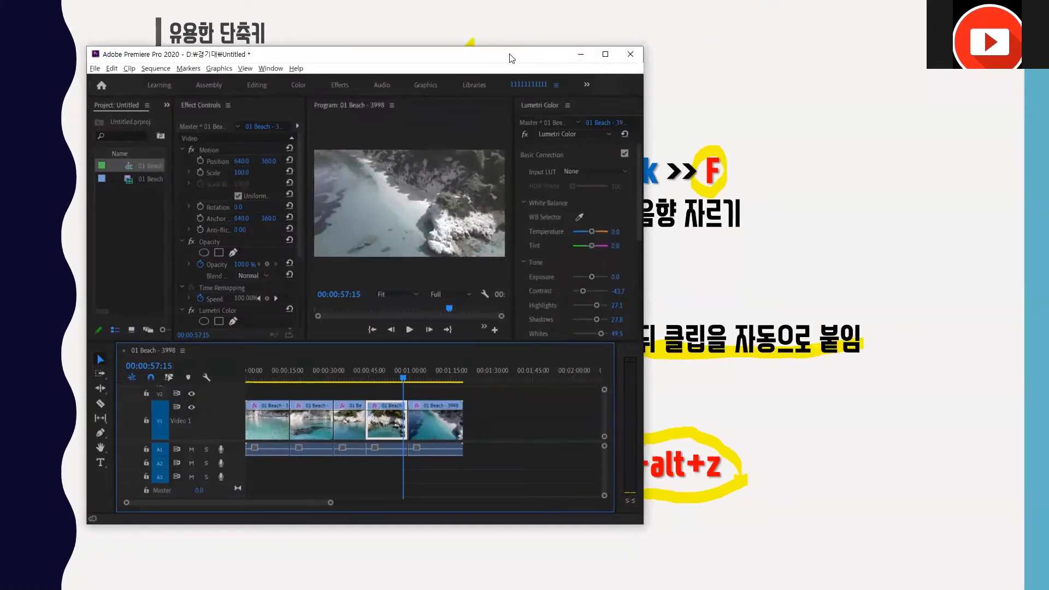
pyautogui.hotkey('alt', 'Tab')
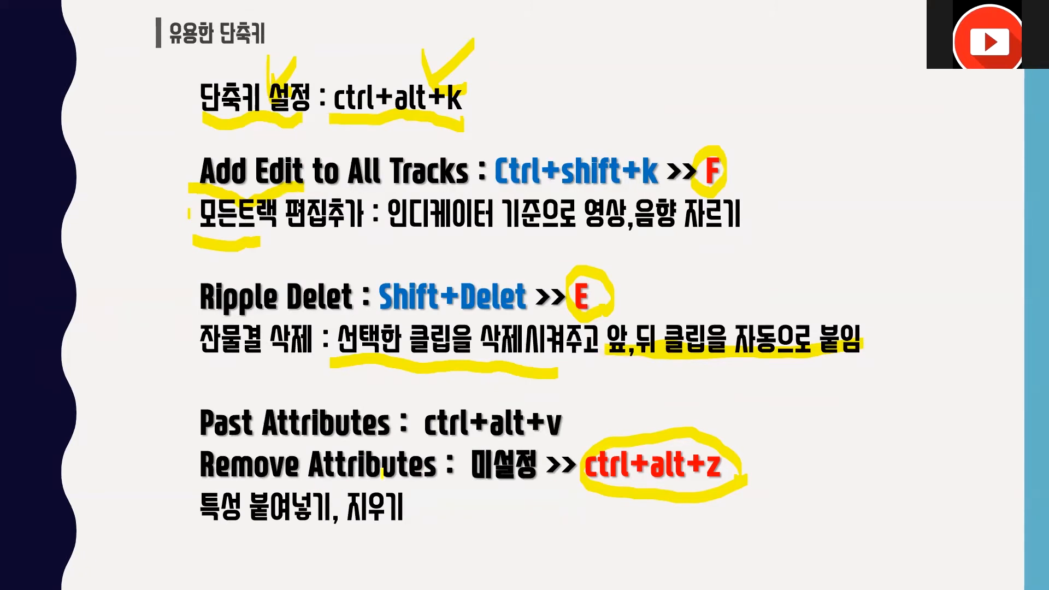
pyautogui.press('Right')
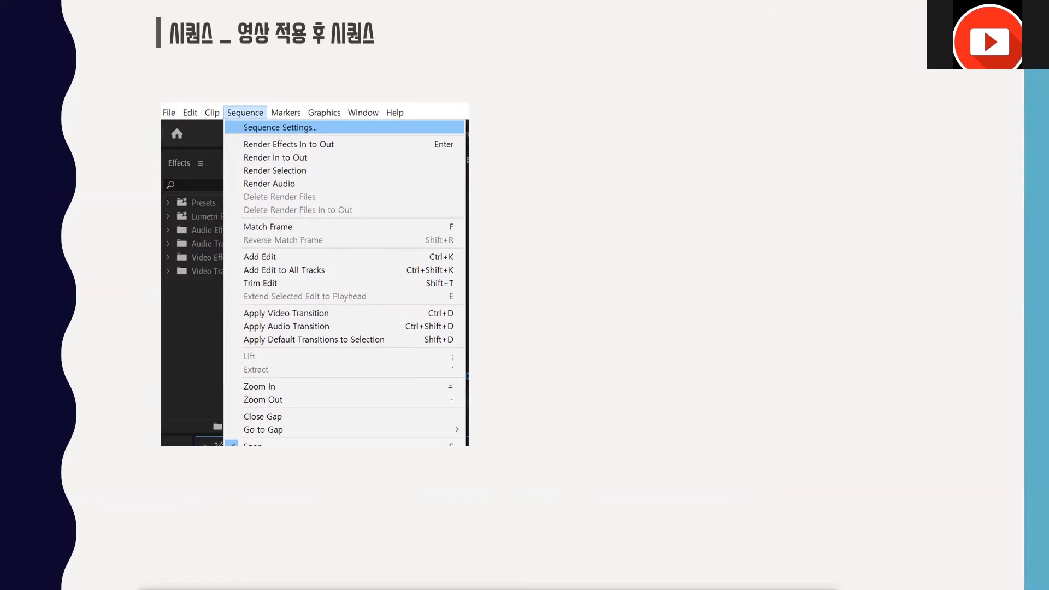
pyautogui.hotkey('alt', 'Tab')
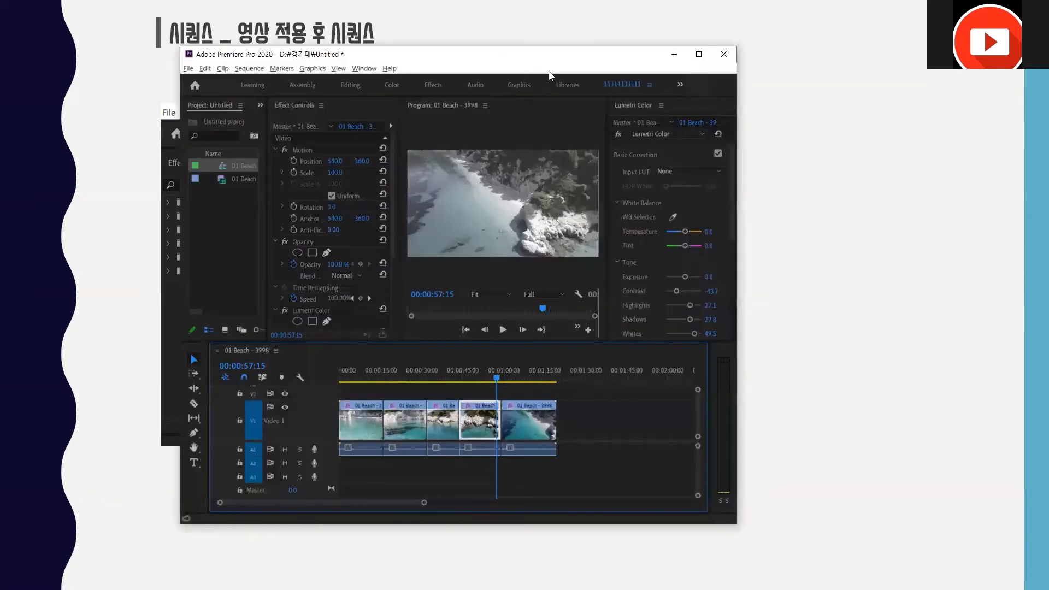
pyautogui.click(697, 52)
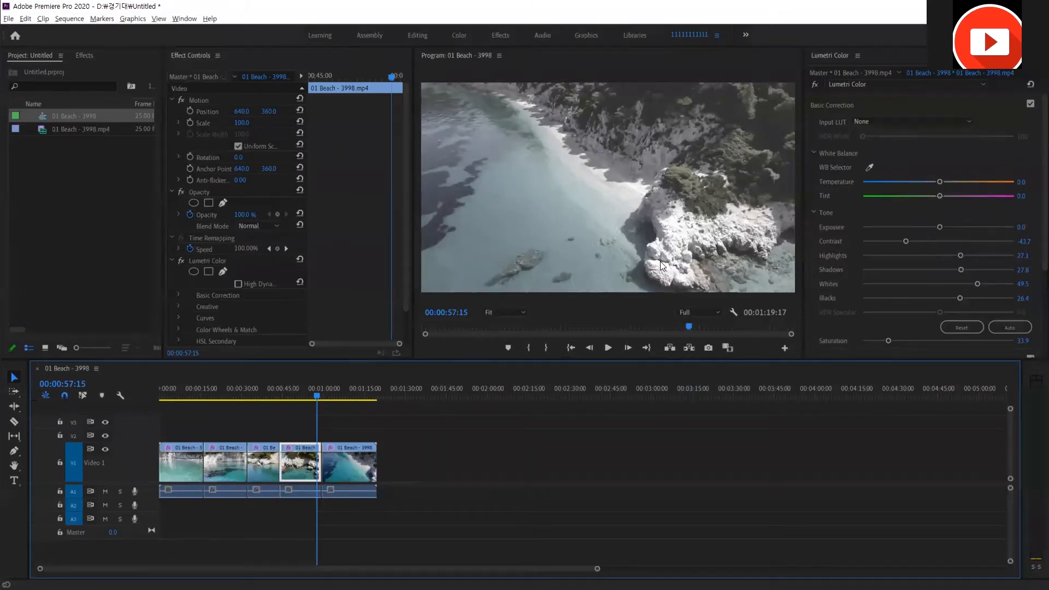
# Examine the image size and frame rate in the fifth segment's clip properties.
pyautogui.rightClick(342, 469)
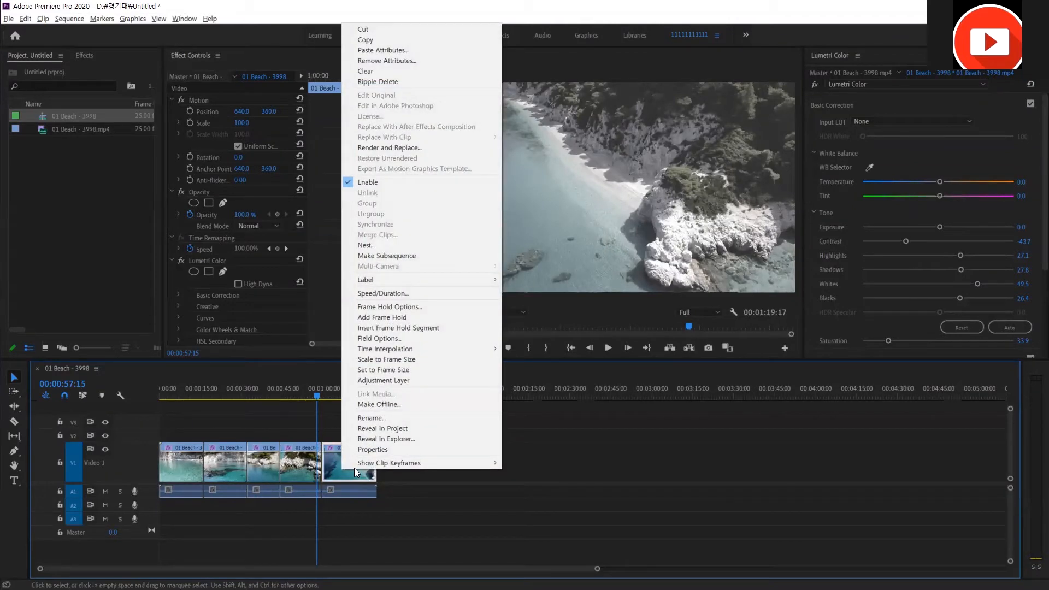
pyautogui.click(386, 449)
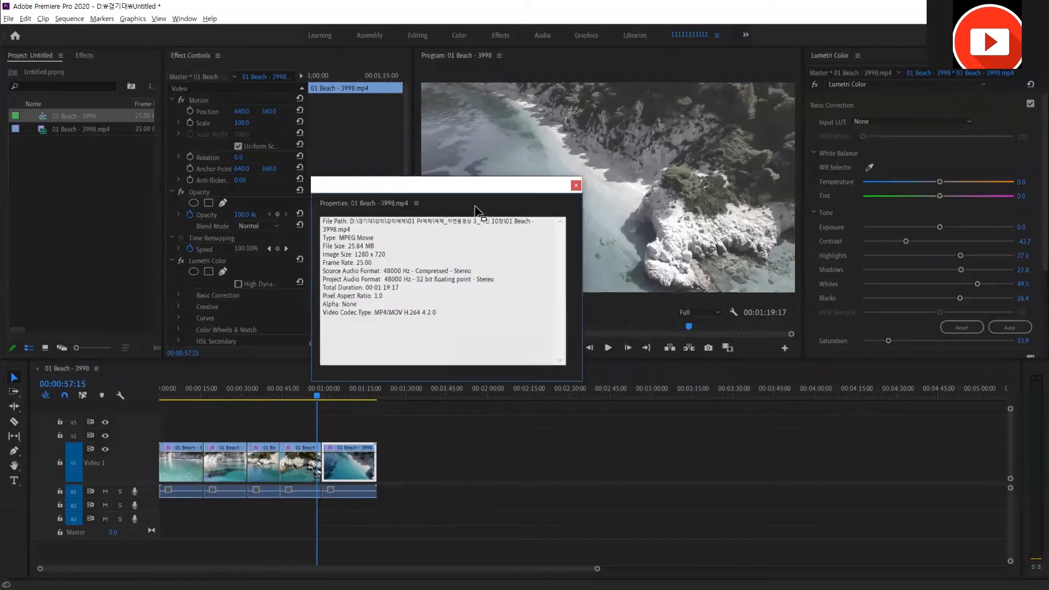
pyautogui.click(577, 186)
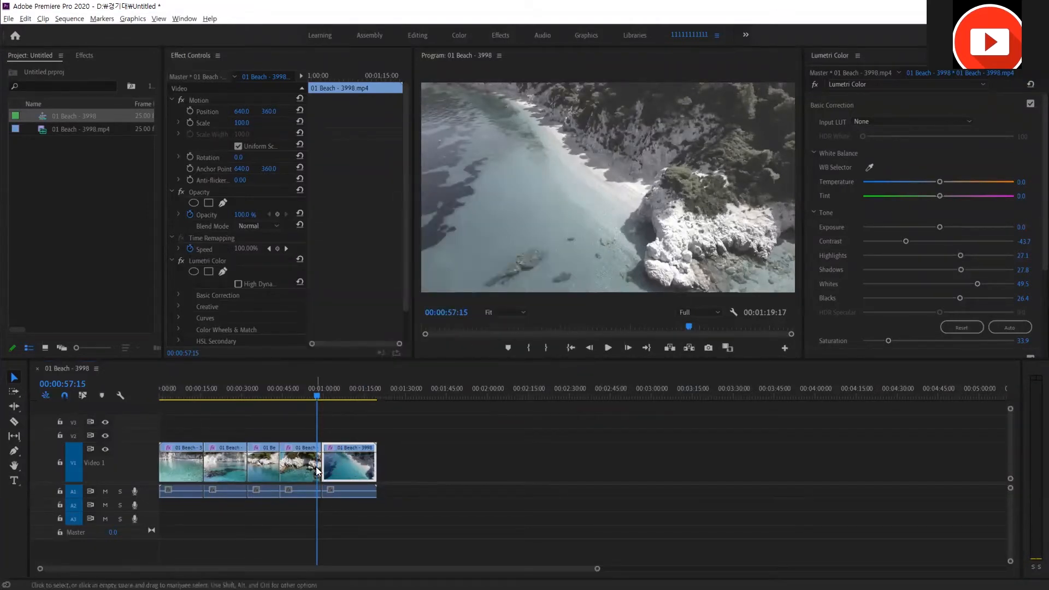
pyautogui.click(350, 469)
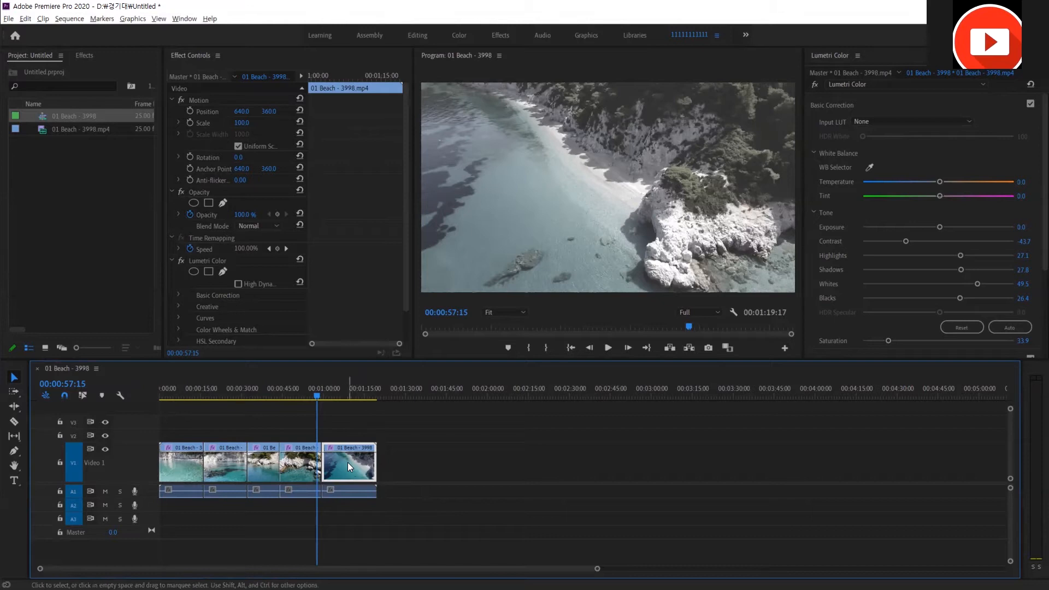
pyautogui.rightClick(347, 463)
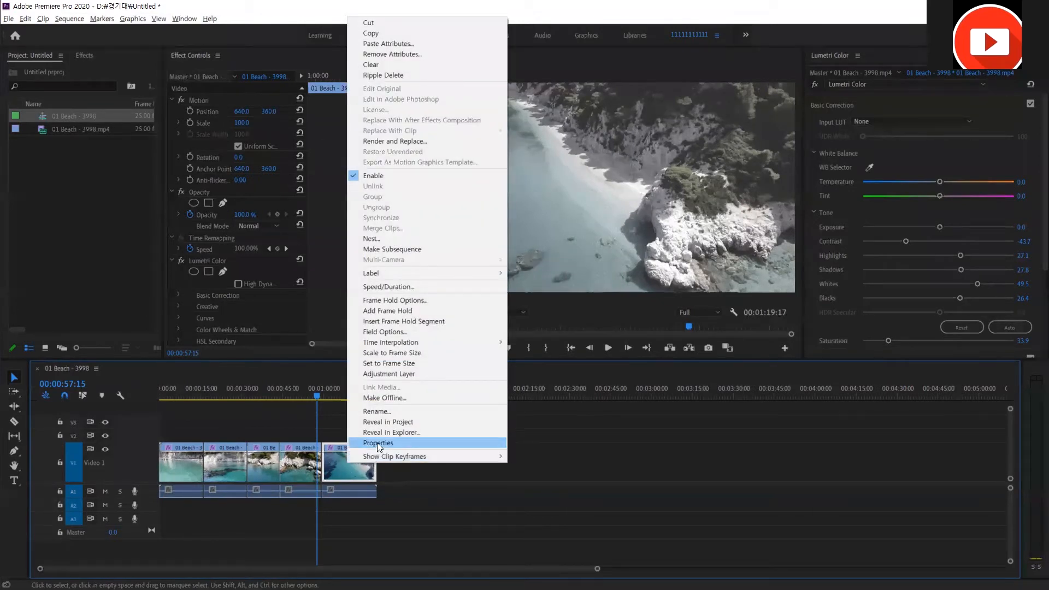
pyautogui.click(383, 442)
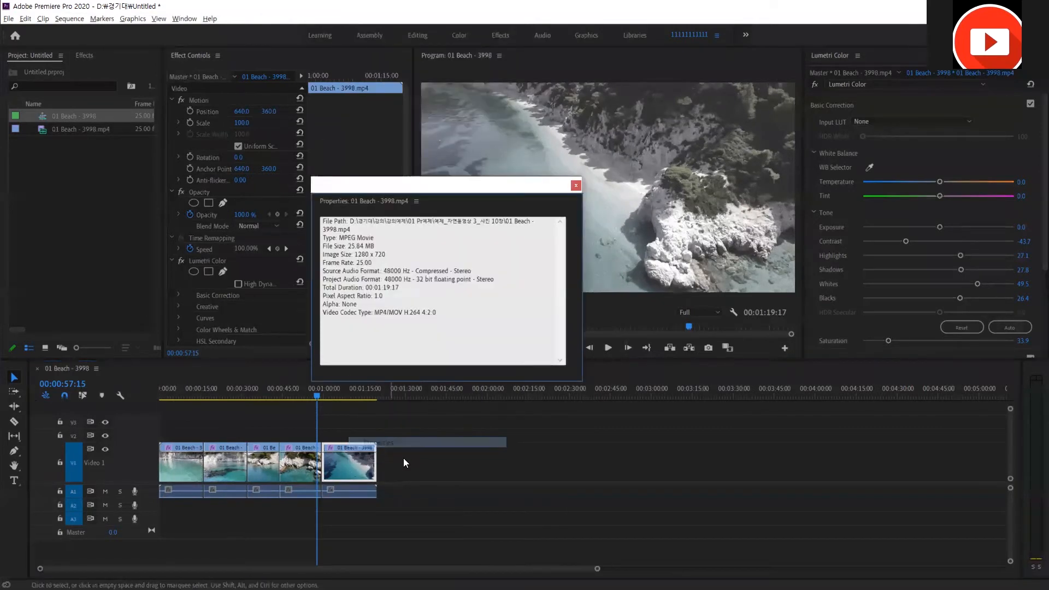
pyautogui.moveTo(396, 254); pyautogui.dragTo(322, 254)
pyautogui.click(375, 263)
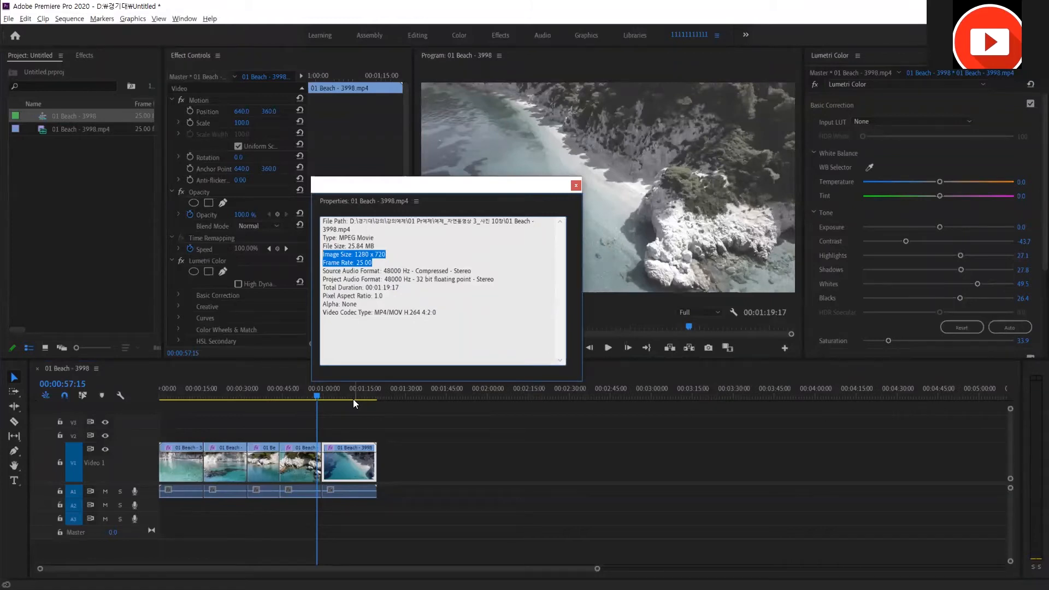
pyautogui.click(576, 185)
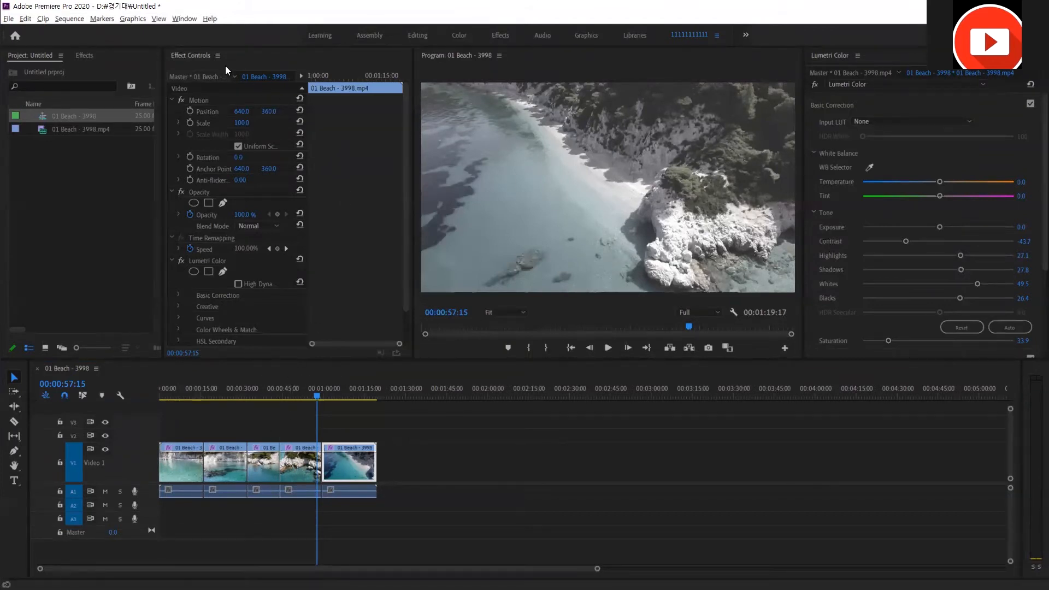
# Set the sequence's frame size to 1920 horizontal by 1080 vertical and accept deleting all its preview files.
pyautogui.click(301, 453)
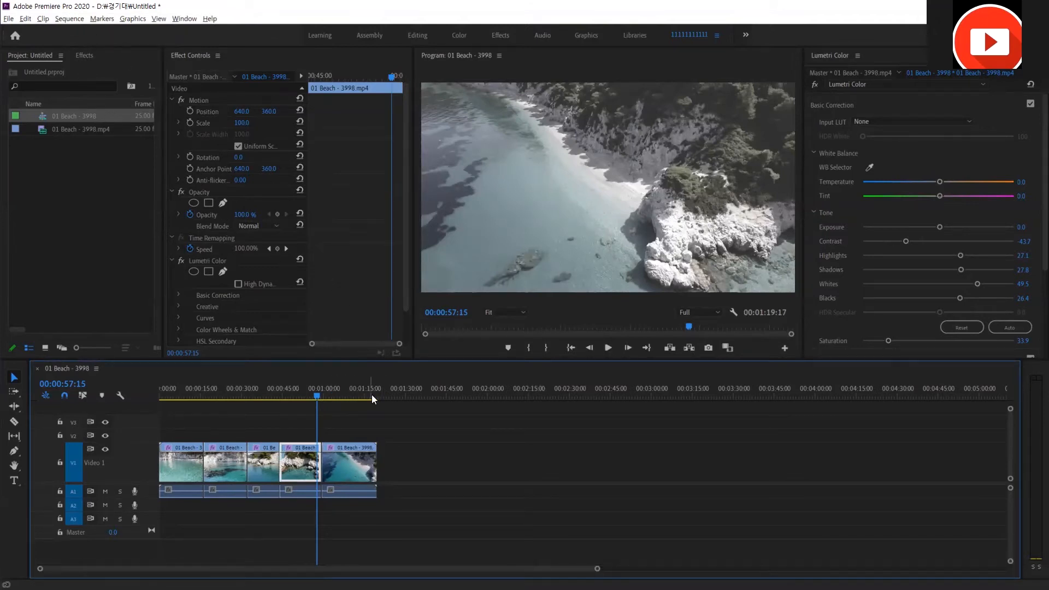
pyautogui.click(70, 20)
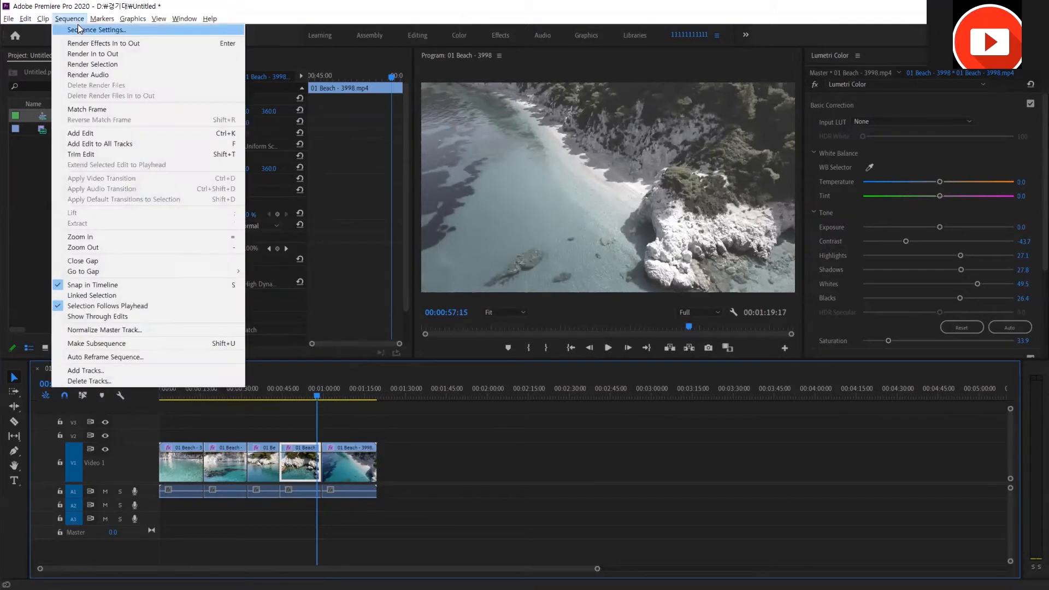
pyautogui.click(79, 29)
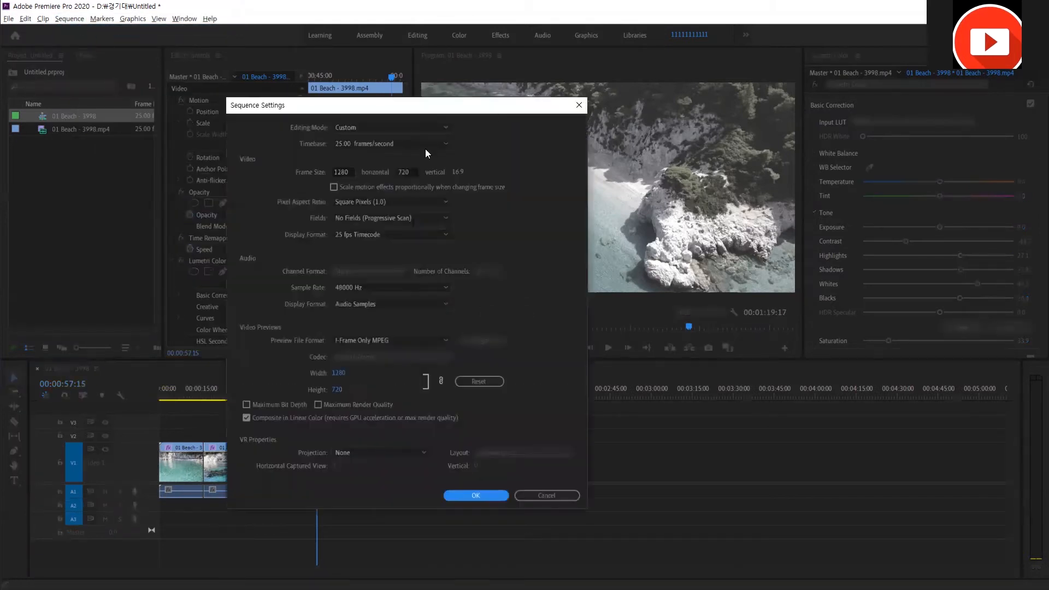
pyautogui.click(351, 173)
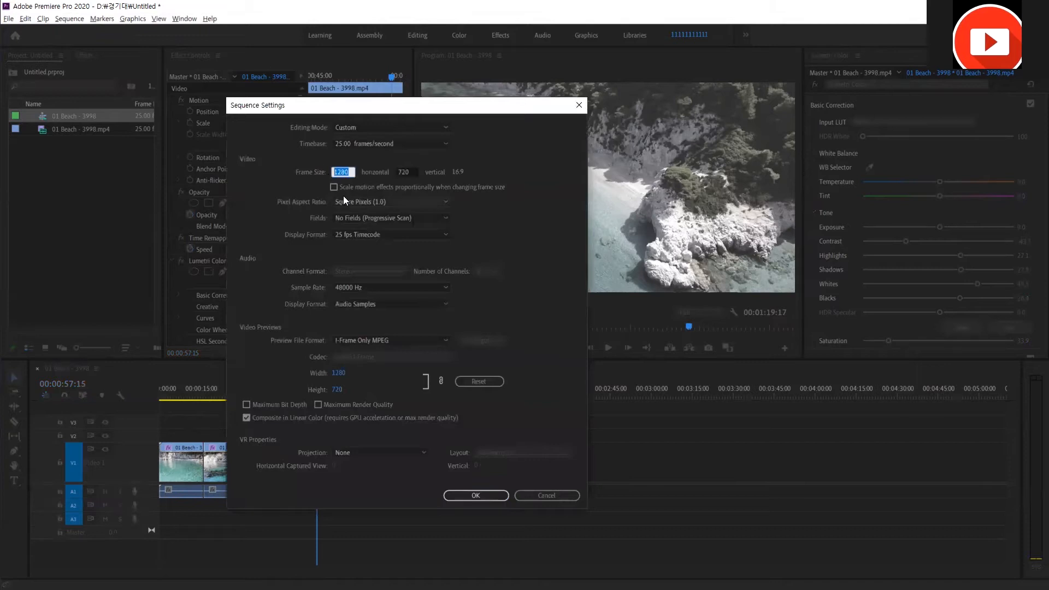
pyautogui.write('1920')
pyautogui.press('Tab')
pyautogui.write('1080')
pyautogui.press('Tab')
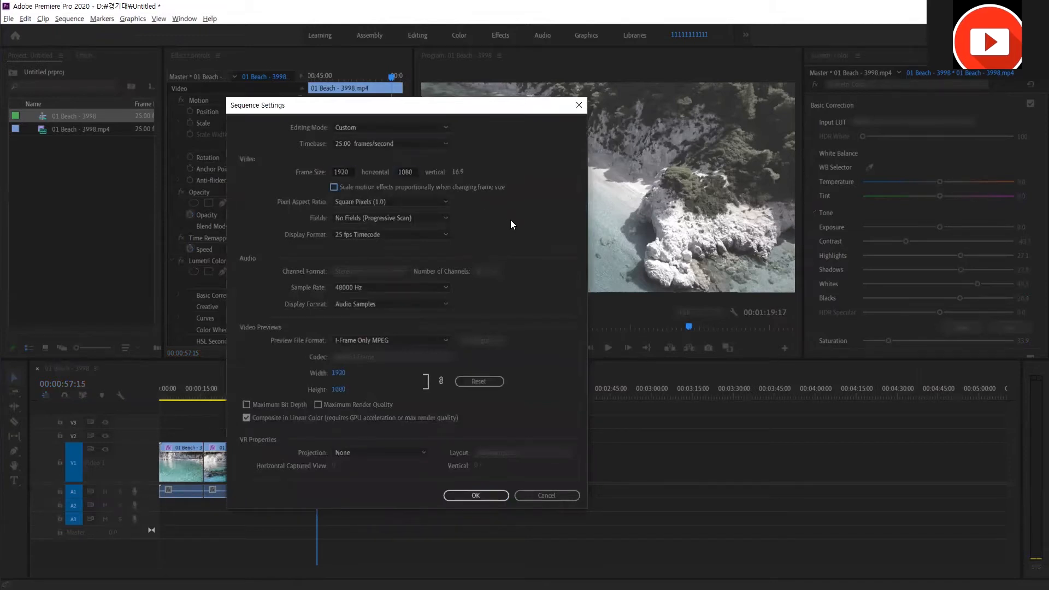
pyautogui.click(475, 493)
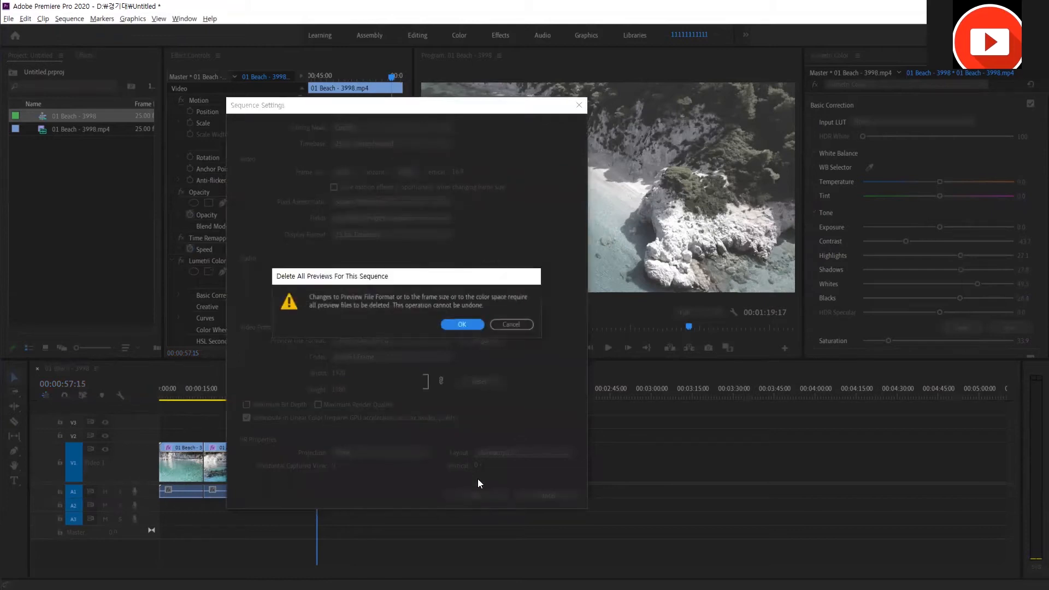
pyautogui.click(462, 325)
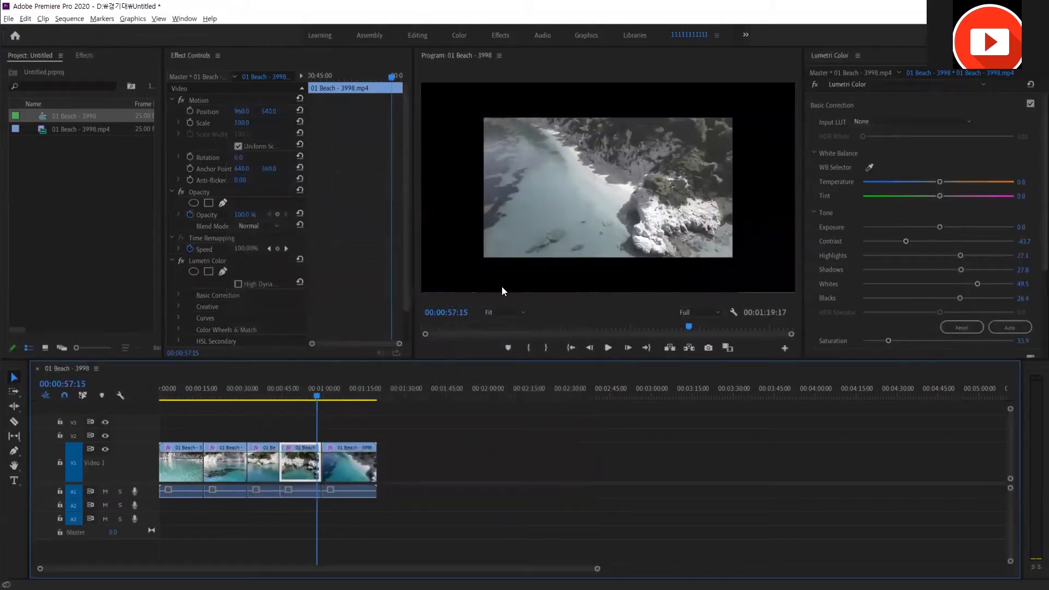
# Select the clip in the program preview and scrub the sequence to inspect how the footage fills the enlarged frame.
pyautogui.click(516, 221)
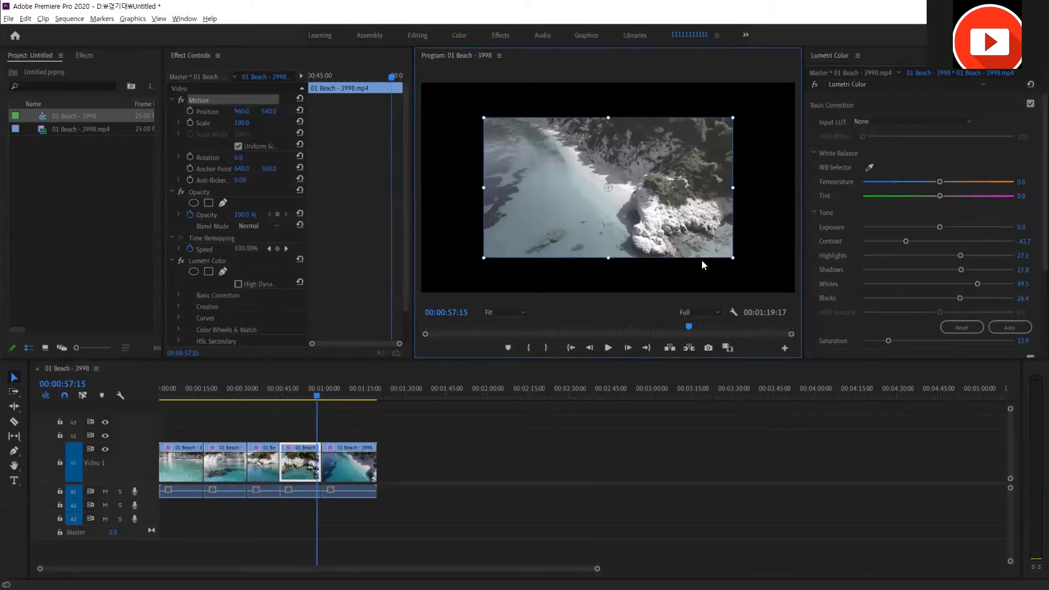
pyautogui.click(335, 395)
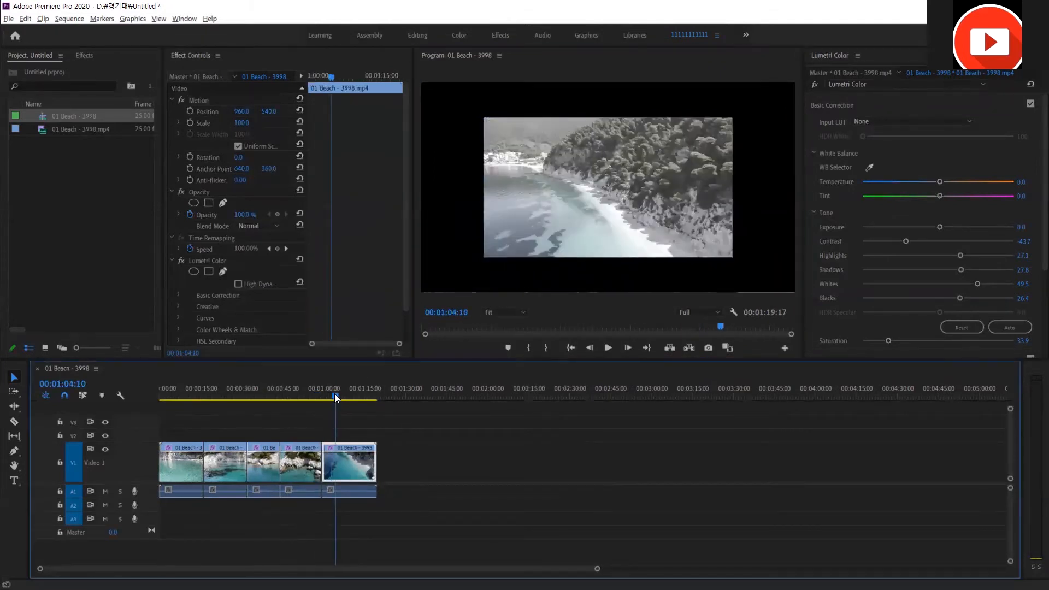
pyautogui.moveTo(332, 396); pyautogui.dragTo(186, 432)
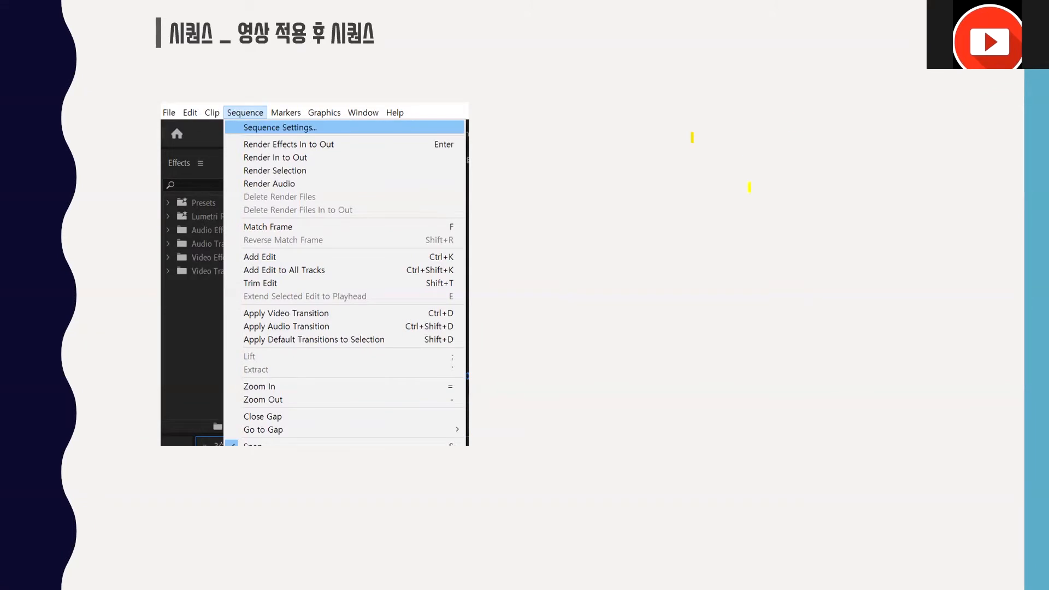
# Switch to PowerPoint, advance the Sequence Settings slide, and end the slide show without keeping the ink annotations.
pyautogui.press('Right')
pyautogui.press('Escape')
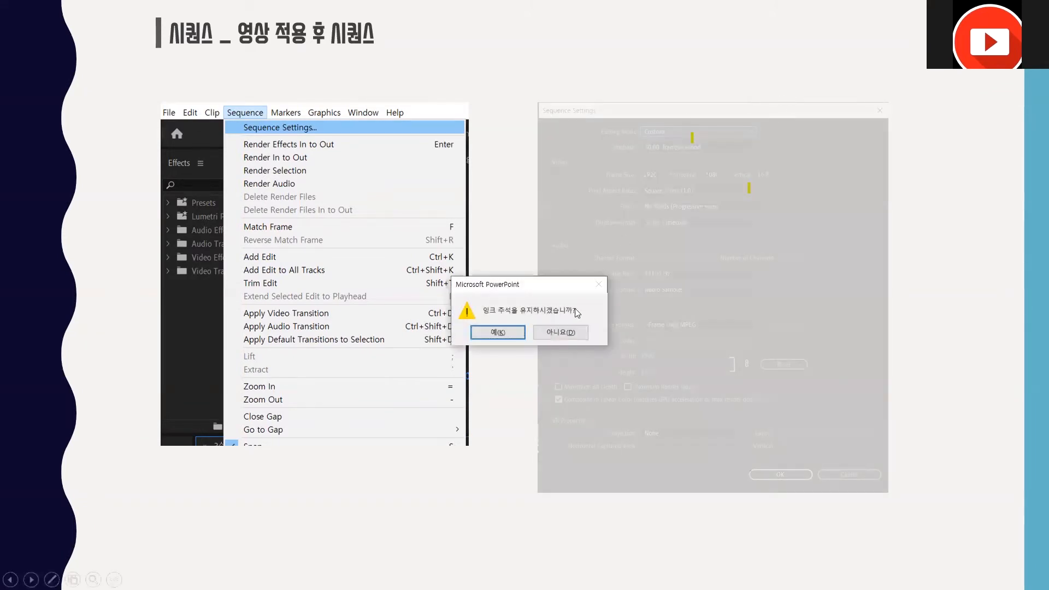
pyautogui.click(549, 334)
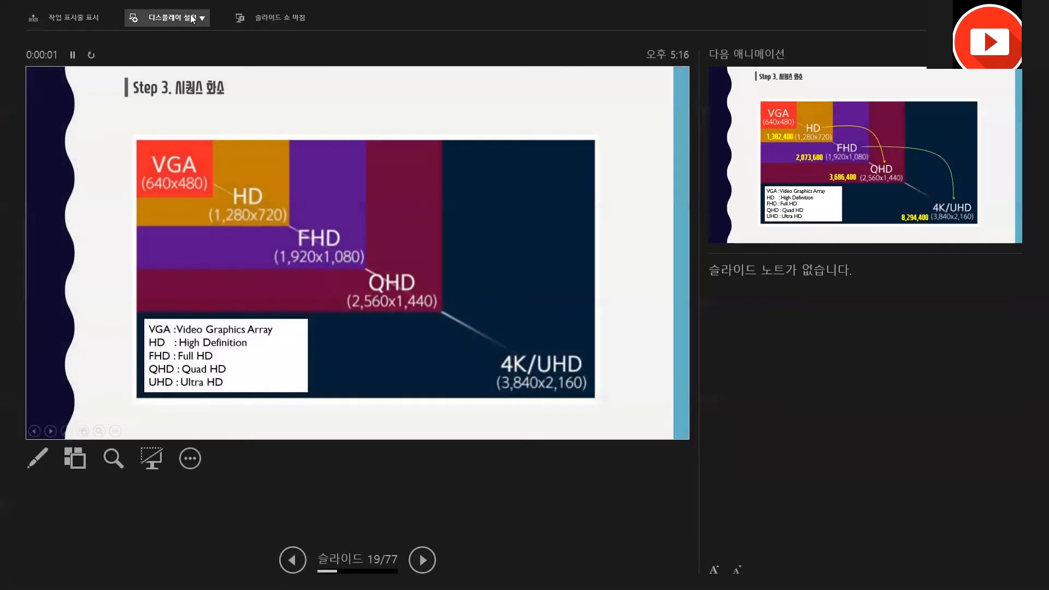
# Swap the presenter view and slide show displays to present the VGA-to-4K resolution slide full screen.
pyautogui.click(192, 19)
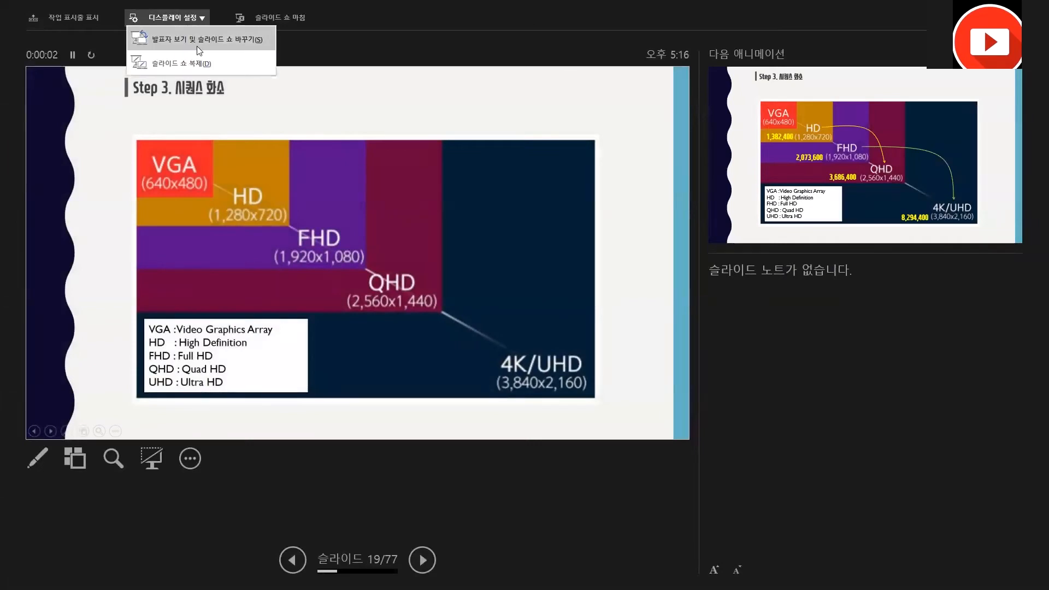
pyautogui.click(197, 39)
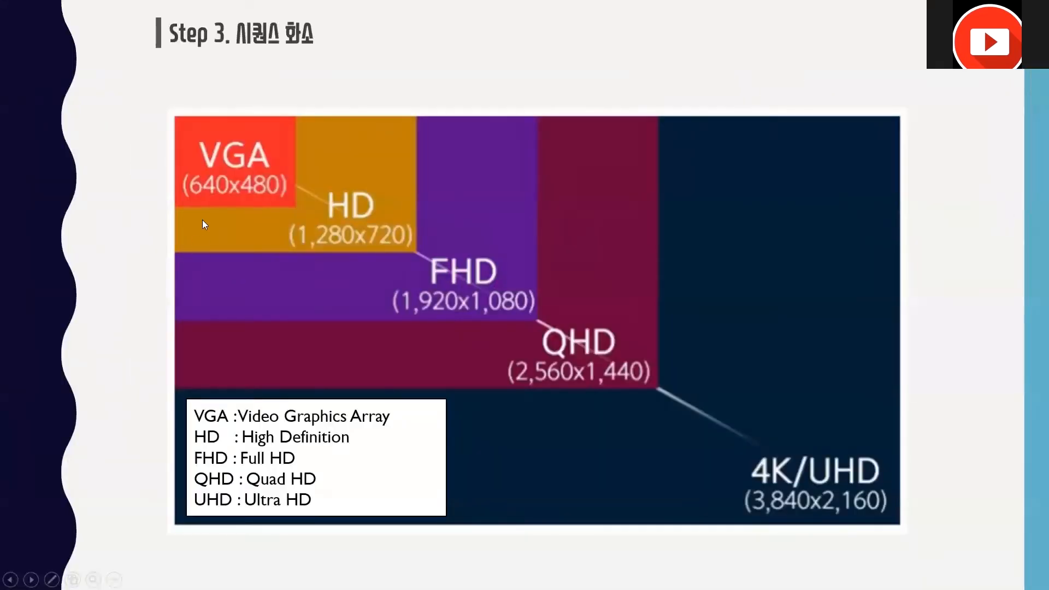
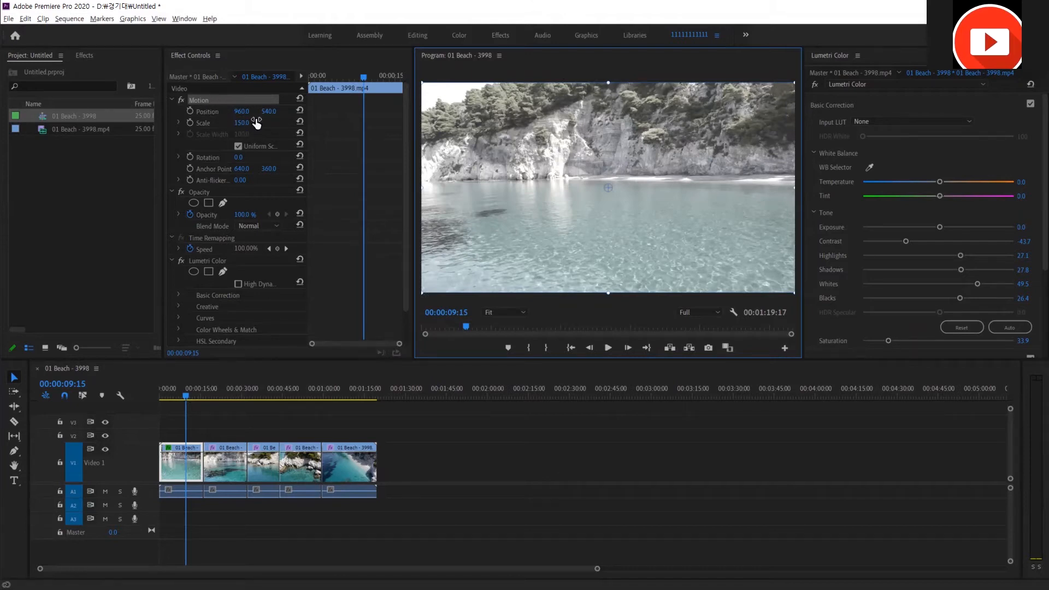
# Copy the first segment and paste only its Motion attribute, without the Lumetri Color effect, onto the other four segments.
pyautogui.click(192, 476)
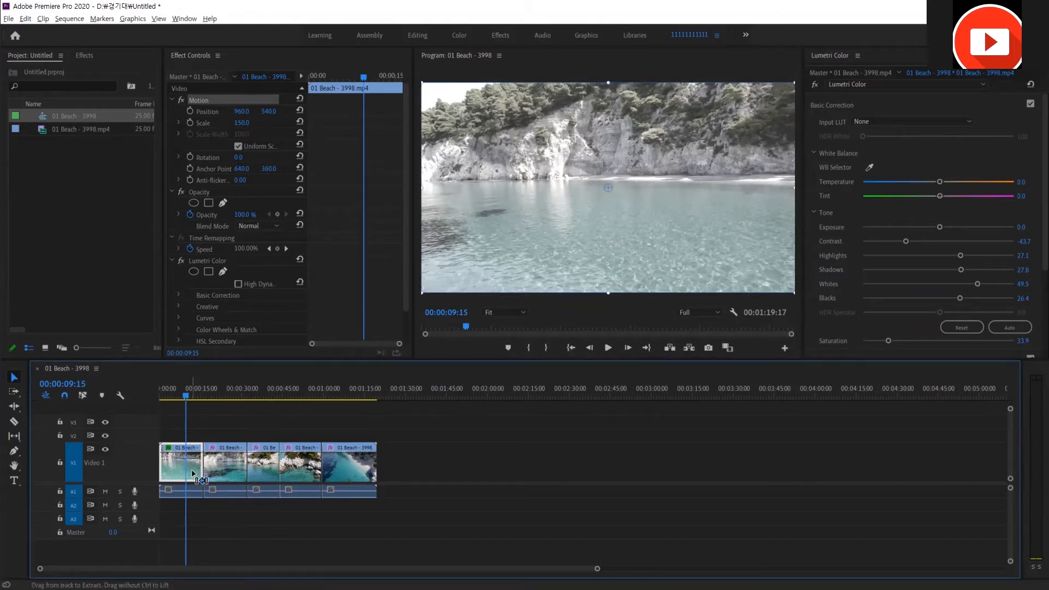
pyautogui.moveTo(448, 442); pyautogui.dragTo(227, 468)
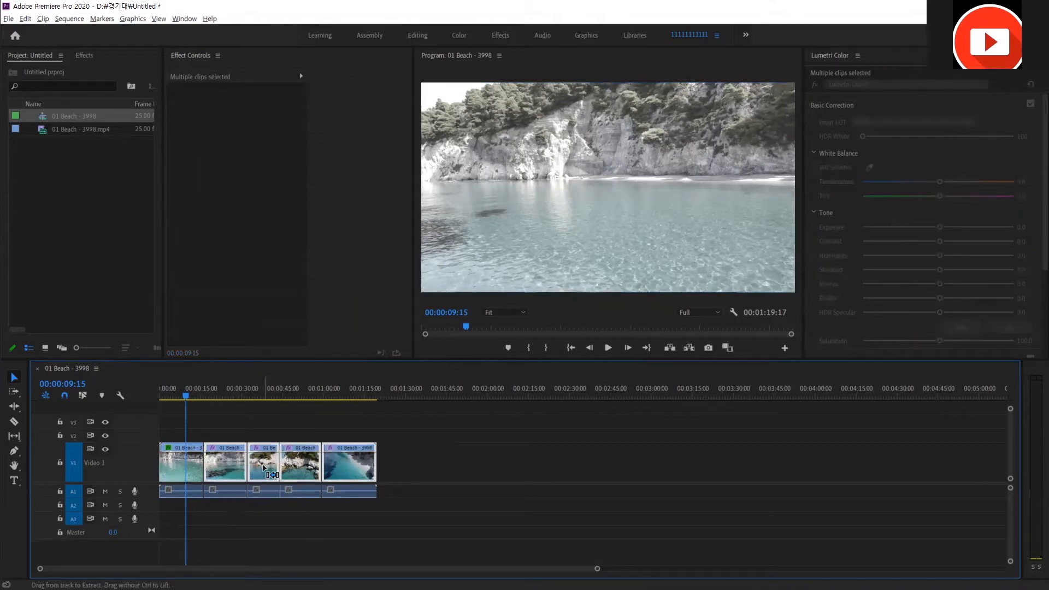
pyautogui.hotkey('ctrl', 'alt', 'v')
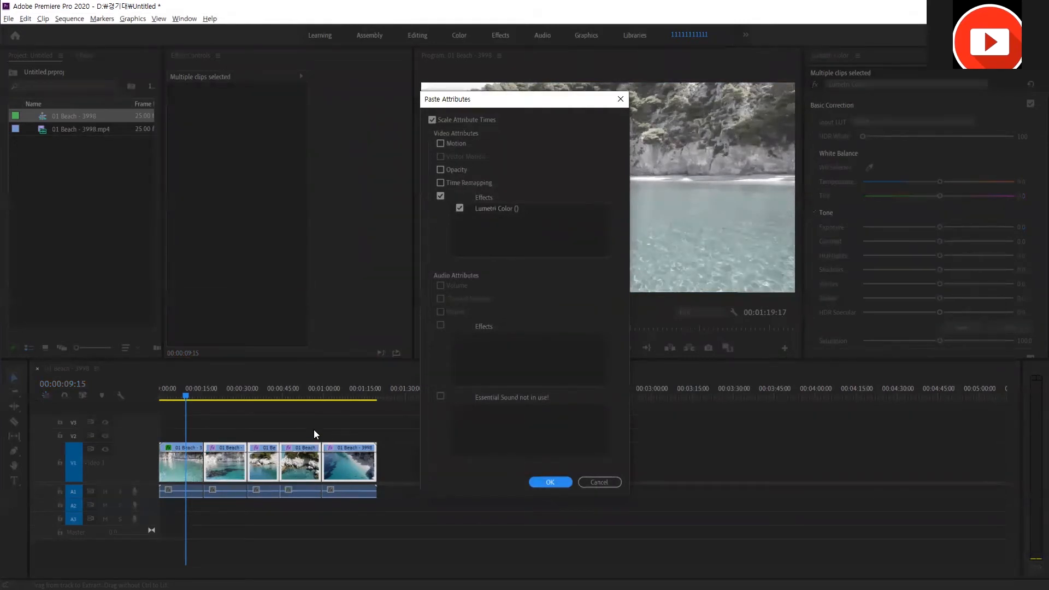
pyautogui.click(440, 144)
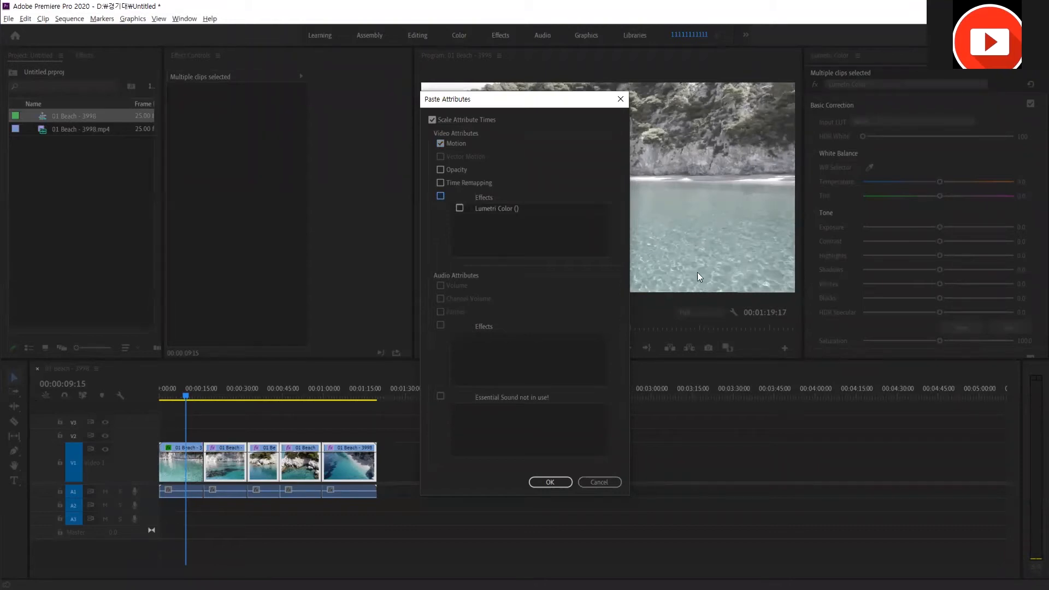
pyautogui.click(551, 482)
# Scrub through the sequence and play part of the first segment to check how the clips fill the frame.
pyautogui.moveTo(190, 394); pyautogui.dragTo(358, 410)
pyautogui.click(195, 424)
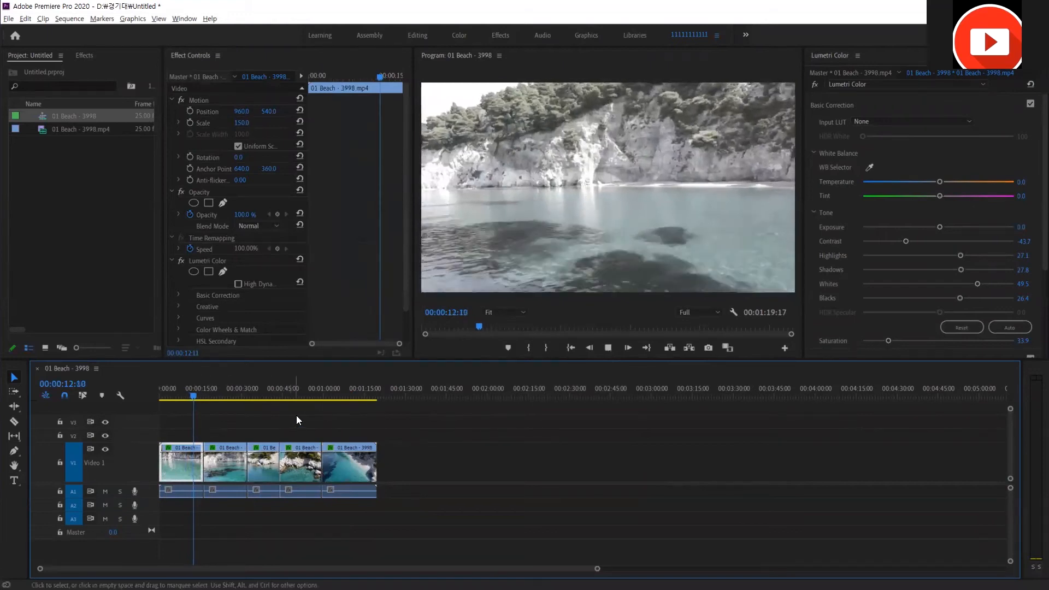
pyautogui.press('space')
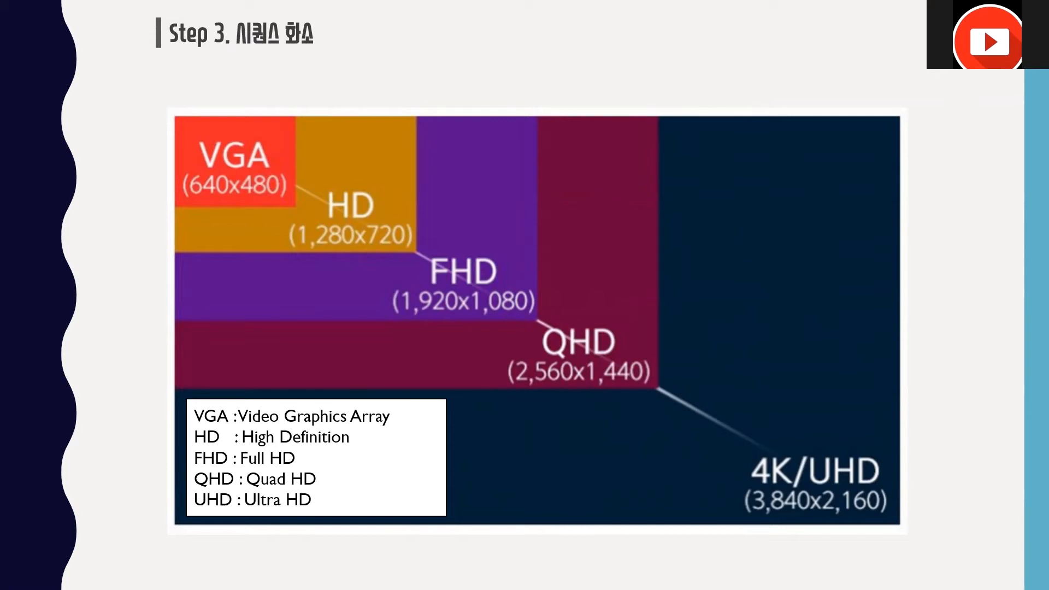
# Switch to the PowerPoint slides, present the Sequence Settings slide full screen, reveal its highlighted settings, and return to Premiere Pro.
pyautogui.click(398, 260)
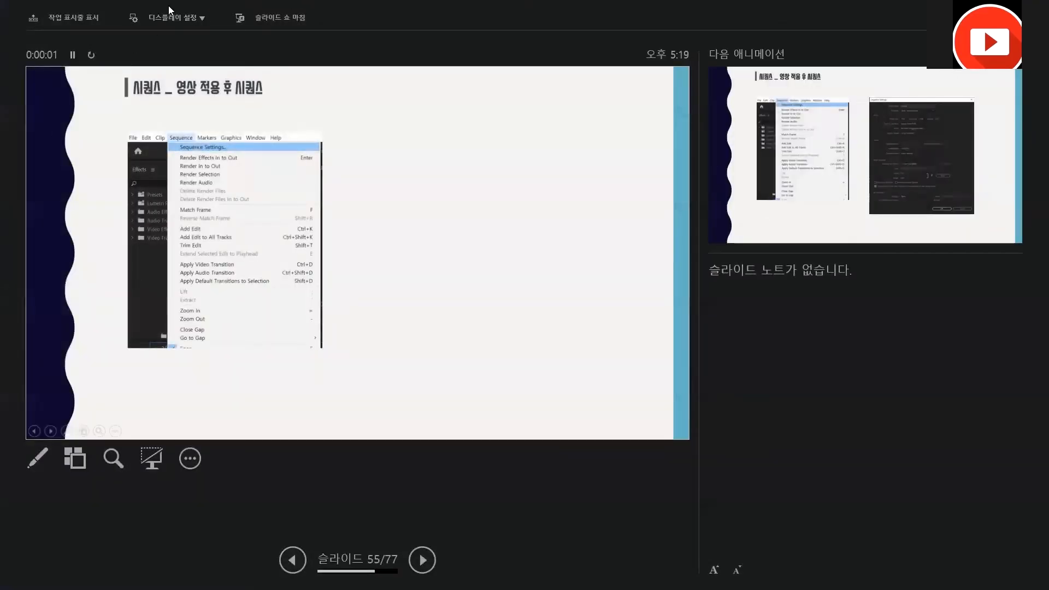
pyautogui.click(171, 19)
pyautogui.click(168, 39)
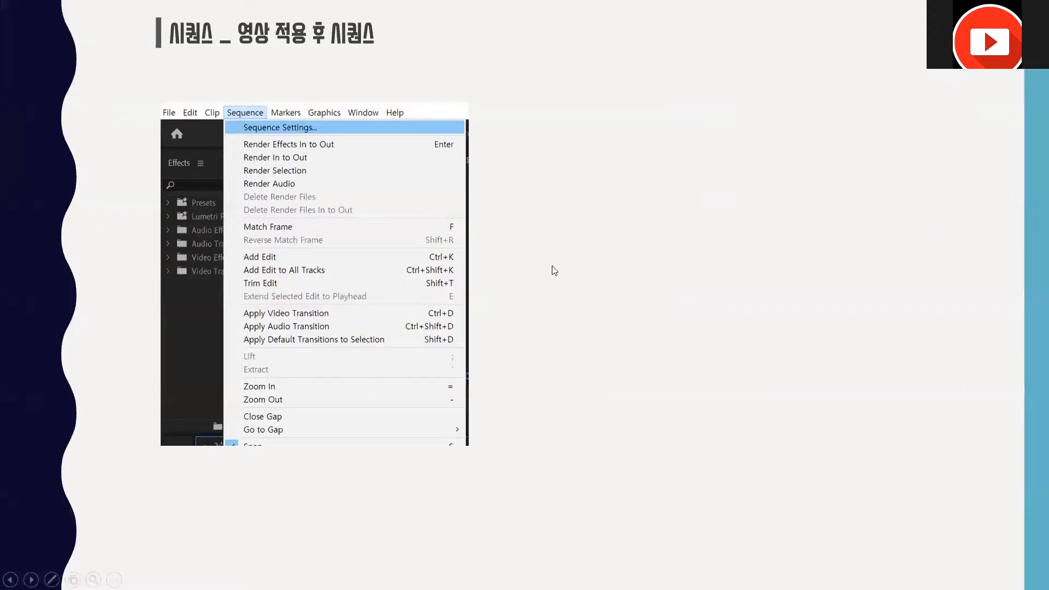
pyautogui.click(391, 263)
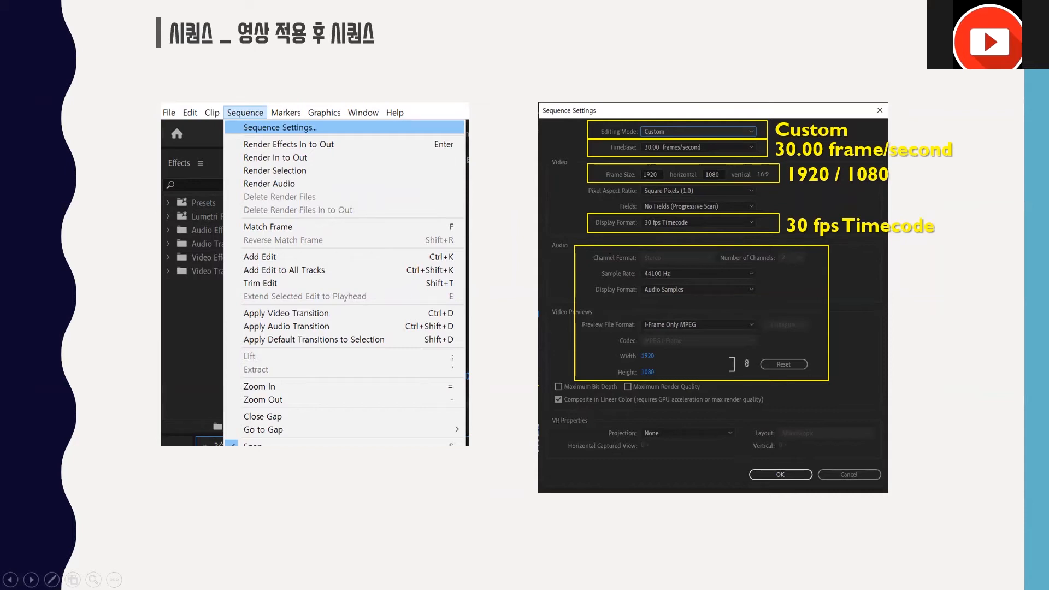
pyautogui.press('Right')
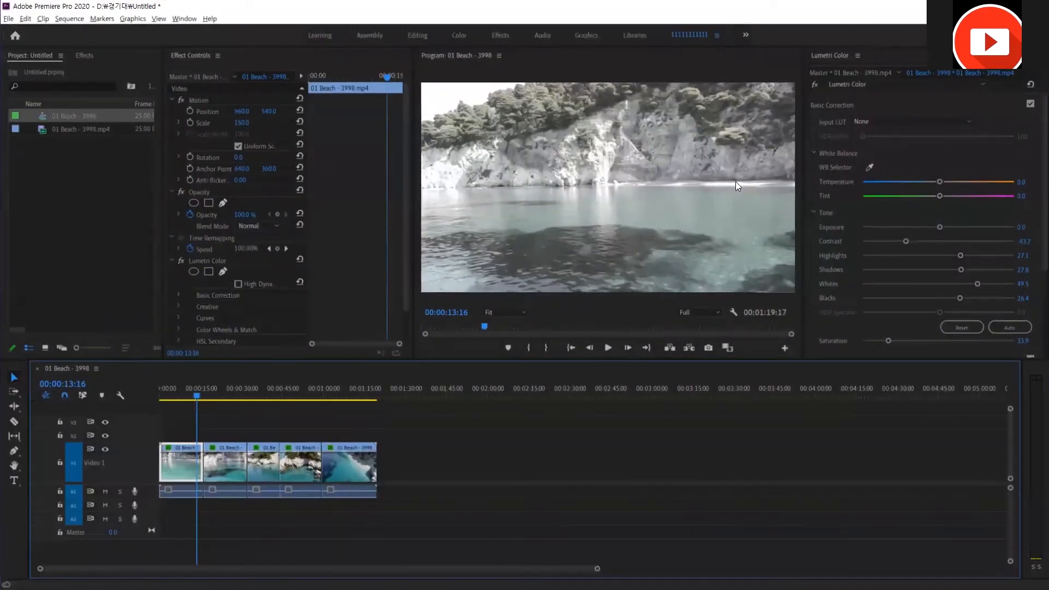
# Switch the program monitor's time display to Frames and scrub back within the first segment.
pyautogui.rightClick(773, 315)
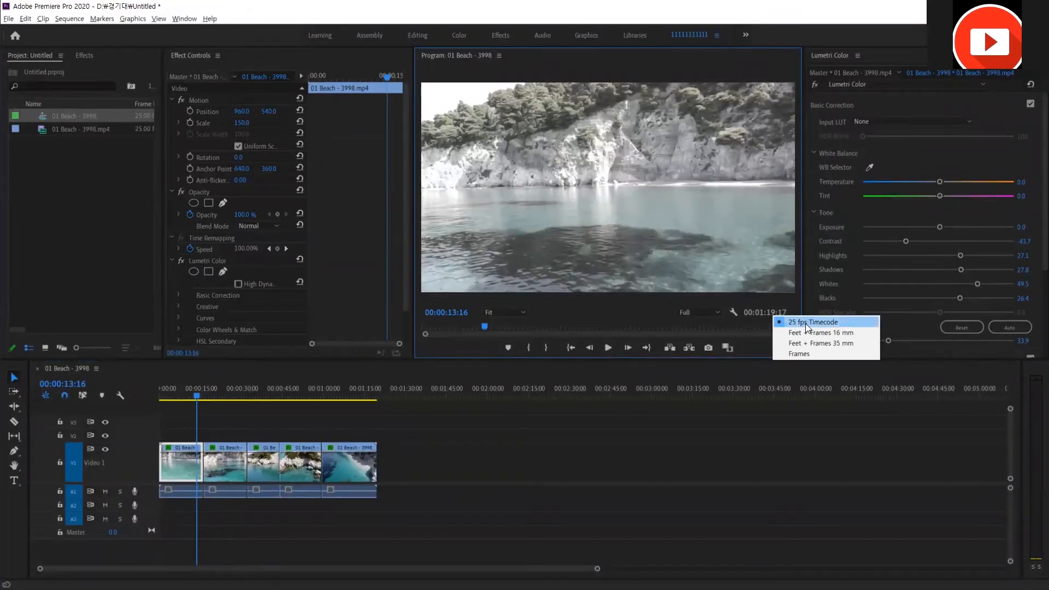
pyautogui.click(814, 354)
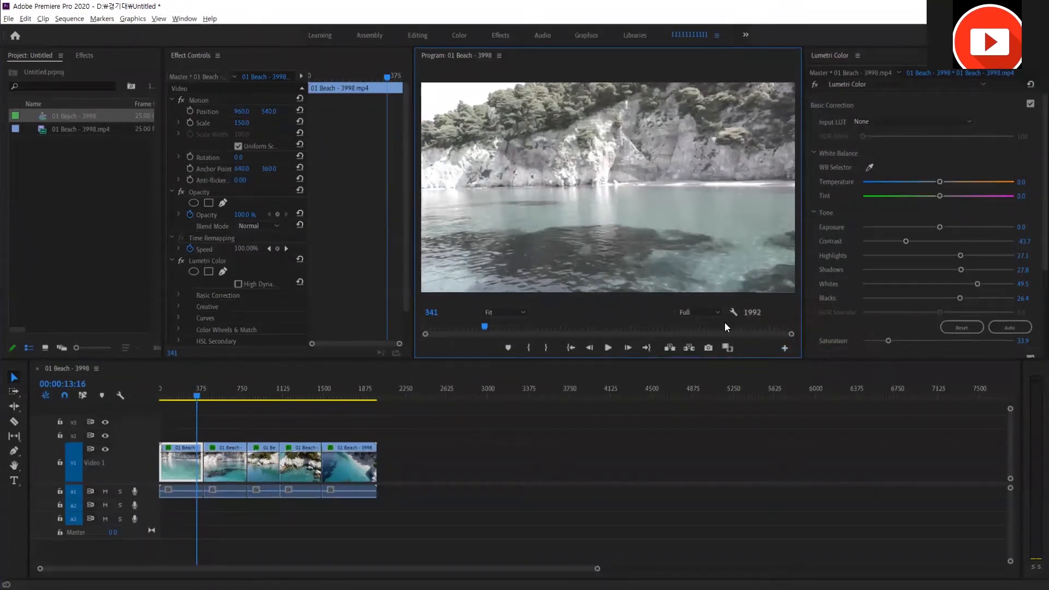
pyautogui.moveTo(192, 394); pyautogui.dragTo(184, 395)
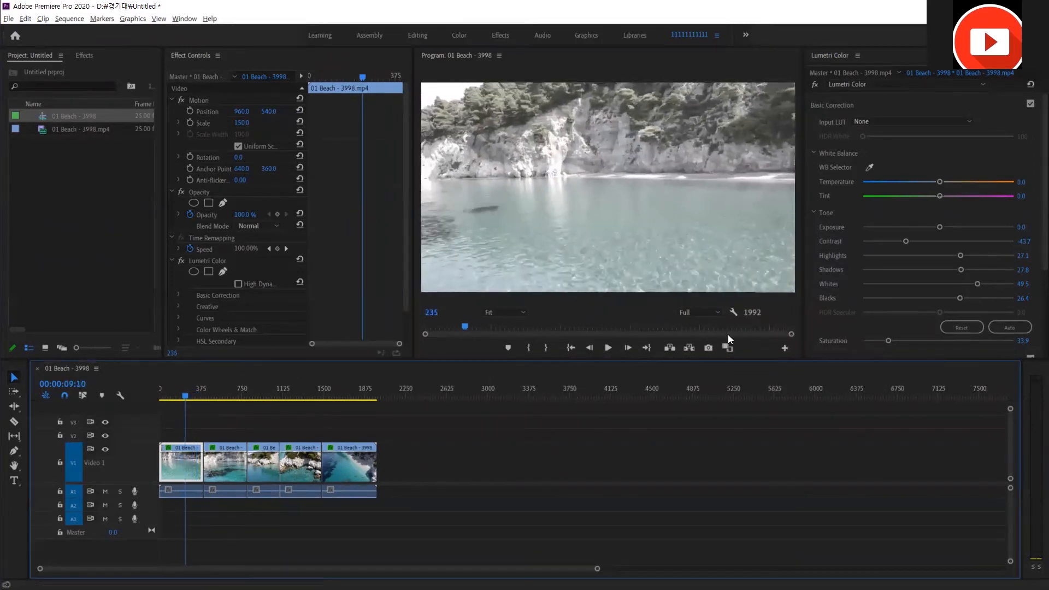
# Set the program monitor's time display back to 25 fps Timecode.
pyautogui.click(755, 312)
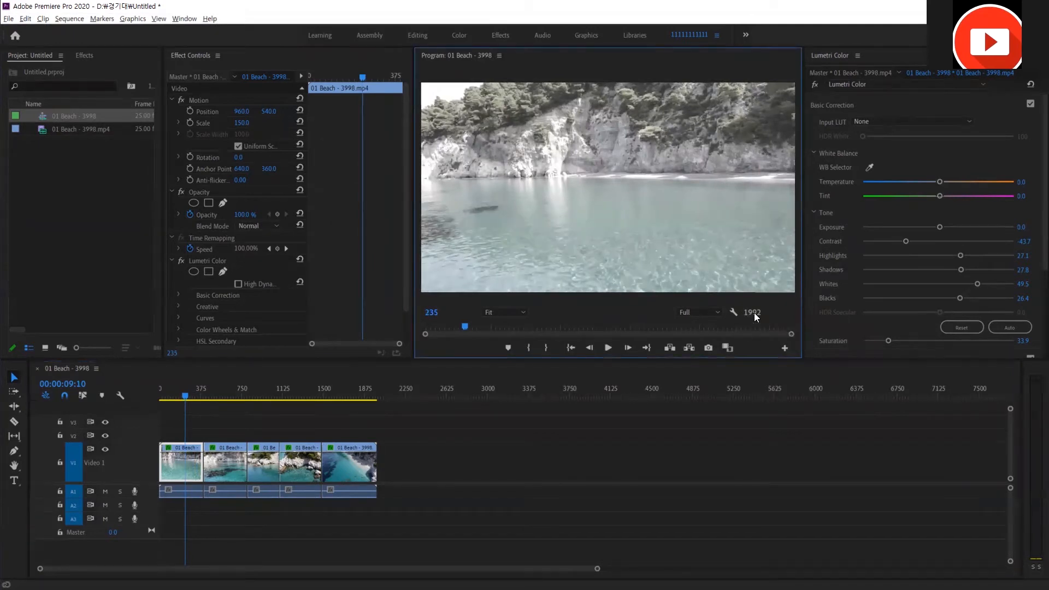
pyautogui.rightClick(755, 314)
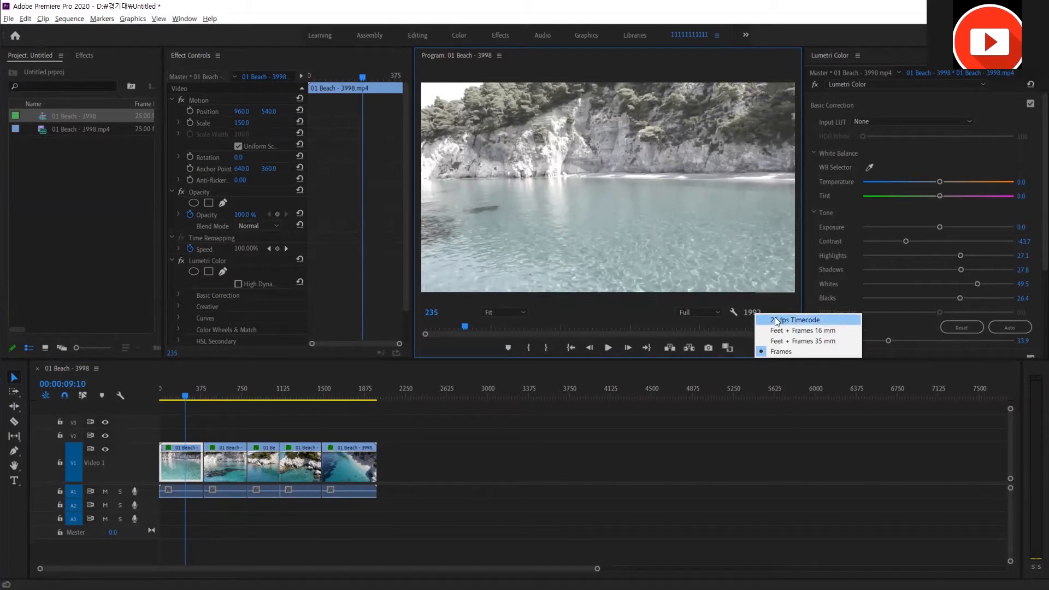
pyautogui.click(778, 324)
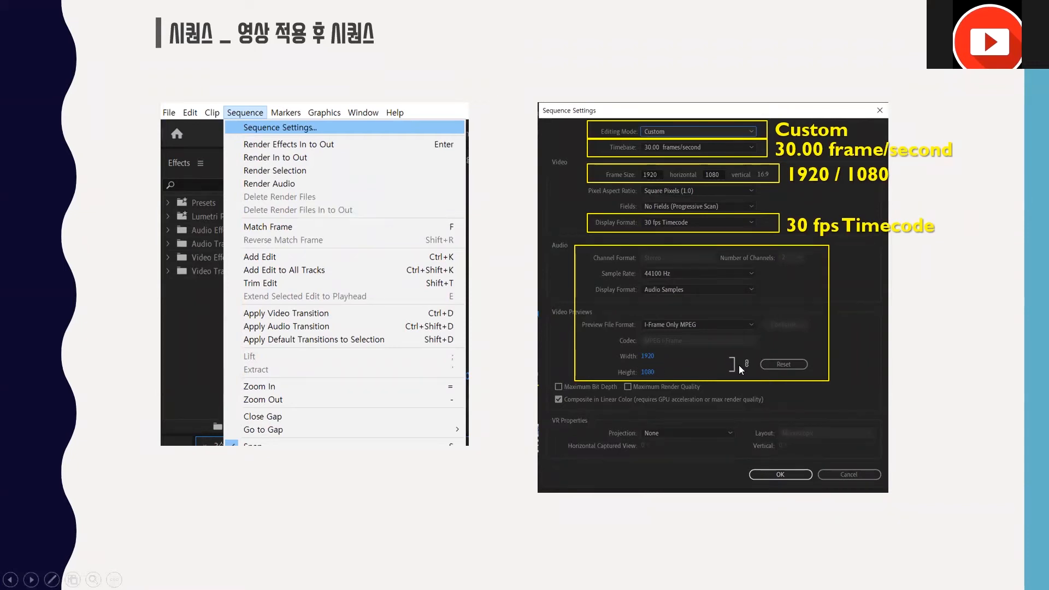
# Advance the PowerPoint slides through the Step 4 motion section to the chroma key slide listing Crop, Horizontal Flip and Ultra Key.
pyautogui.click(785, 373)
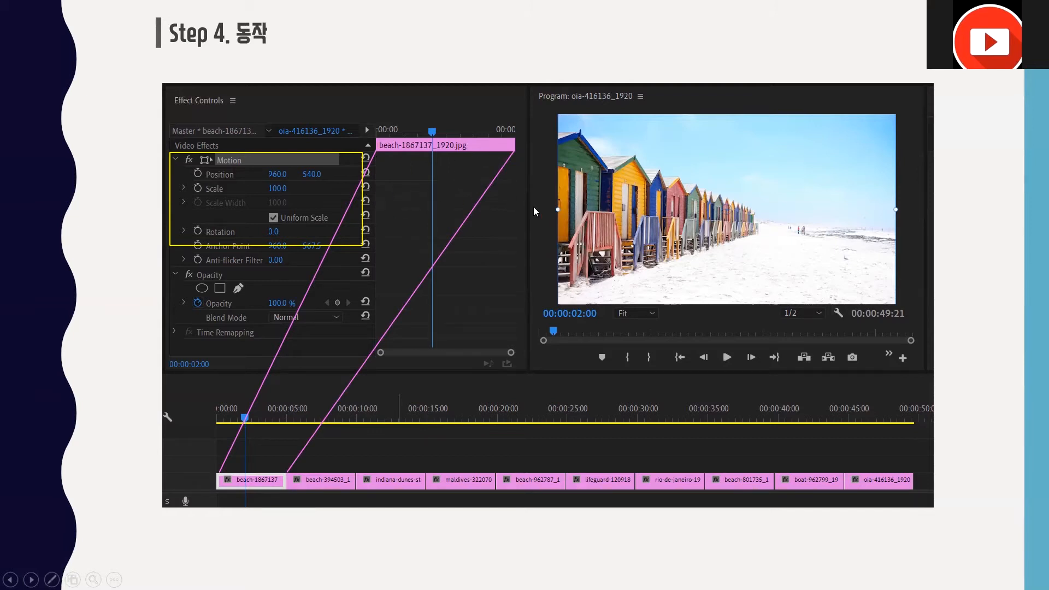
pyautogui.click(451, 261)
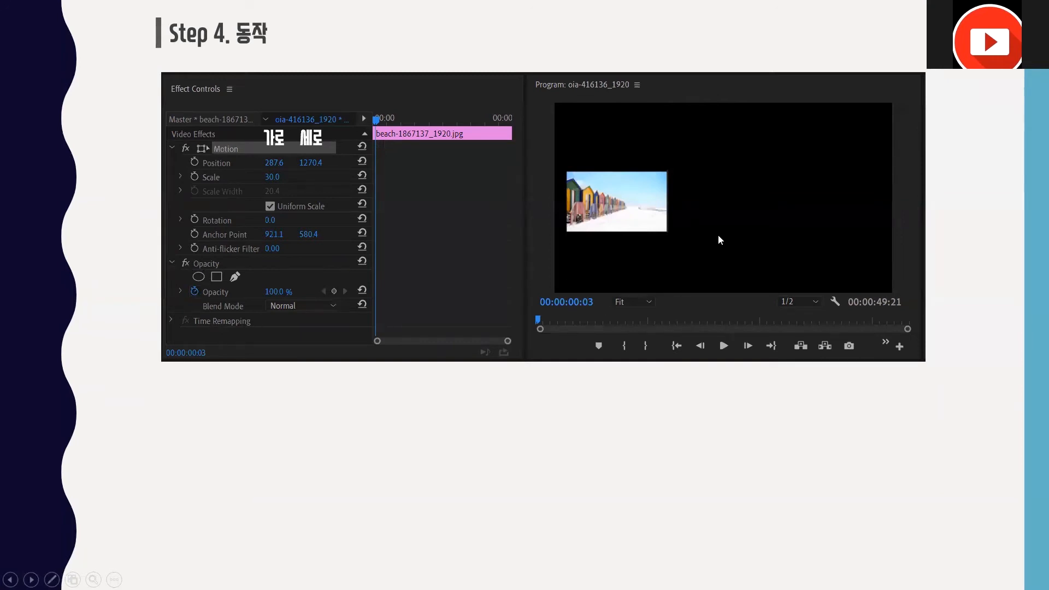
pyautogui.click(654, 252)
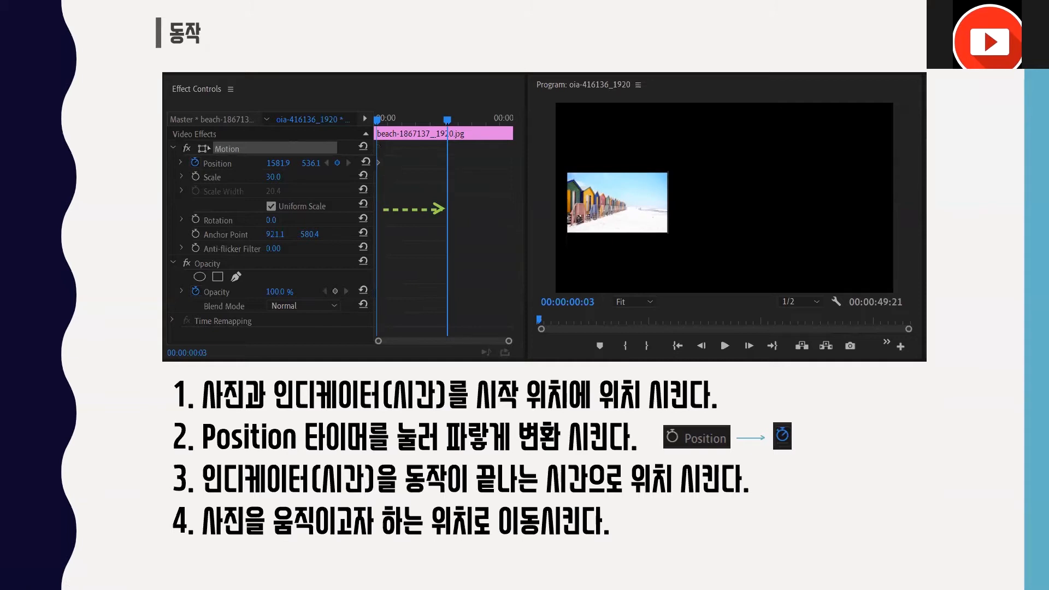
pyautogui.press('Right')
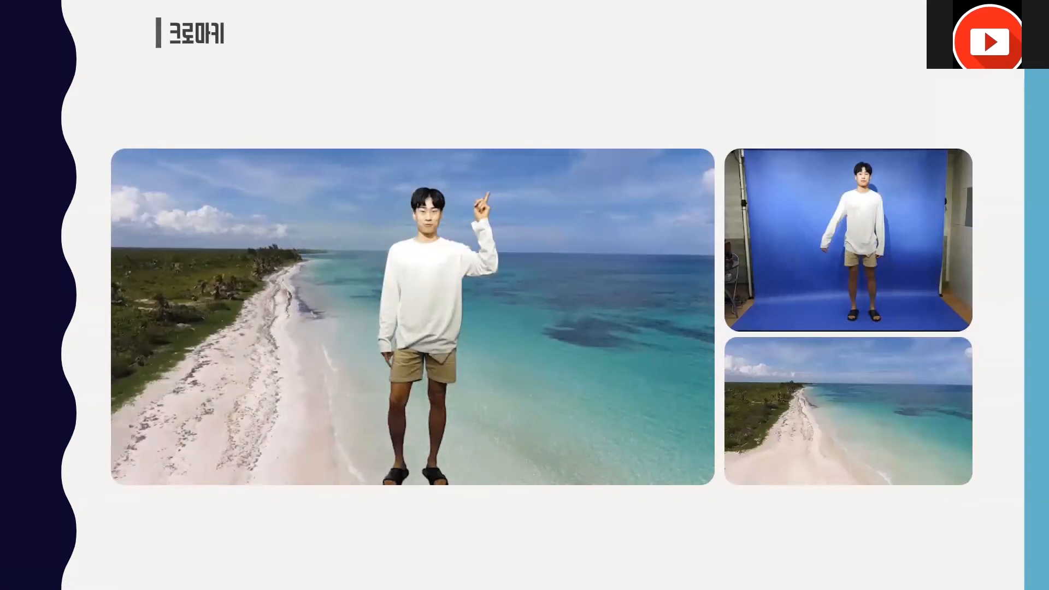
pyautogui.press('Right')
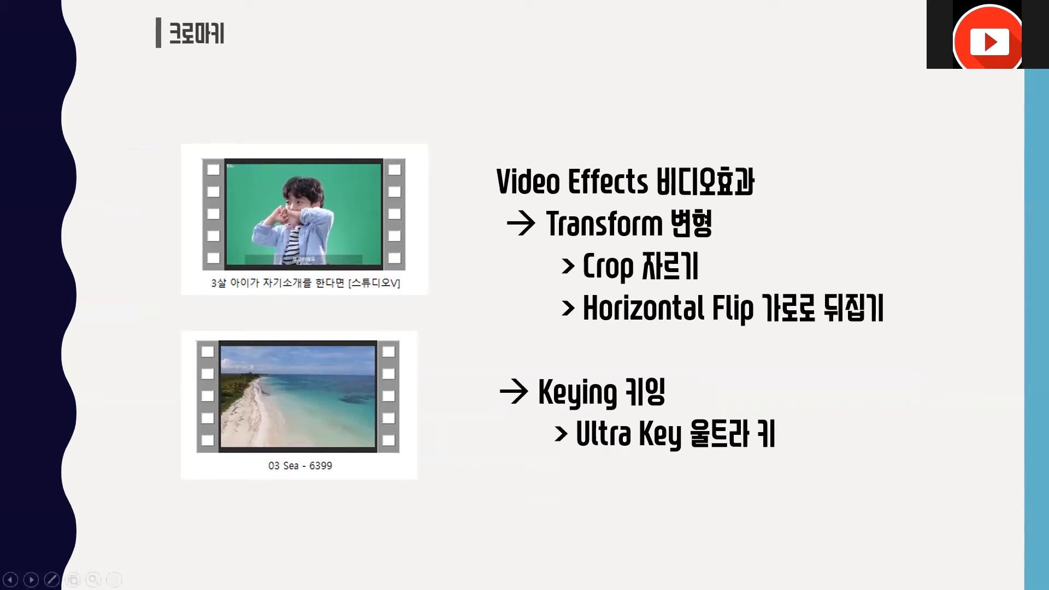
# Switch to Premiere Pro and delete every timeline segment after the first one.
pyautogui.hotkey('alt', 'Tab')
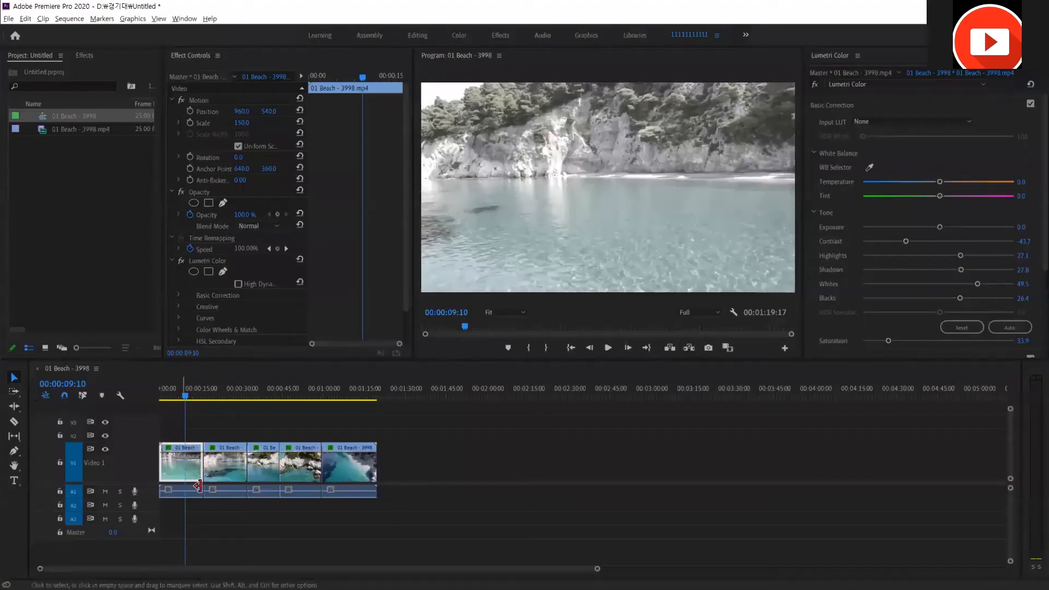
pyautogui.moveTo(418, 423); pyautogui.dragTo(239, 499)
pyautogui.press('Delete')
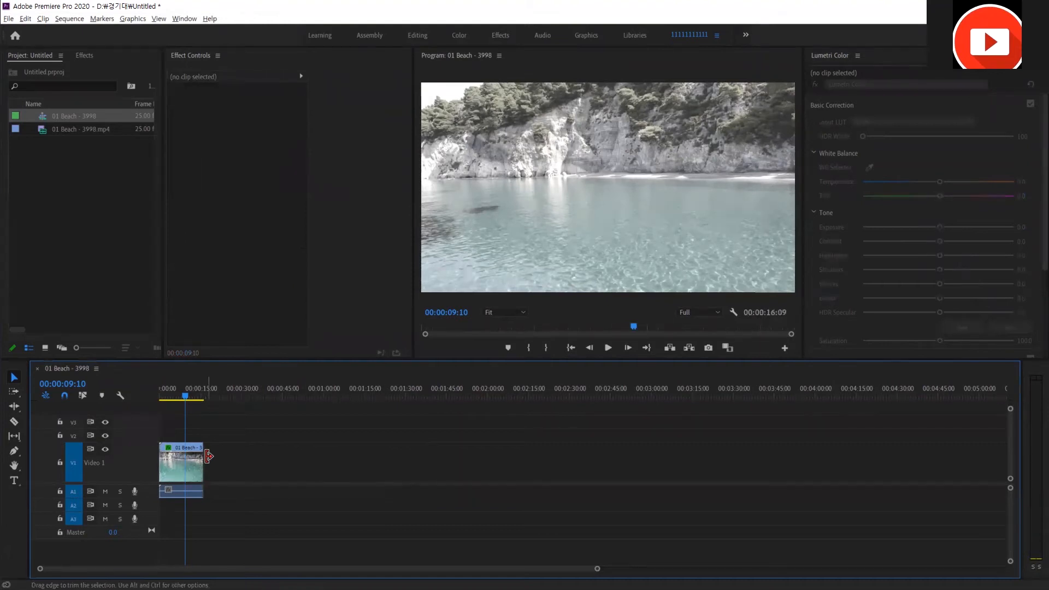
# Extend the remaining clip's video and audio to the full length of 00:01:19:17.
pyautogui.click(209, 456)
pyautogui.moveTo(208, 455); pyautogui.dragTo(579, 466)
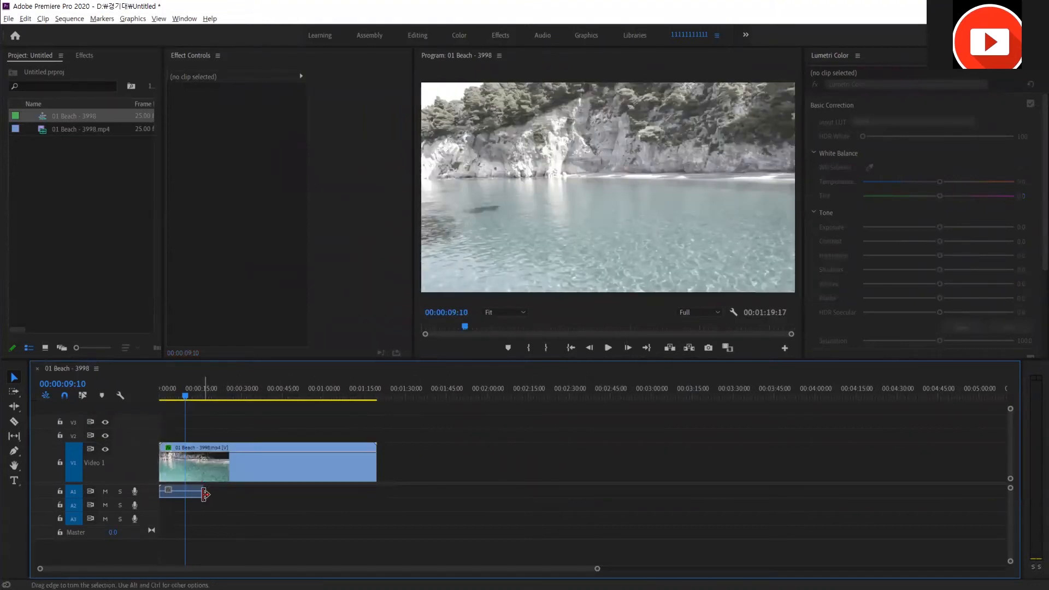
pyautogui.moveTo(205, 494); pyautogui.dragTo(377, 494)
# Set the clip's Lumetri Contrast, Highlights, Shadows, Whites and Blacks to 0.
pyautogui.click(345, 454)
pyautogui.click(282, 390)
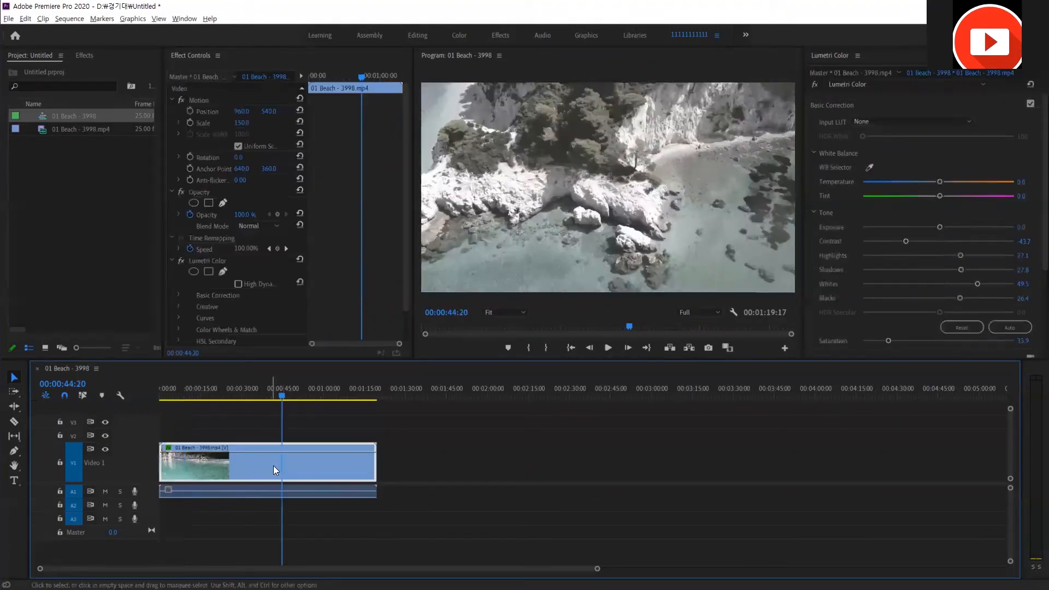
pyautogui.click(1020, 232)
pyautogui.press('Tab')
pyautogui.write('0')
pyautogui.press('Tab')
pyautogui.write('0')
pyautogui.press('Tab')
pyautogui.write('0')
pyautogui.press('Tab')
pyautogui.write('0')
pyautogui.press('Tab')
pyautogui.write('0')
pyautogui.press('Tab')
# Set the clip's Lumetri Saturation to 100.
pyautogui.scroll(-1, 1034, 263)
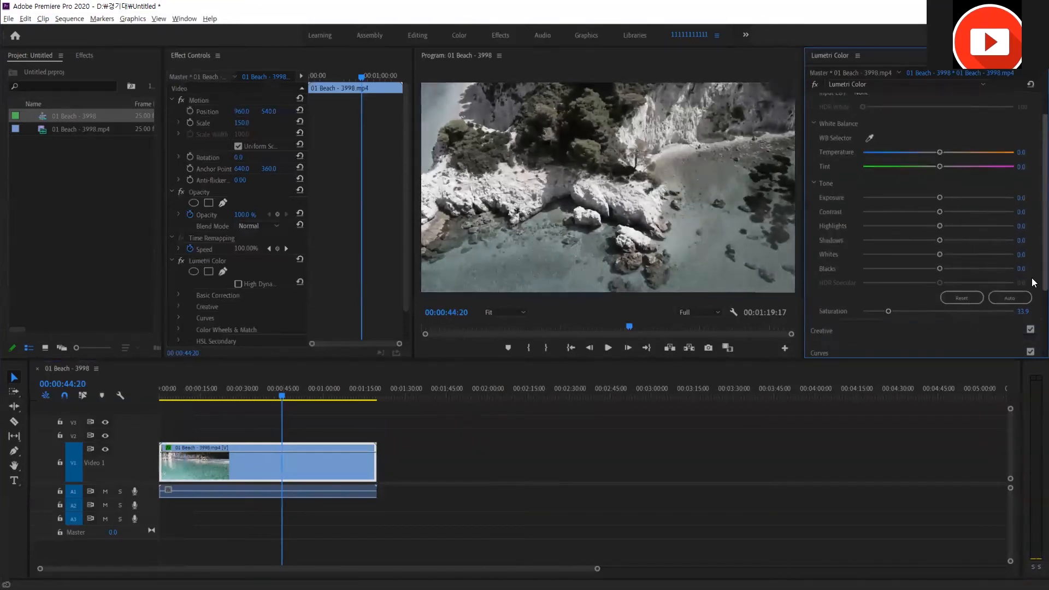
pyautogui.click(1028, 311)
pyautogui.write('100')
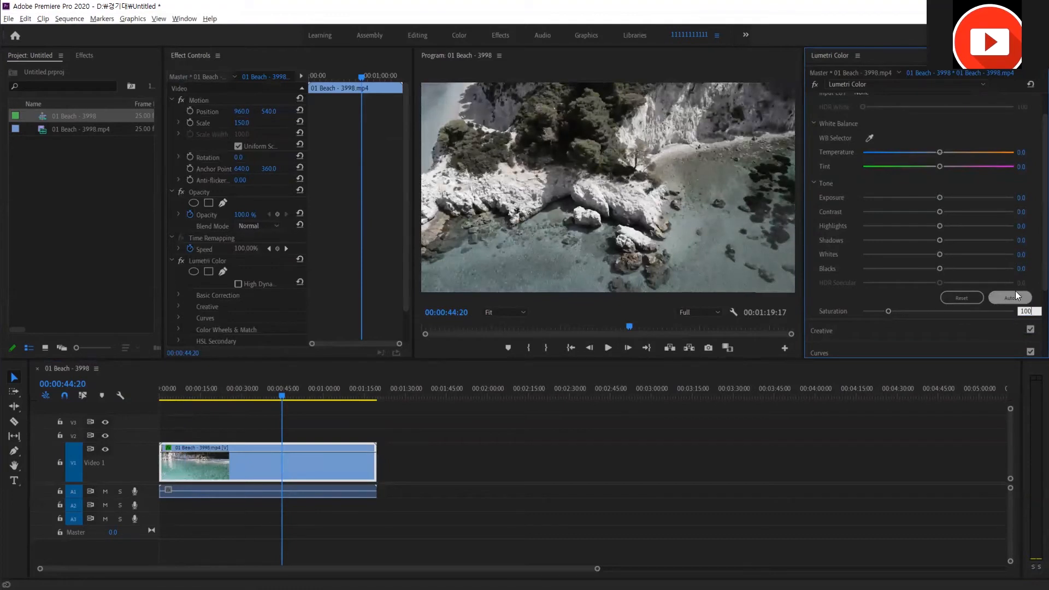
pyautogui.press('Return')
# Play the restored clip from near its start to check its colors.
pyautogui.click(168, 394)
pyautogui.press('space')
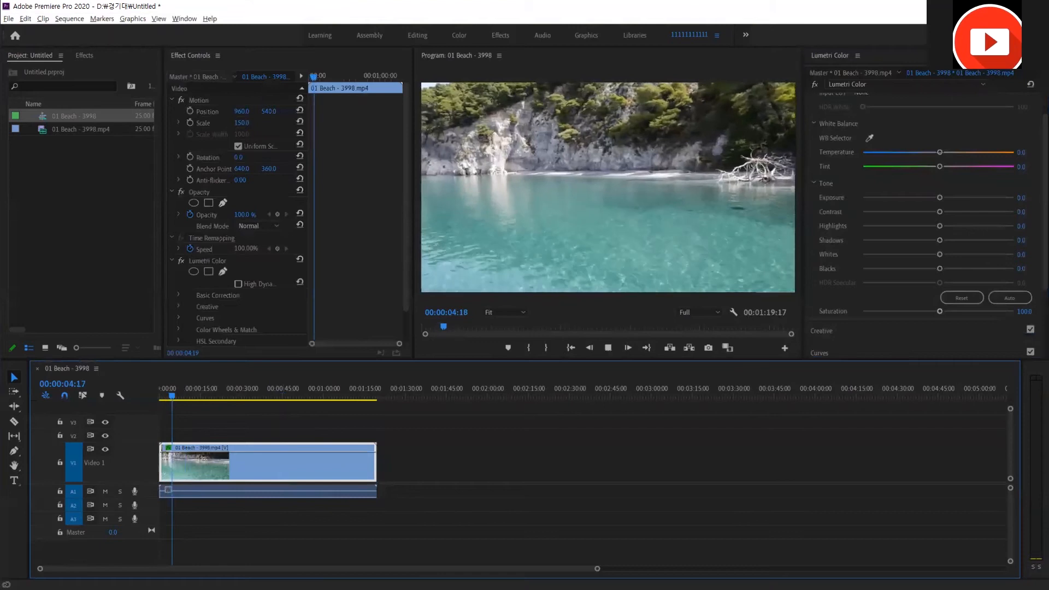
pyautogui.press('space')
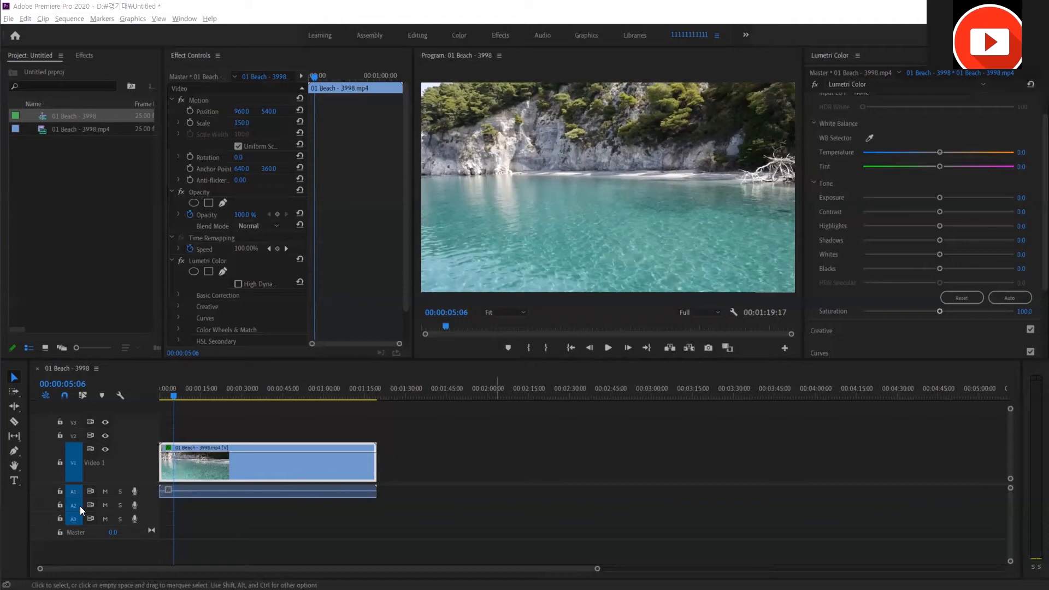
# Switch to Google Classroom in the browser, widen its window and look through the example materials posted in the stream.
pyautogui.hotkey('alt', 'Tab')
pyautogui.click(347, 264)
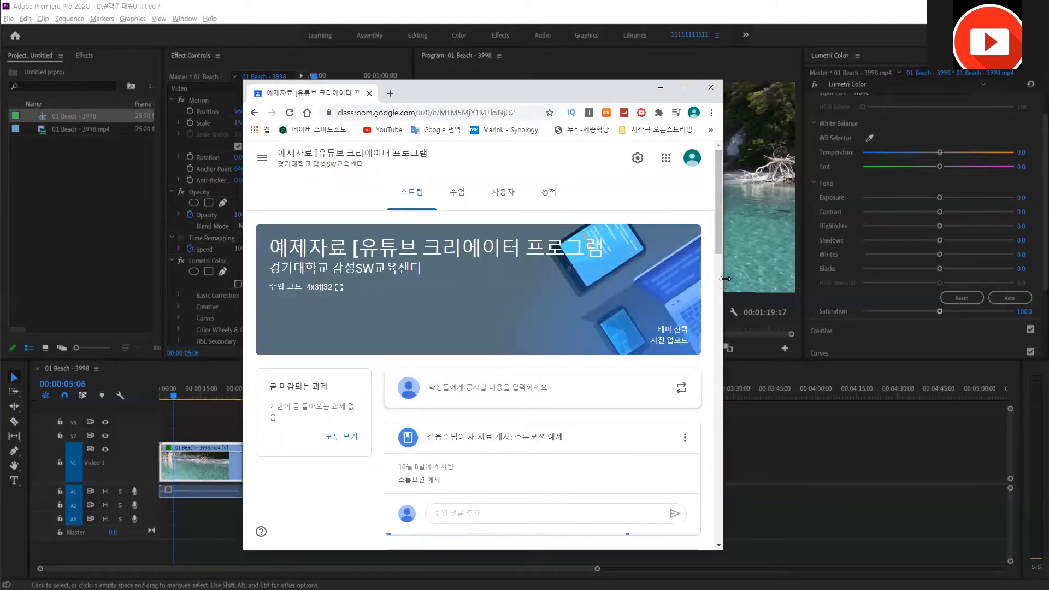
pyautogui.moveTo(725, 280); pyautogui.dragTo(911, 257)
pyautogui.scroll(-5, 787, 328)
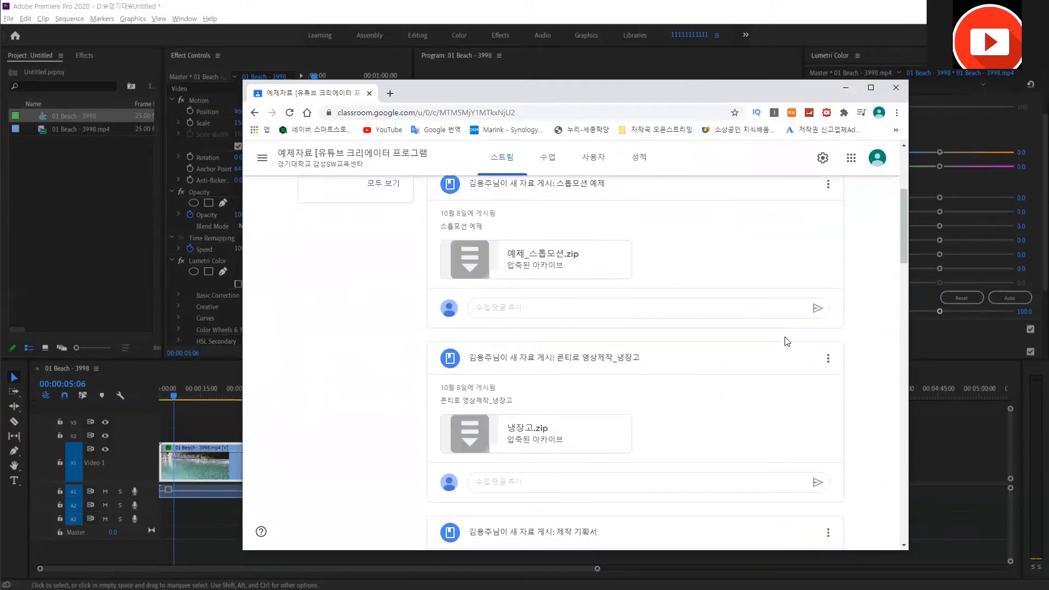
pyautogui.scroll(-2, 793, 332)
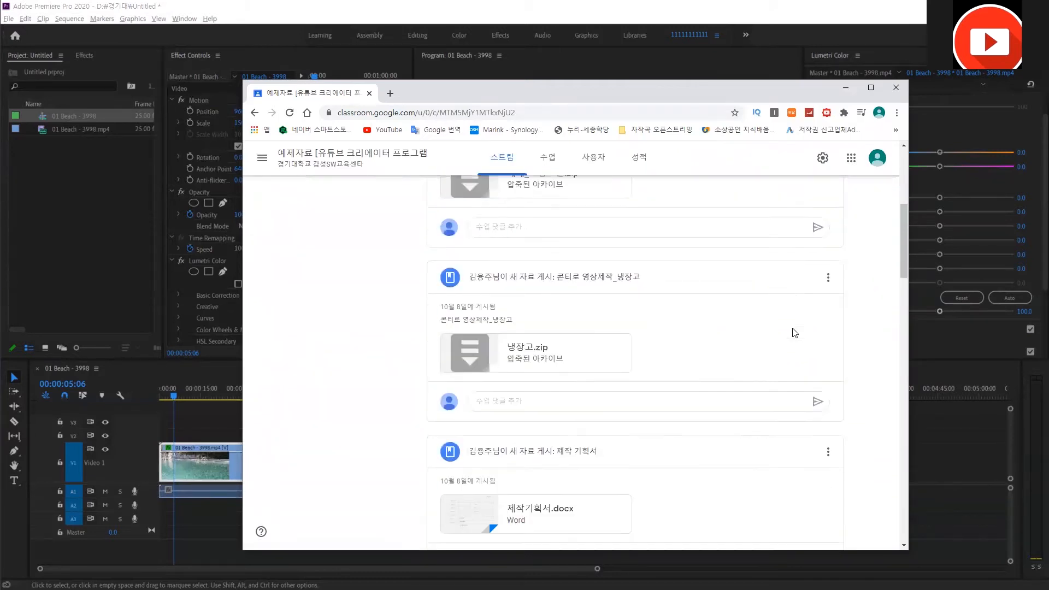
# Find the 크로마키예제 material in the classwork list and open its full page of green-screen videos.
pyautogui.click(556, 162)
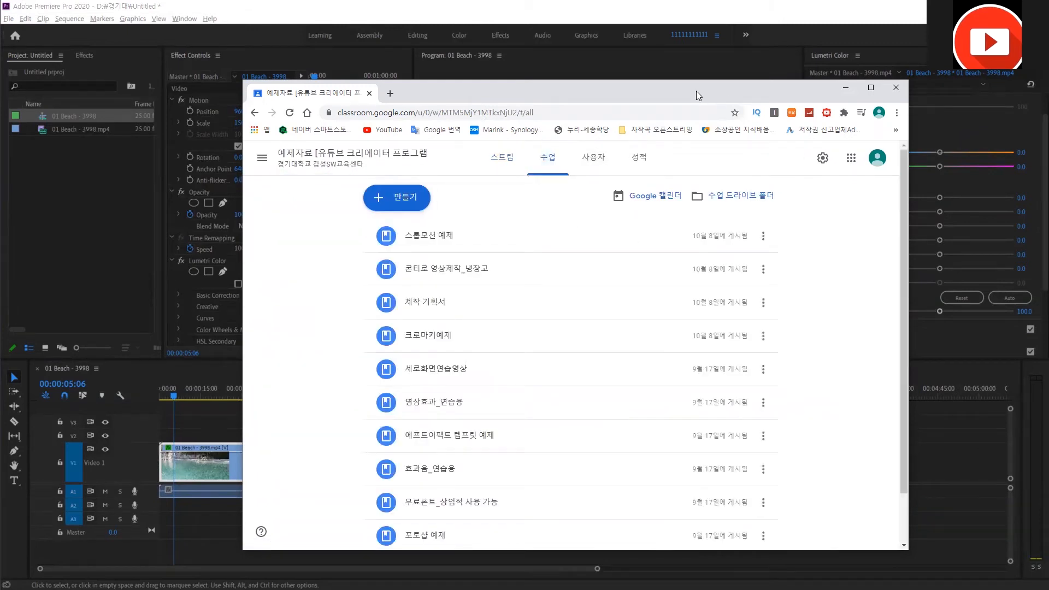
pyautogui.moveTo(697, 92); pyautogui.dragTo(672, 55)
pyautogui.click(412, 304)
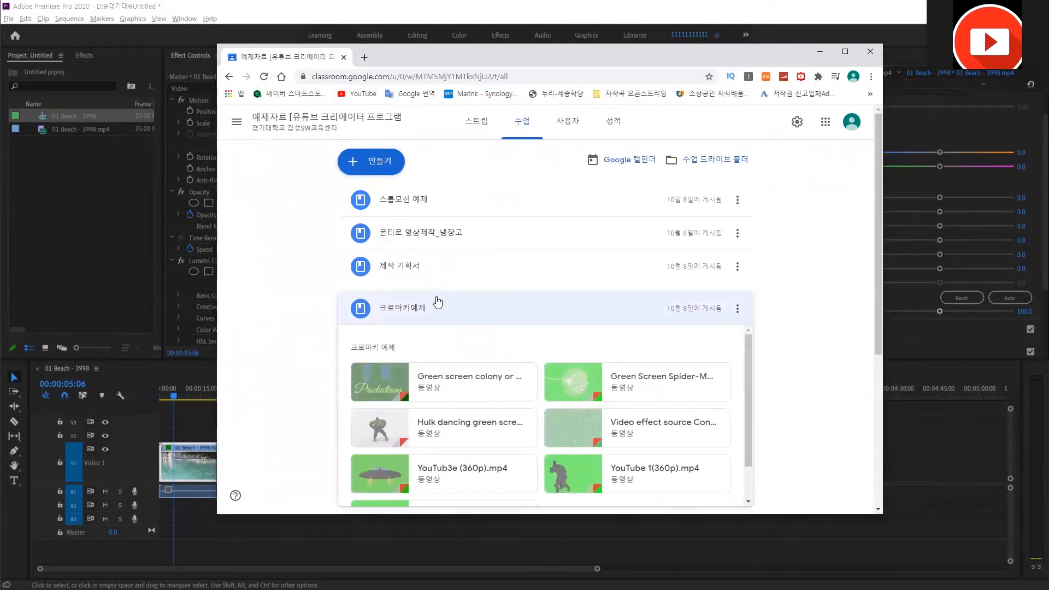
pyautogui.scroll(-2, 694, 309)
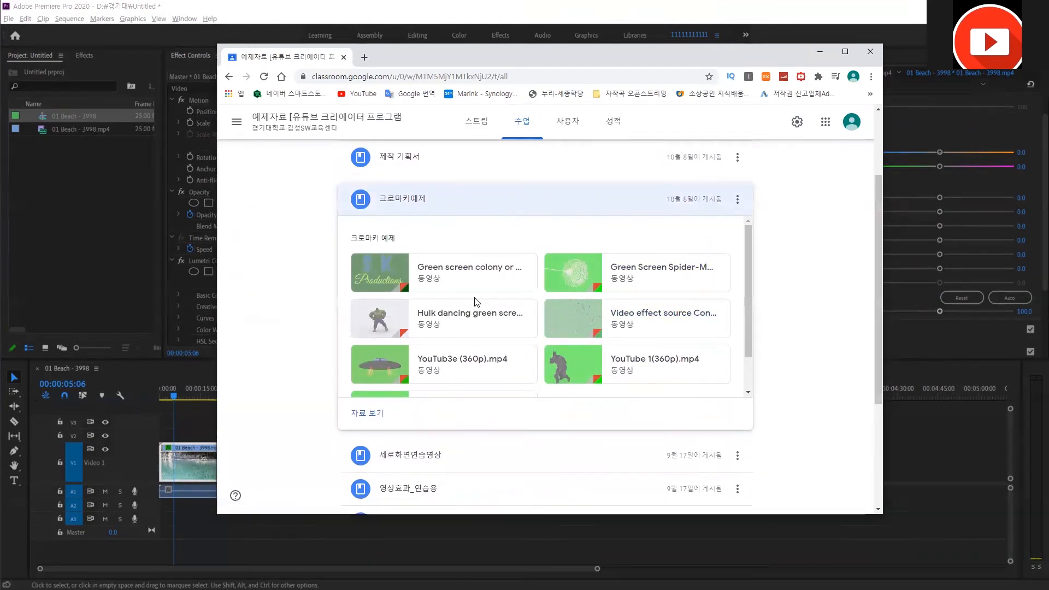
pyautogui.click(539, 206)
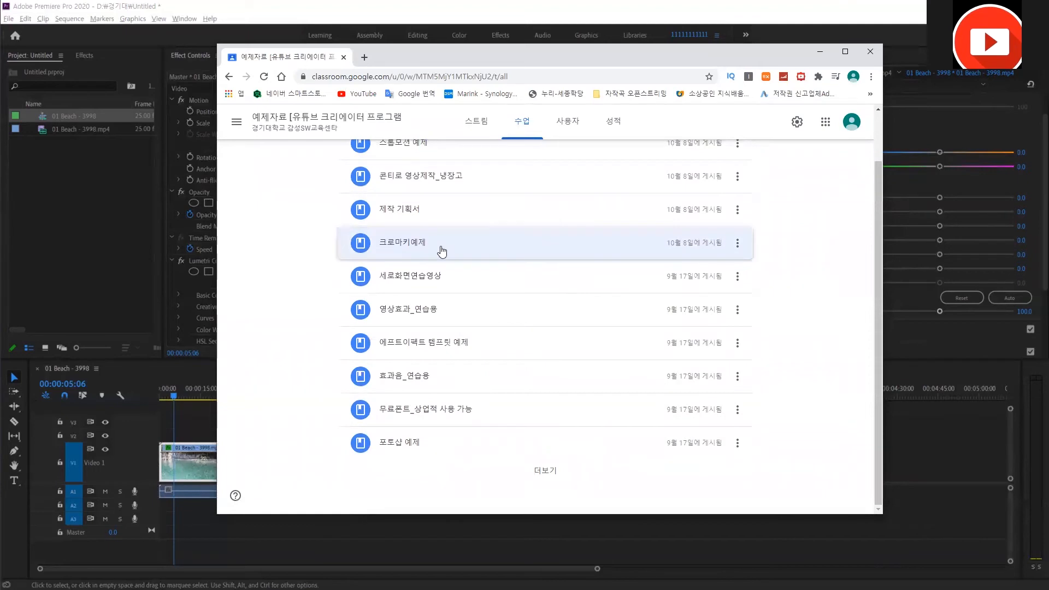
pyautogui.click(404, 238)
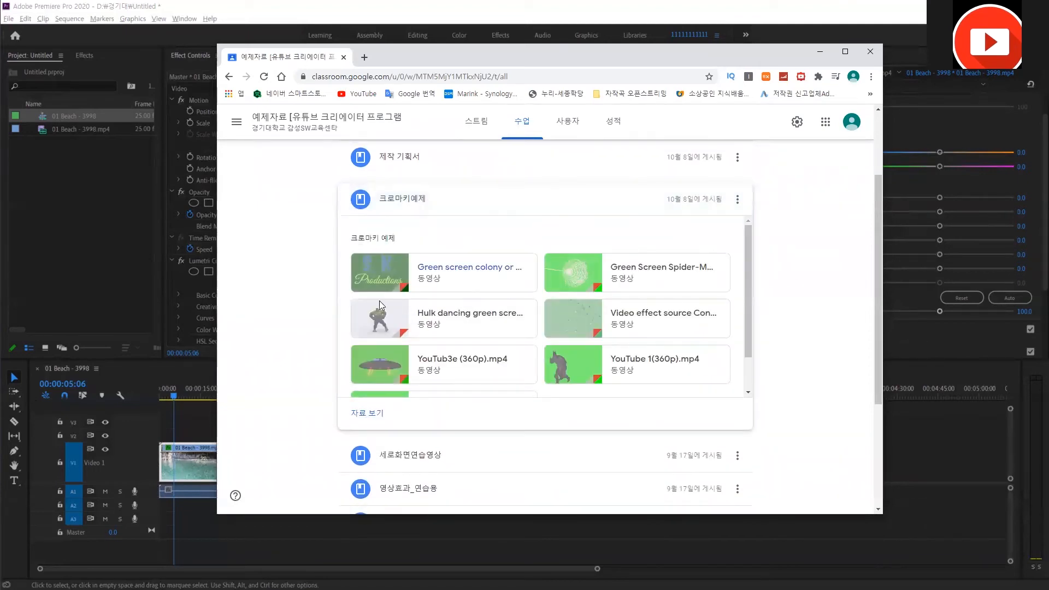
pyautogui.click(379, 416)
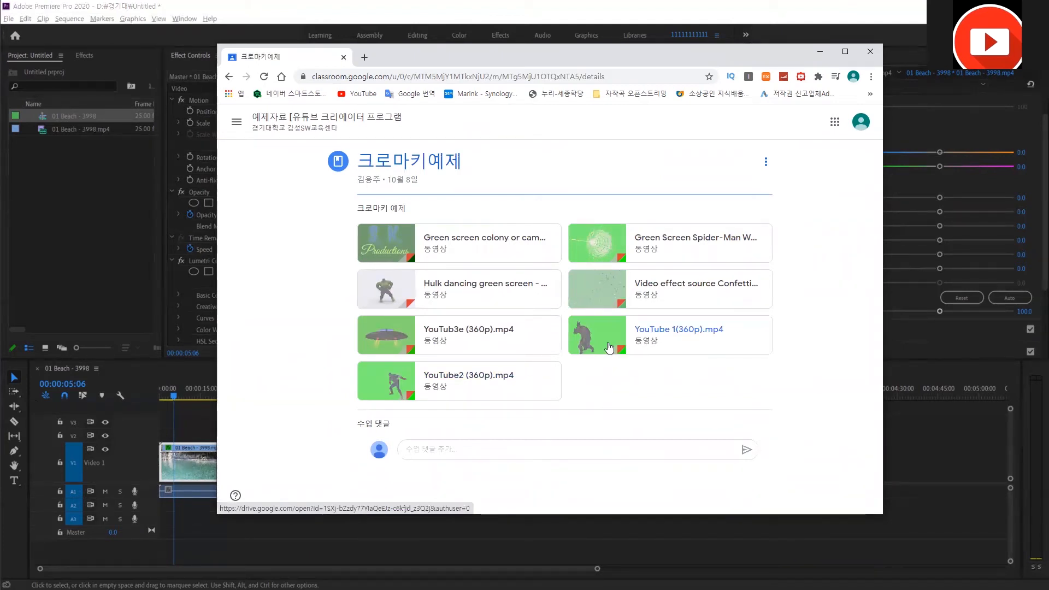
# Open YouTube 1(360p).mp4 and preview its first few seconds.
pyautogui.click(609, 348)
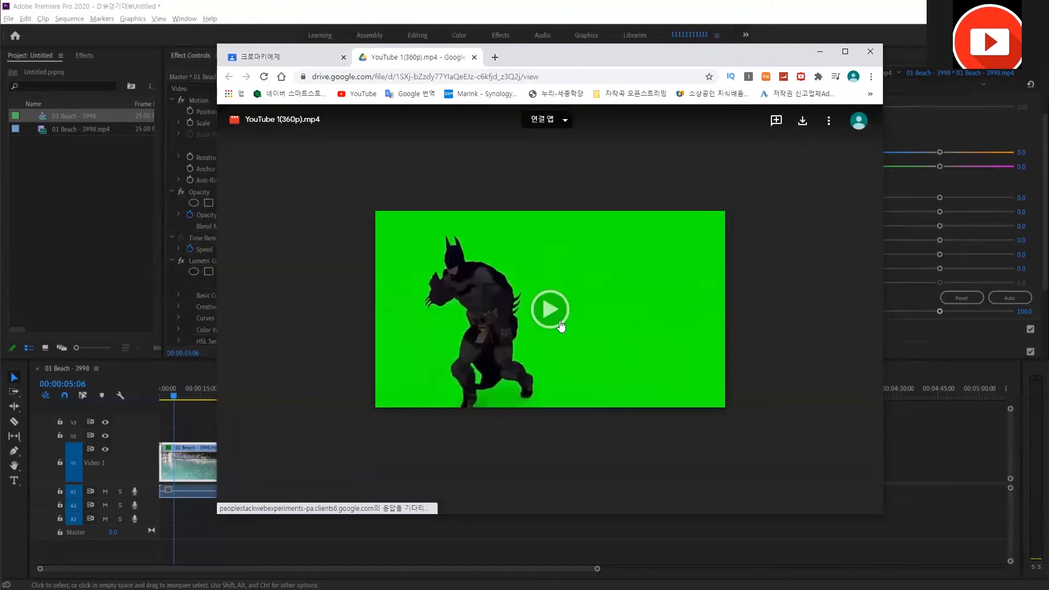
pyautogui.click(562, 326)
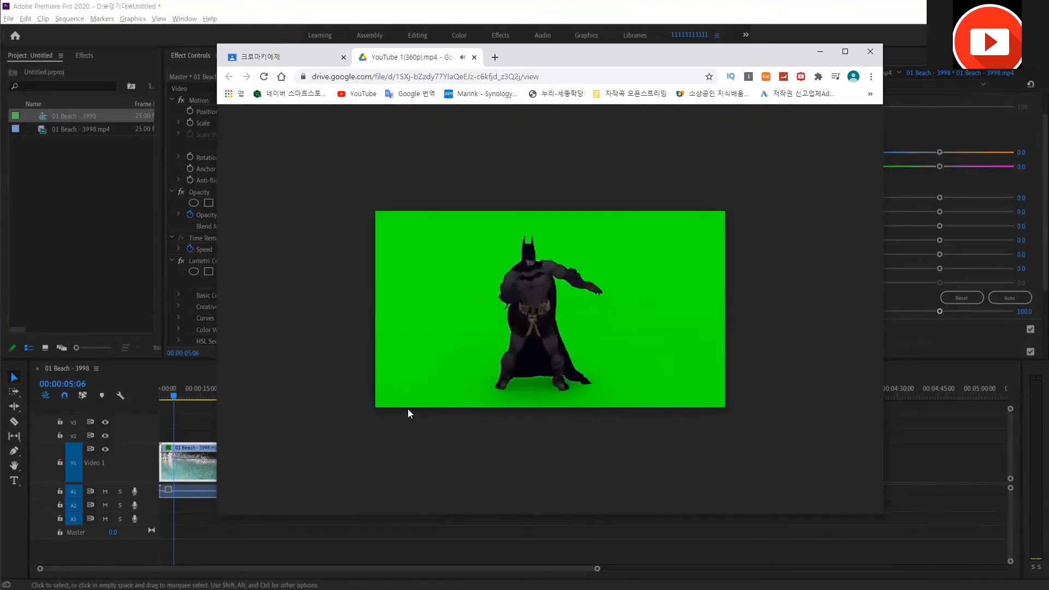
pyautogui.click(393, 397)
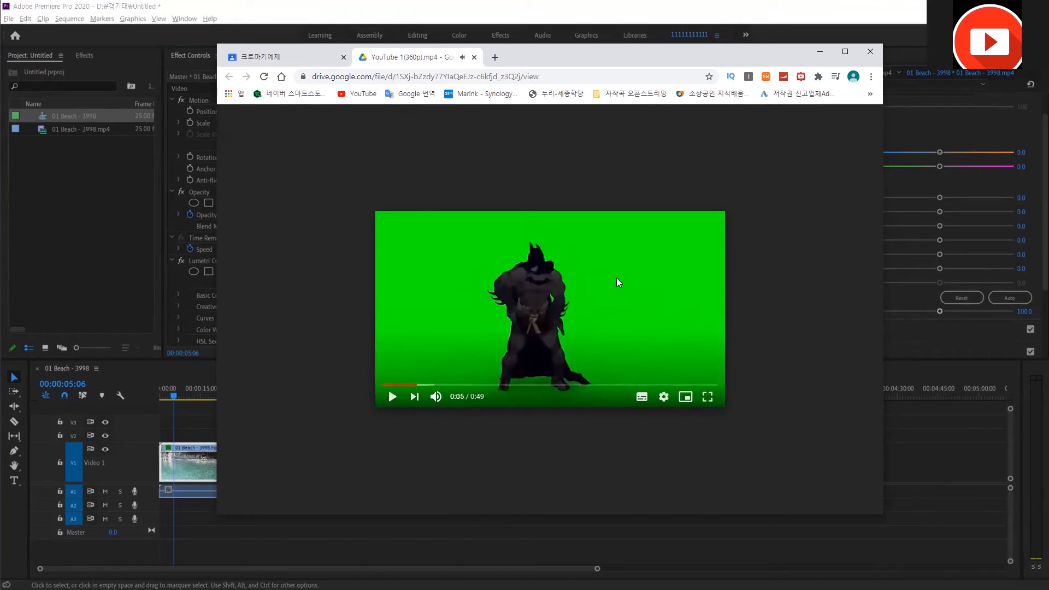
# Download YouTube 1(360p).mp4, show it in its download folder and minimize the browser to return to Premiere Pro.
pyautogui.click(802, 120)
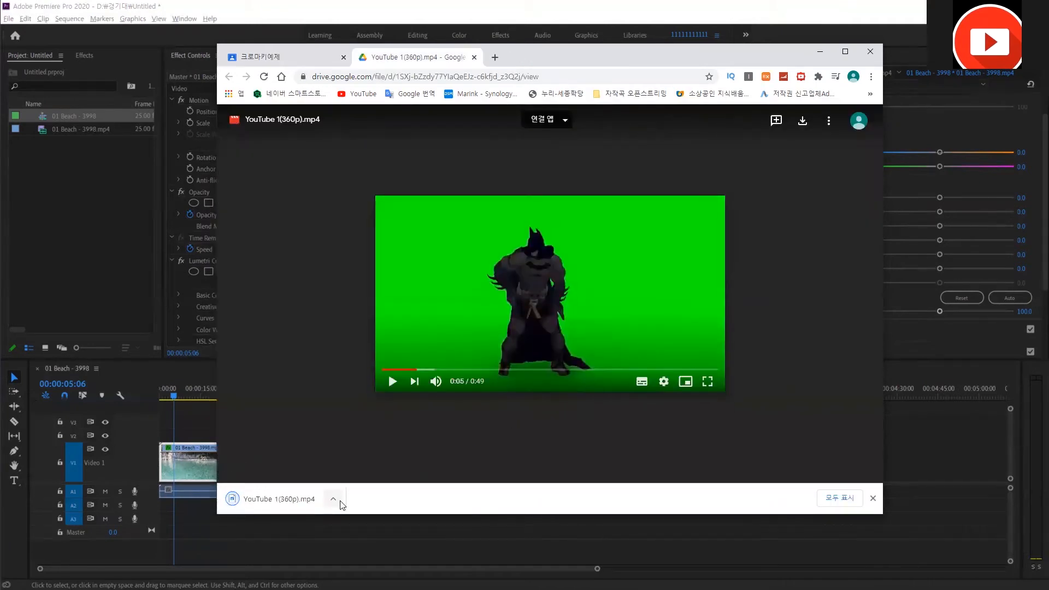
pyautogui.click(333, 499)
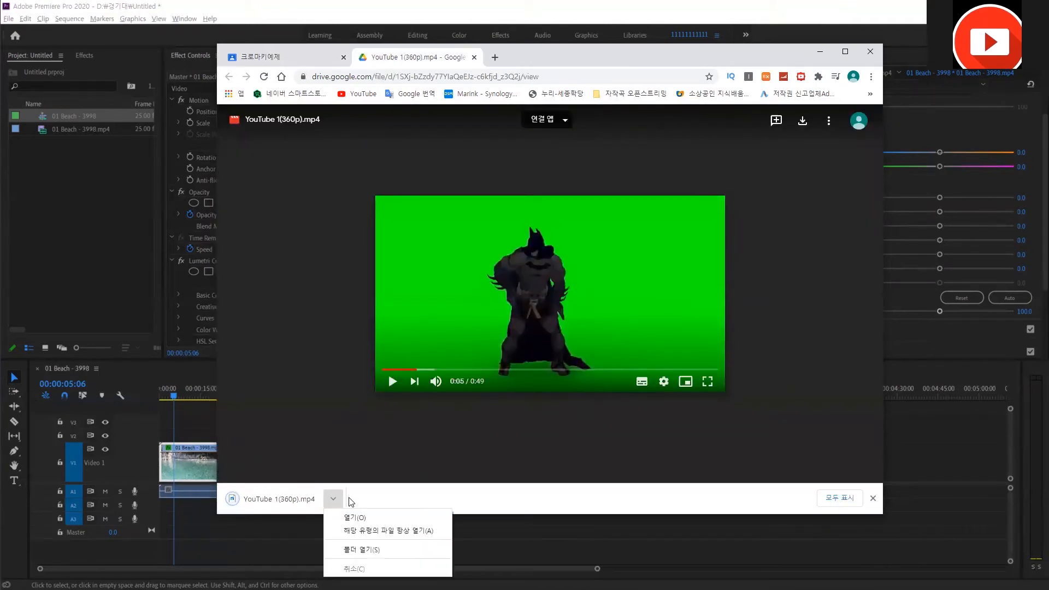
pyautogui.click(362, 549)
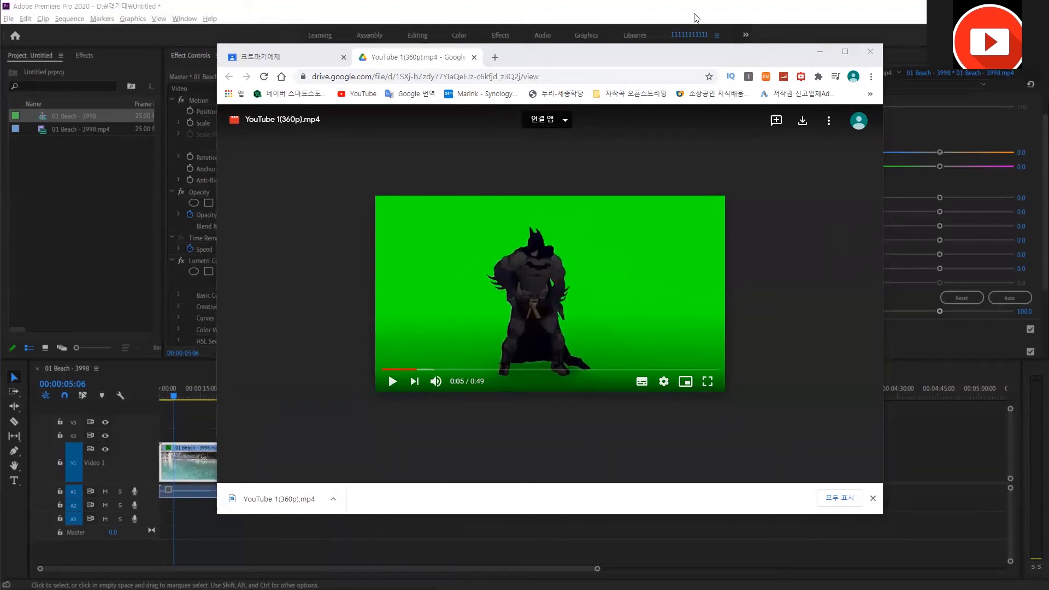
pyautogui.click(820, 51)
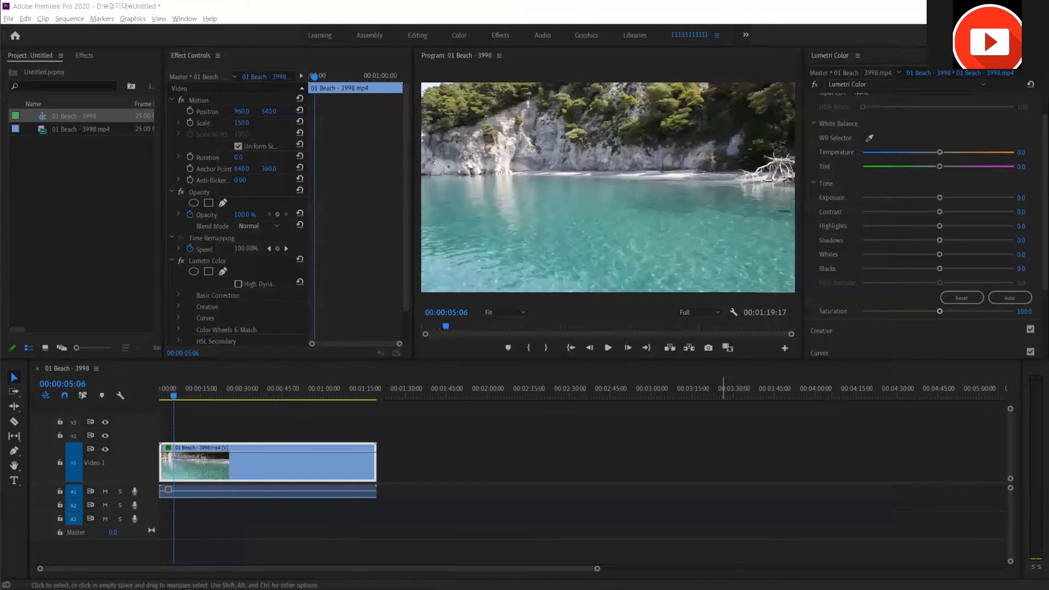
# Place YouTube 1(360p).mp4 on track V2 at the sequence start, above the beach clip, and scrub to 00:00:33:10.
pyautogui.moveTo(1, 546); pyautogui.dragTo(174, 431)
pyautogui.moveTo(171, 430); pyautogui.dragTo(163, 429)
pyautogui.moveTo(183, 388); pyautogui.dragTo(251, 395)
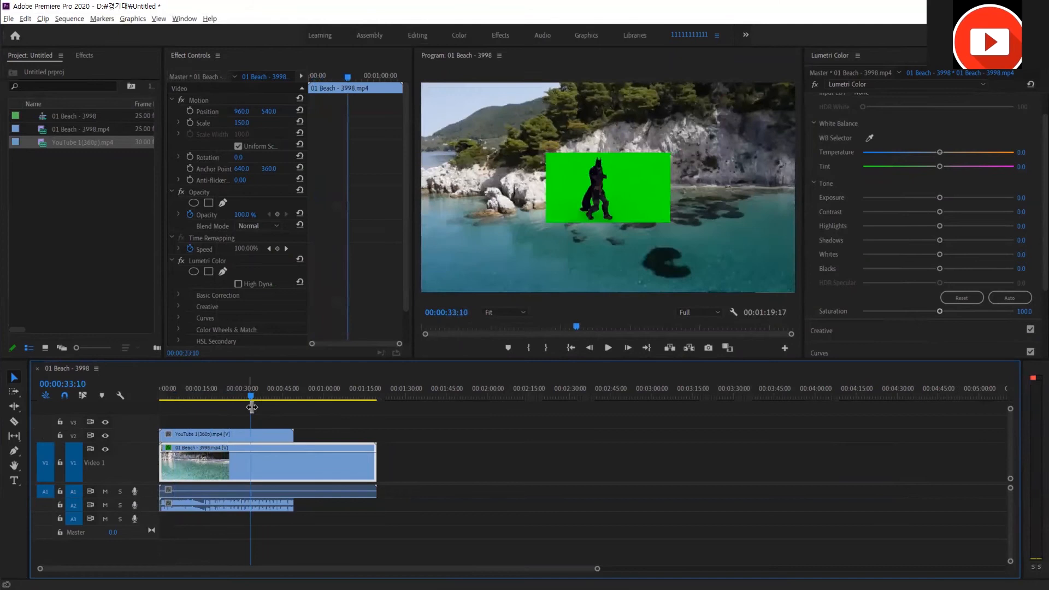
# Play the sequence from 00:00:07:00 in short bursts to check the audio level of the green-screen clip.
pyautogui.moveTo(145, 512); pyautogui.dragTo(137, 519)
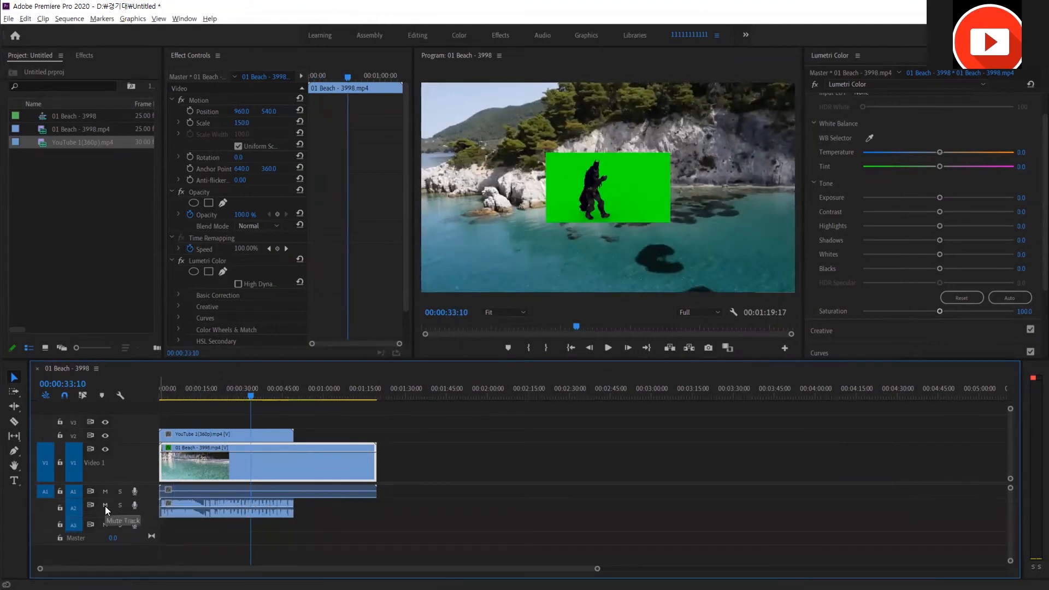
pyautogui.click(179, 394)
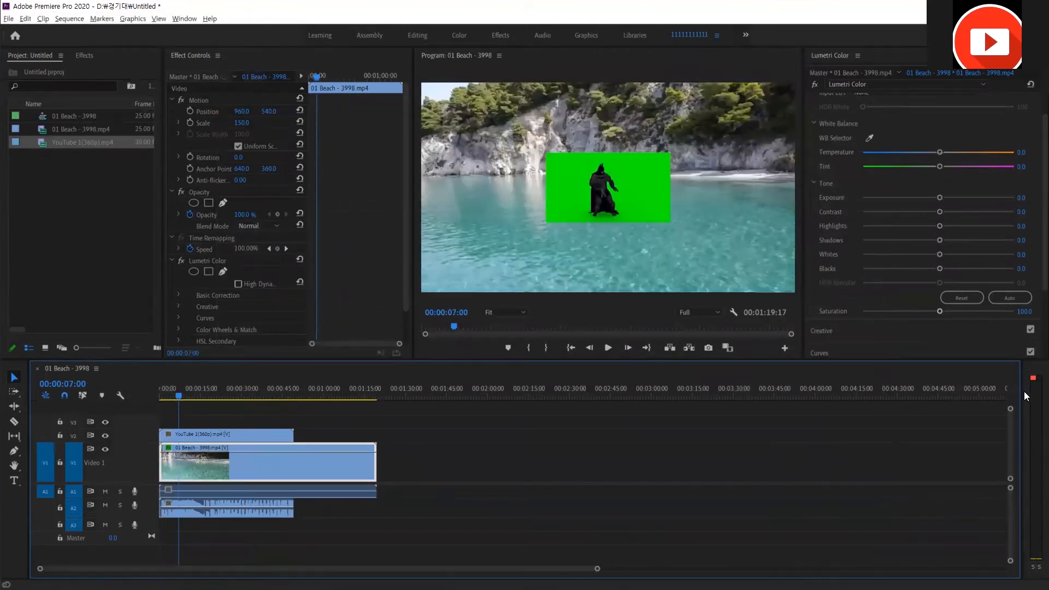
pyautogui.press('space')
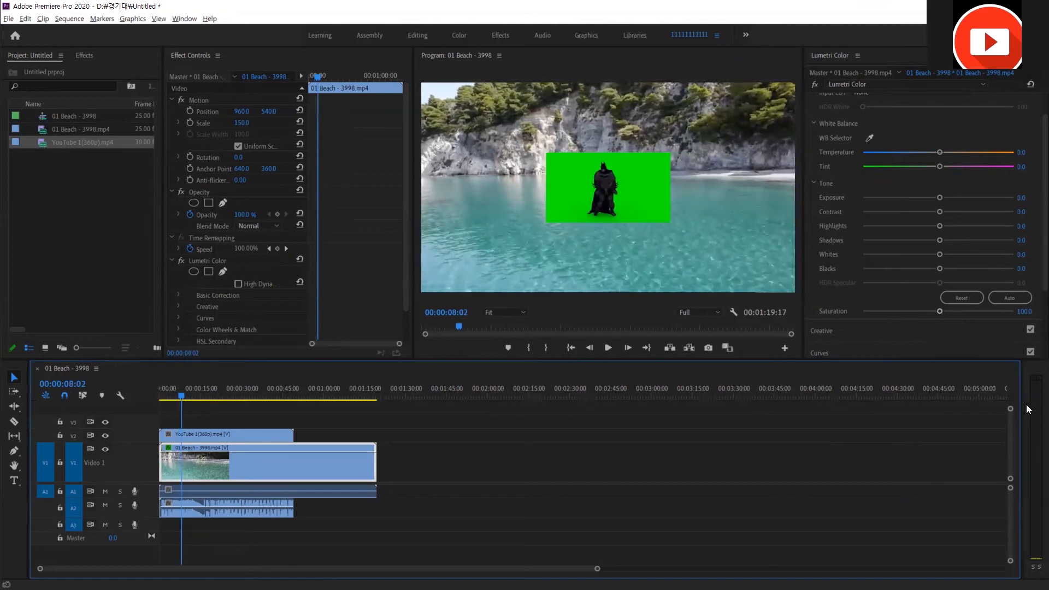
pyautogui.press('space')
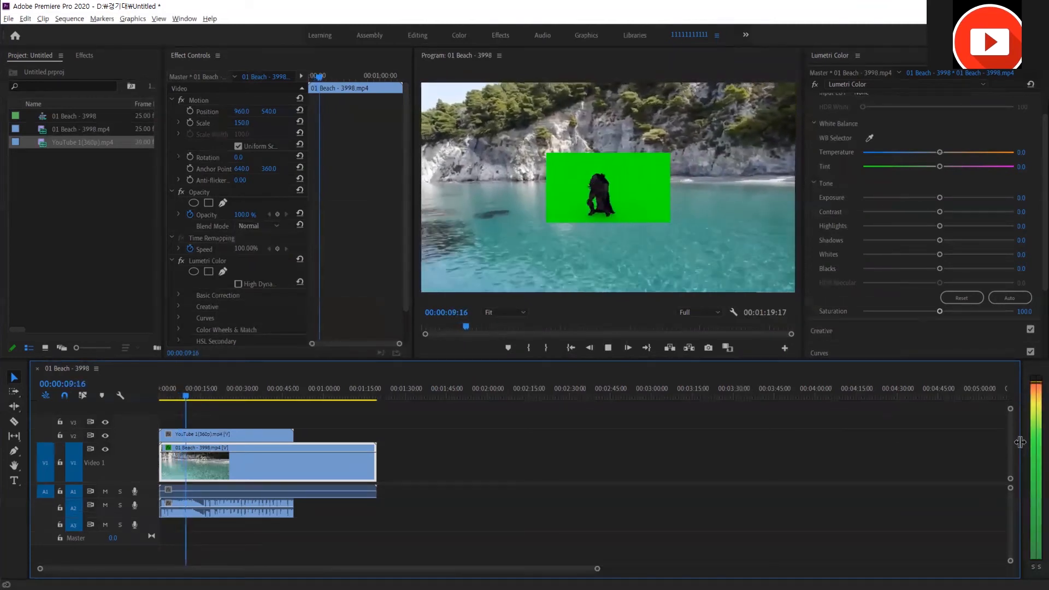
pyautogui.press('space')
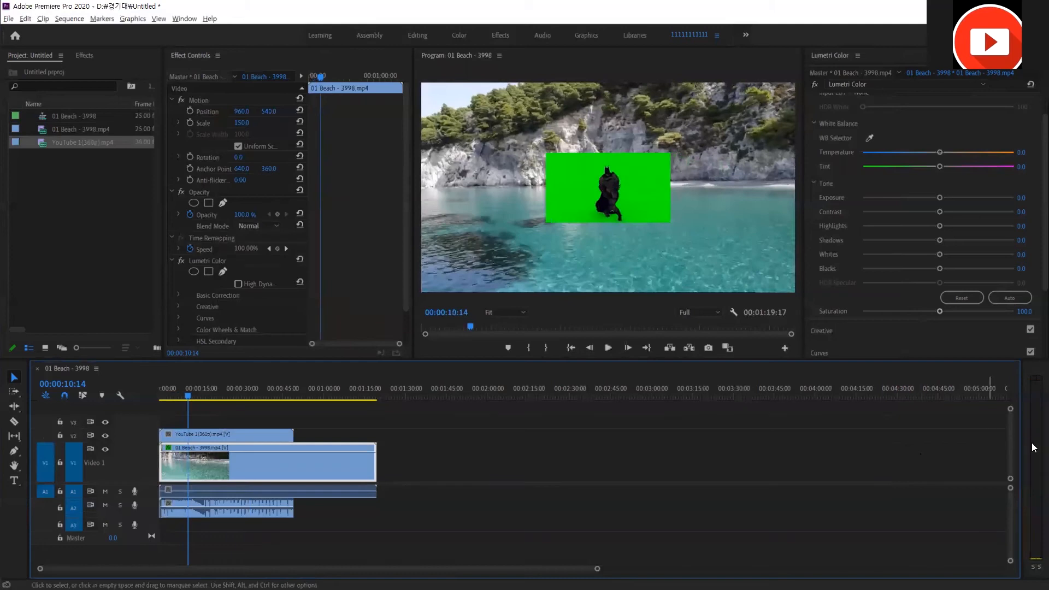
# Enlarge audio track A2, play briefly from 00:00:29:00 and magnify the timeline around the playhead to show the waveform.
pyautogui.click(239, 387)
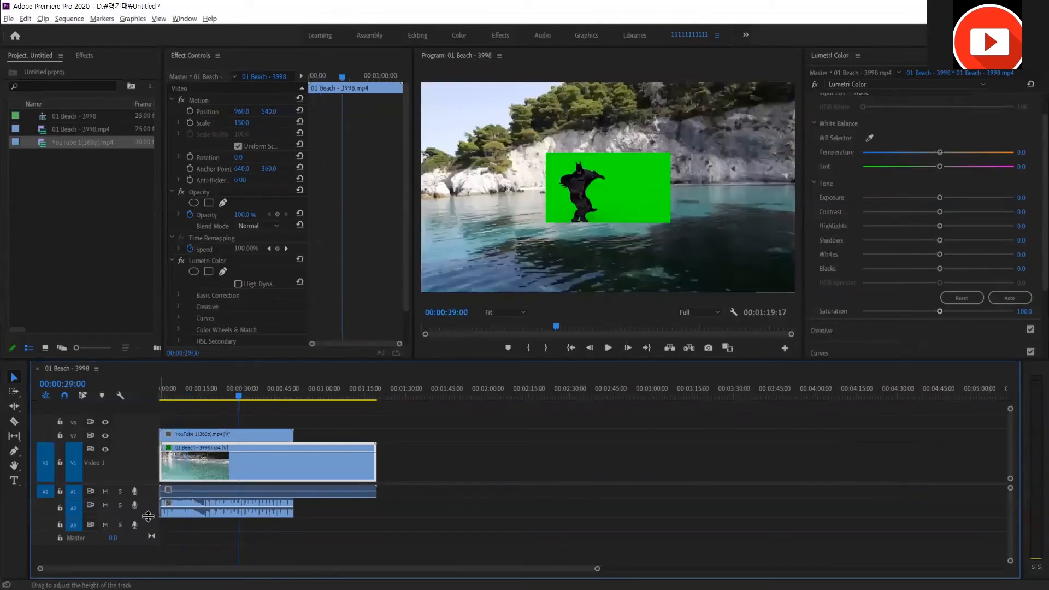
pyautogui.moveTo(148, 516); pyautogui.dragTo(148, 543)
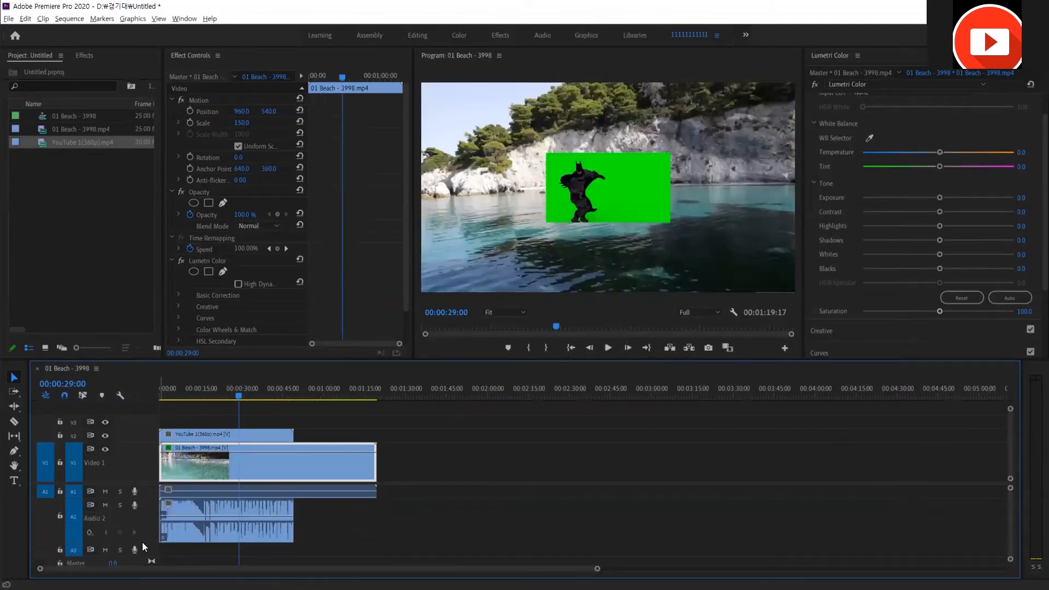
pyautogui.press('space')
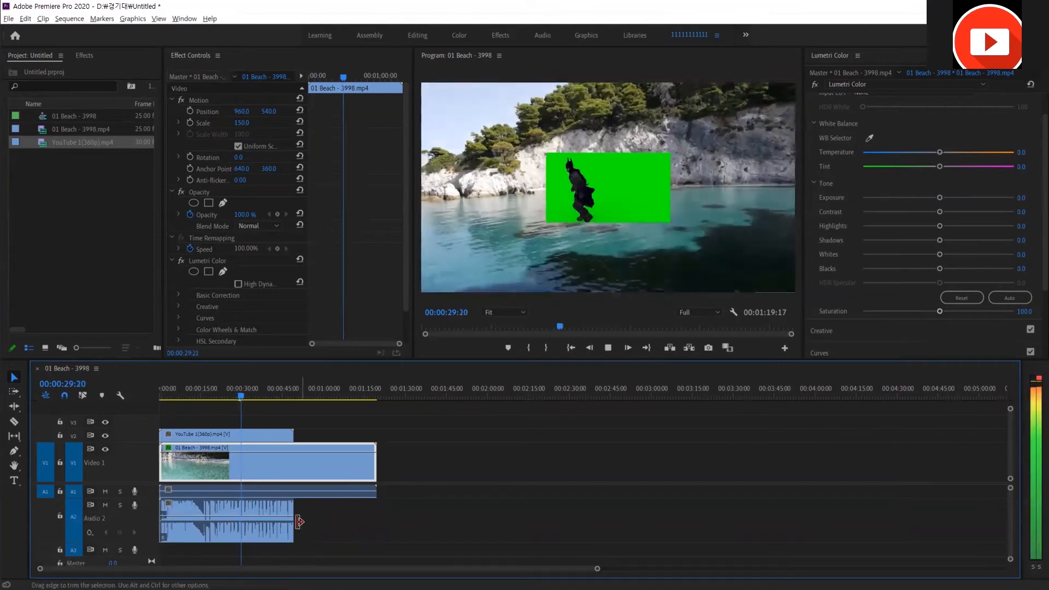
pyautogui.press('space')
pyautogui.press('=')
pyautogui.press('=')
pyautogui.press('=')
pyautogui.press('=')
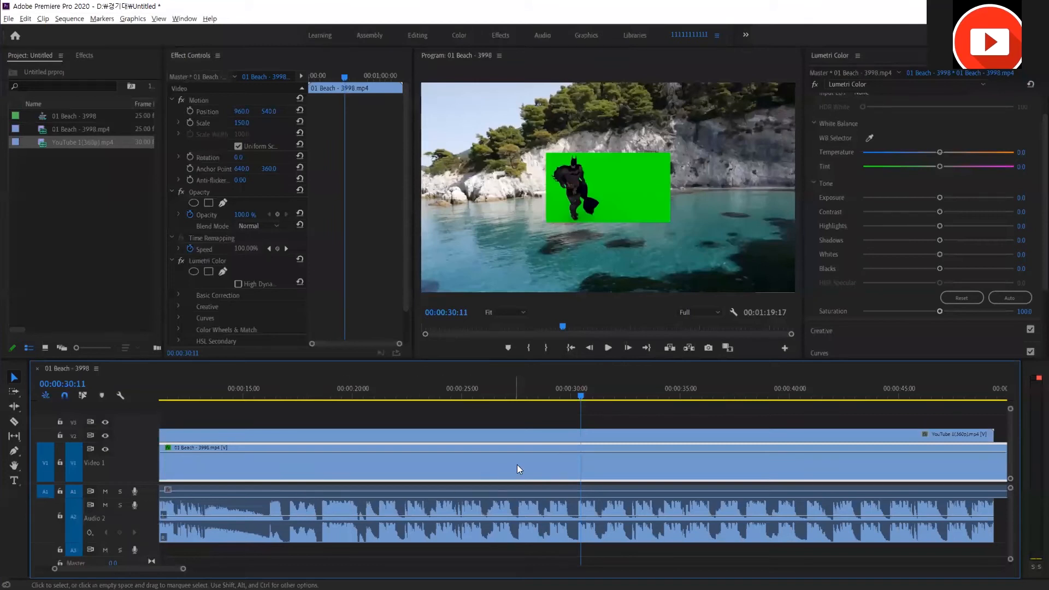
# Lower the volume line of the YouTube 1(360p).mp4 audio on A2 in two adjustments, playing after each to check loudness.
pyautogui.click(519, 516)
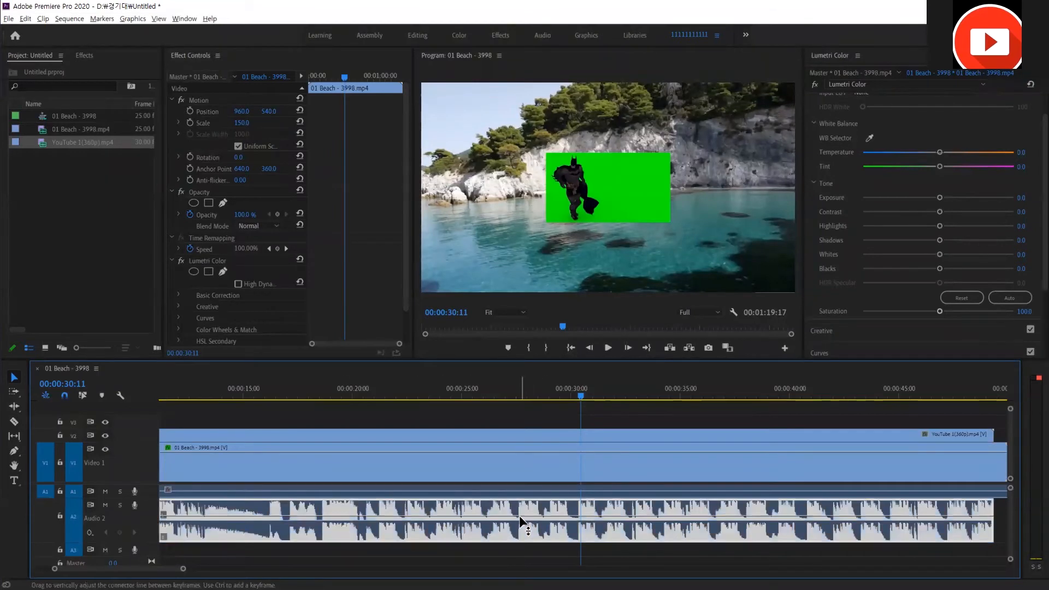
pyautogui.moveTo(516, 516); pyautogui.dragTo(518, 538)
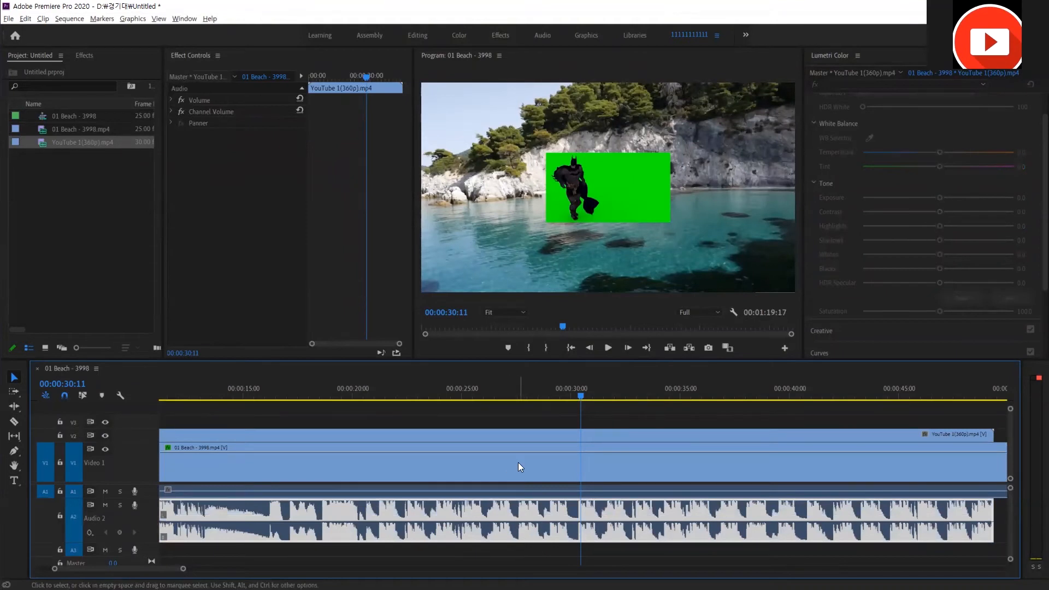
pyautogui.press('space')
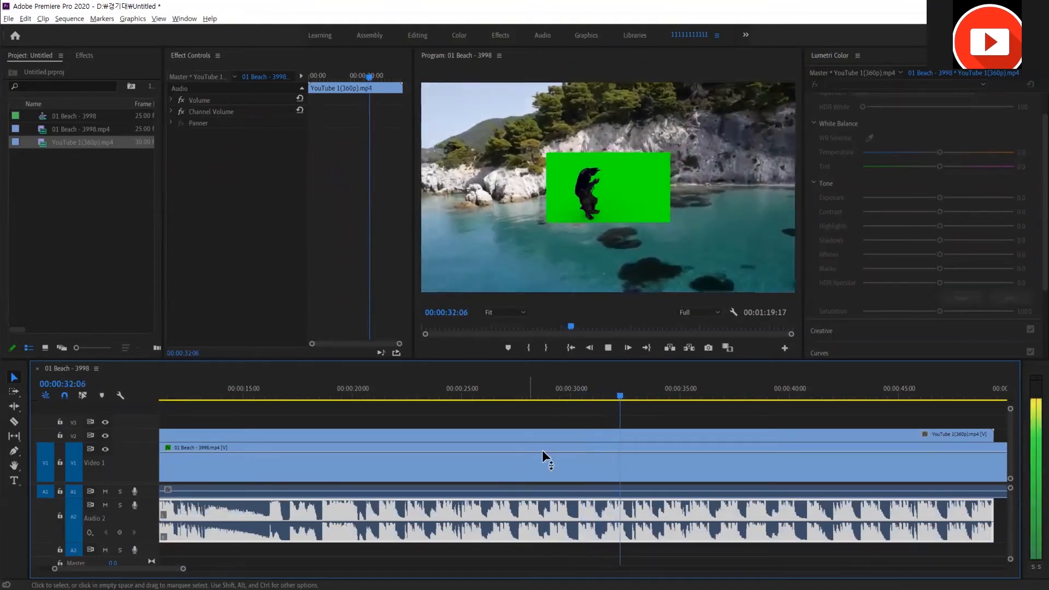
pyautogui.press('space')
pyautogui.moveTo(554, 526)
pyautogui.mouseDown()
pyautogui.moveTo(557, 541)
pyautogui.moveTo(563, 530)
pyautogui.mouseUp()
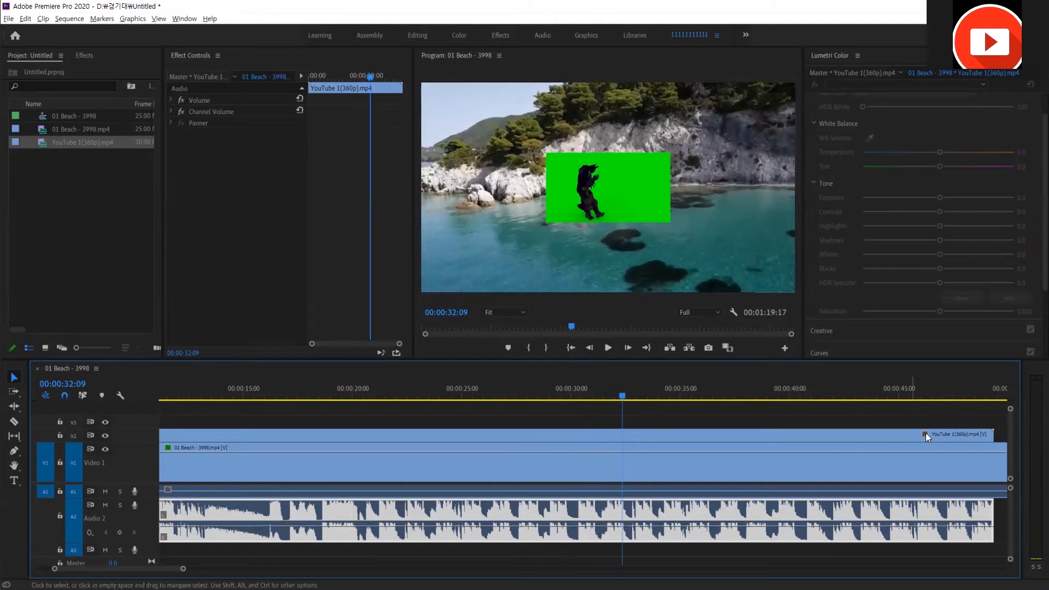
pyautogui.press('space')
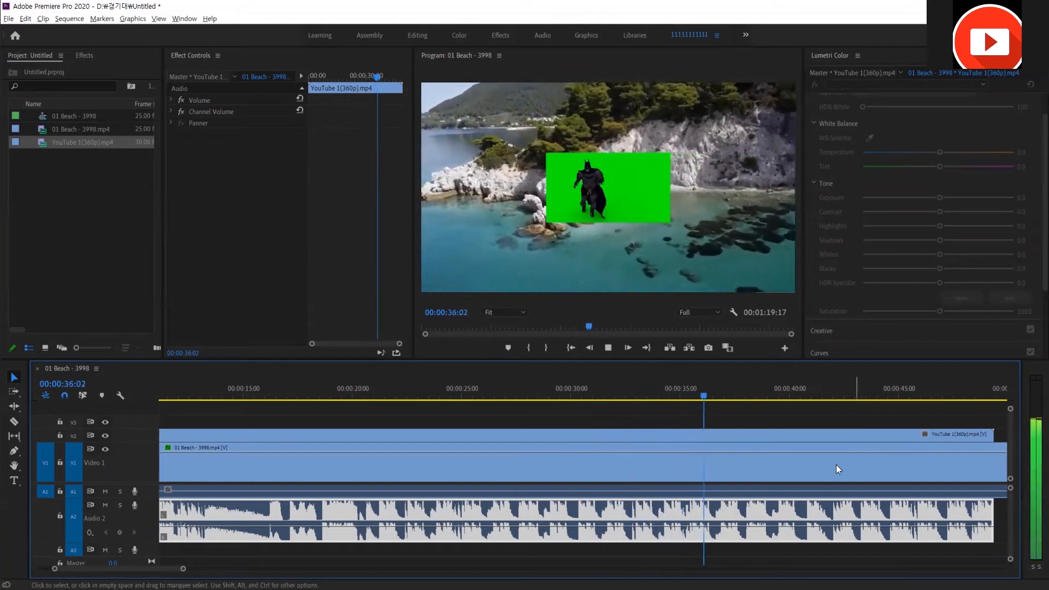
pyautogui.press('space')
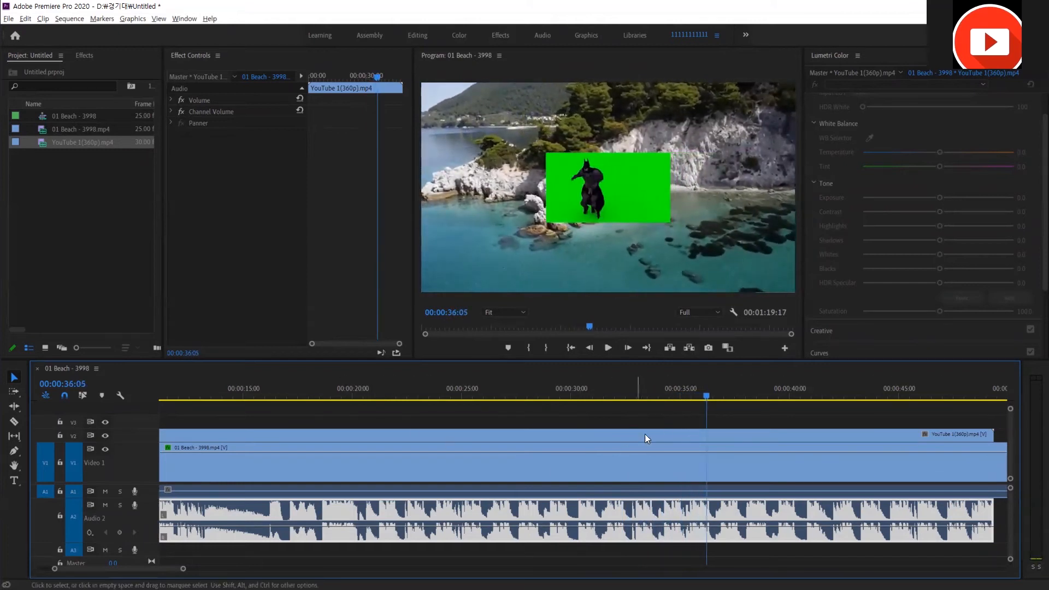
# Scrub the sequence to 00:00:13:16 and relocate the Project panel to the far side of the workspace, leaving the Effects panel showing.
pyautogui.moveTo(705, 403); pyautogui.dragTo(214, 450)
pyautogui.moveTo(213, 448)
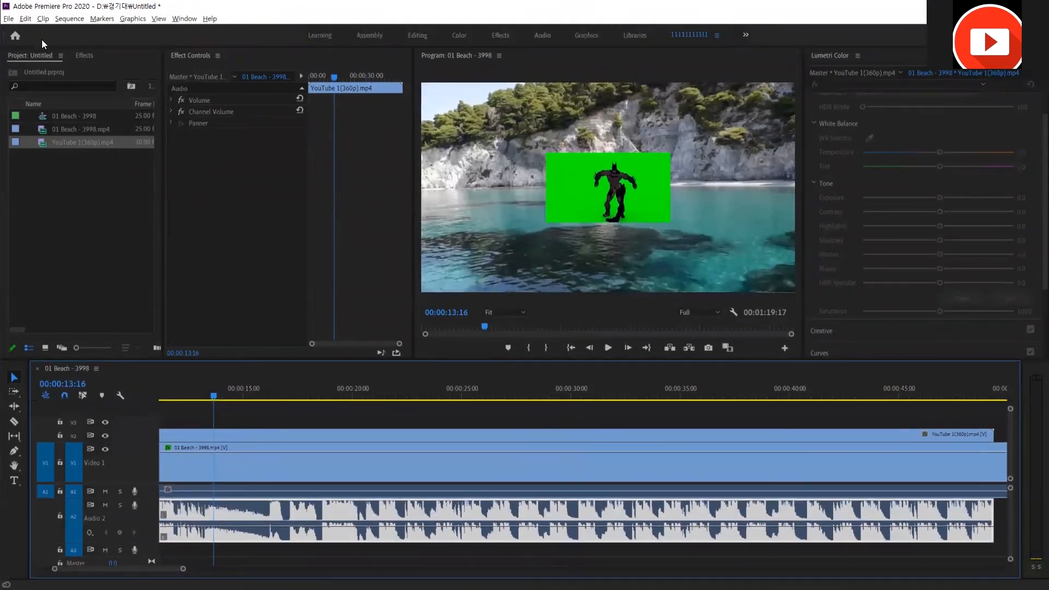
pyautogui.moveTo(26, 57); pyautogui.dragTo(1033, 164)
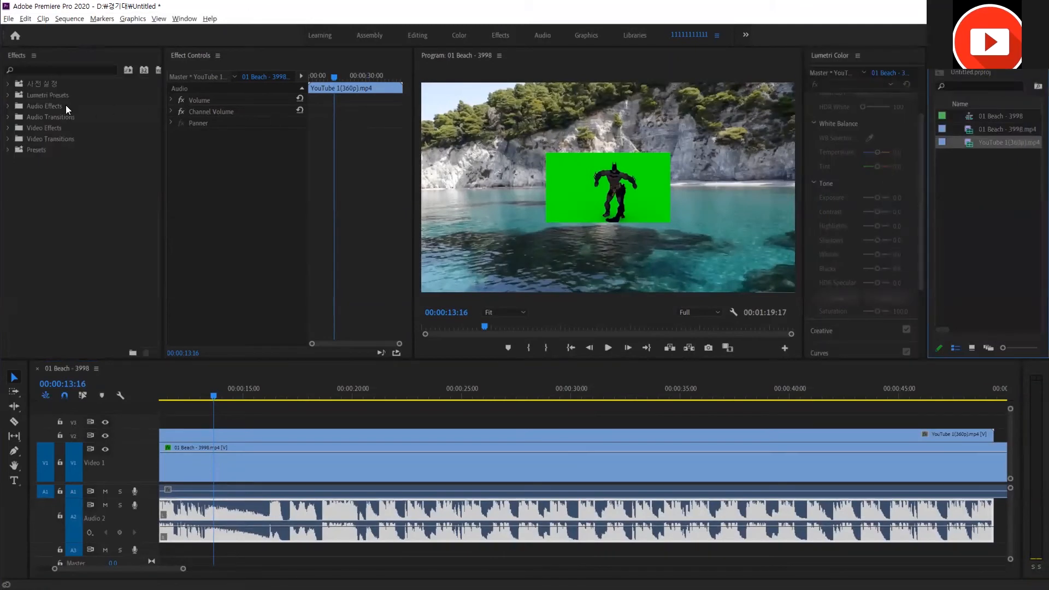
# Search the effects for "ultra", apply Ultra Key to the V2 green-screen clip and sample its green background as the Key Color.
pyautogui.click(75, 70)
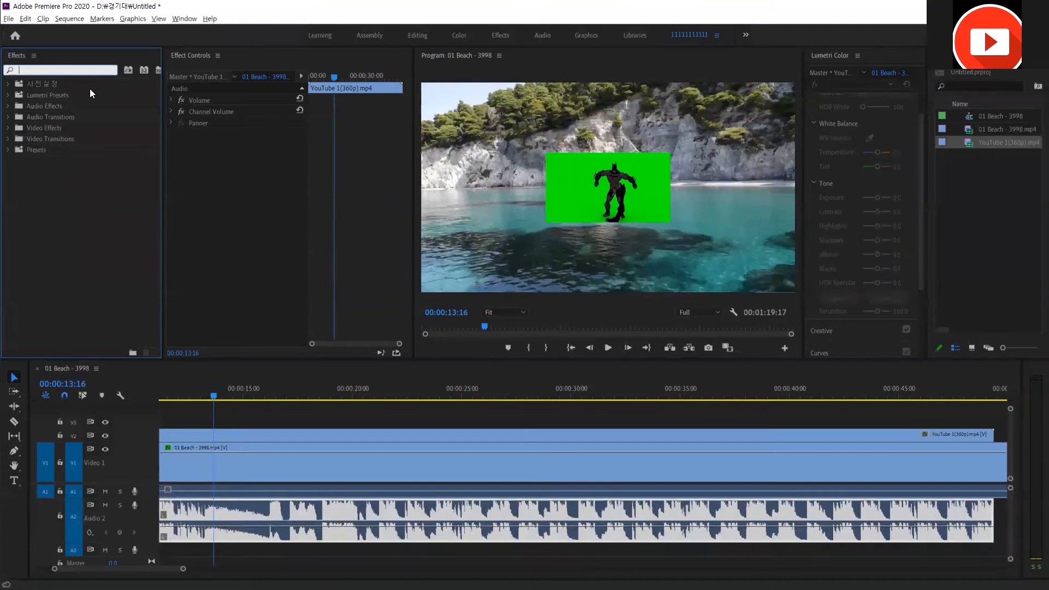
pyautogui.write('ultra')
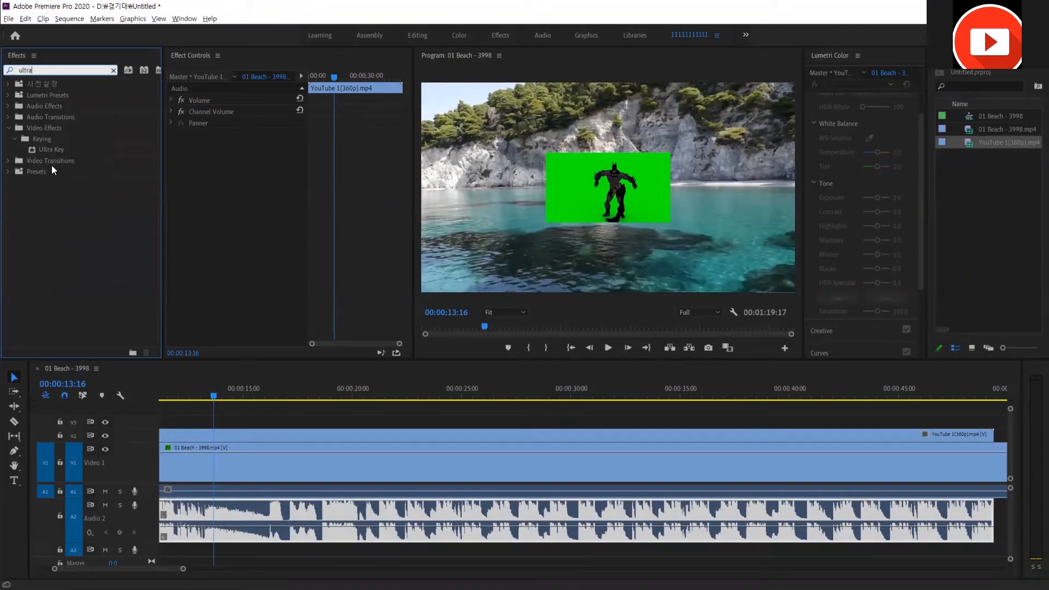
pyautogui.moveTo(52, 151); pyautogui.dragTo(230, 440)
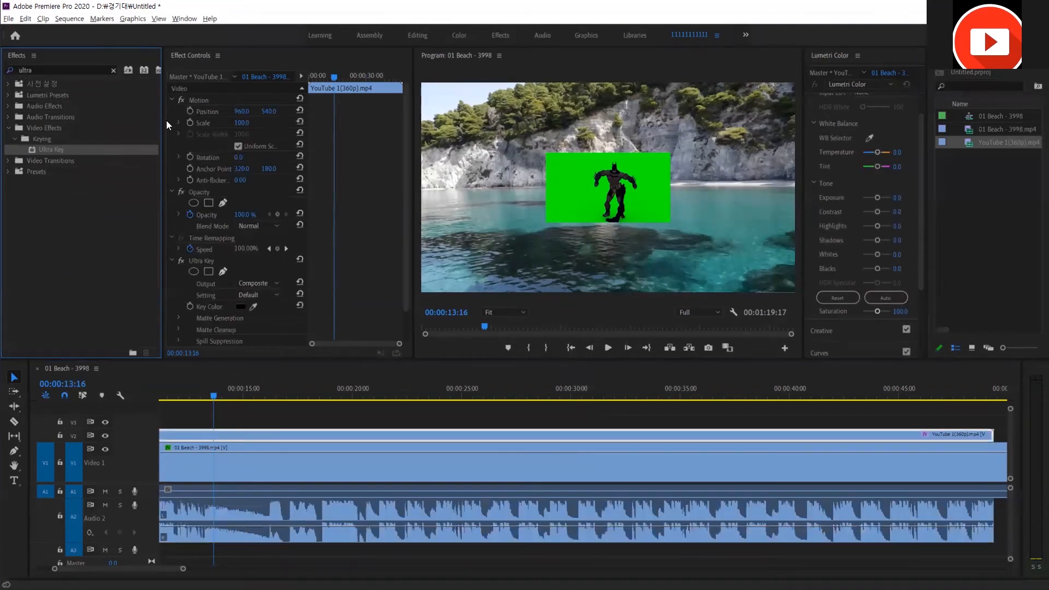
pyautogui.moveTo(403, 282); pyautogui.dragTo(400, 297)
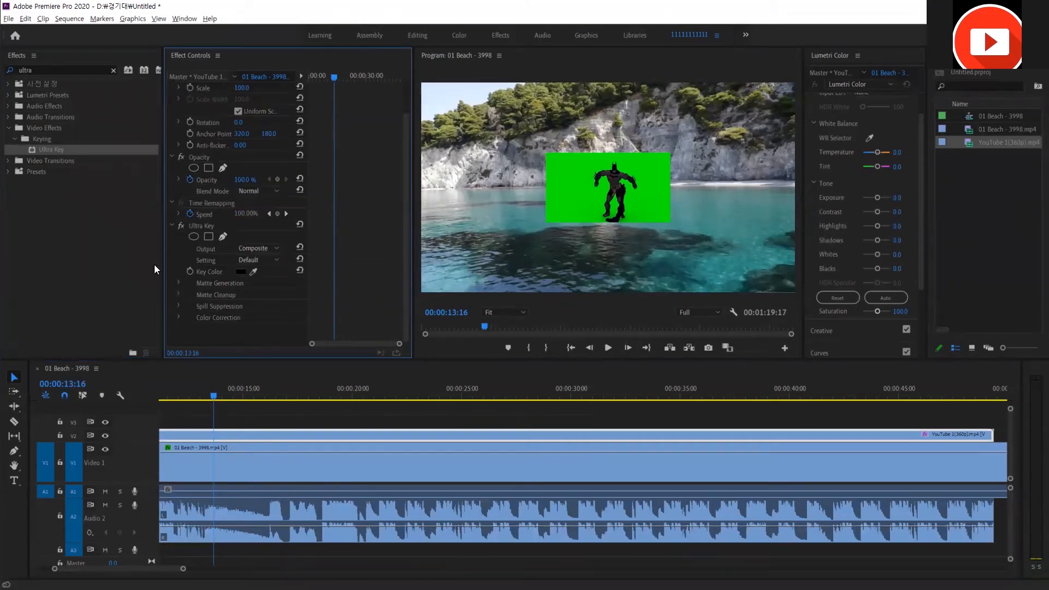
pyautogui.click(254, 272)
pyautogui.click(594, 204)
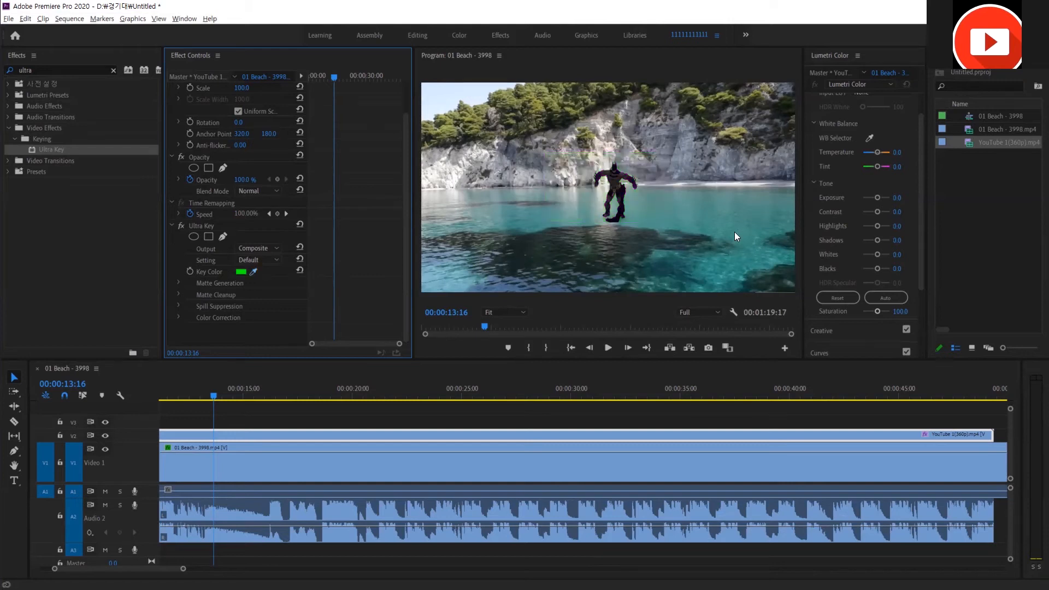
# Enlarge the keyed clip to a scale of about 410.9 and raise its Ultra Key Matte Generation Pedestal to 100.
pyautogui.click(619, 196)
pyautogui.moveTo(671, 223); pyautogui.dragTo(809, 325)
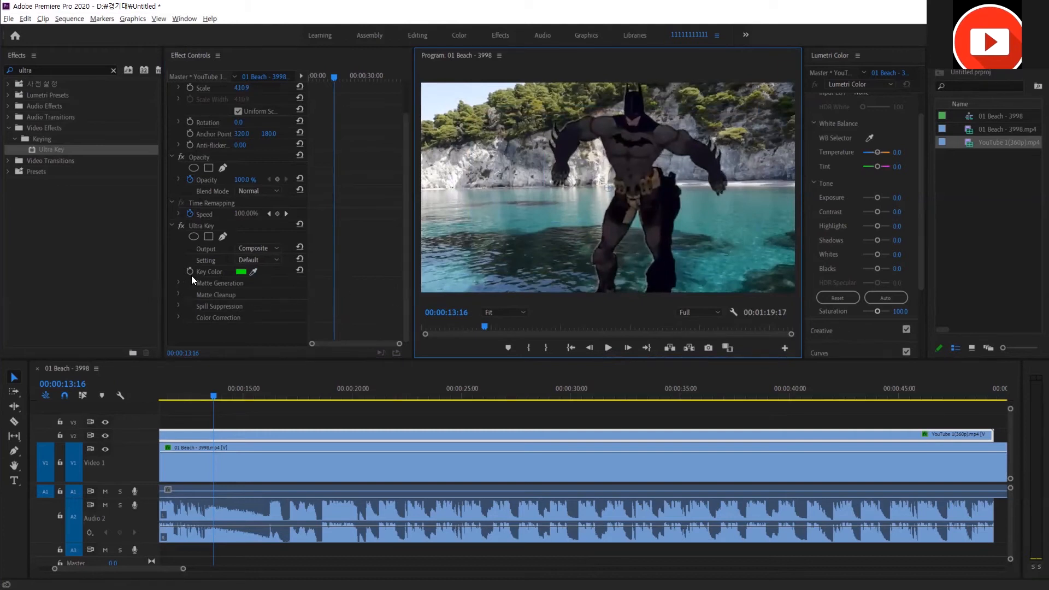
pyautogui.click(178, 284)
pyautogui.moveTo(406, 286); pyautogui.dragTo(391, 318)
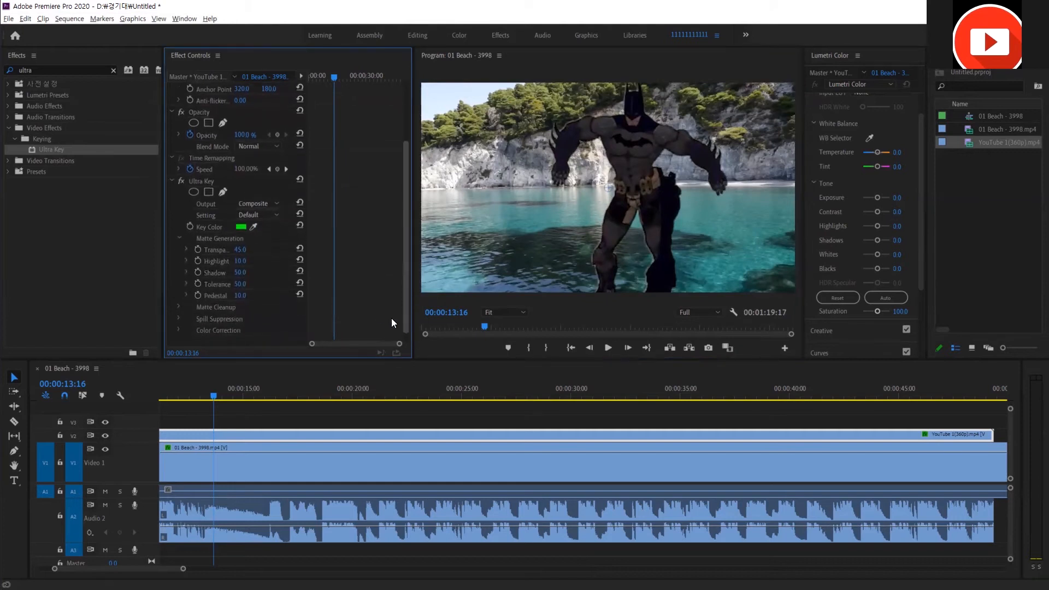
pyautogui.moveTo(243, 295); pyautogui.dragTo(219, 295)
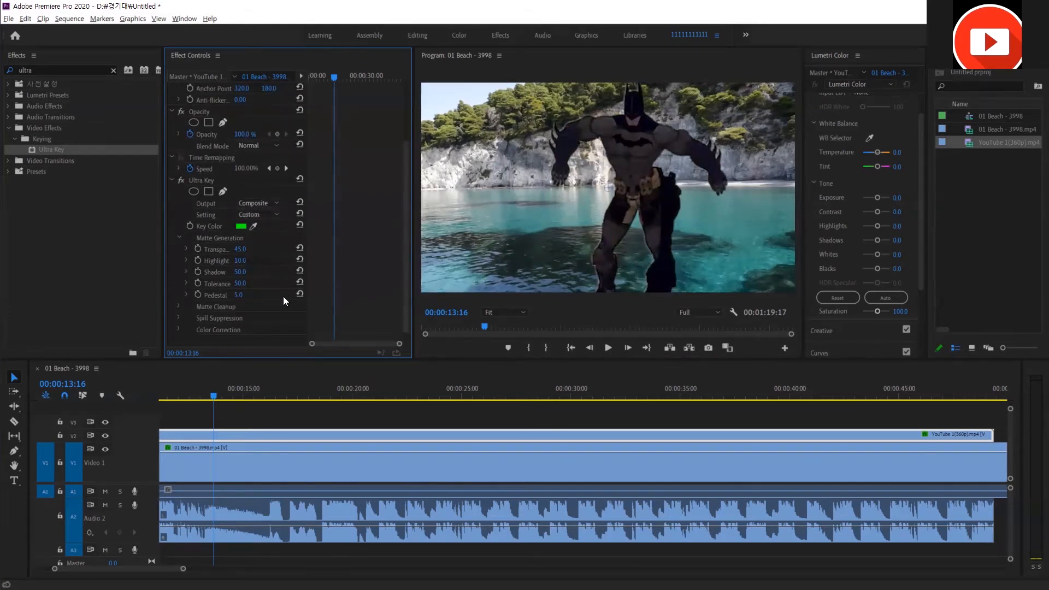
pyautogui.moveTo(239, 295); pyautogui.dragTo(262, 295)
# Reduce the keyed clip's scale to about 296.9 and reposition the figure over the water in the frame.
pyautogui.moveTo(405, 235); pyautogui.dragTo(413, 174)
pyautogui.moveTo(241, 123); pyautogui.dragTo(179, 123)
pyautogui.moveTo(678, 170); pyautogui.dragTo(645, 164)
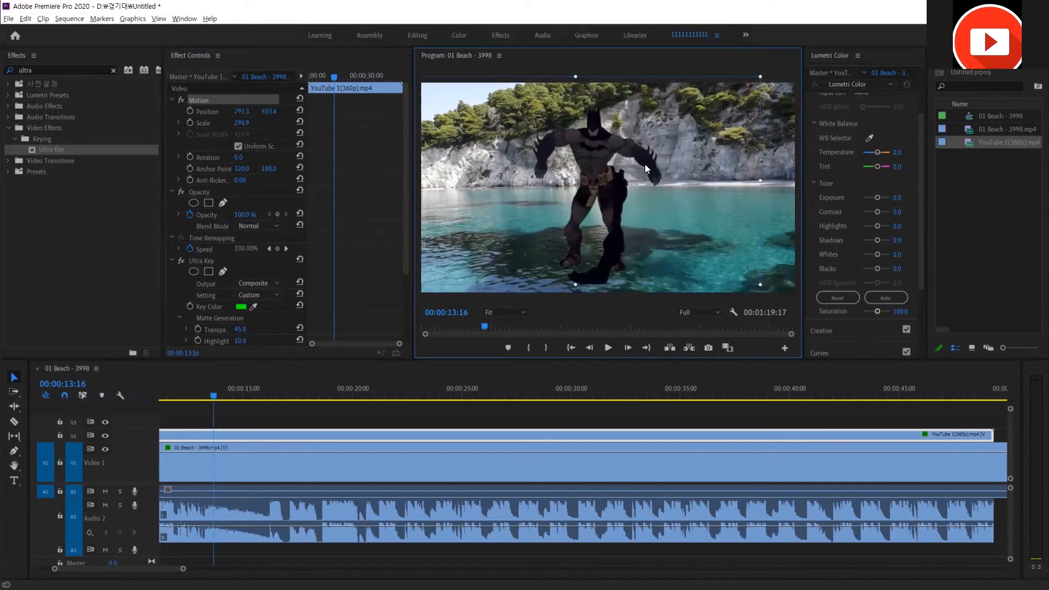
# Point out Ultra Key in the Keying folder, reselect the YouTube 1(360p).mp4 clip on V2 and examine its Ultra Key settings.
pyautogui.click(191, 563)
pyautogui.scroll(-1, 191, 563)
pyautogui.scroll(5, 584, 481)
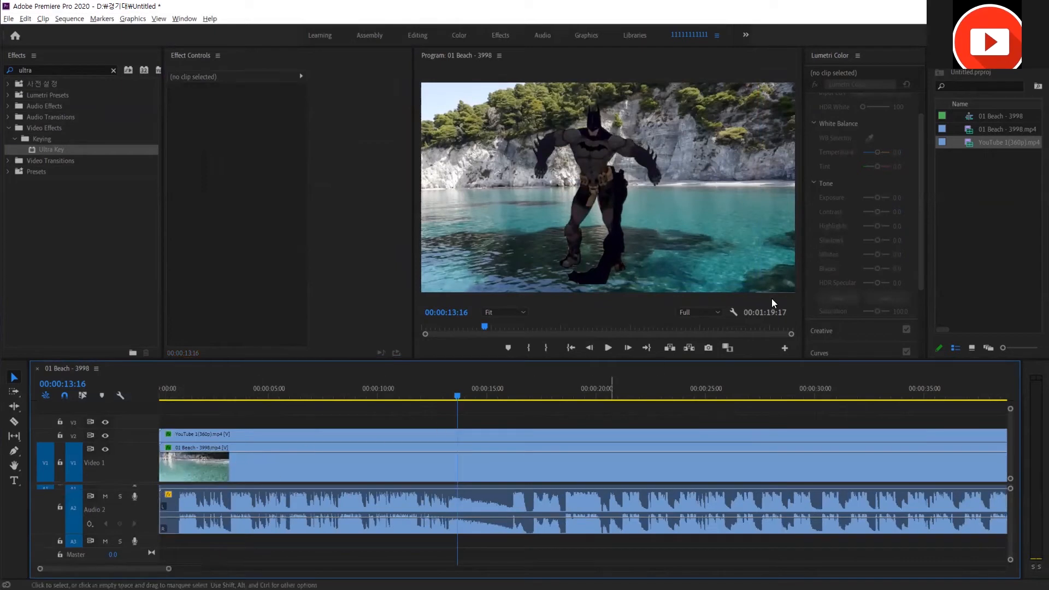
pyautogui.click(62, 151)
pyautogui.click(51, 137)
pyautogui.moveTo(48, 148); pyautogui.dragTo(225, 431)
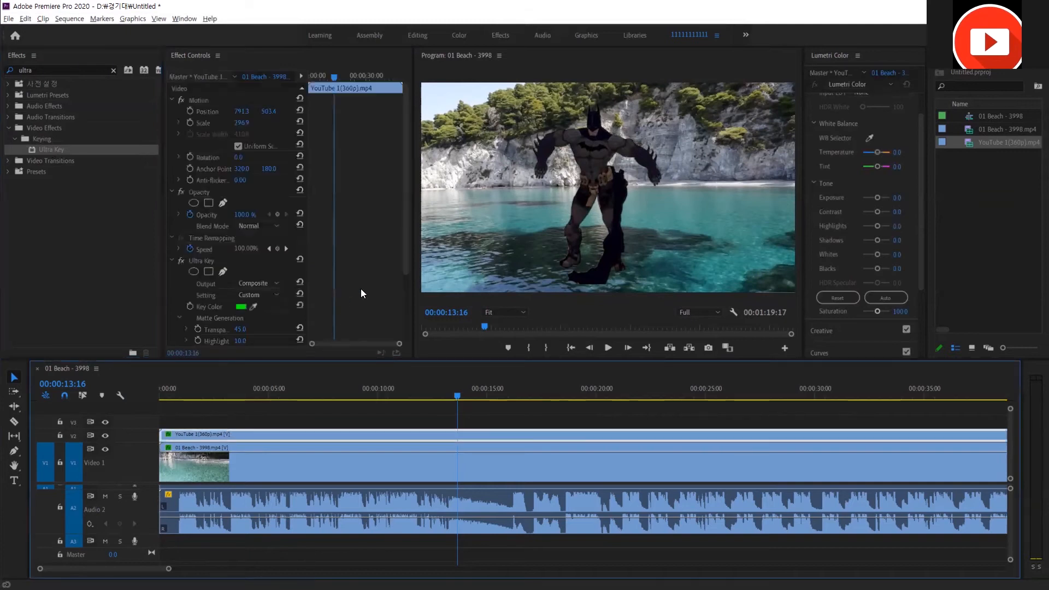
pyautogui.click(404, 269)
pyautogui.scroll(-3, 372, 309)
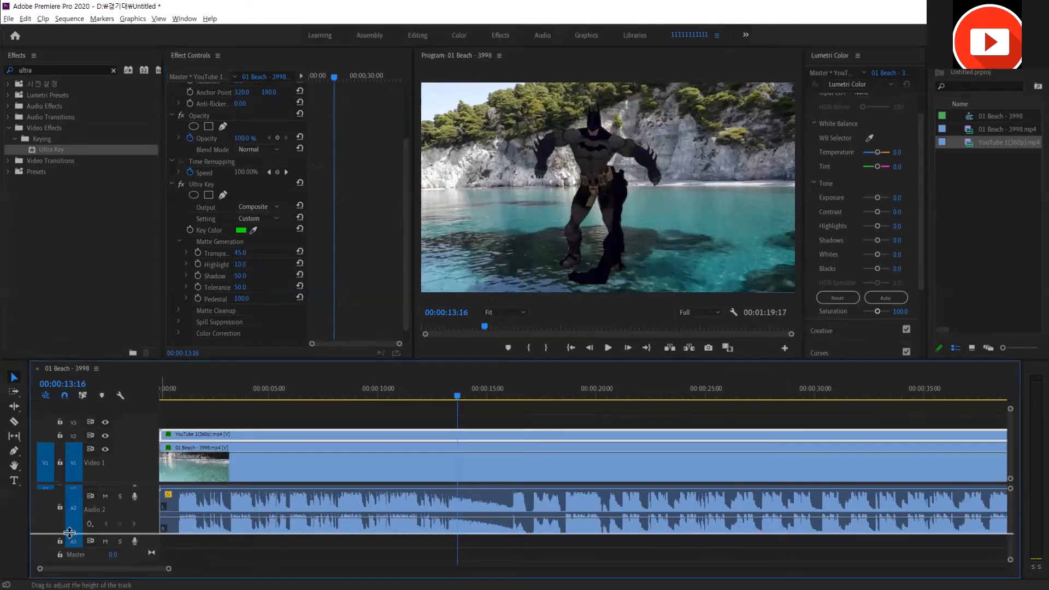
pyautogui.scroll(2, 73, 520)
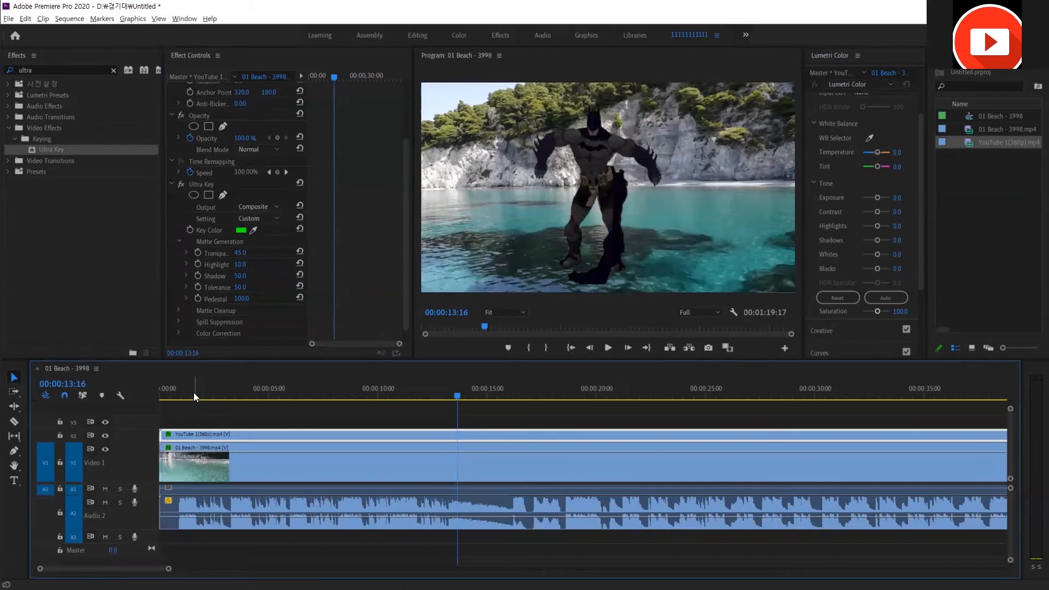
# Play the keyed composite from the sequence start, pausing at 00:00:09:03 and stopping at 00:00:11:15.
pyautogui.moveTo(195, 390); pyautogui.dragTo(158, 388)
pyautogui.press('space')
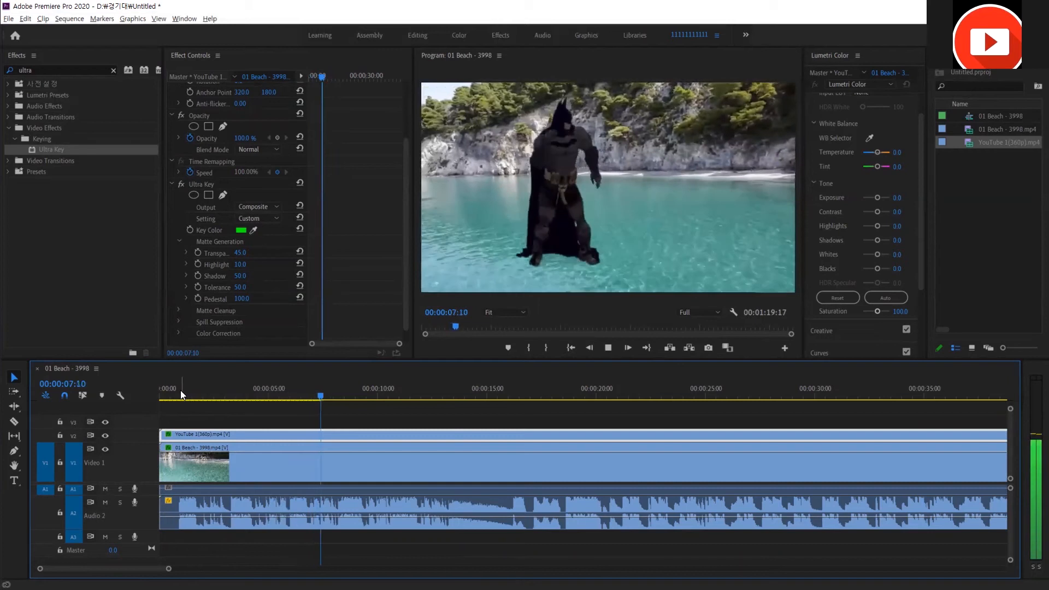
pyautogui.press('space')
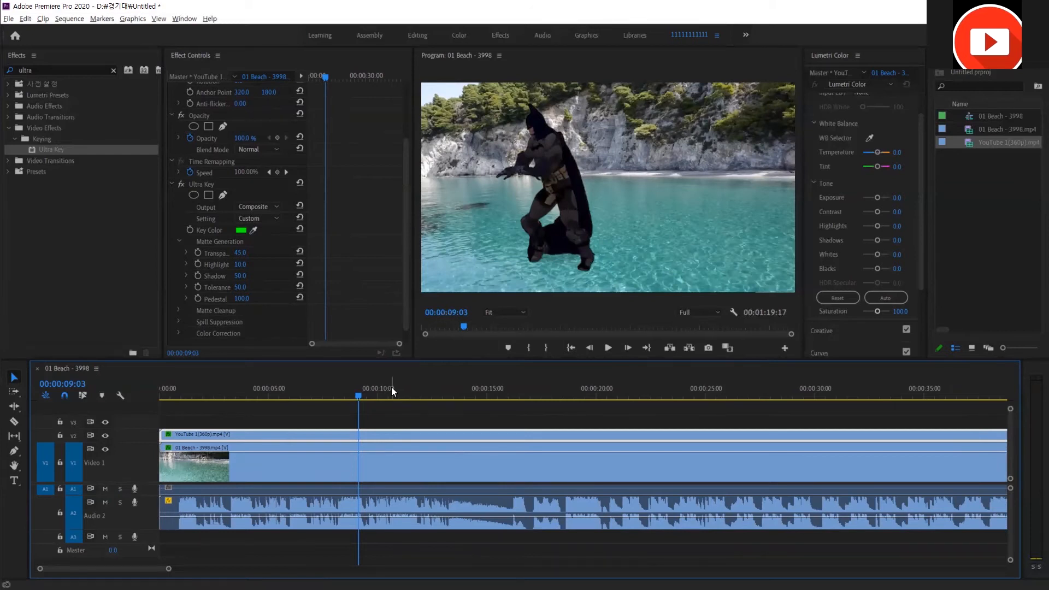
pyautogui.press('space')
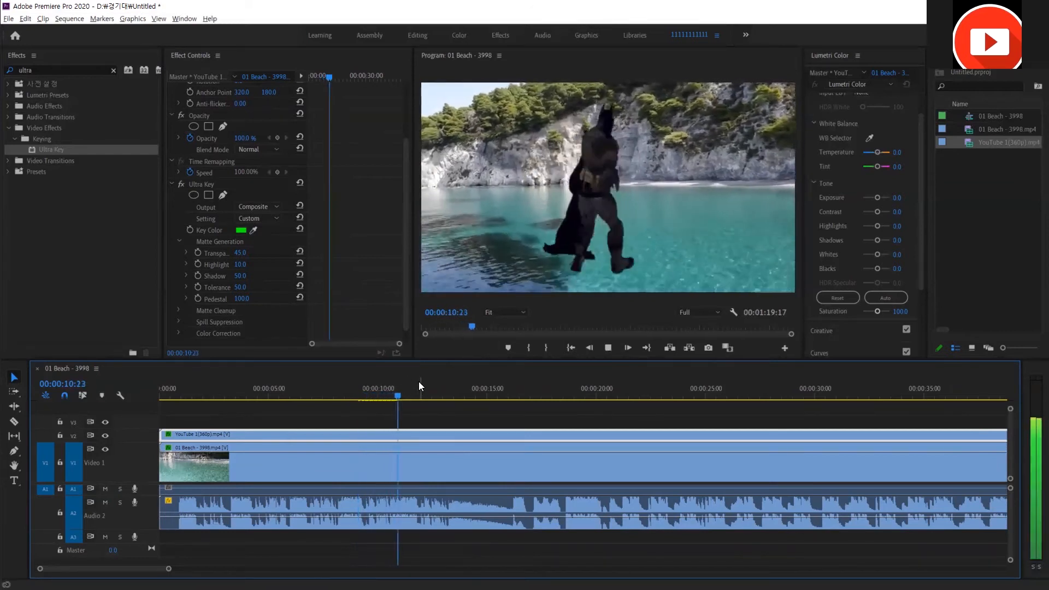
pyautogui.press('space')
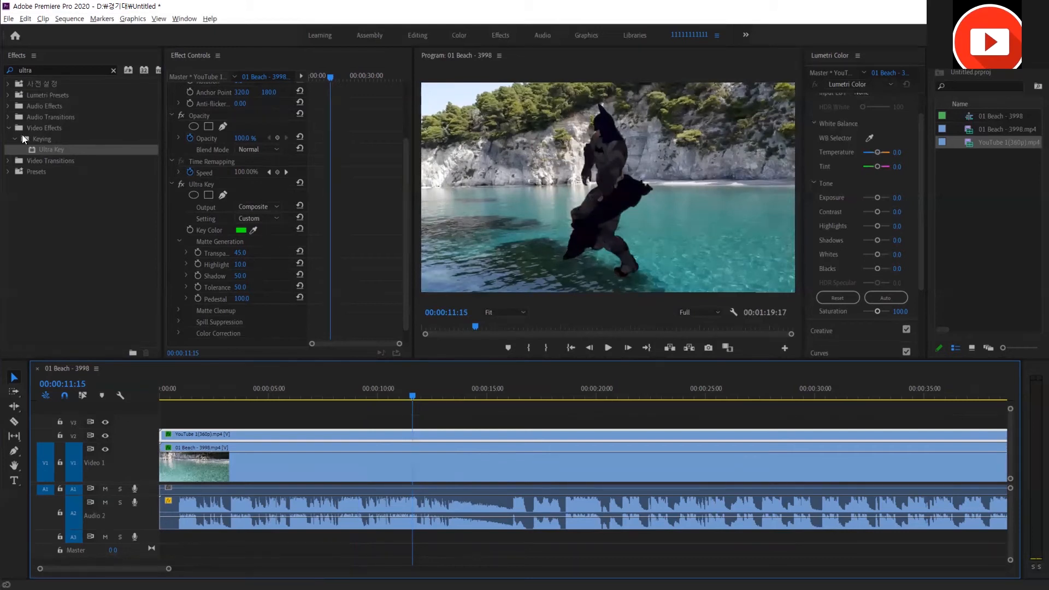
# Clear the effects search and apply Horizontal Flip from the Transform video effects to the beach clip on V1.
pyautogui.click(107, 74)
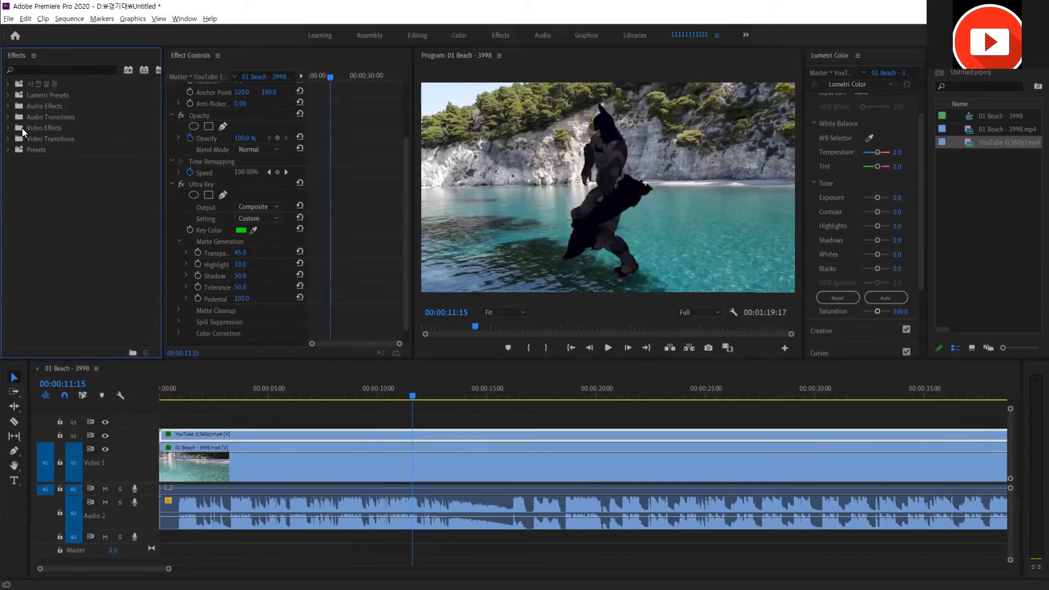
pyautogui.click(9, 128)
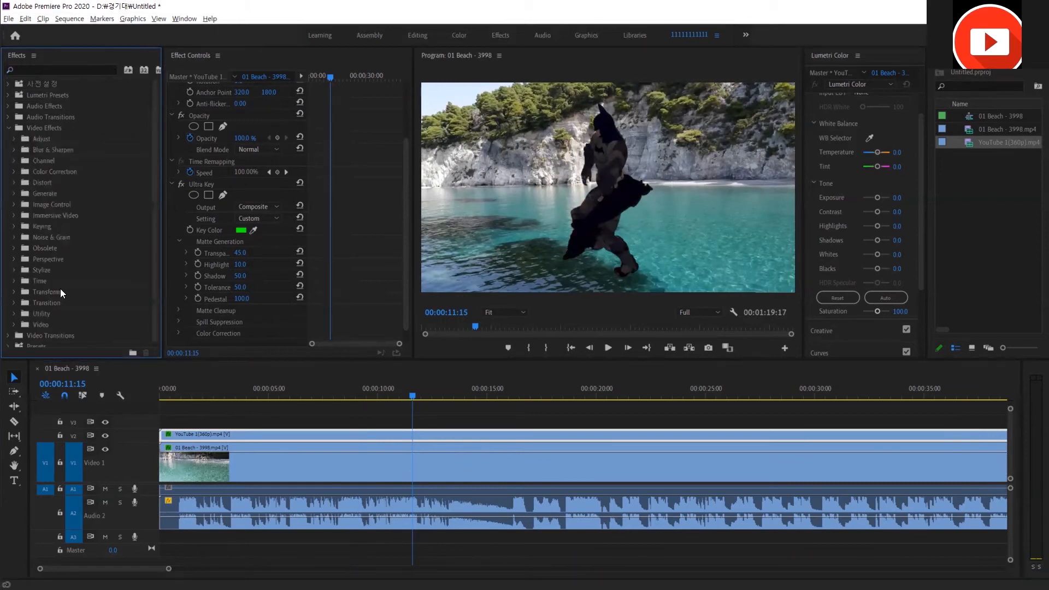
pyautogui.click(13, 292)
pyautogui.scroll(-1, 61, 280)
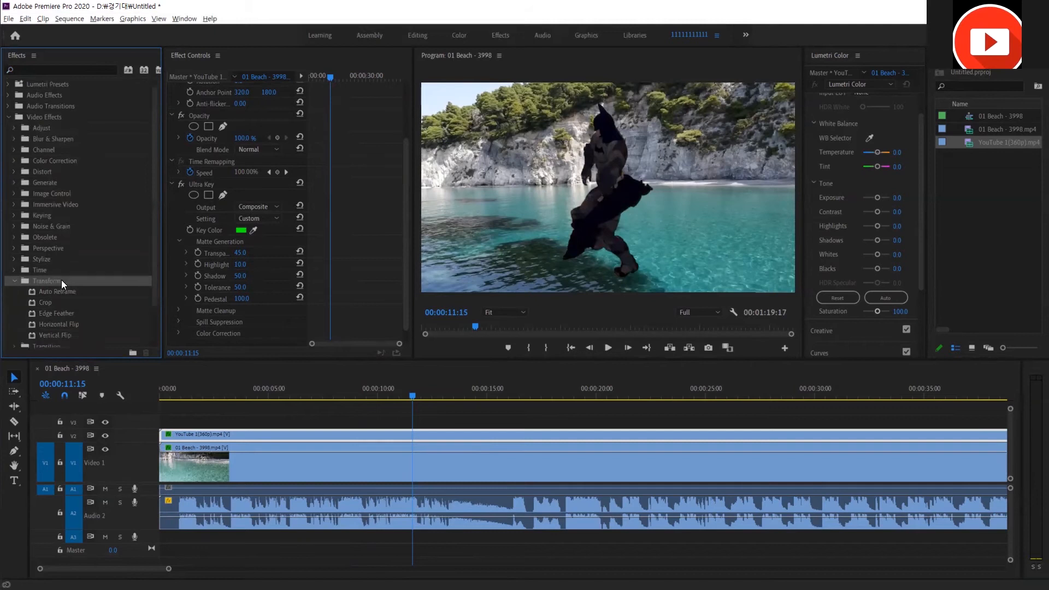
pyautogui.scroll(-2, 121, 288)
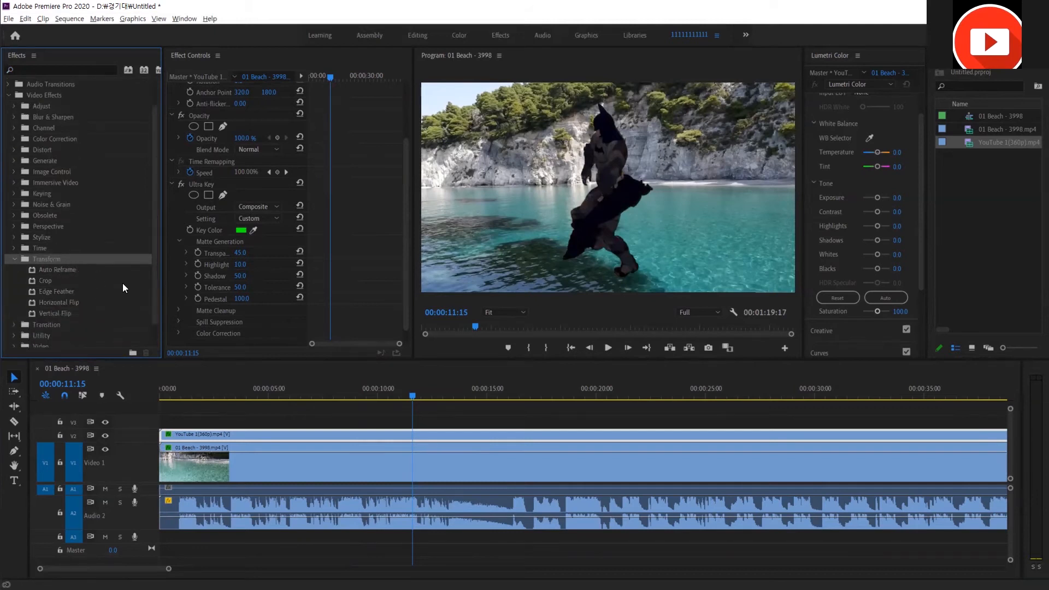
pyautogui.moveTo(63, 312); pyautogui.dragTo(255, 465)
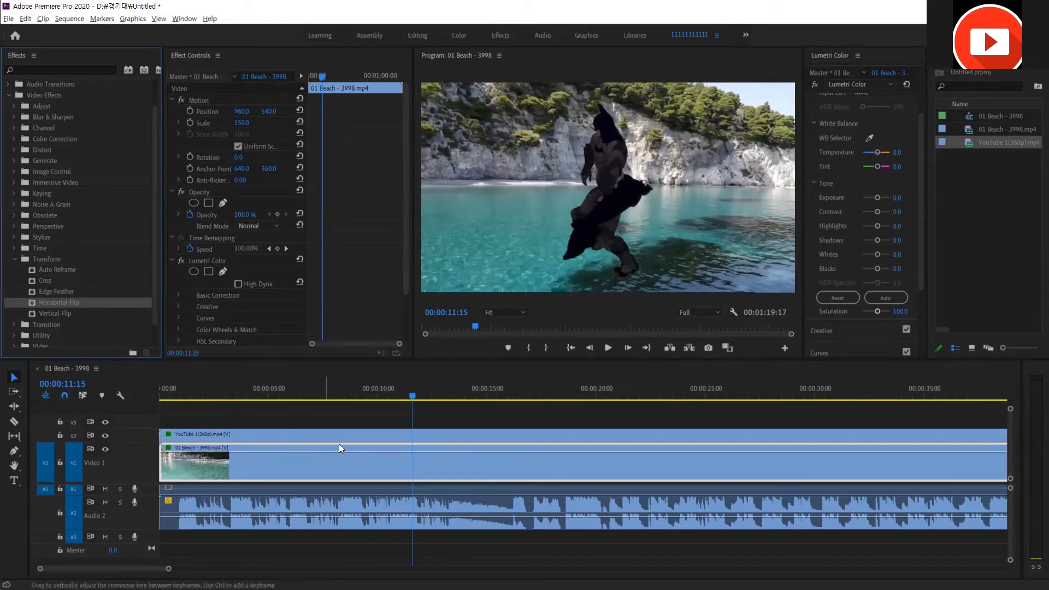
# Play the sequence up to 00:00:12:07 to check the mirrored beach background behind the keyed figure.
pyautogui.click(367, 394)
pyautogui.press('space')
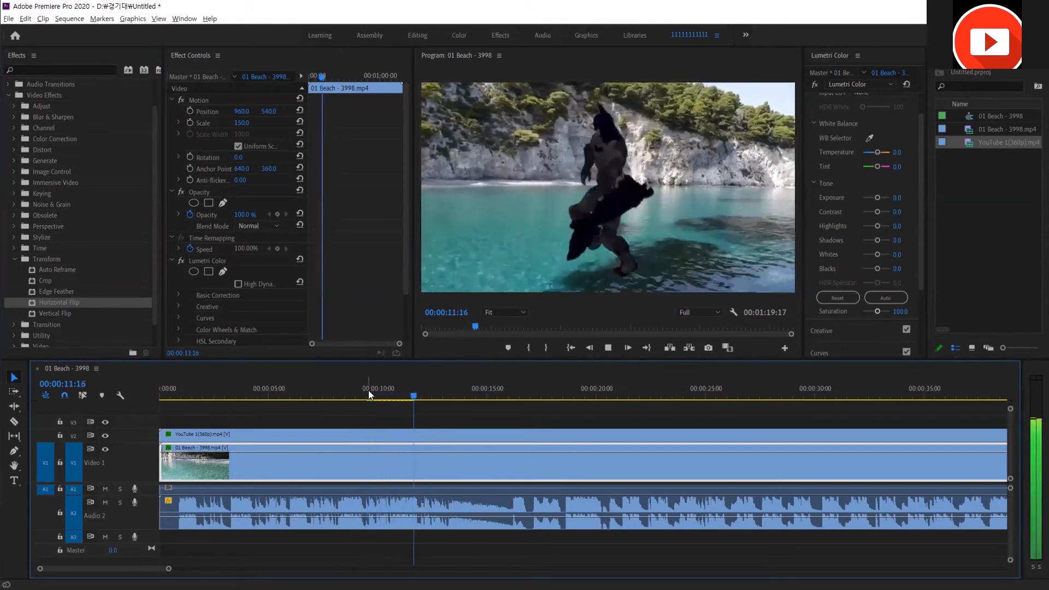
pyautogui.press('space')
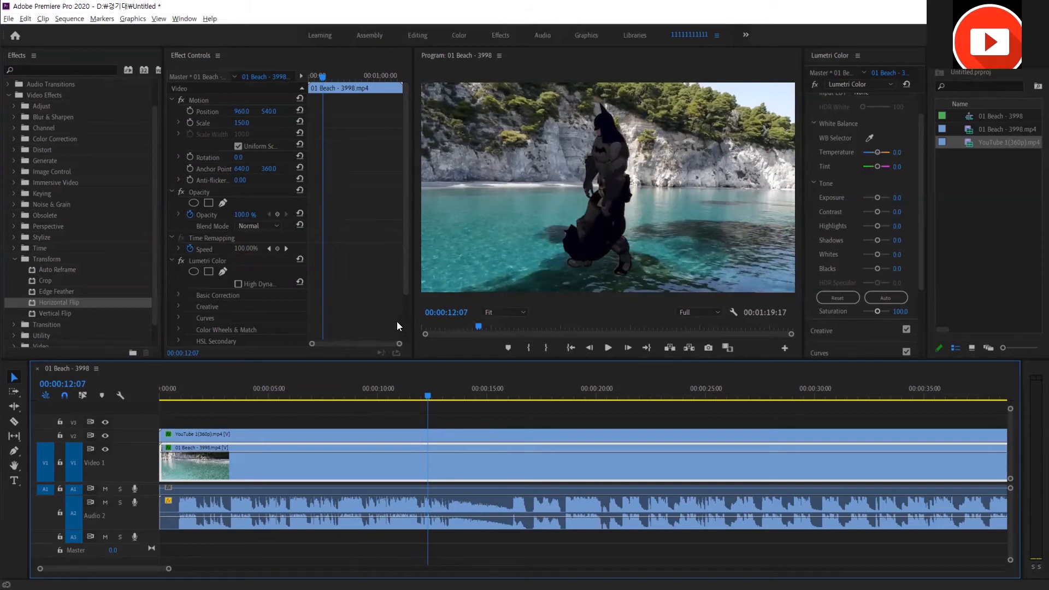
# Apply Vertical Flip to the YouTube 1(360p).mp4 clip on V2 and play the sequence briefly to preview it.
pyautogui.moveTo(75, 312); pyautogui.dragTo(325, 438)
pyautogui.click(355, 396)
pyautogui.press('space')
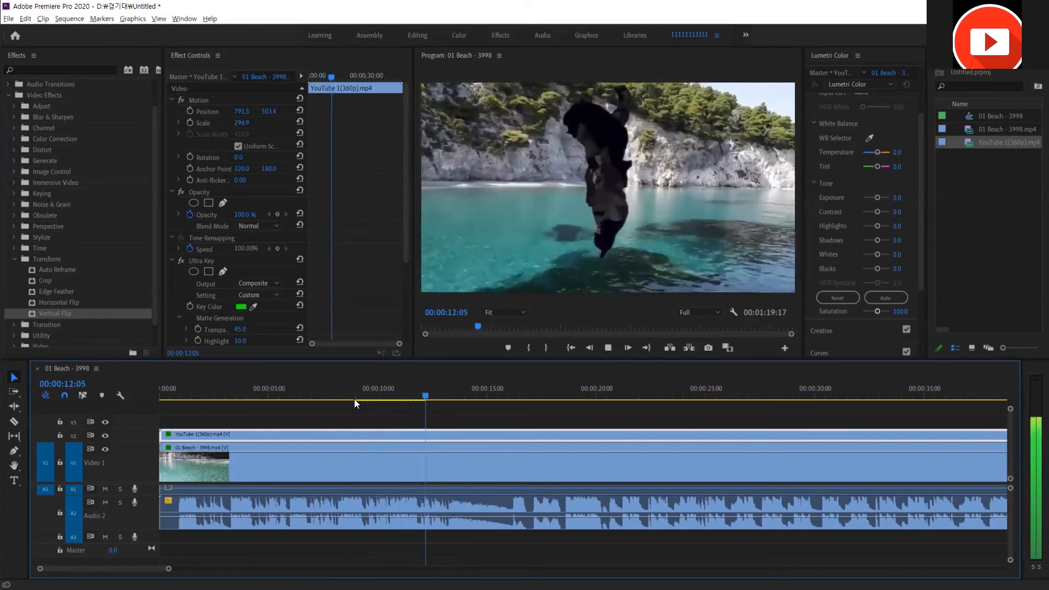
pyautogui.press('space')
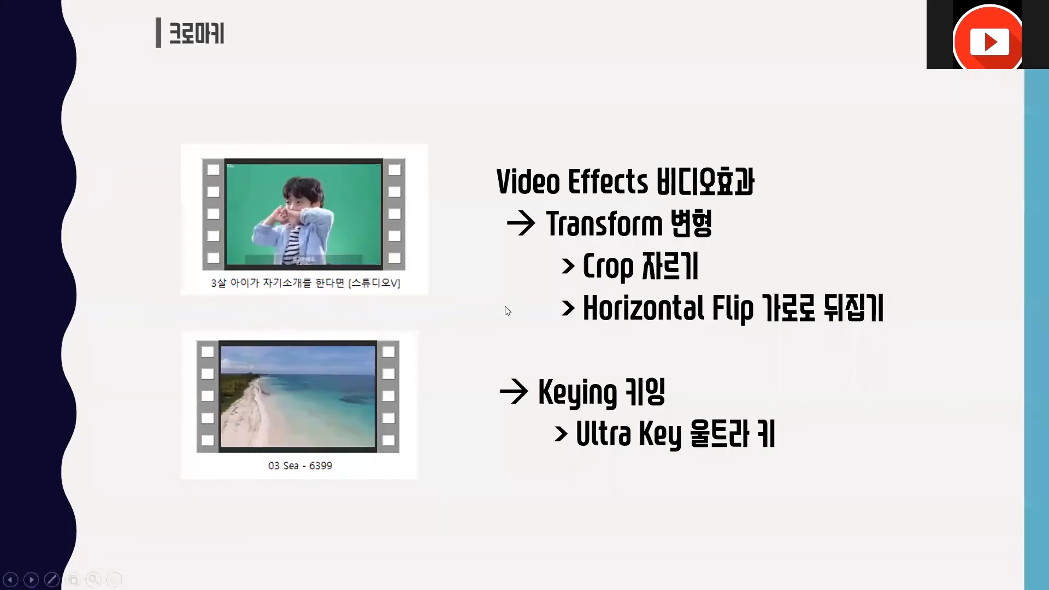
pyautogui.click(506, 310)
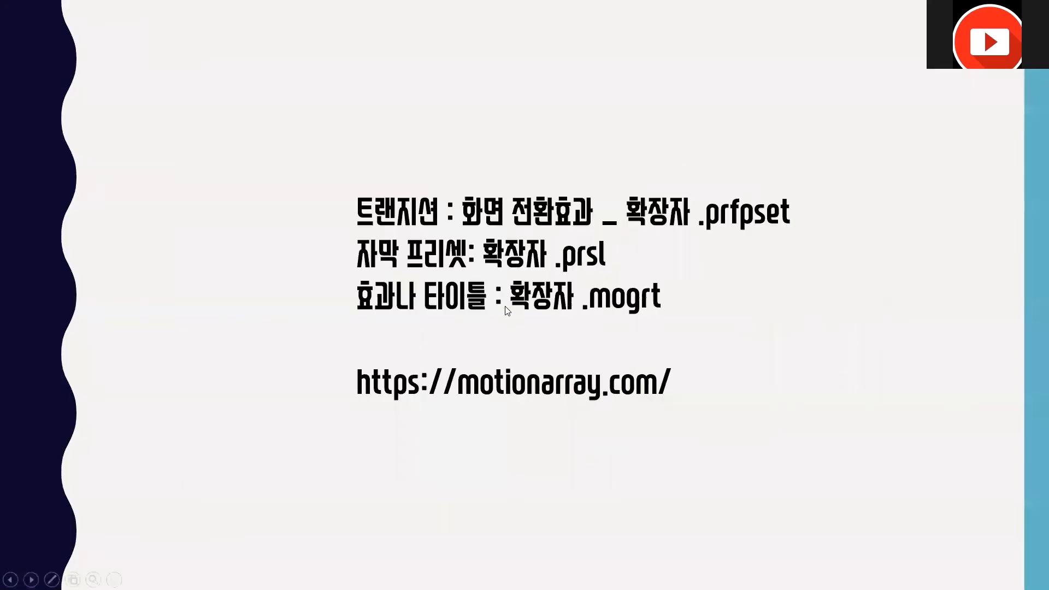
pyautogui.click(506, 311)
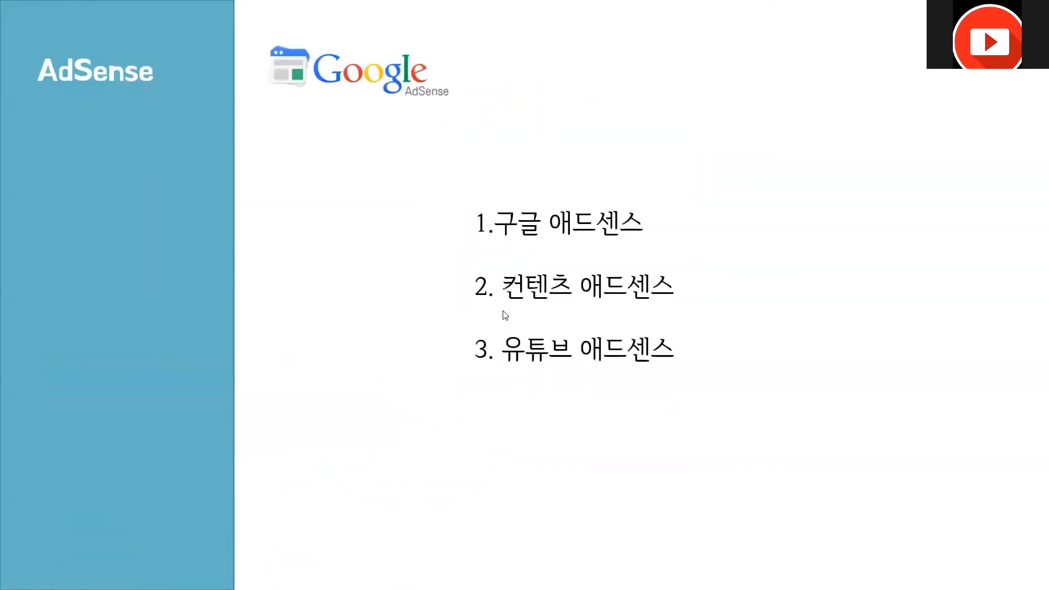
pyautogui.press('Left')
pyautogui.press('Left')
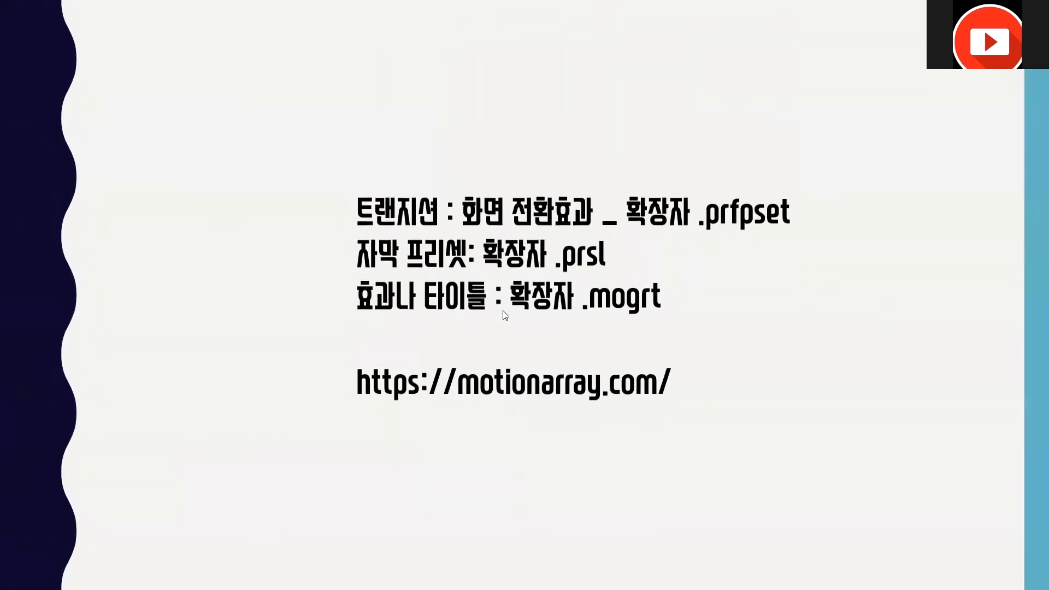
pyautogui.click(510, 311)
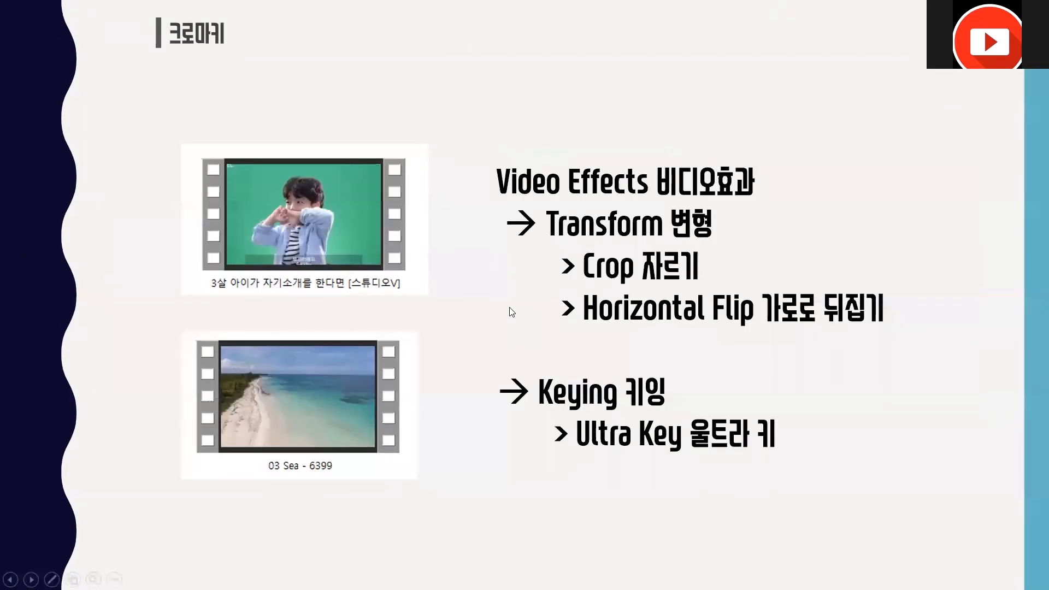
pyautogui.click(512, 312)
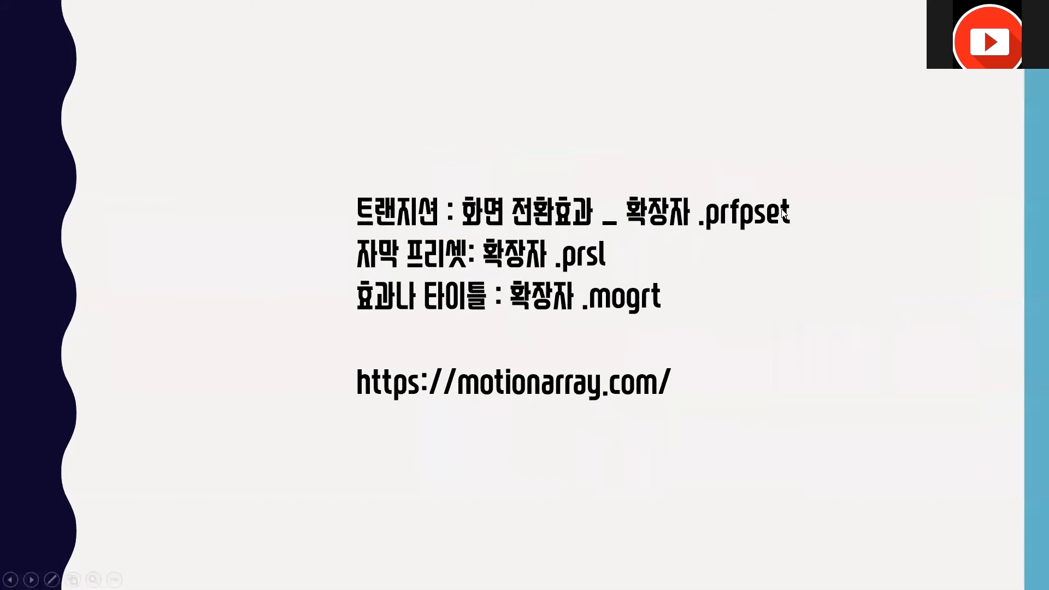
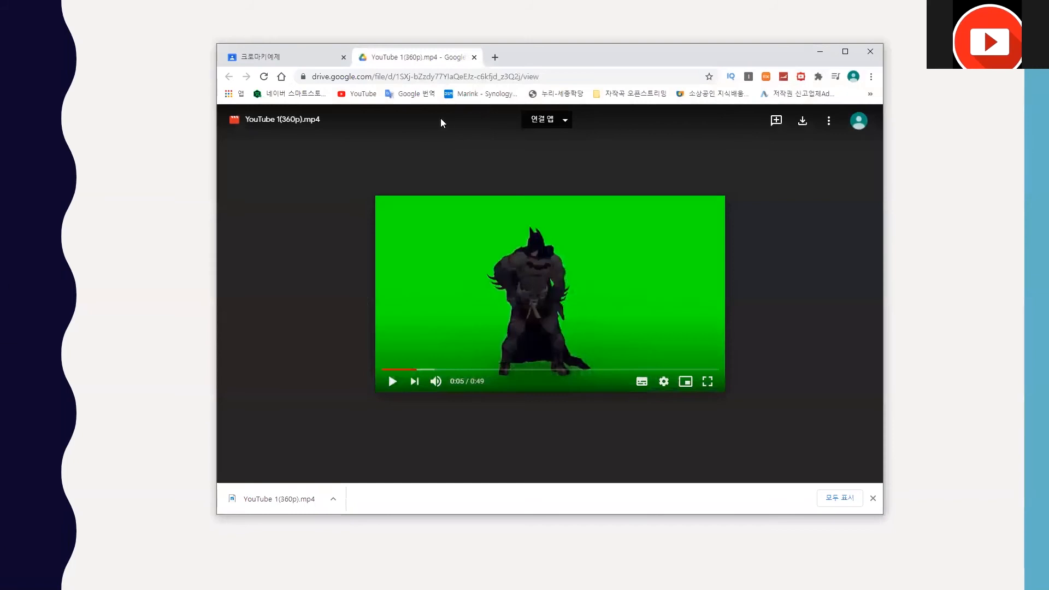
pyautogui.click(475, 58)
pyautogui.click(560, 82)
pyautogui.write('ㅈㅈㅈ')
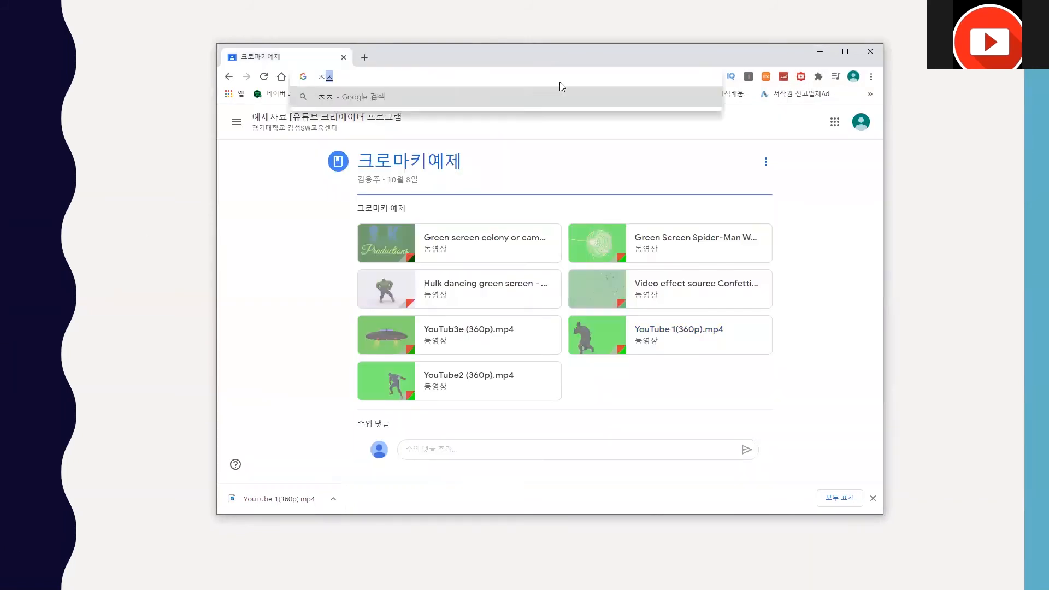
pyautogui.press('BackSpace')
pyautogui.press('BackSpace')
pyautogui.press('BackSpace')
pyautogui.write('www.naver.com')
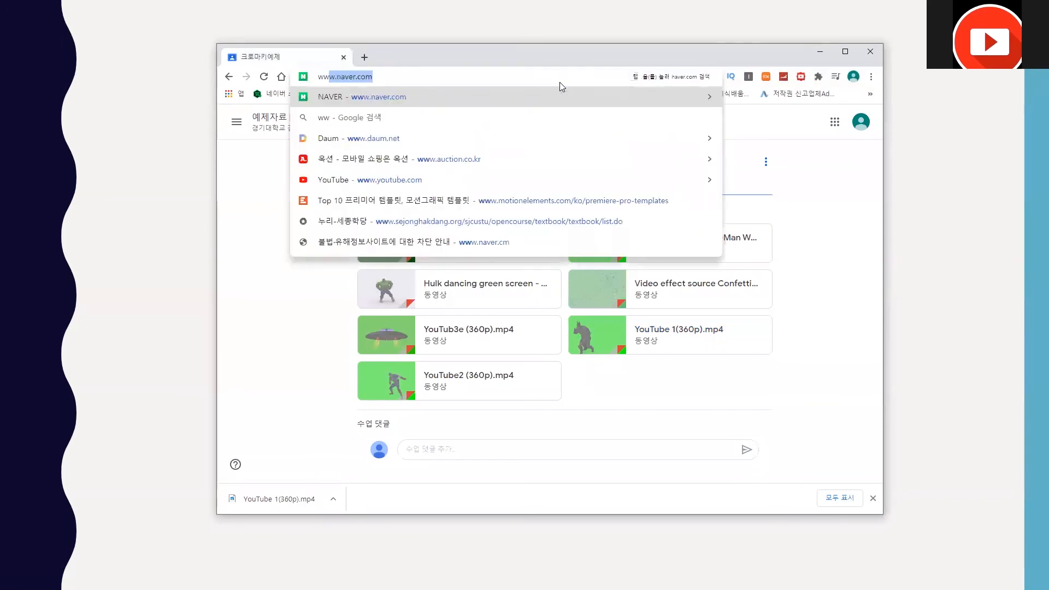
pyautogui.press('Return')
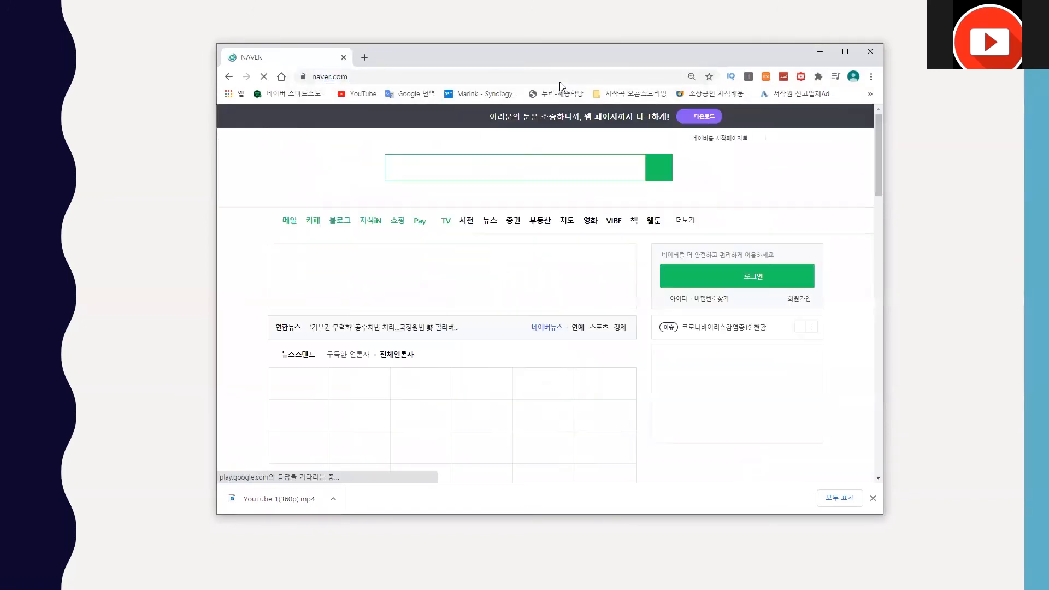
# Search Naver for "픽사베이" and open the pixabay.com result.
pyautogui.write('vl')
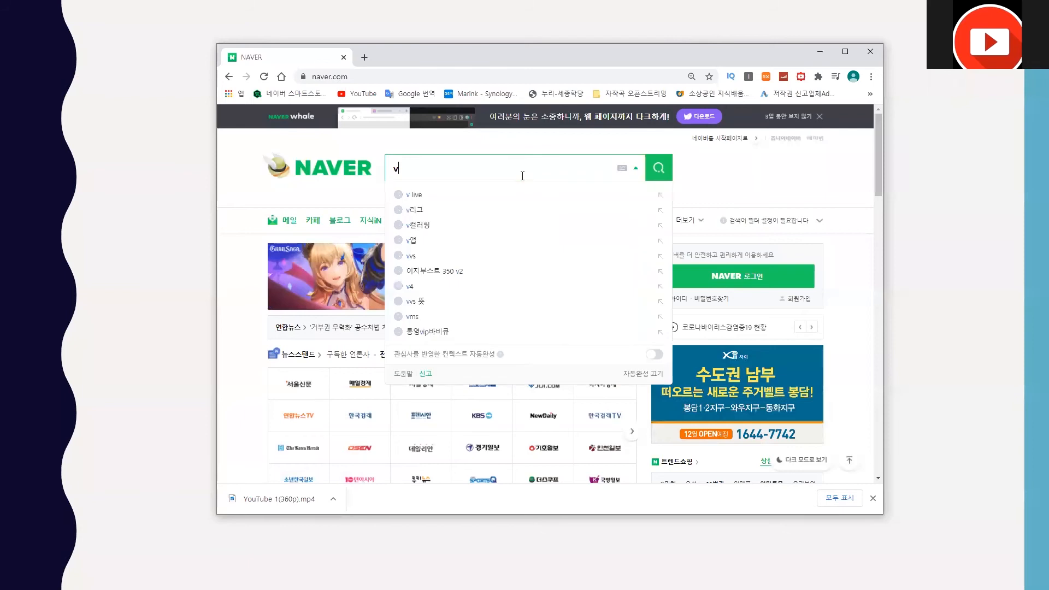
pyautogui.press('BackSpace')
pyautogui.press('BackSpace')
pyautogui.write('픽')
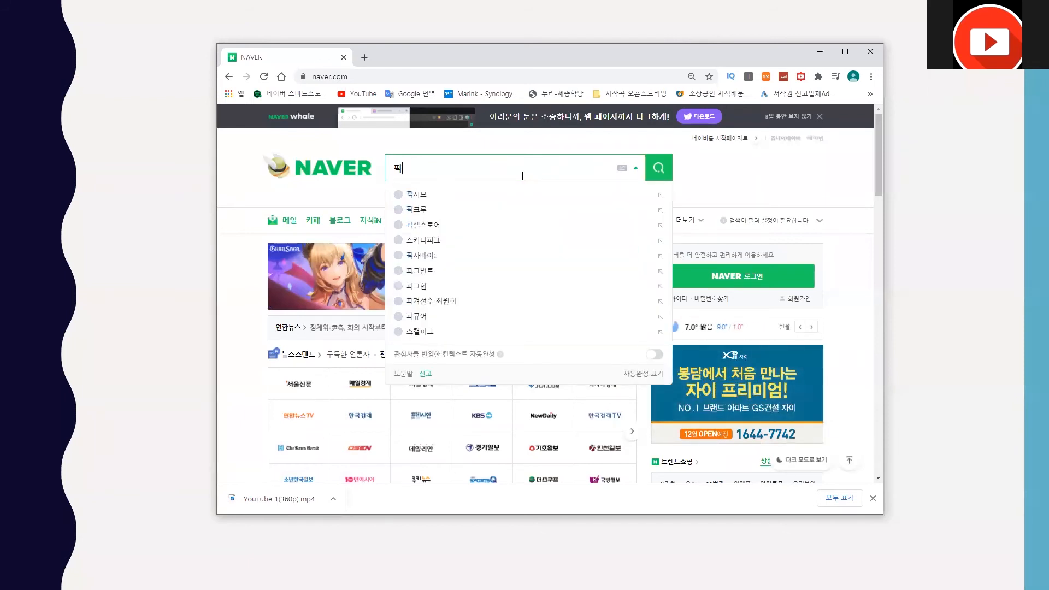
pyautogui.write('삽베이')
pyautogui.press('Return')
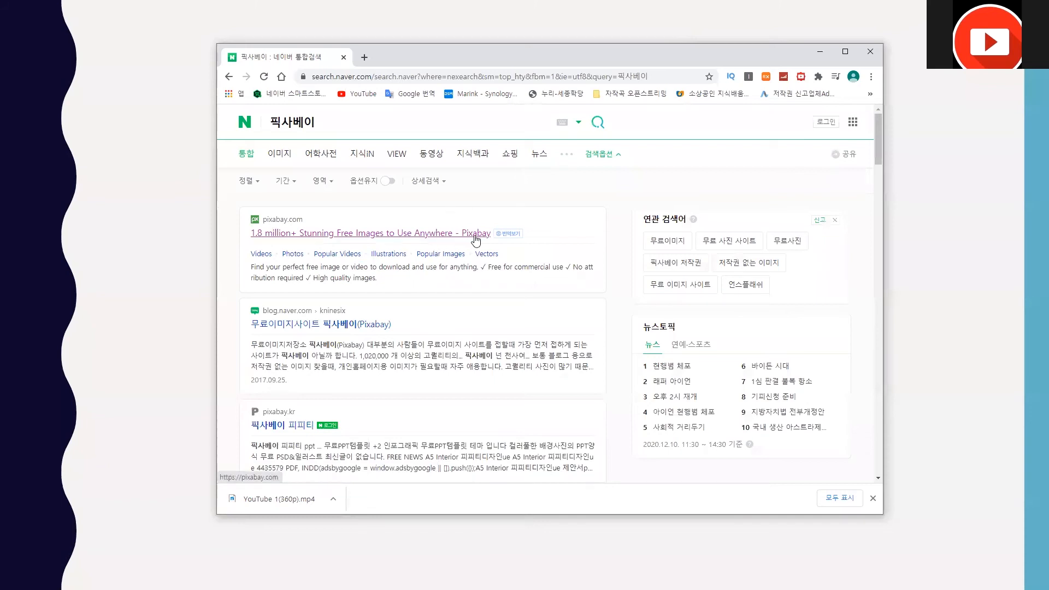
pyautogui.click(419, 235)
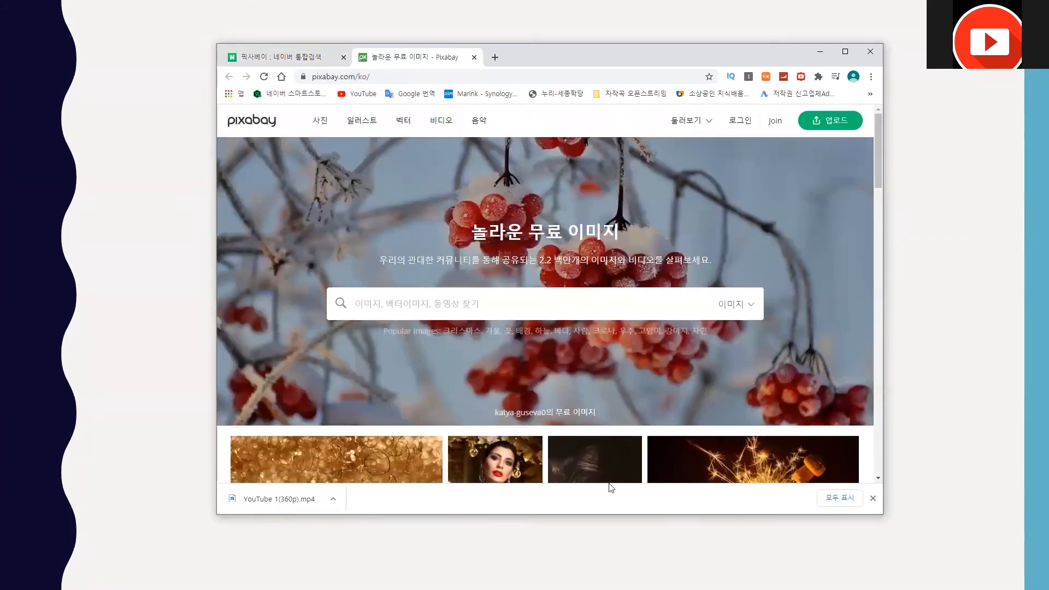
# Maximize the browser window and search Pixabay images for "크리스마스".
pyautogui.click(845, 53)
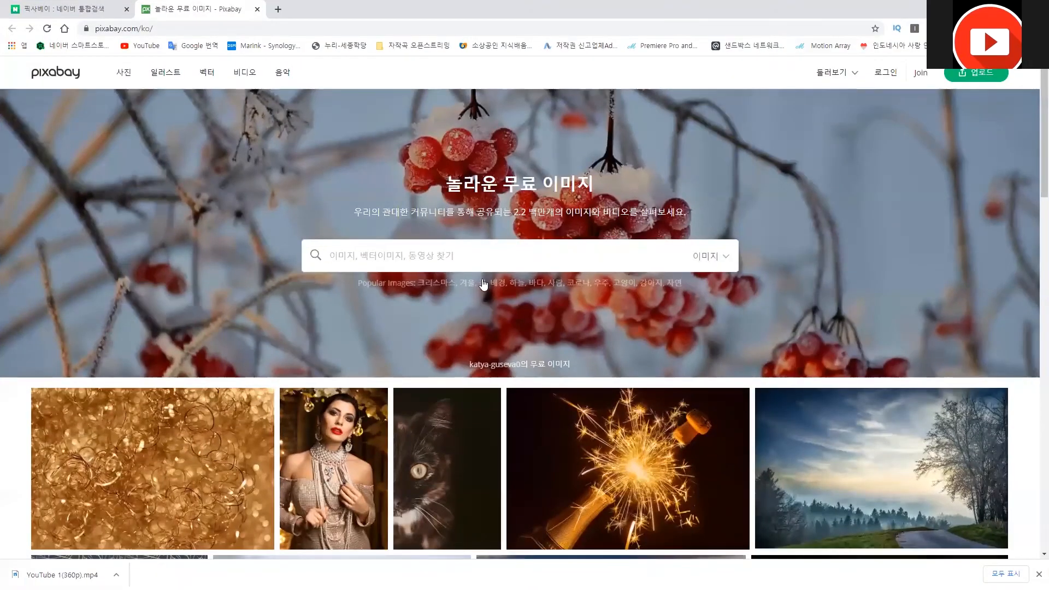
pyautogui.scroll(-7, 476, 274)
pyautogui.scroll(5, 562, 209)
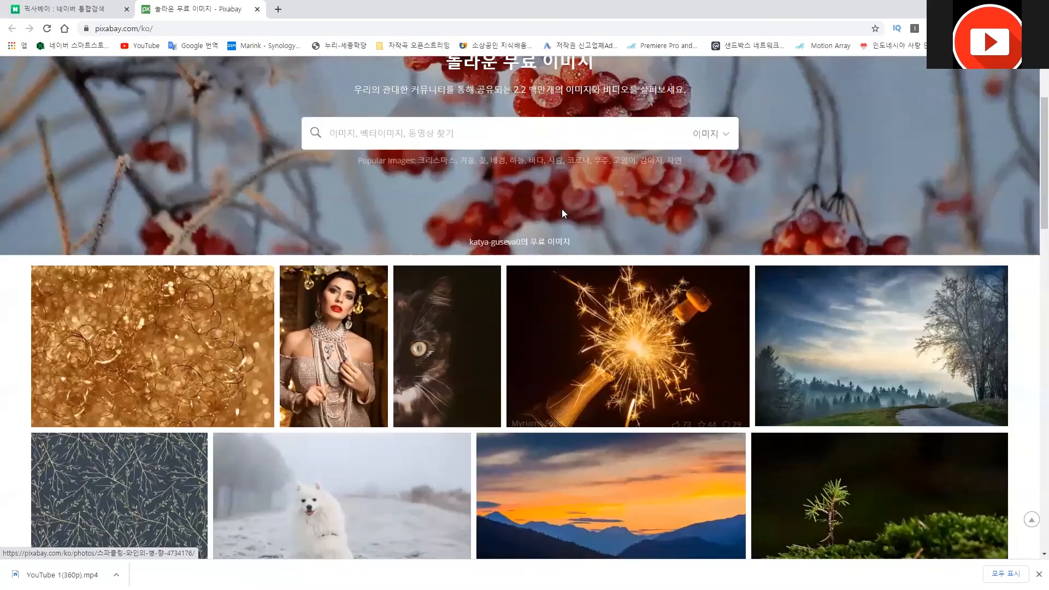
pyautogui.scroll(2, 563, 211)
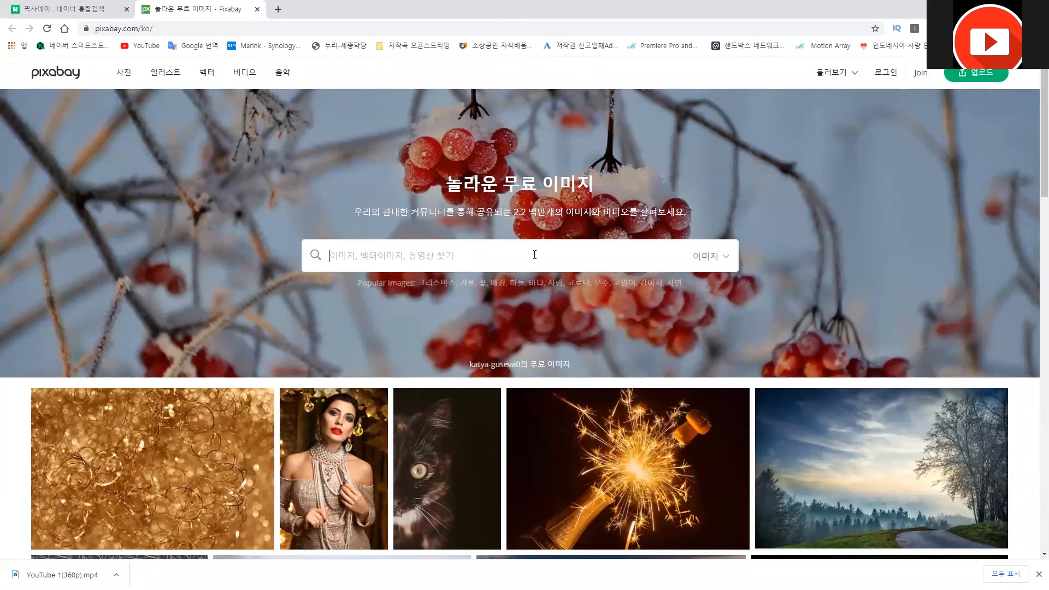
pyautogui.write('ㄹ')
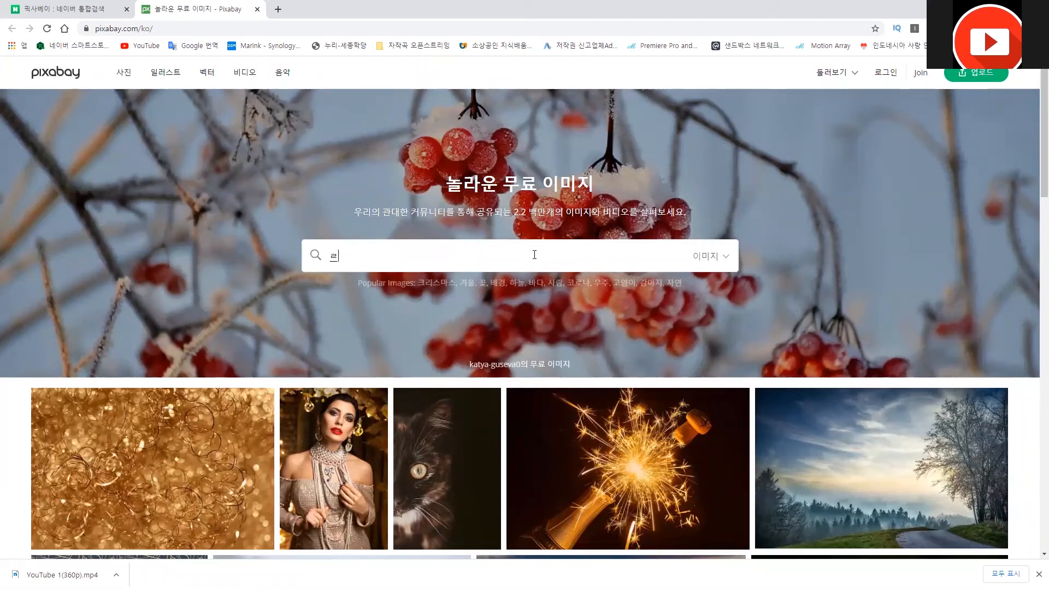
pyautogui.press('BackSpace')
pyautogui.write('ㅋ')
pyautogui.write('리스마스')
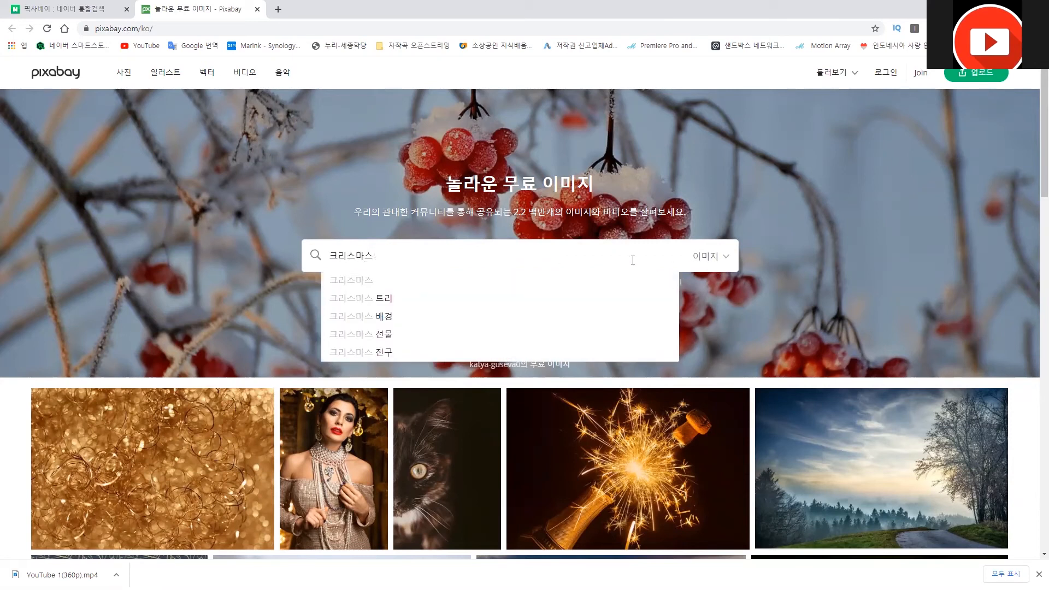
pyautogui.press('Return')
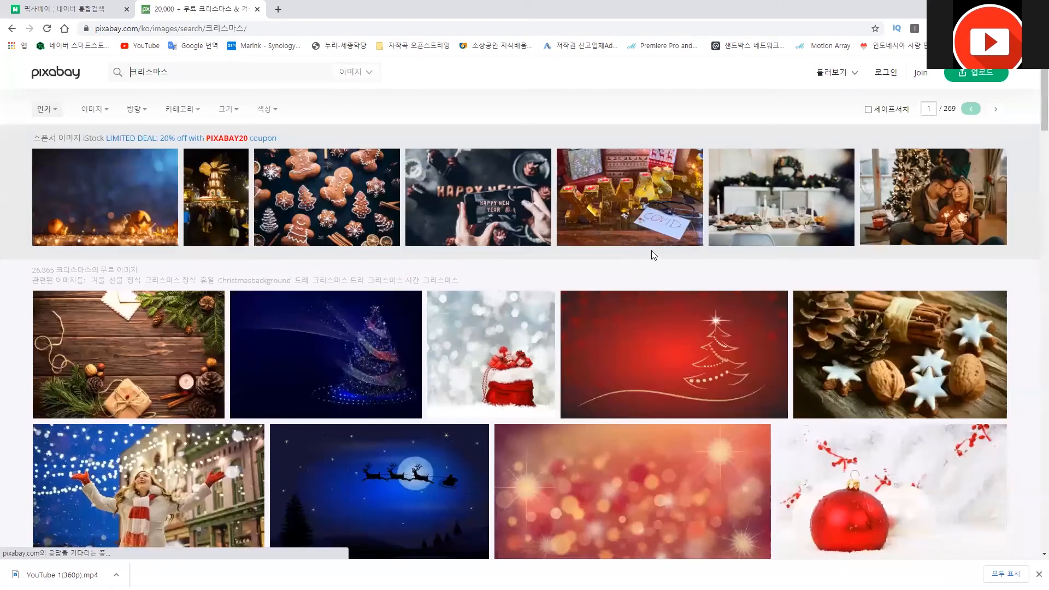
# Open the black illustration of a blue star-covered Christmas tree and download it free as the 640×452 JPG.
pyautogui.scroll(-1, 377, 265)
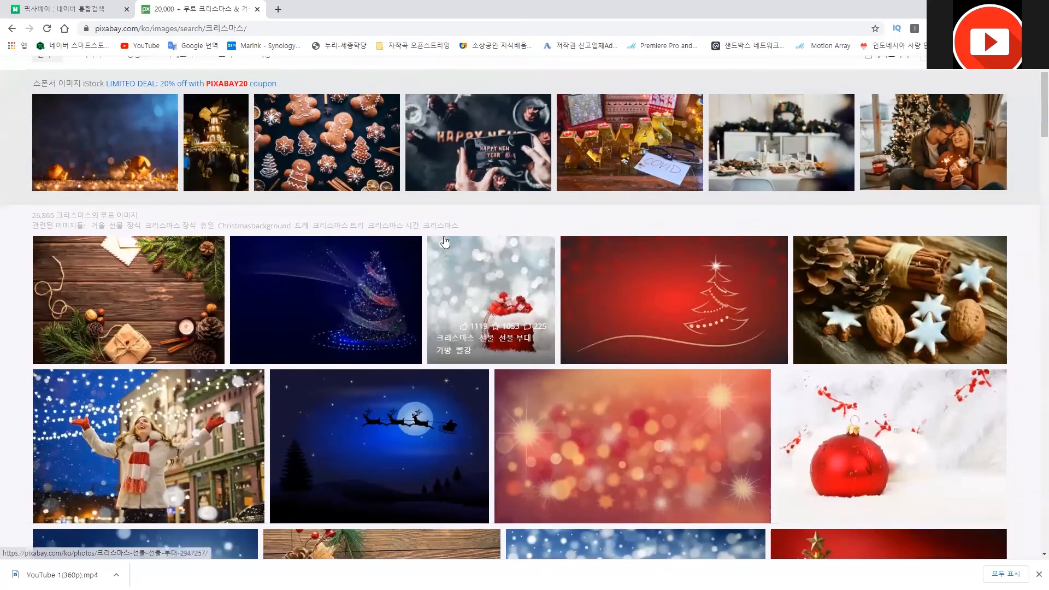
pyautogui.scroll(1, 304, 267)
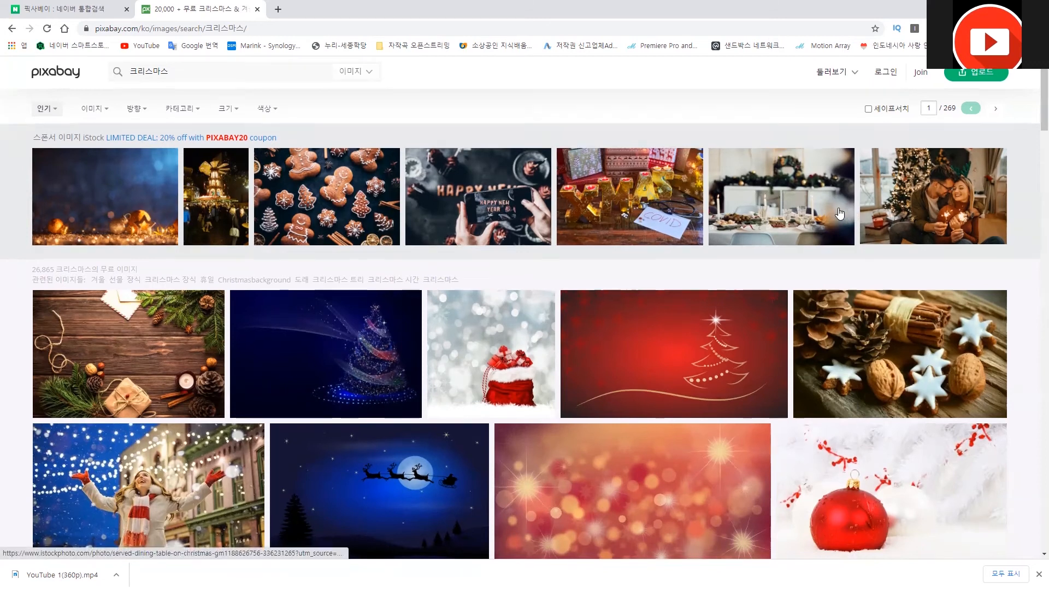
pyautogui.scroll(-2, 628, 285)
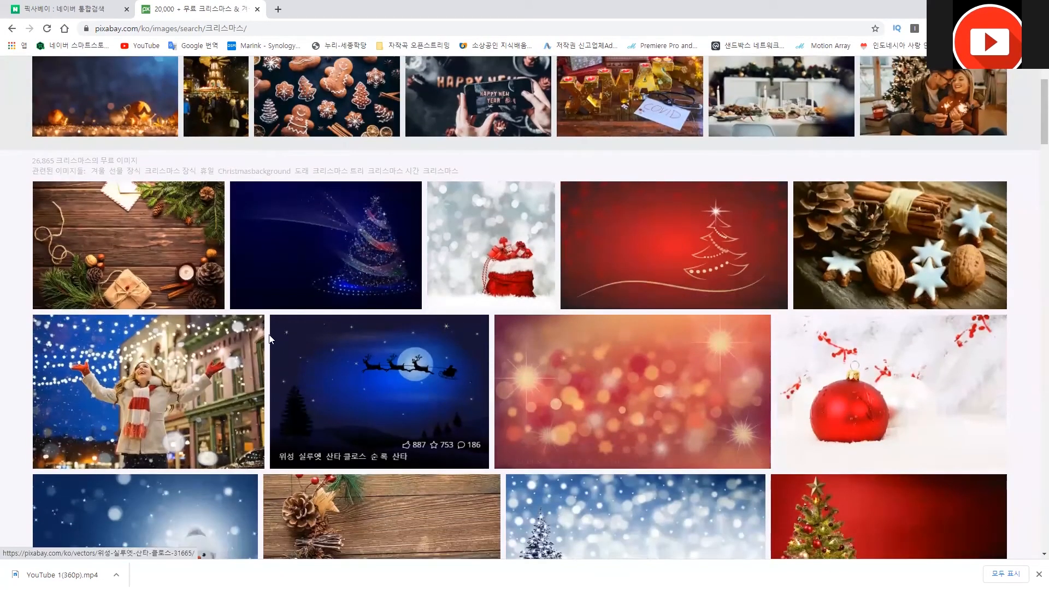
pyautogui.scroll(-10, 372, 369)
pyautogui.scroll(-3, 371, 369)
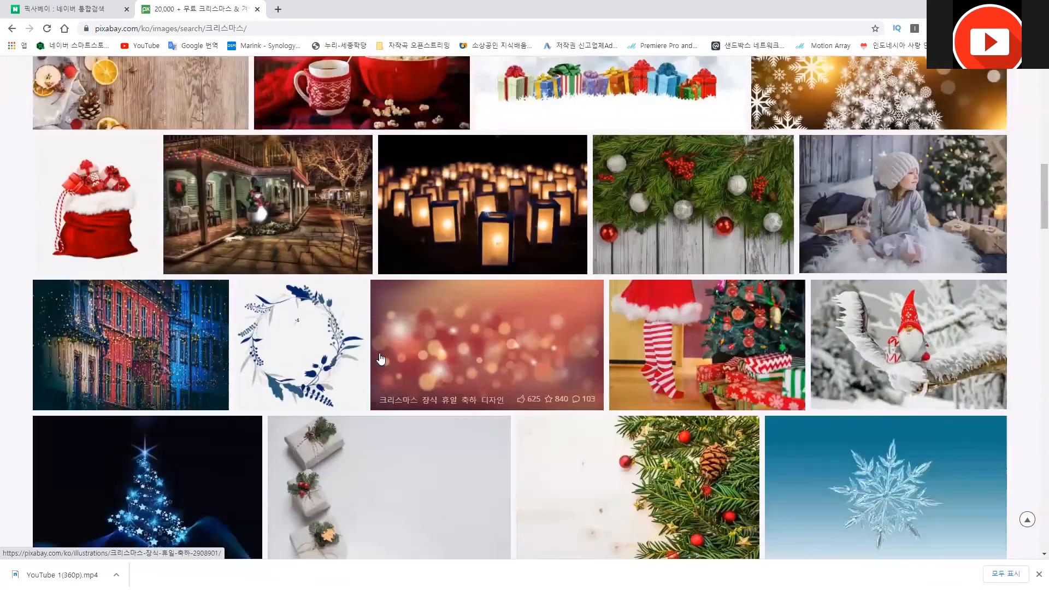
pyautogui.scroll(-1, 348, 368)
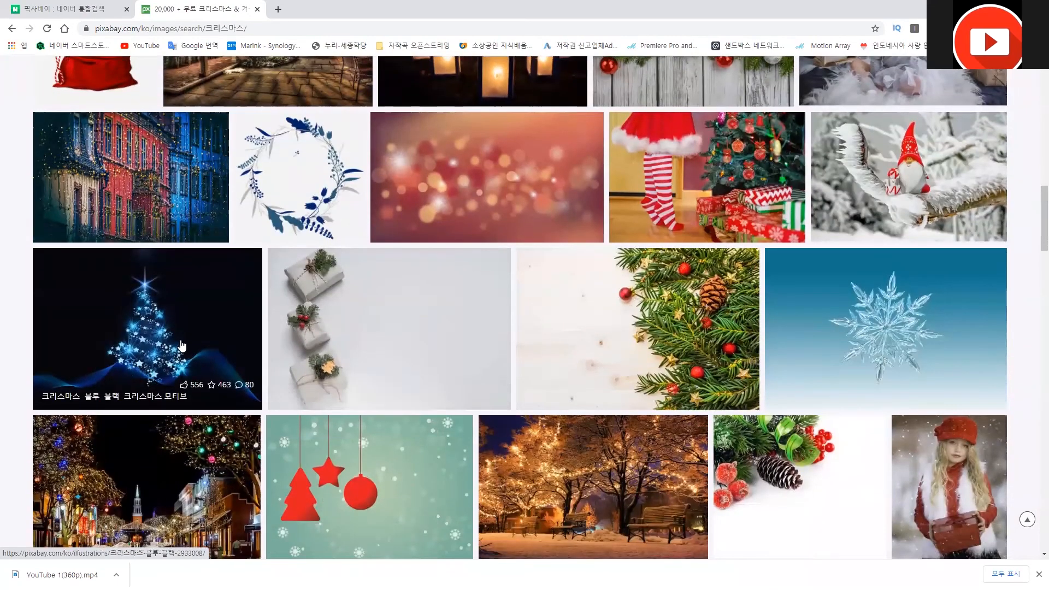
pyautogui.click(140, 323)
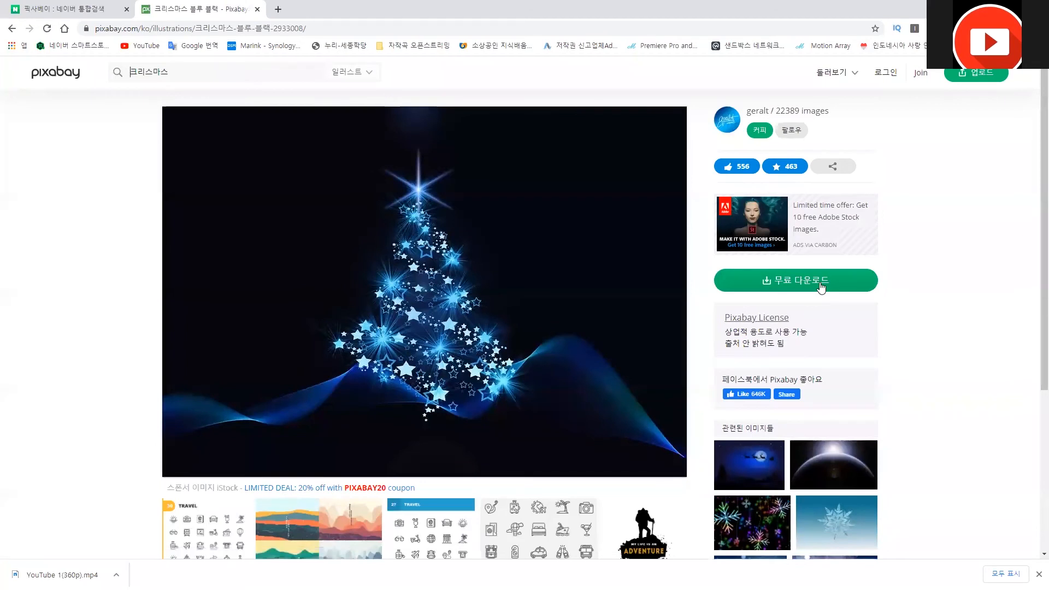
pyautogui.click(821, 288)
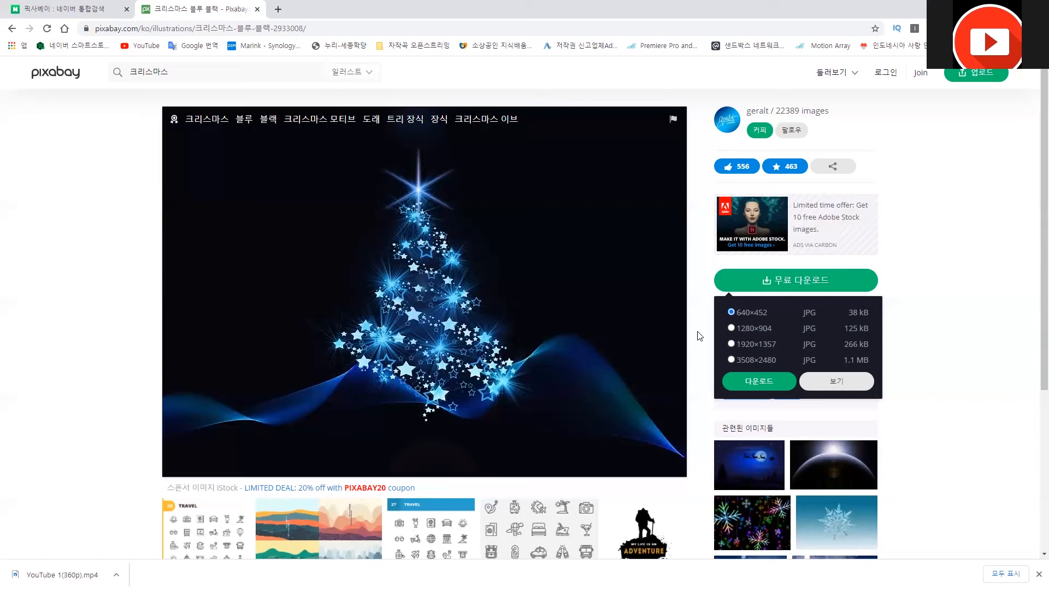
pyautogui.click(749, 385)
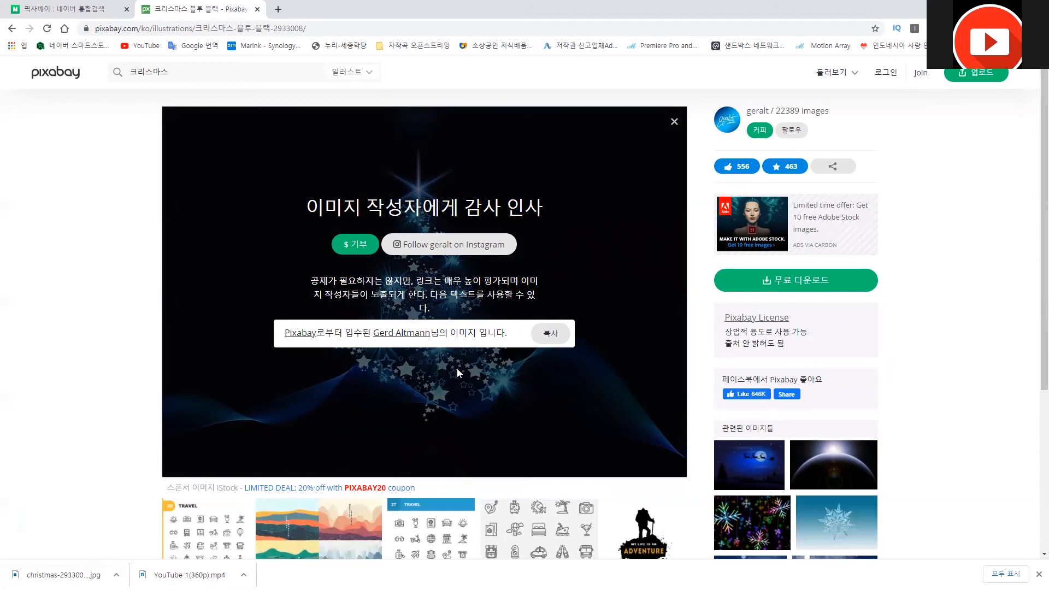
# Switch the "크리스마스" search type from illustrations to videos.
pyautogui.click(364, 82)
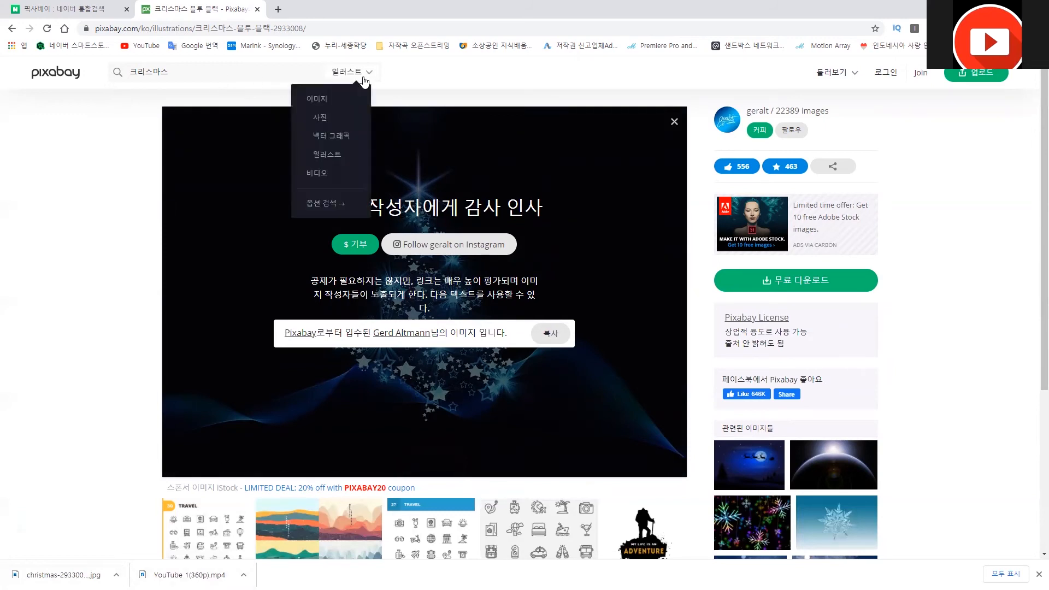
pyautogui.click(350, 174)
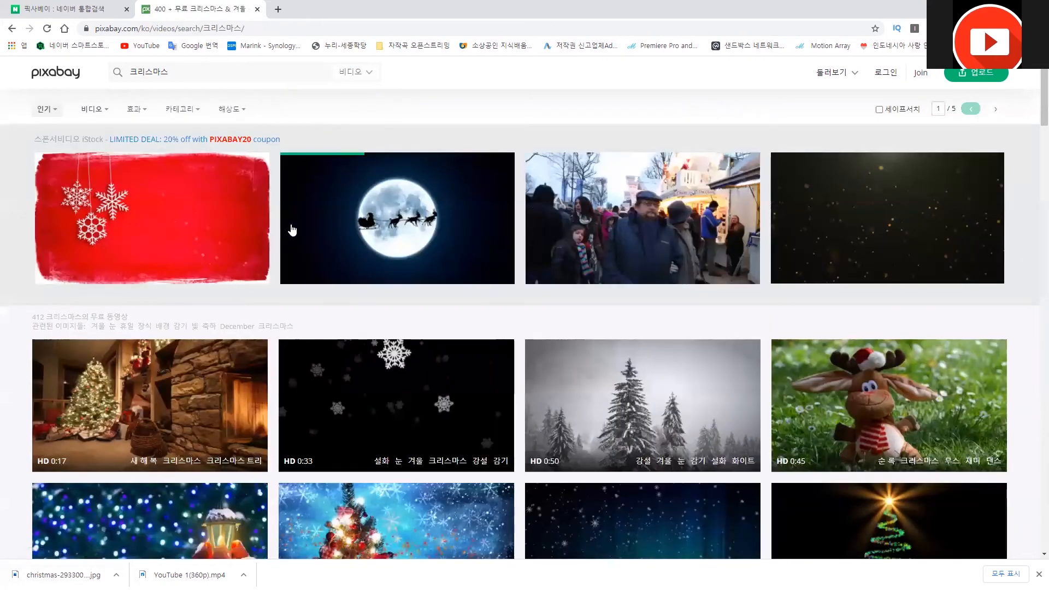
pyautogui.click(124, 81)
# Browse the Christmas video results and open the seven-second geometric background animation with a light-green star and pink shapes.
pyautogui.scroll(-3, 83, 245)
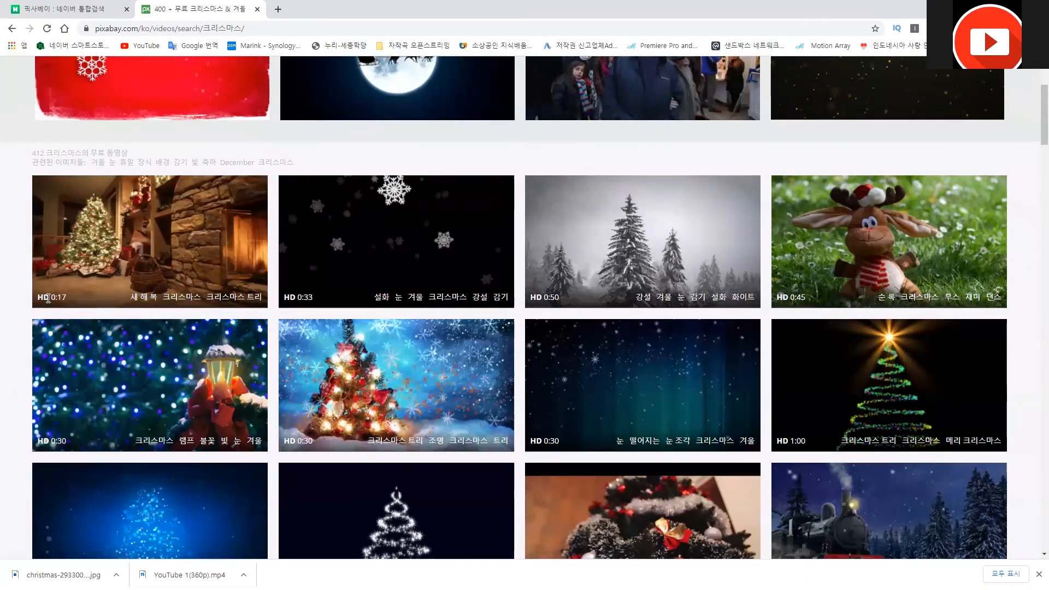
pyautogui.scroll(-6, 592, 304)
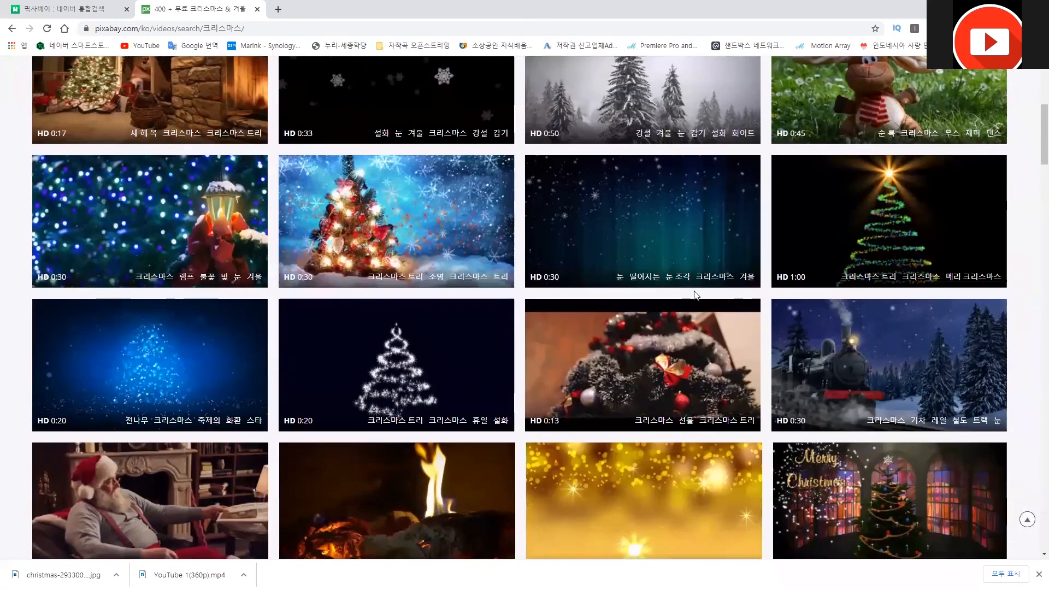
pyautogui.scroll(-5, 647, 274)
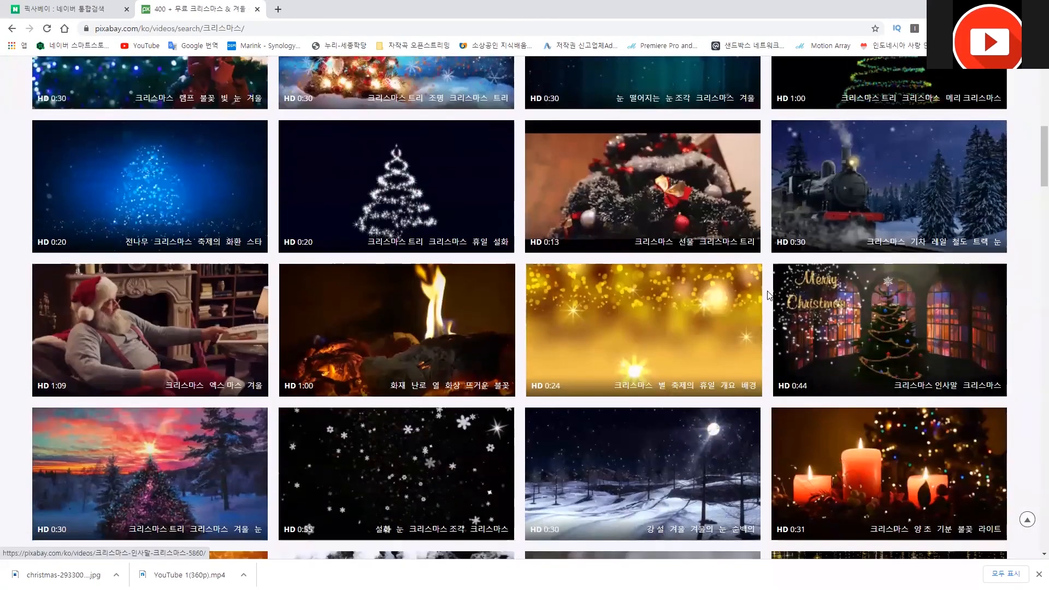
pyautogui.scroll(-18, 641, 290)
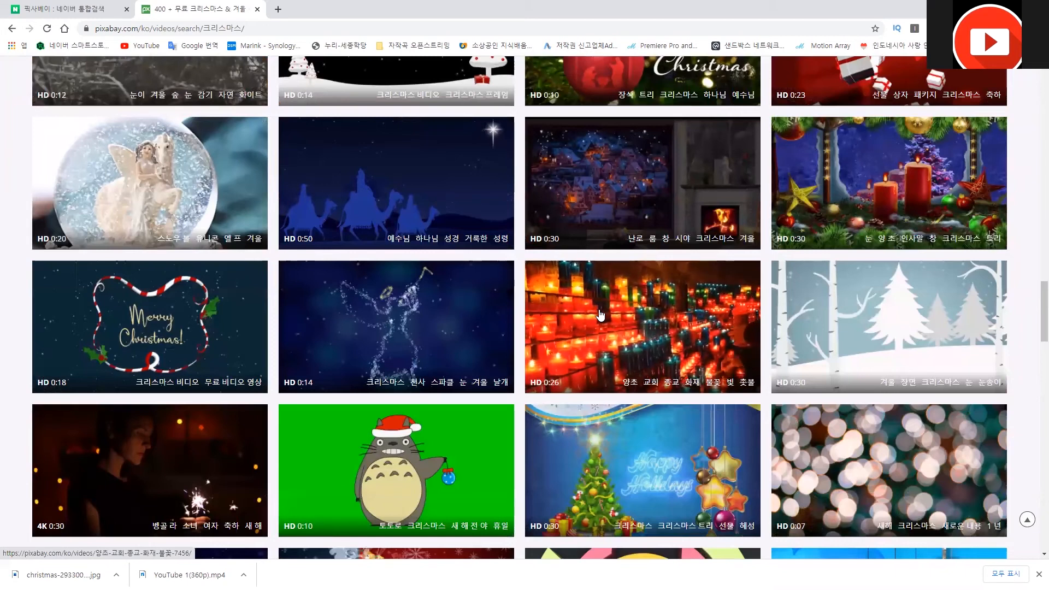
pyautogui.scroll(-2, 598, 312)
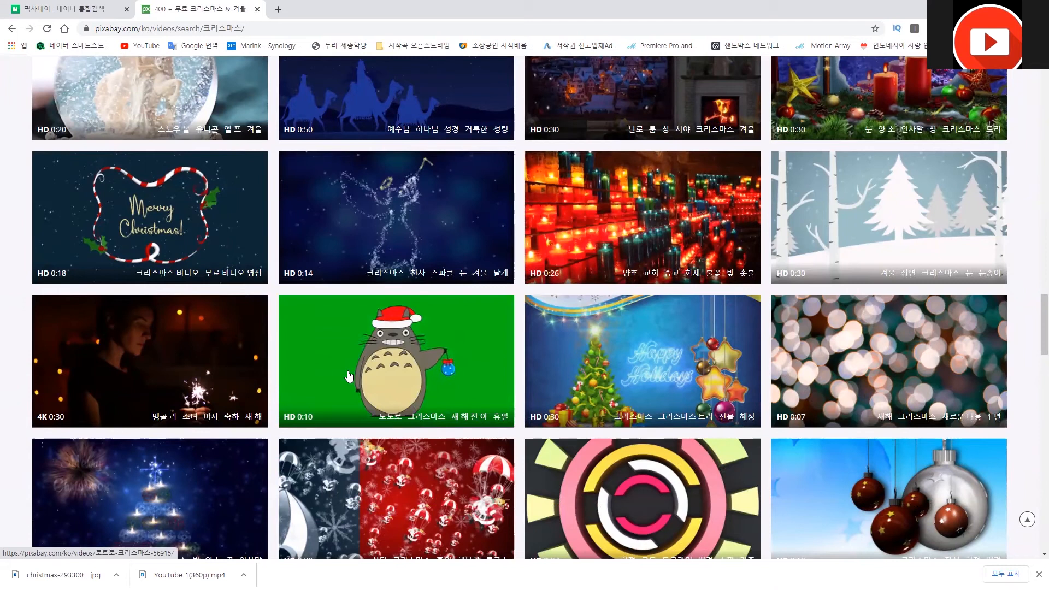
pyautogui.scroll(-1, 355, 373)
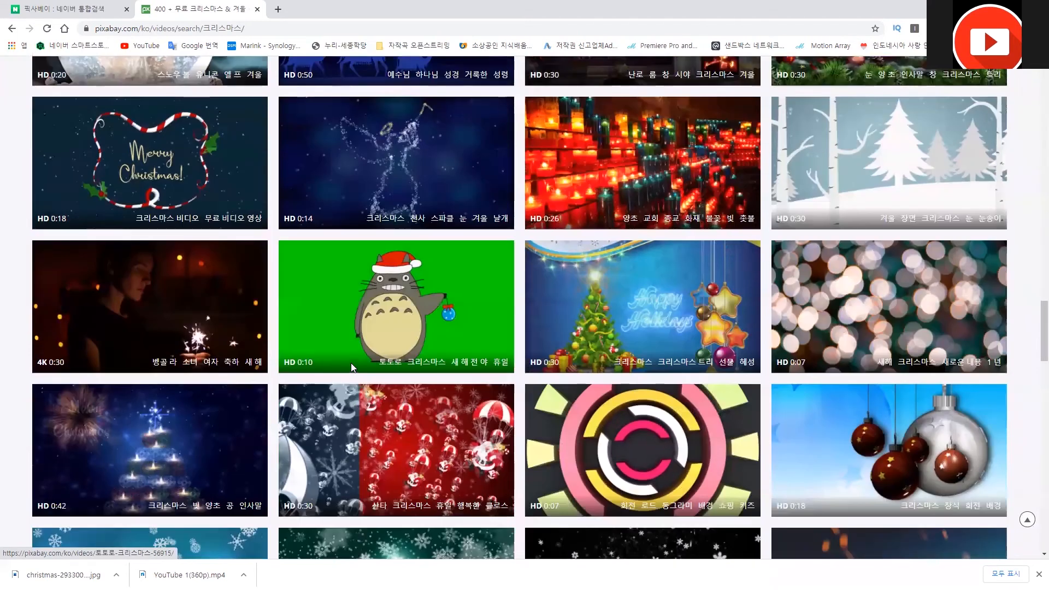
pyautogui.scroll(-4, 395, 314)
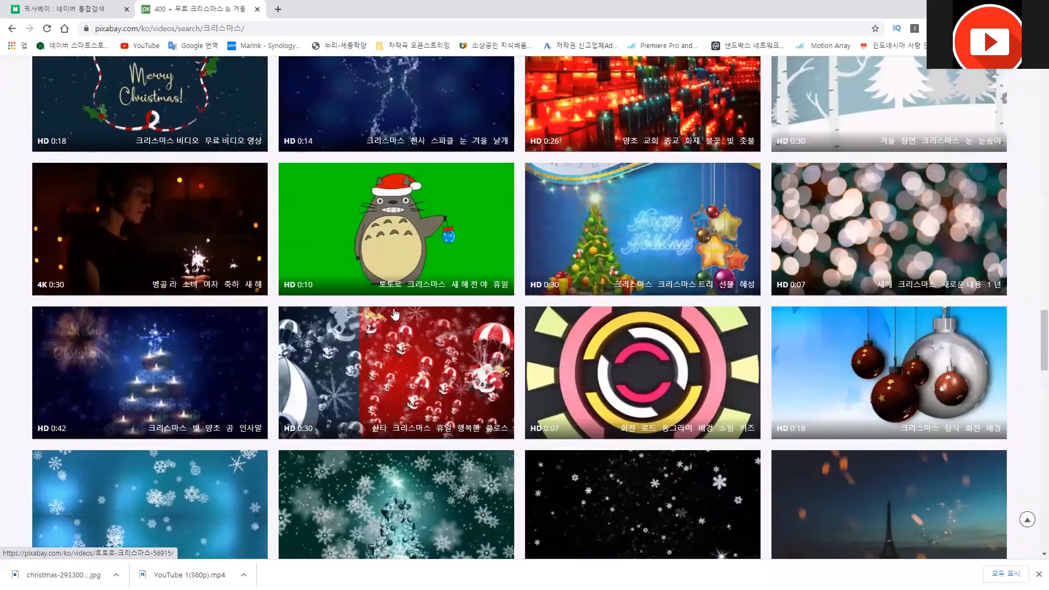
pyautogui.scroll(-4, 221, 365)
pyautogui.scroll(4, 220, 365)
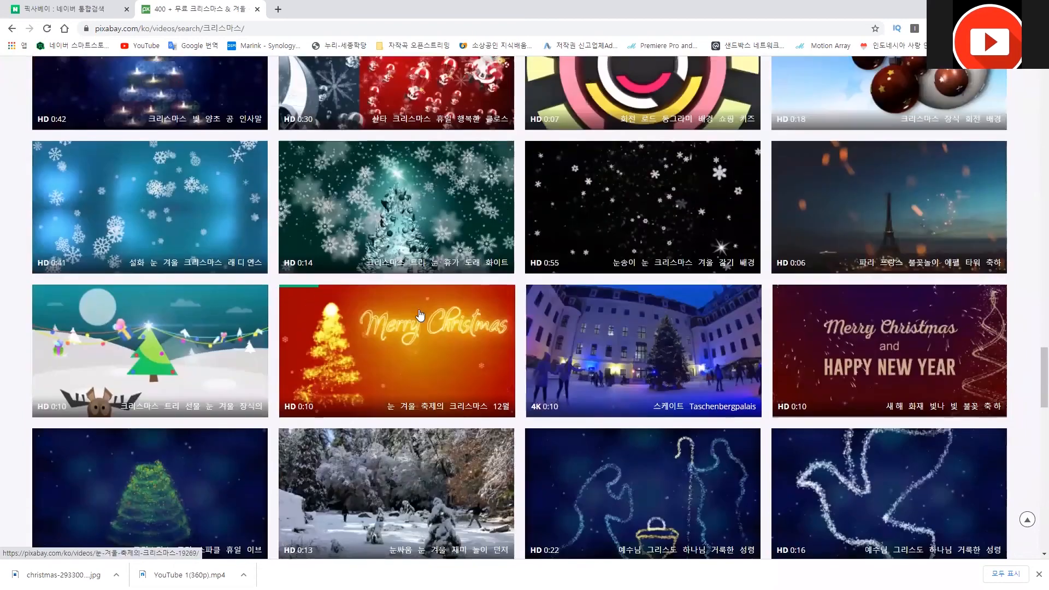
pyautogui.scroll(-4, 452, 181)
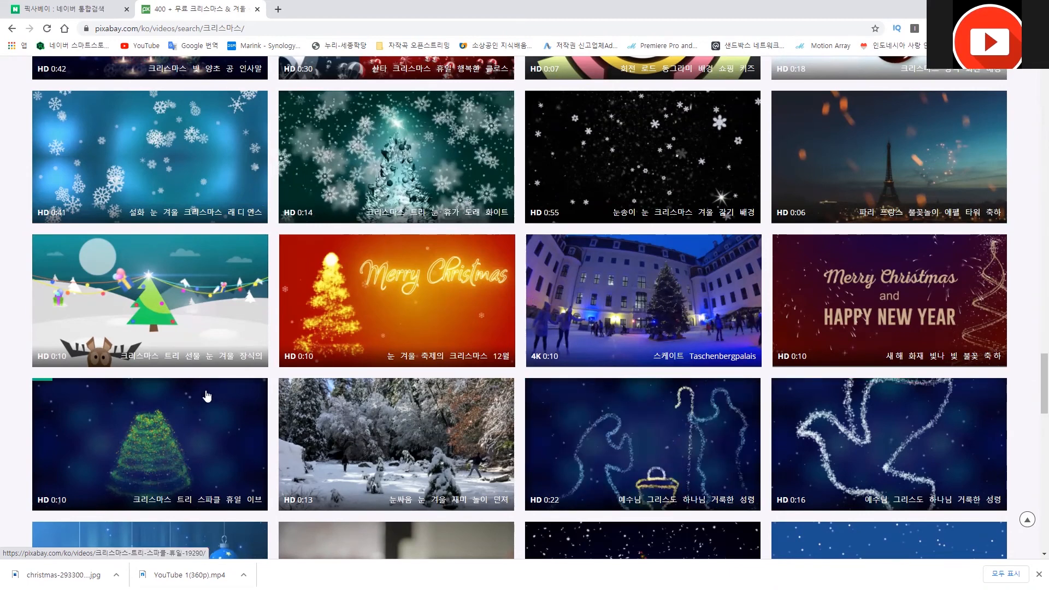
pyautogui.scroll(-5, 442, 358)
pyautogui.scroll(-5, 526, 288)
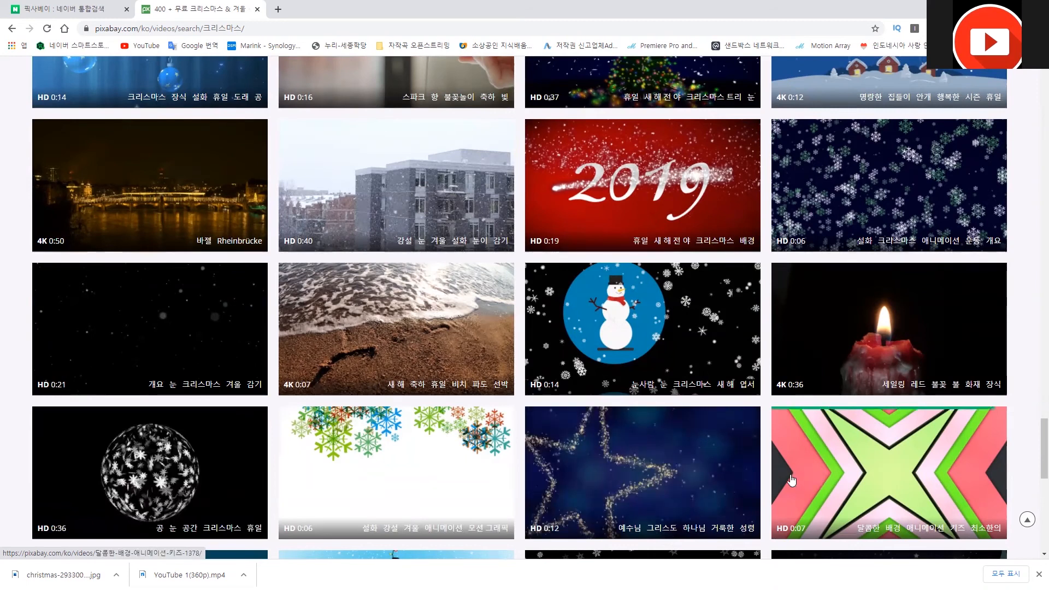
pyautogui.scroll(-5, 808, 433)
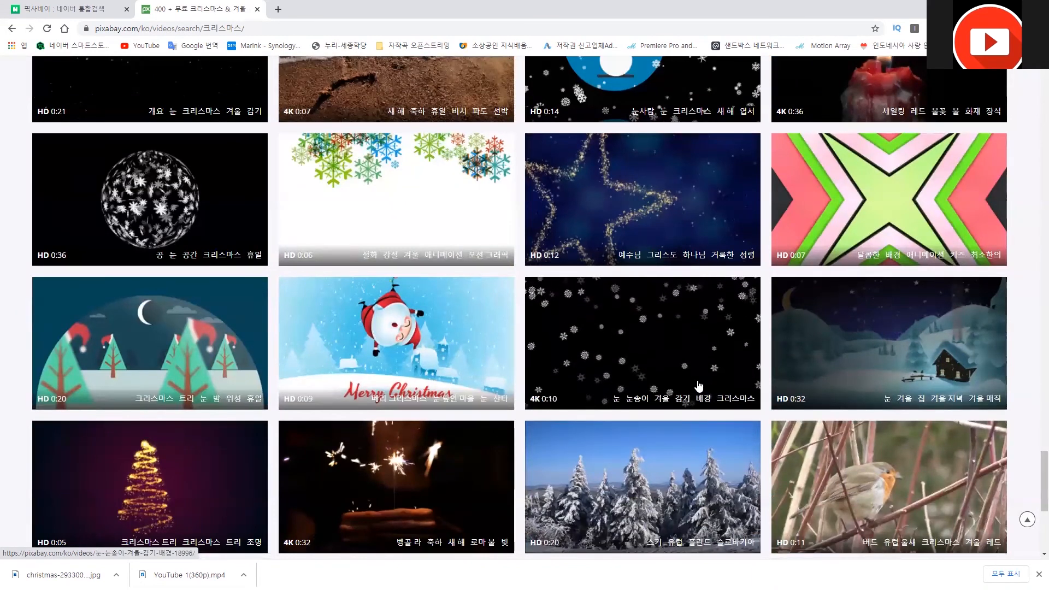
pyautogui.click(861, 171)
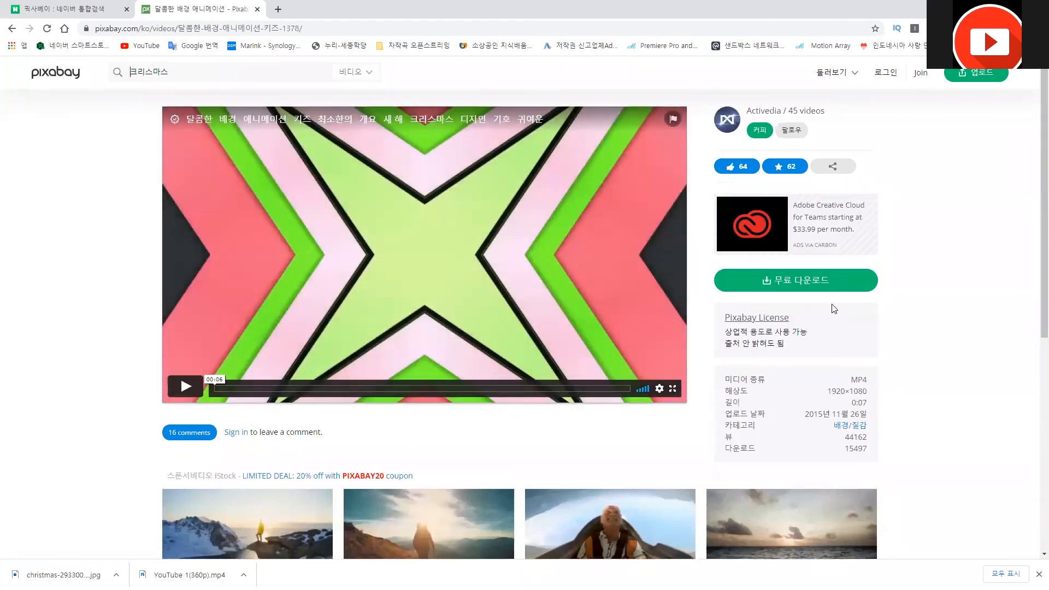
# Preview the geometric background animation, download it free as the 1920×1080 MP4, and open its download folder.
pyautogui.click(809, 282)
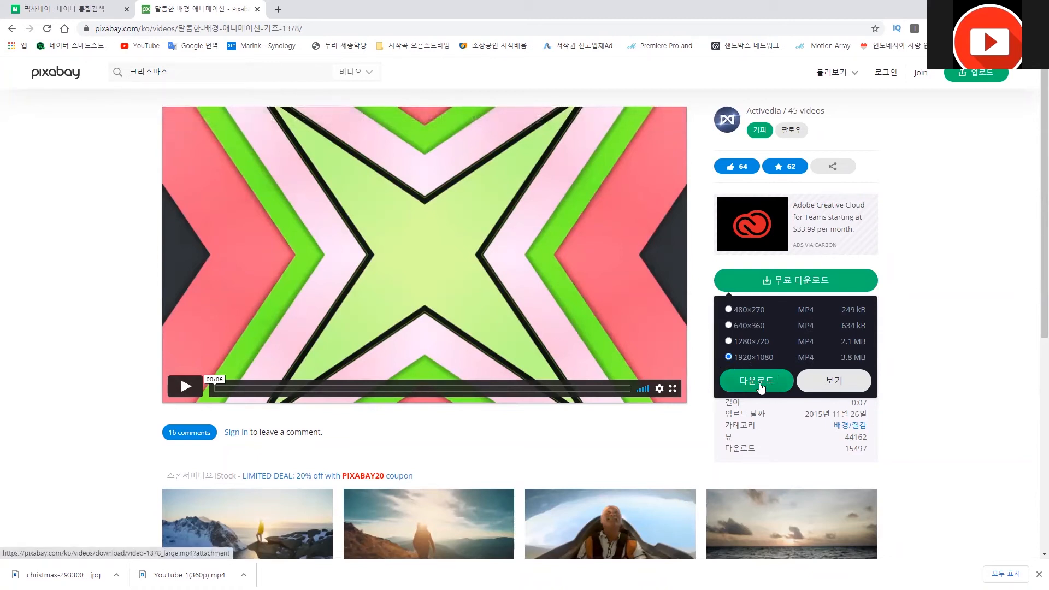
pyautogui.click(186, 388)
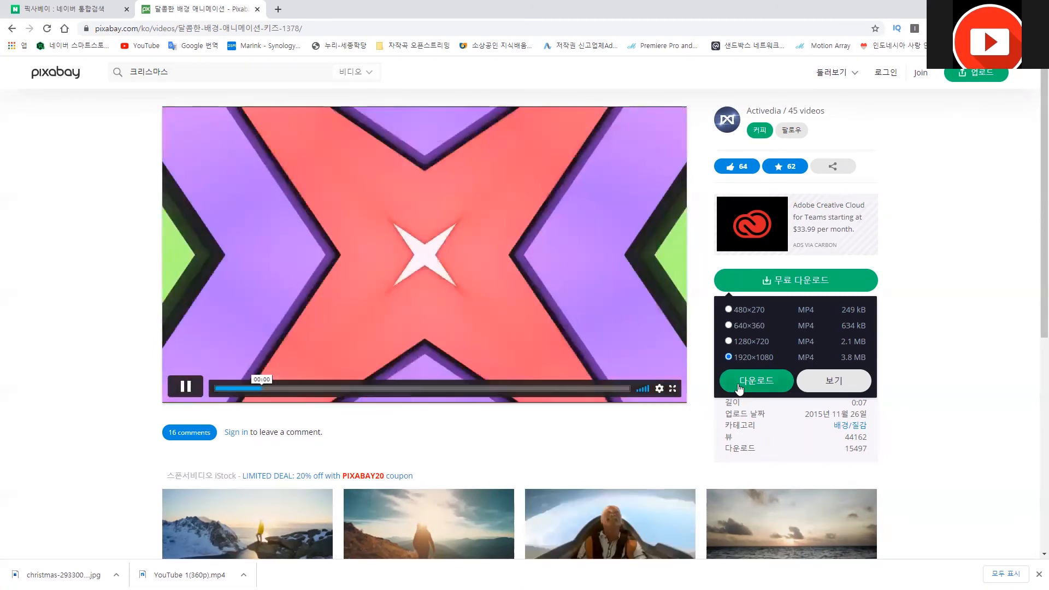
pyautogui.click(743, 385)
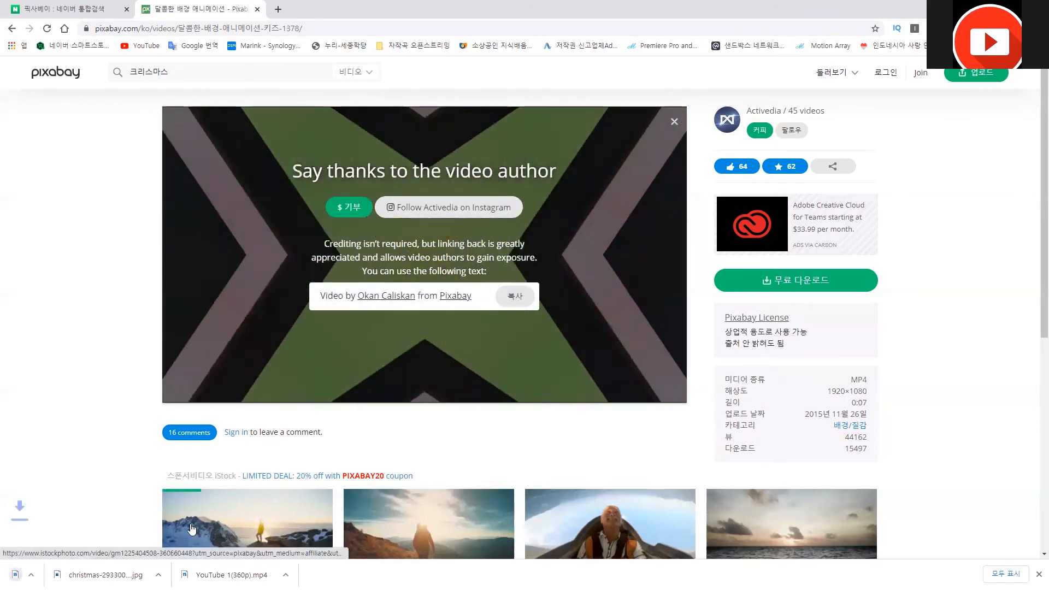
pyautogui.click(116, 575)
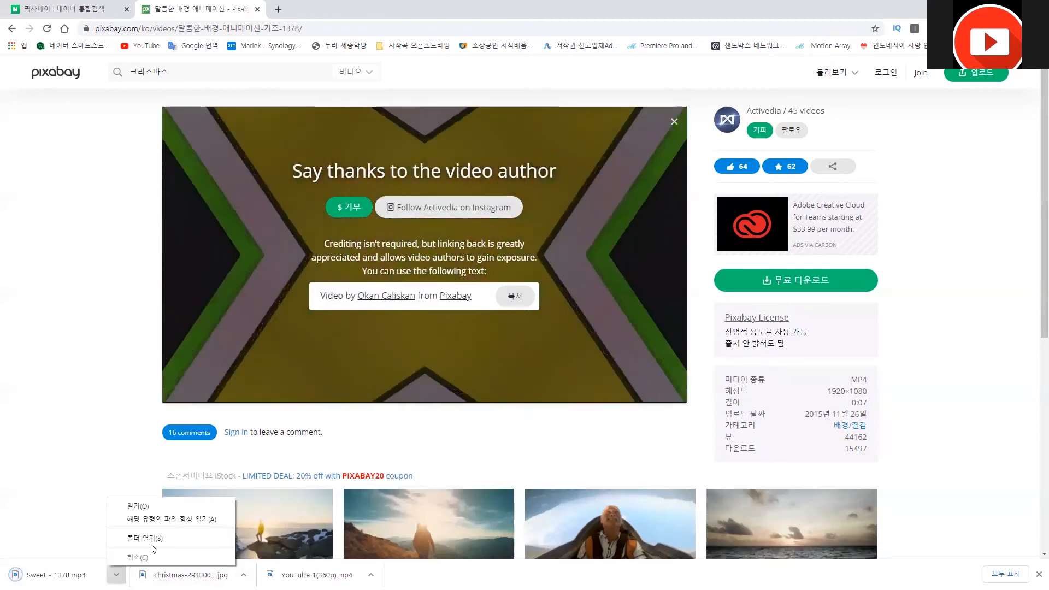
pyautogui.click(145, 539)
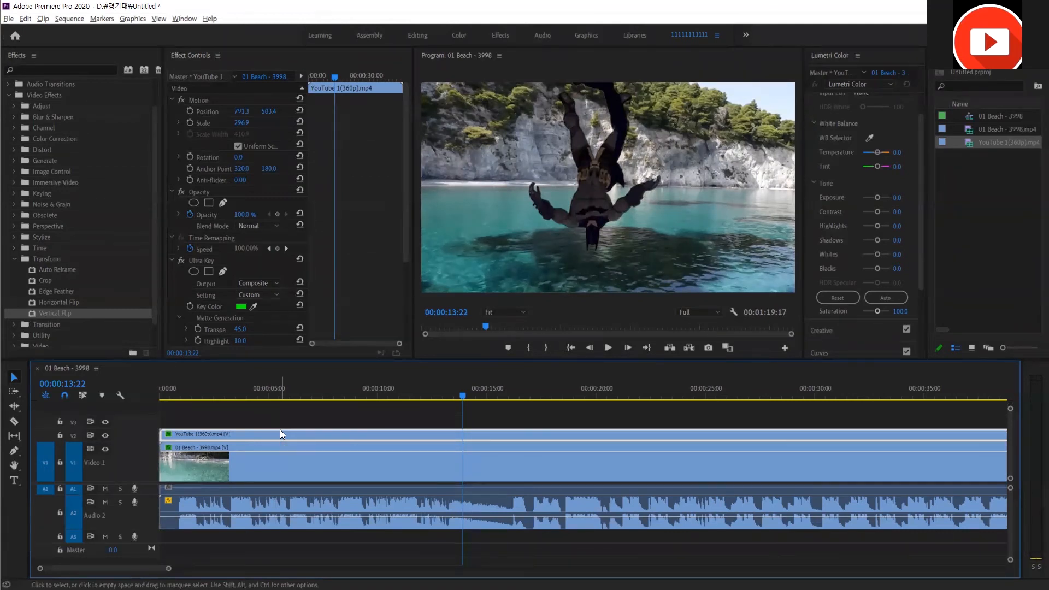
# Switch to Premiere Pro, delete the 01 Beach - 3998.mp4 video clip, and place Sweet - 1378.mp4 at the start of V3.
pyautogui.click(275, 464)
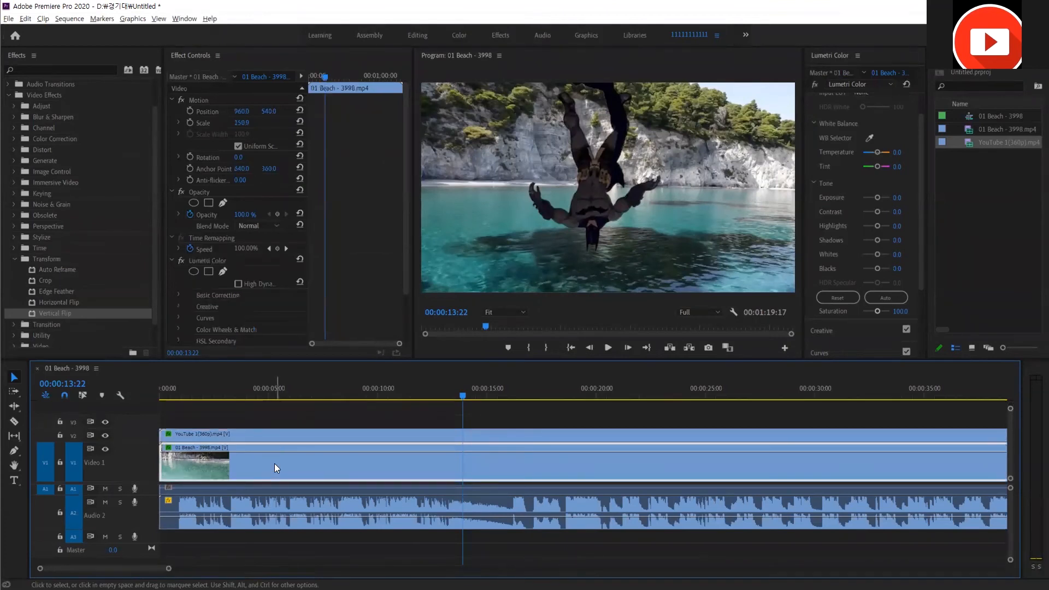
pyautogui.press('Delete')
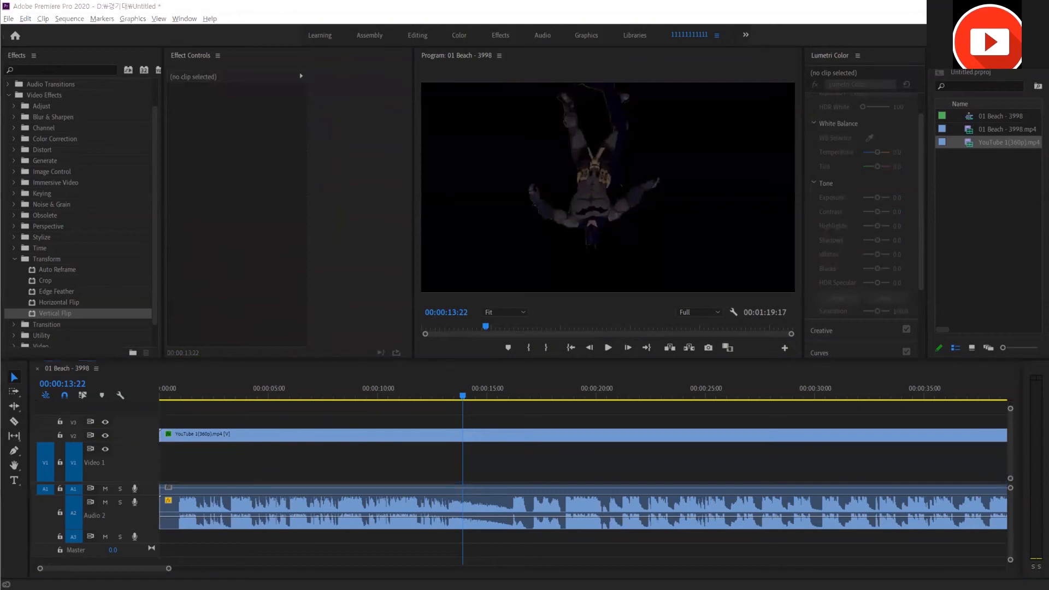
pyautogui.moveTo(536, 412); pyautogui.dragTo(161, 416)
pyautogui.click(175, 393)
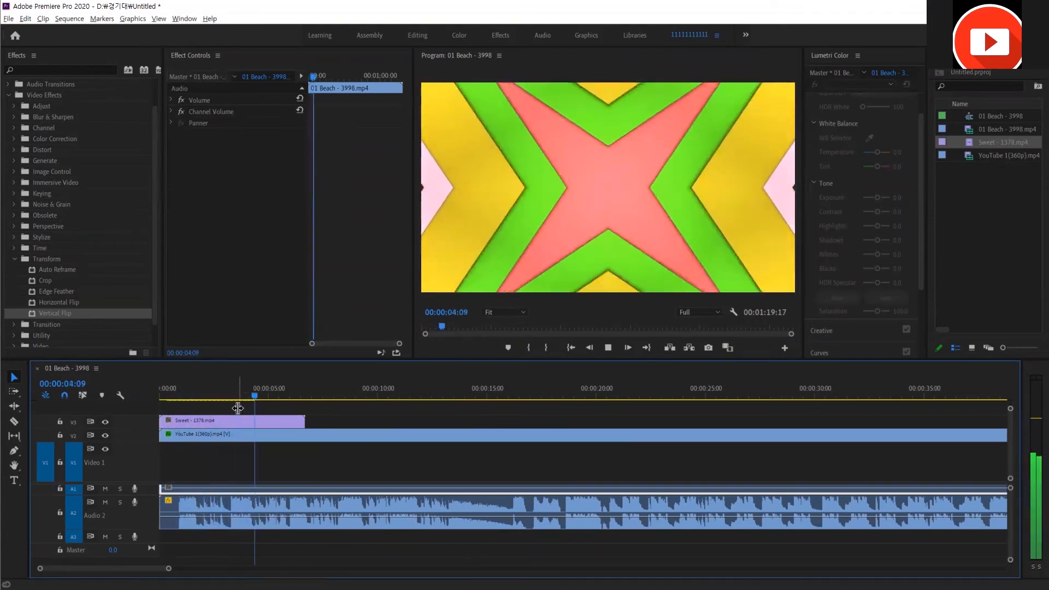
pyautogui.press('space')
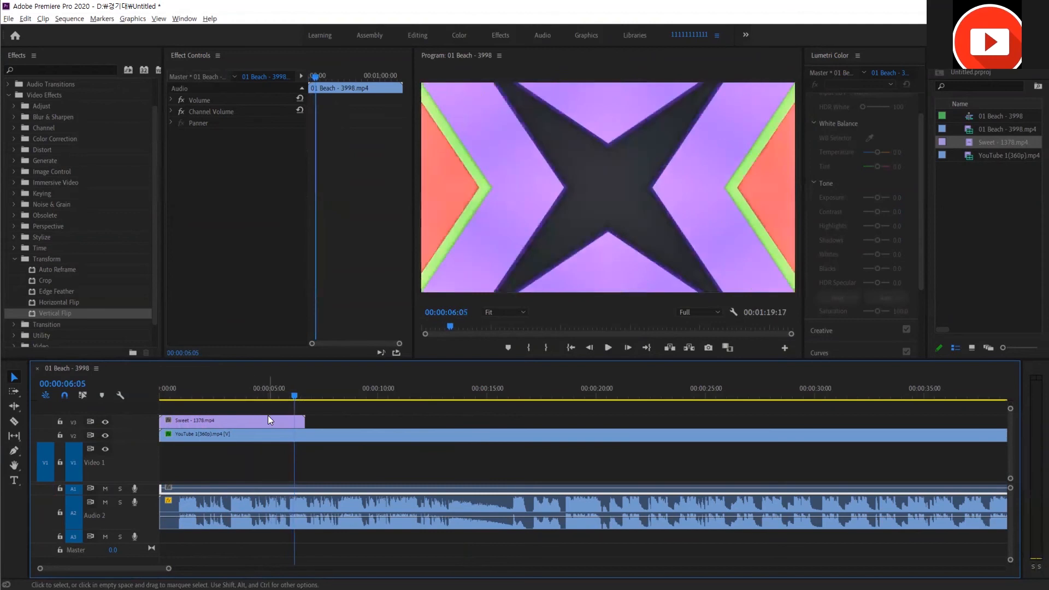
# Ripple-trim the sequence's opening up to 00:00:00:21 and realign the Sweet - 1378.mp4 clip to the start of V3.
pyautogui.moveTo(256, 417); pyautogui.dragTo(271, 417)
pyautogui.click(176, 389)
pyautogui.click(178, 390)
pyautogui.click(233, 427)
pyautogui.moveTo(204, 421); pyautogui.dragTo(227, 418)
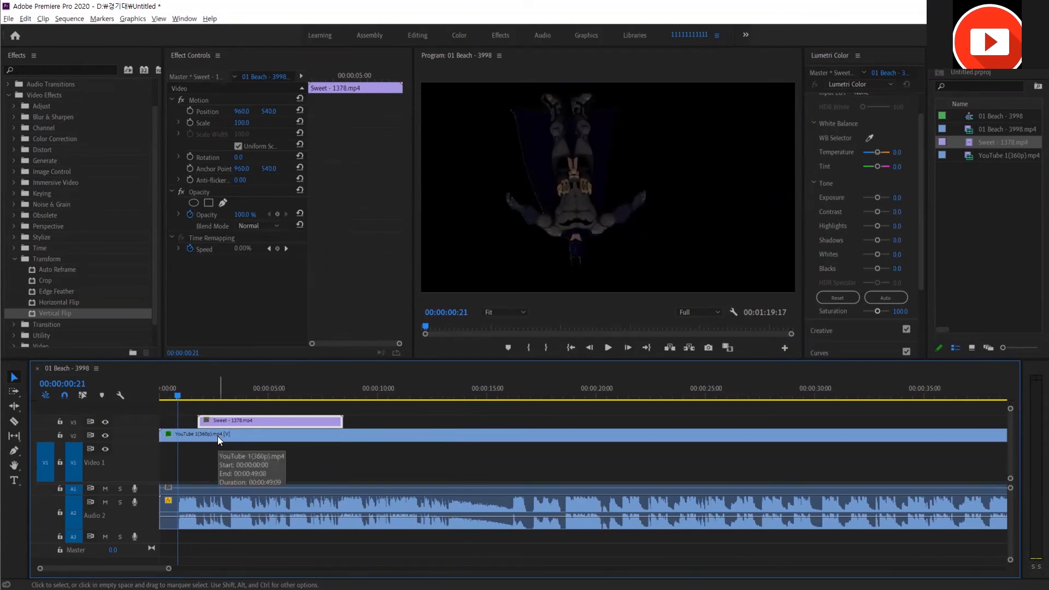
pyautogui.hotkey('ctrl', 'z')
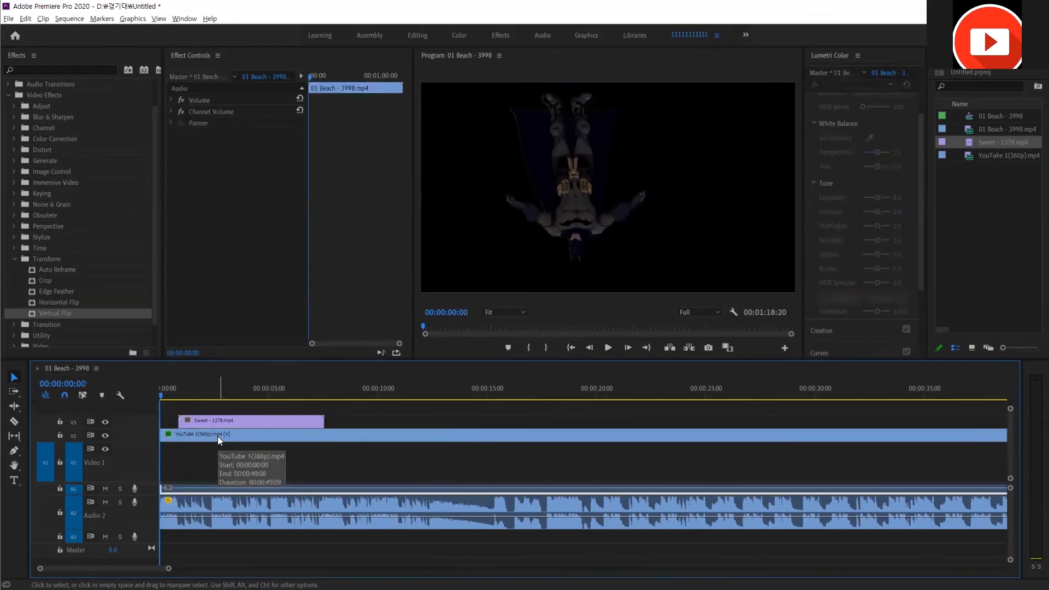
pyautogui.moveTo(250, 423); pyautogui.dragTo(210, 388)
pyautogui.click(199, 395)
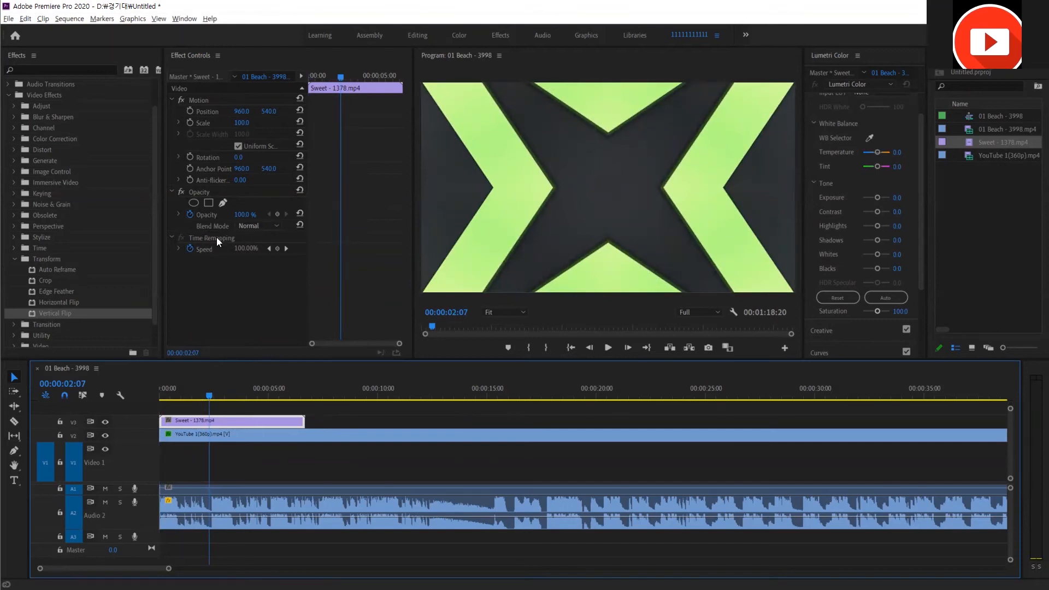
# Try the Lighten, Screen, Color Dodge, Linear Dodge (Add) and Lighter Color blend modes on the Sweet - 1378.mp4 clip.
pyautogui.click(267, 227)
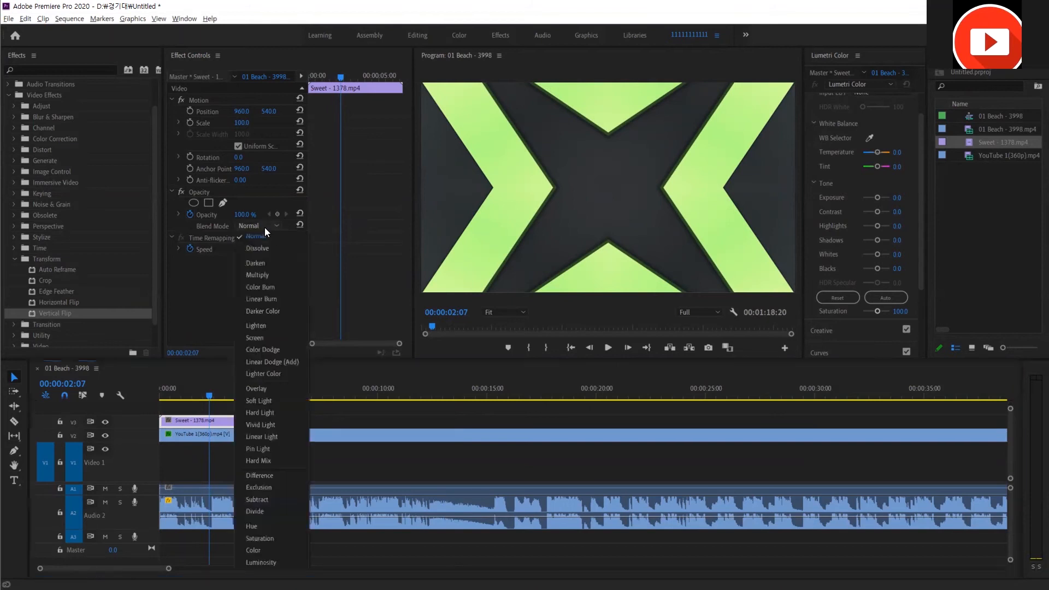
pyautogui.click(286, 324)
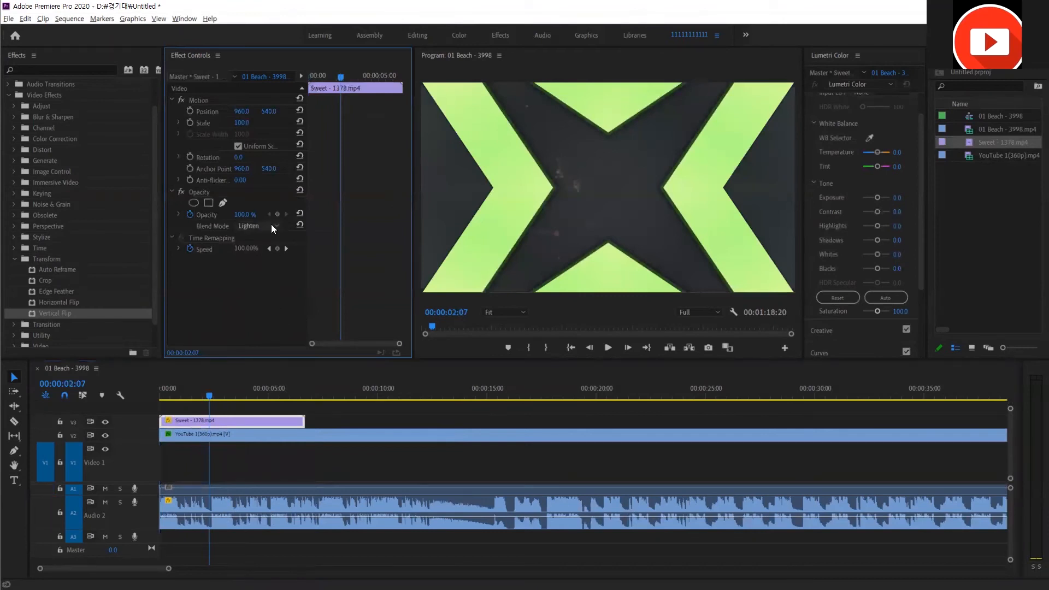
pyautogui.click(271, 224)
pyautogui.click(272, 335)
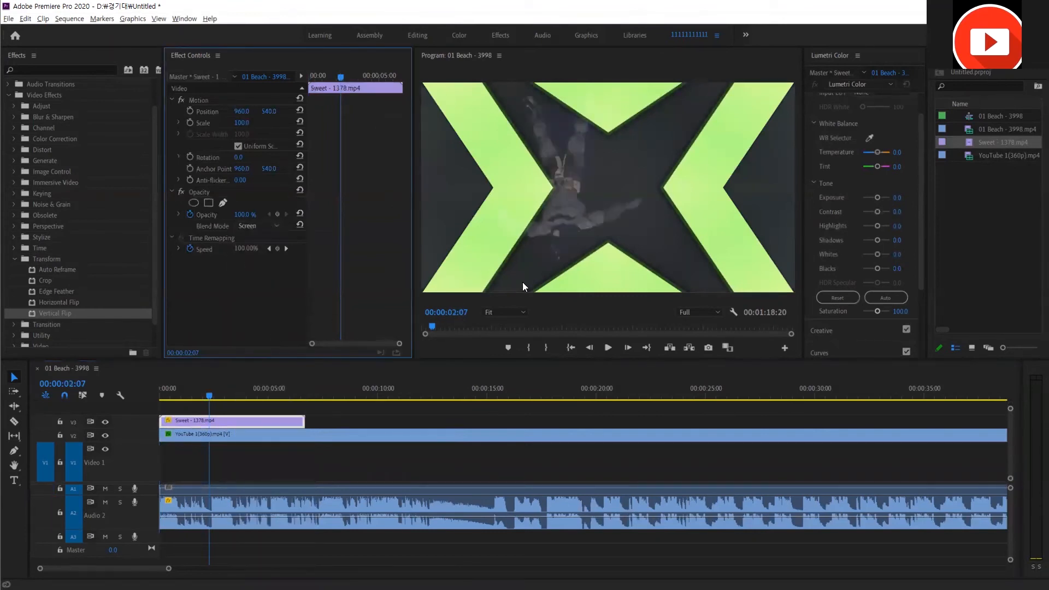
pyautogui.click(246, 226)
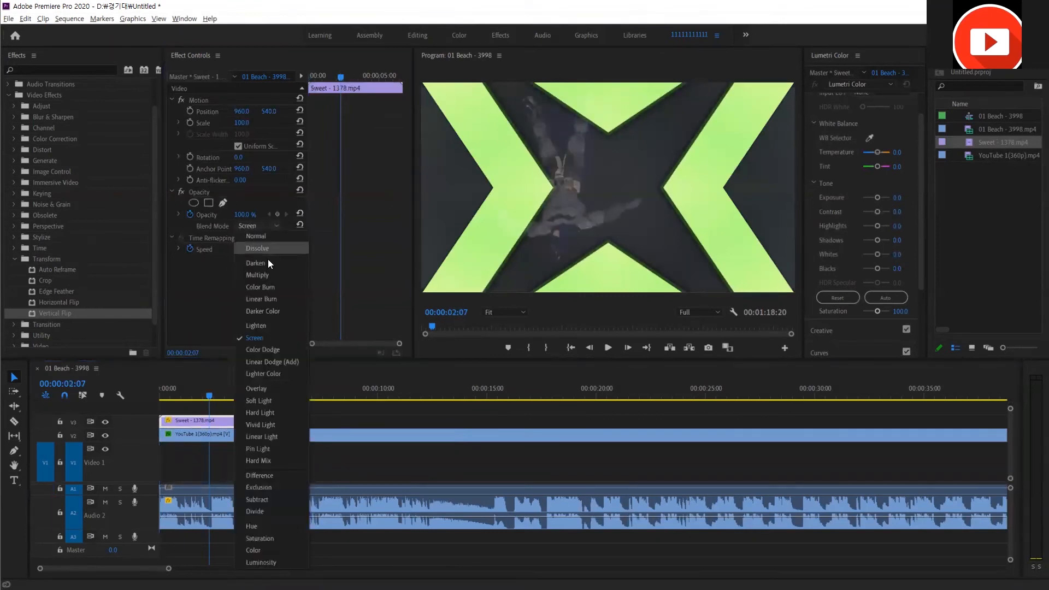
pyautogui.click(298, 351)
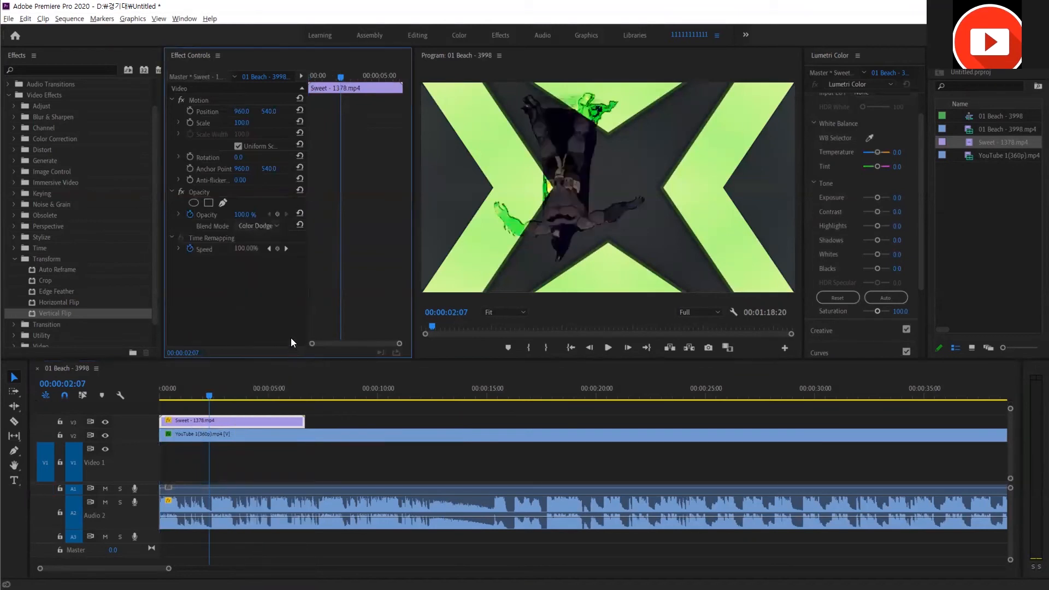
pyautogui.click(265, 229)
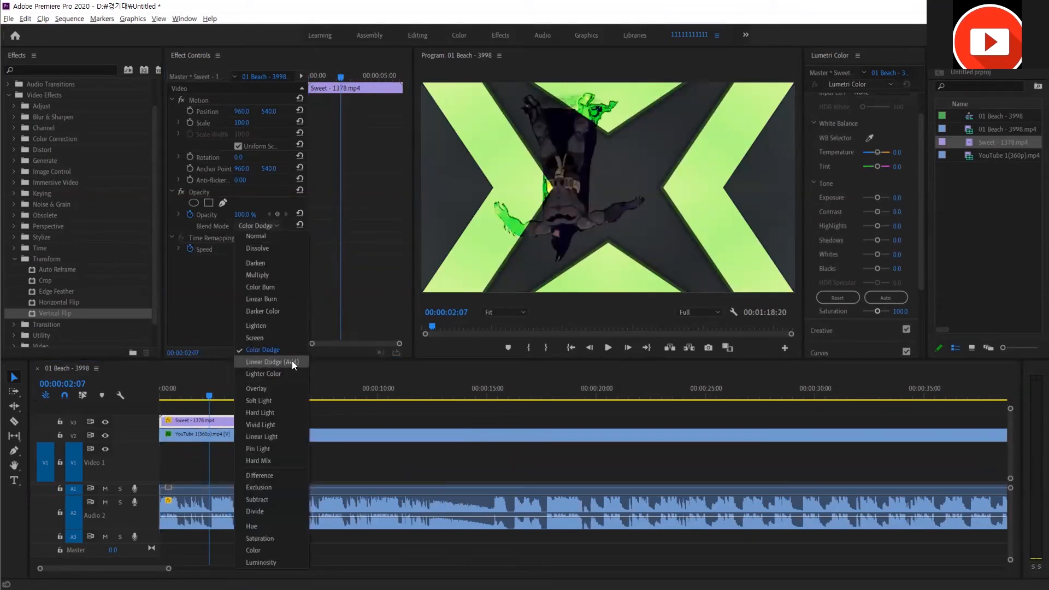
pyautogui.click(292, 362)
pyautogui.click(259, 230)
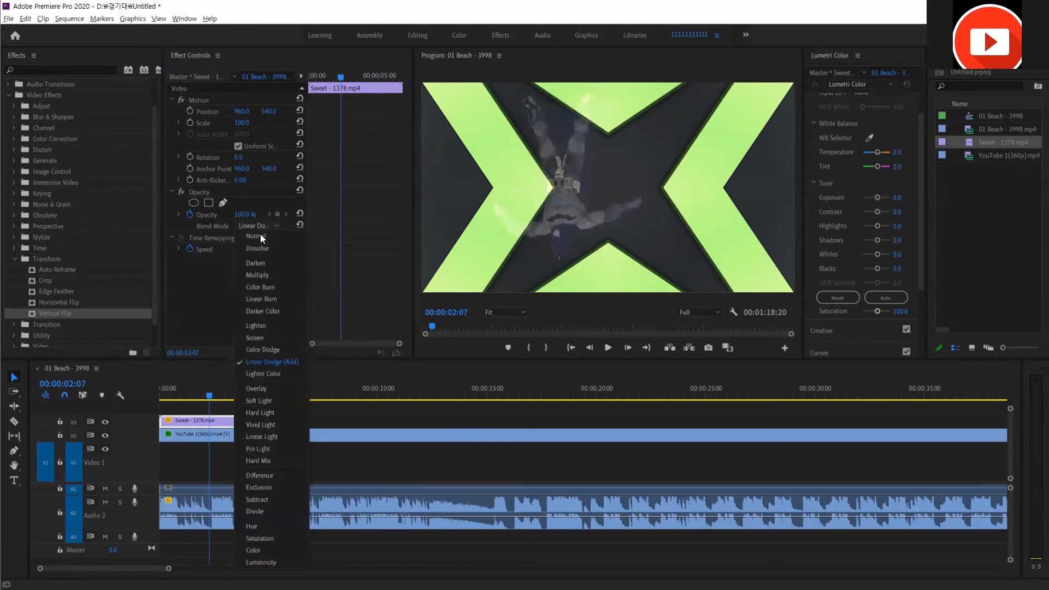
pyautogui.click(293, 372)
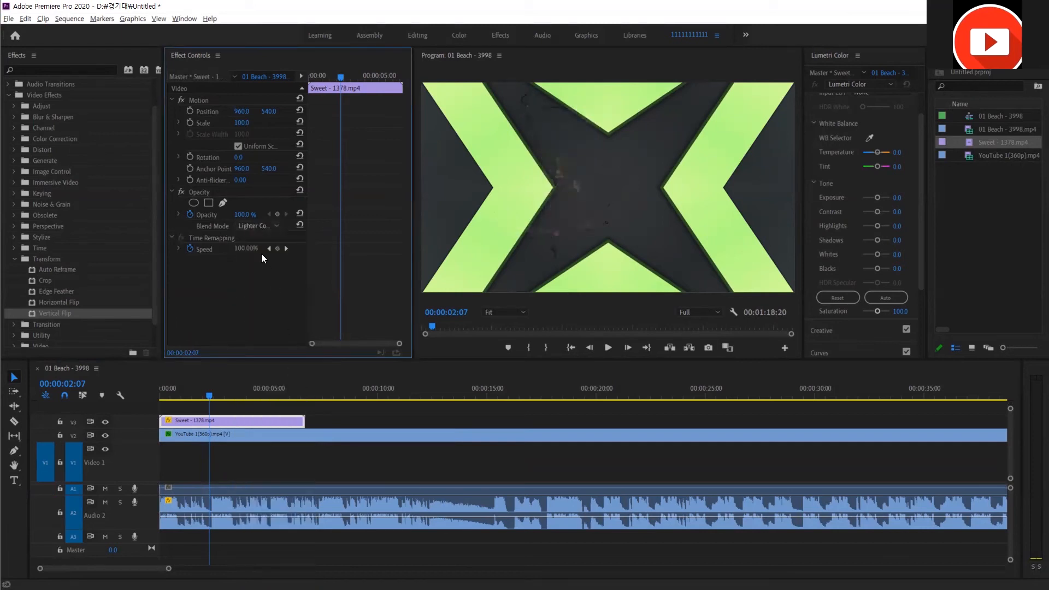
# Try the Lighten, Darken and Color Burn blend modes on the Sweet - 1378.mp4 clip, then restore Normal.
pyautogui.click(260, 226)
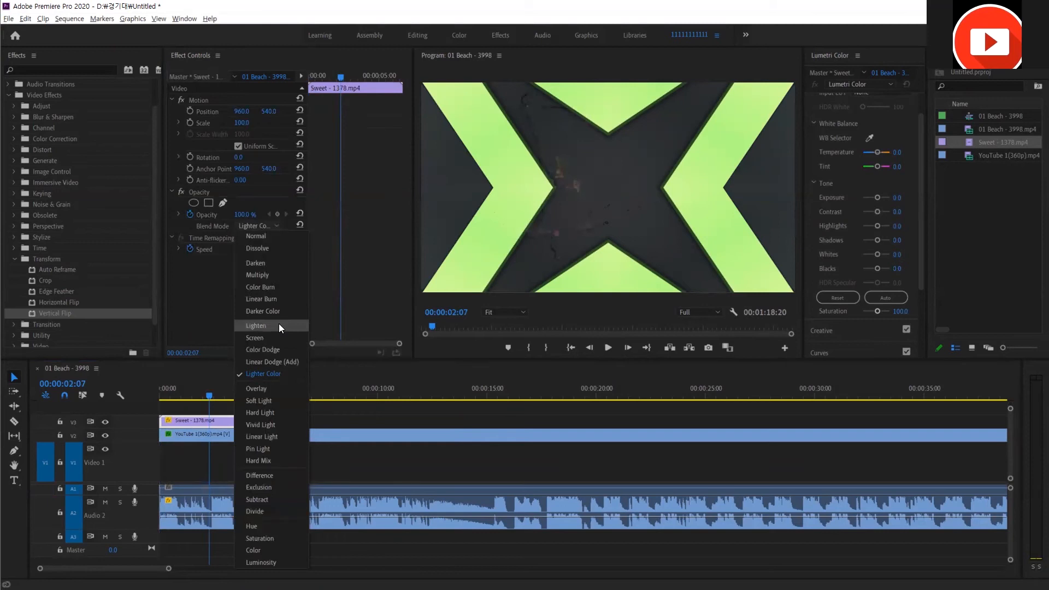
pyautogui.click(279, 323)
pyautogui.click(268, 224)
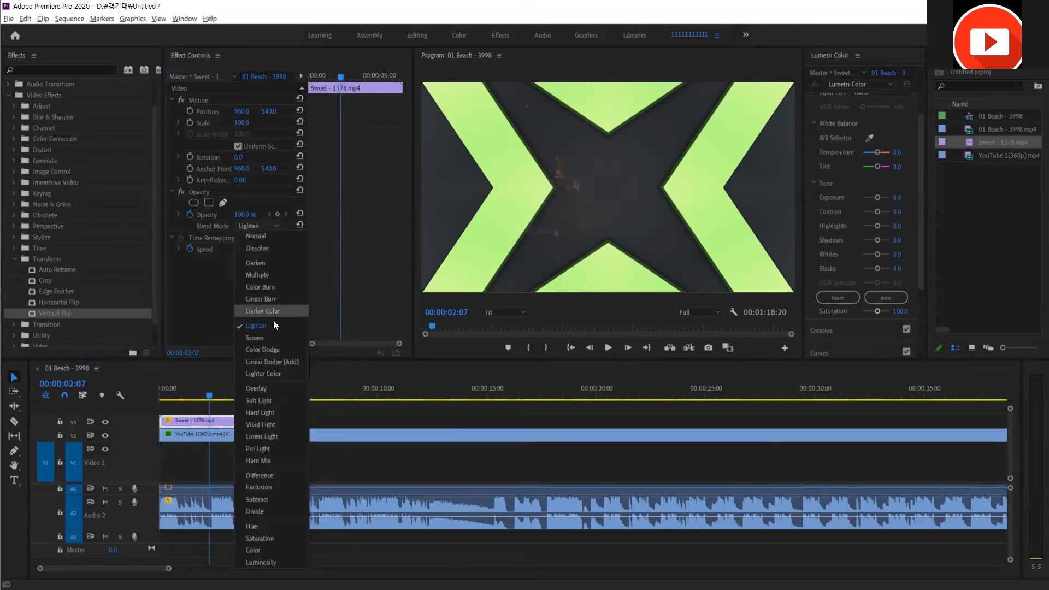
pyautogui.click(268, 264)
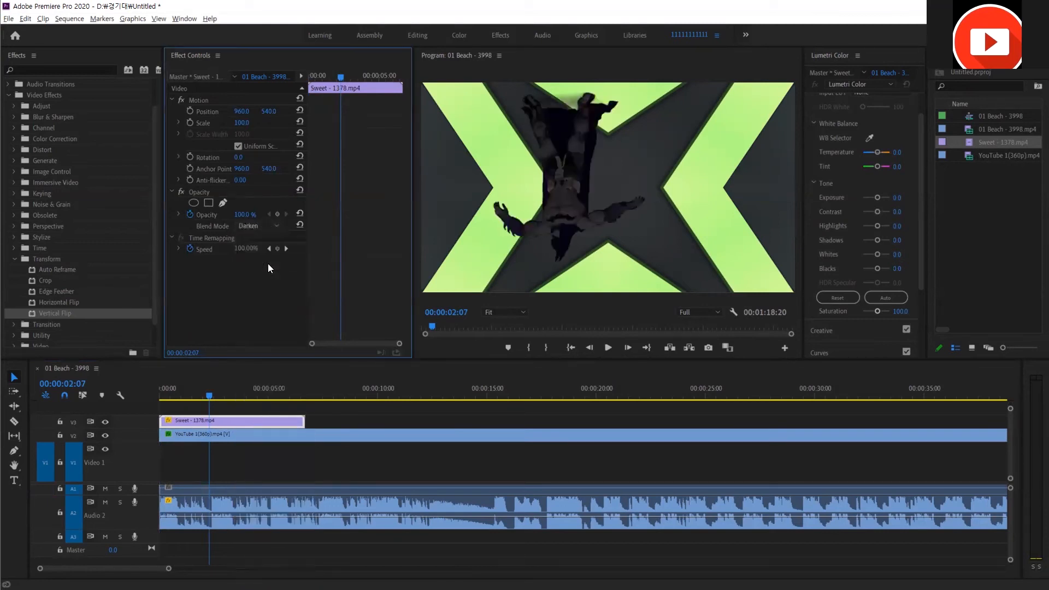
pyautogui.click(264, 224)
pyautogui.click(265, 292)
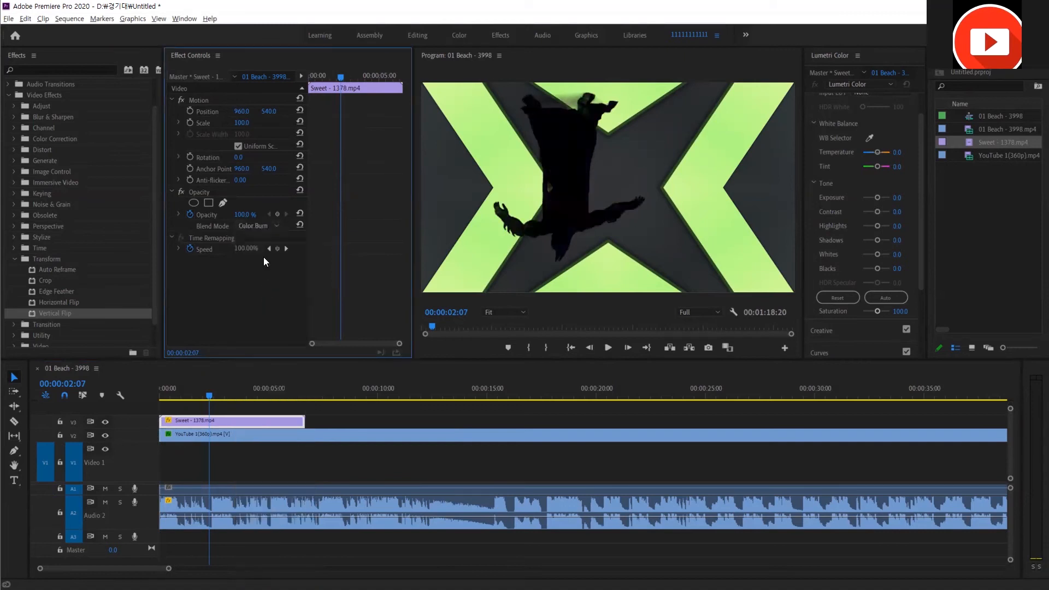
pyautogui.click(263, 223)
pyautogui.click(264, 236)
# Apply the Luma Key effect to the Sweet - 1378.mp4 clip and move the YouTube 1(360p).mp4 clip above it onto V4.
pyautogui.click(83, 70)
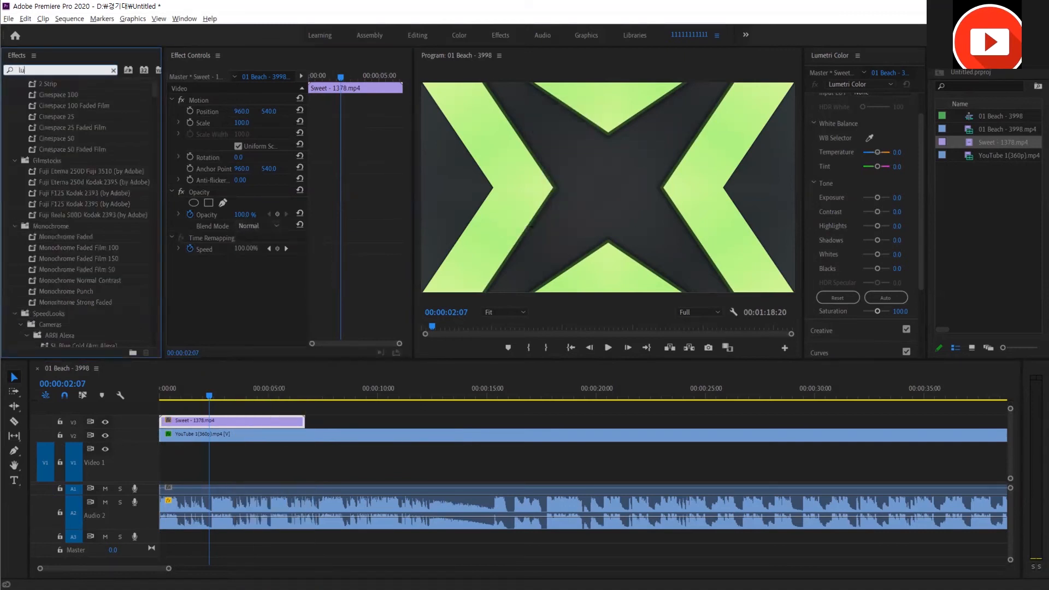
pyautogui.write('ma')
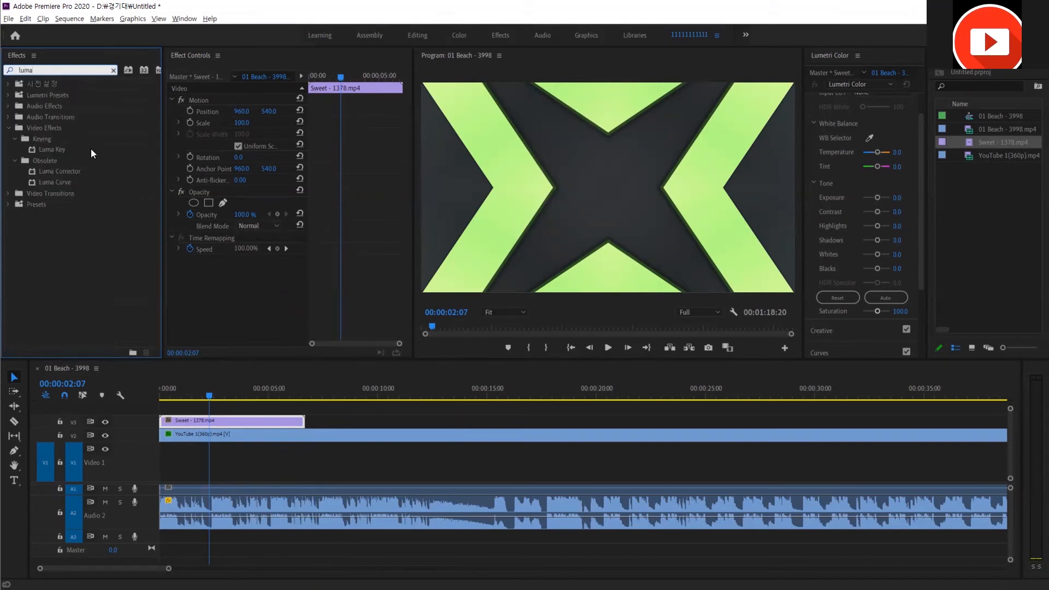
pyautogui.moveTo(57, 151); pyautogui.dragTo(247, 414)
pyautogui.click(182, 384)
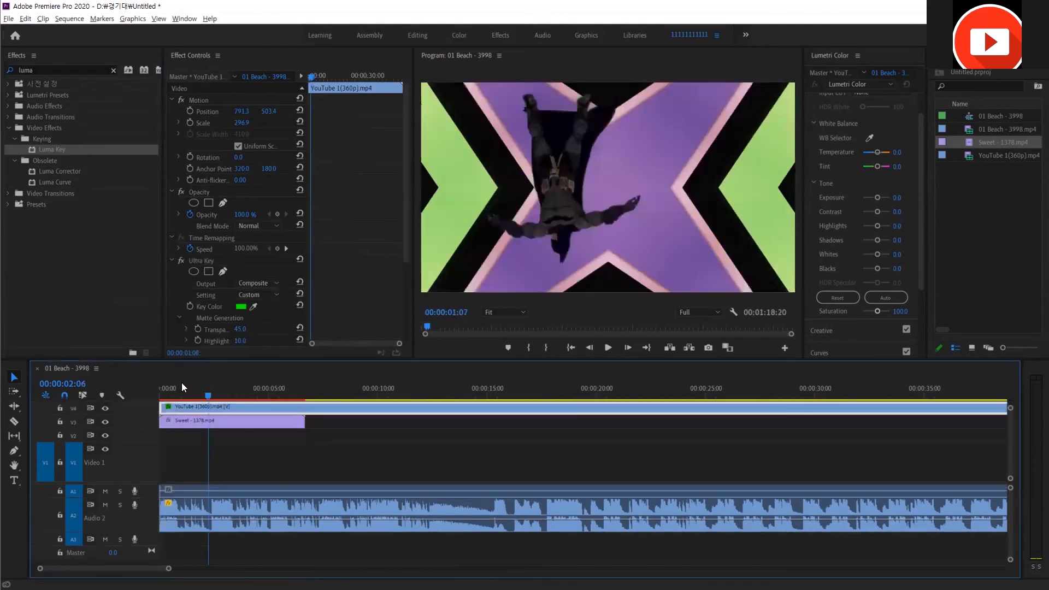
pyautogui.press('space')
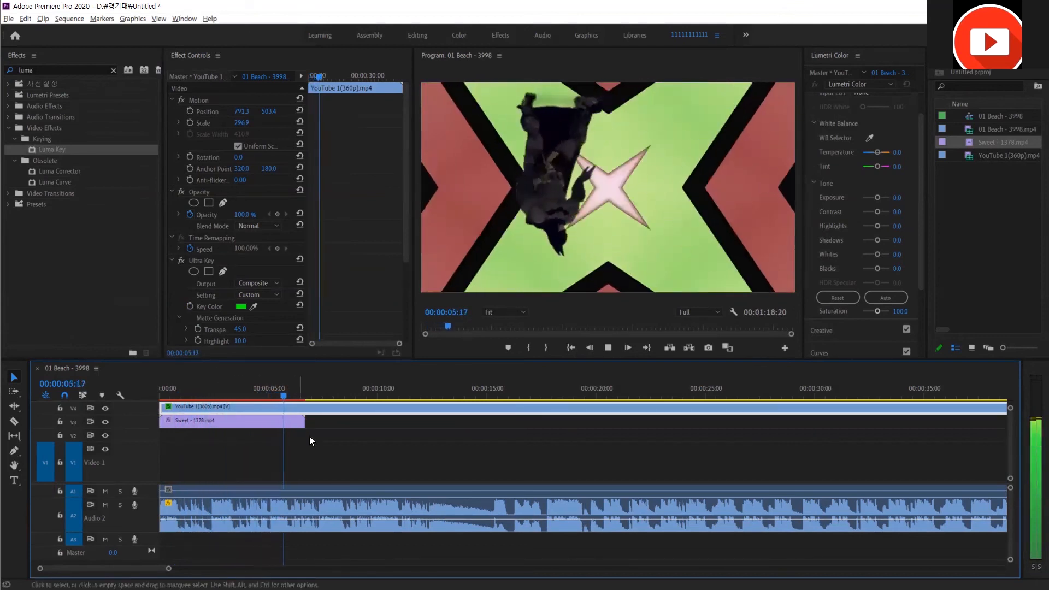
pyautogui.press('space')
# Remove the Vertical Flip effect from the YouTube 1(360p).mp4 clip and play back the upright figure.
pyautogui.click(269, 395)
pyautogui.moveTo(269, 395)
pyautogui.mouseDown()
pyautogui.moveTo(297, 403)
pyautogui.moveTo(285, 407)
pyautogui.mouseUp()
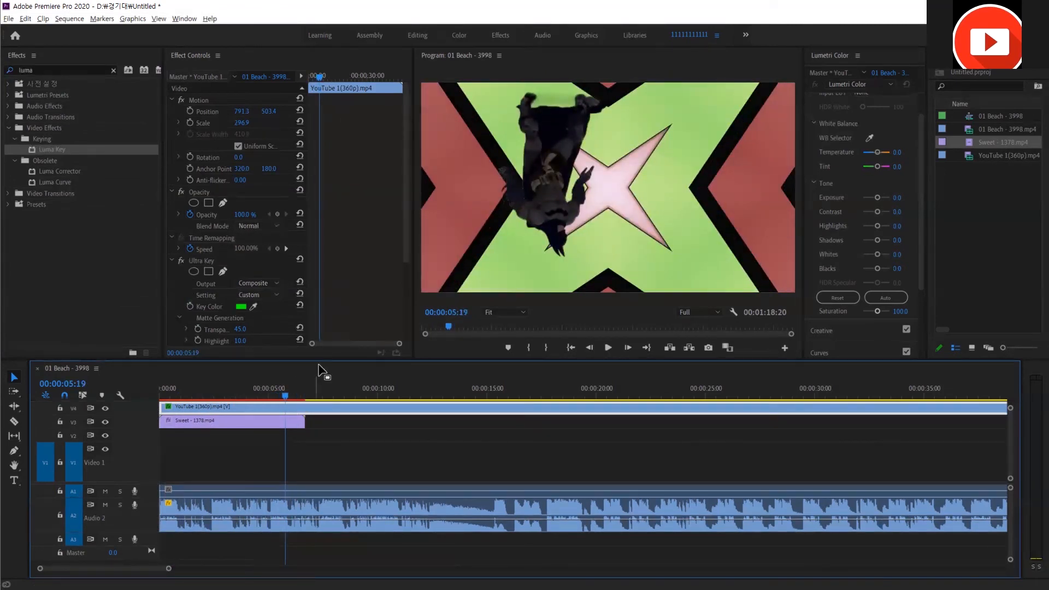
pyautogui.moveTo(407, 254); pyautogui.dragTo(413, 336)
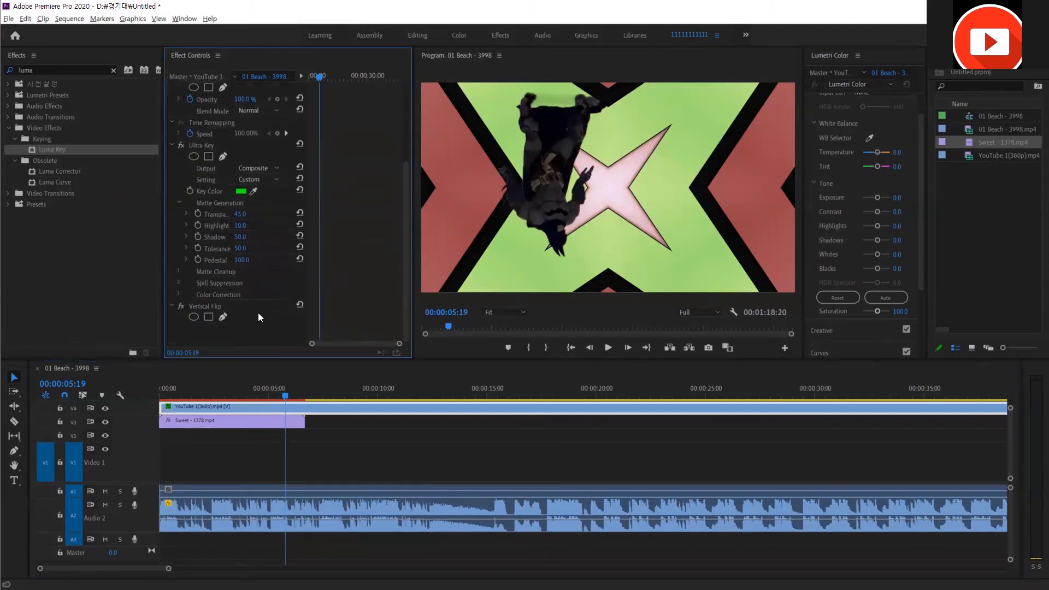
pyautogui.click(228, 308)
pyautogui.press('Delete')
pyautogui.press('space')
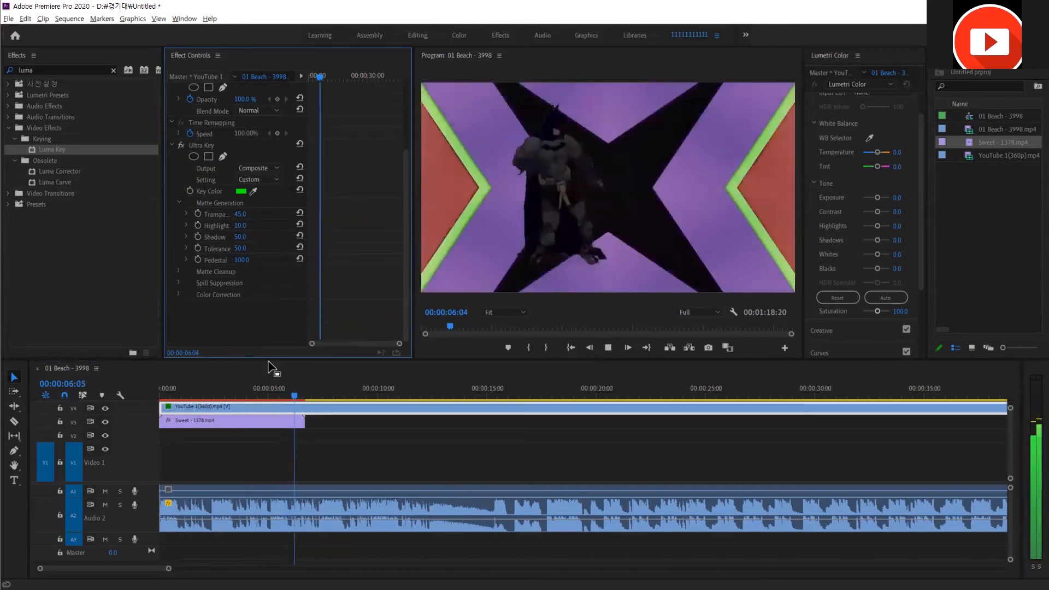
# Move the YouTube 1(360p).mp4 clip to V2 beneath the Sweet clip and play the sequence from near the start.
pyautogui.moveTo(285, 408); pyautogui.dragTo(287, 435)
pyautogui.click(236, 397)
pyautogui.click(175, 389)
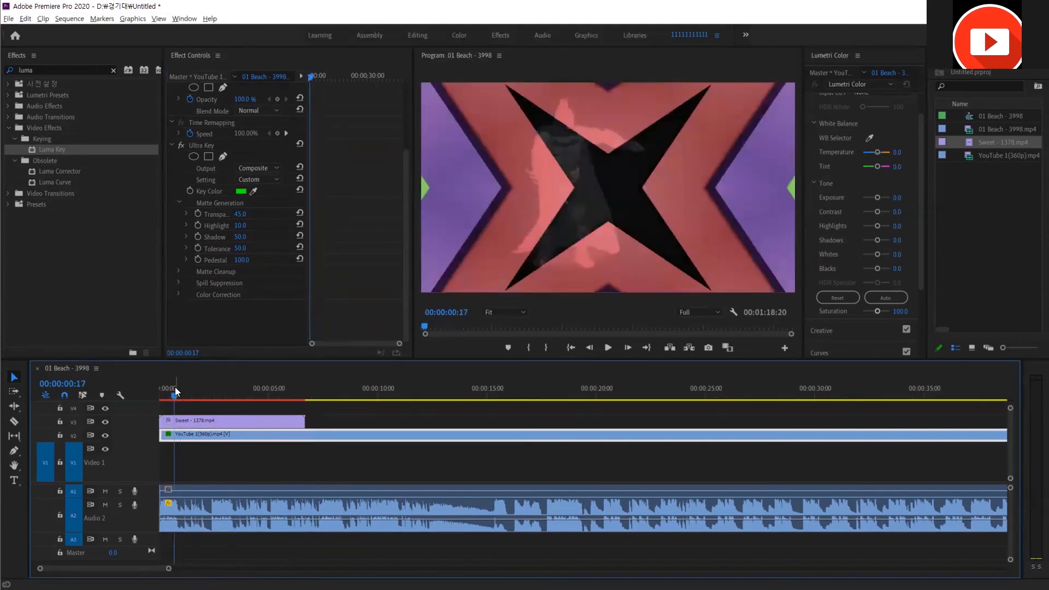
pyautogui.press('space')
pyautogui.press('space')
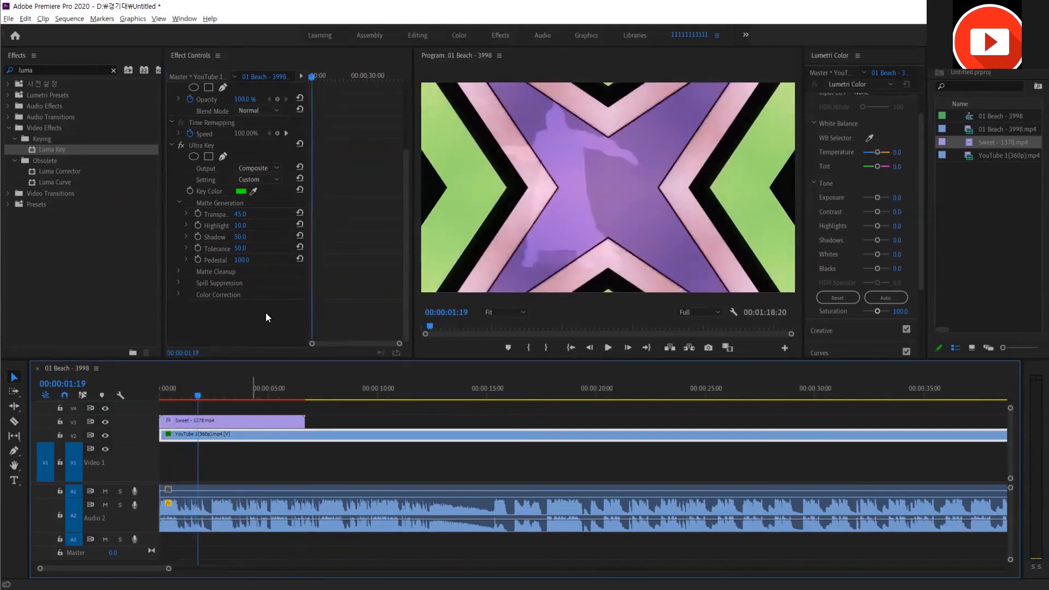
# Delete the Ultra Key effect from the YouTube 1(360p).mp4 clip.
pyautogui.click(198, 145)
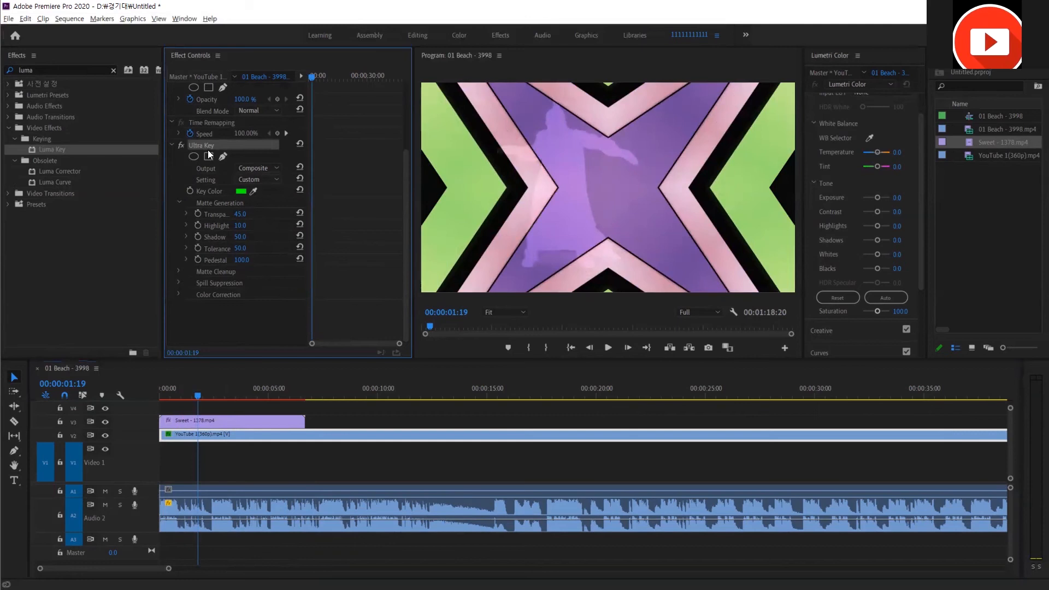
pyautogui.press('Delete')
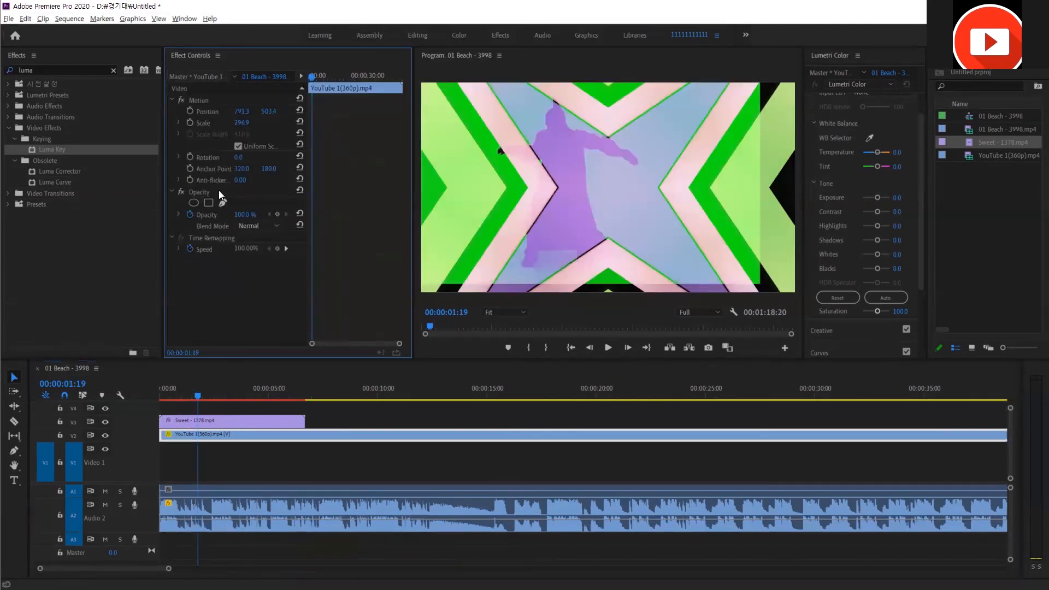
# Play back the start of the sequence to check the green-screen figure beneath the Sweet clip without the Ultra Key effect.
pyautogui.click(174, 387)
pyautogui.press('space')
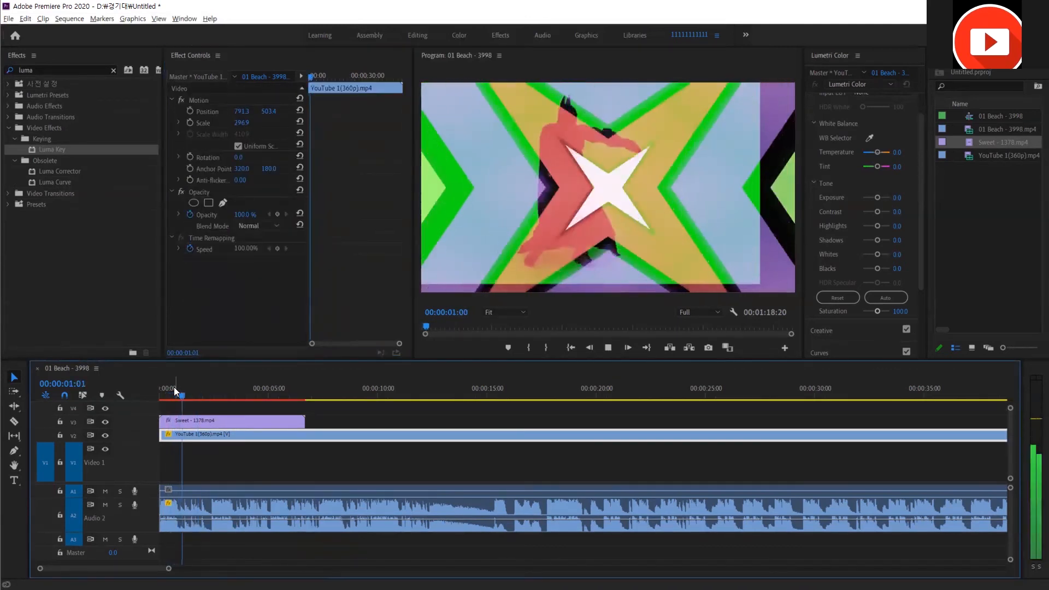
pyautogui.press('space')
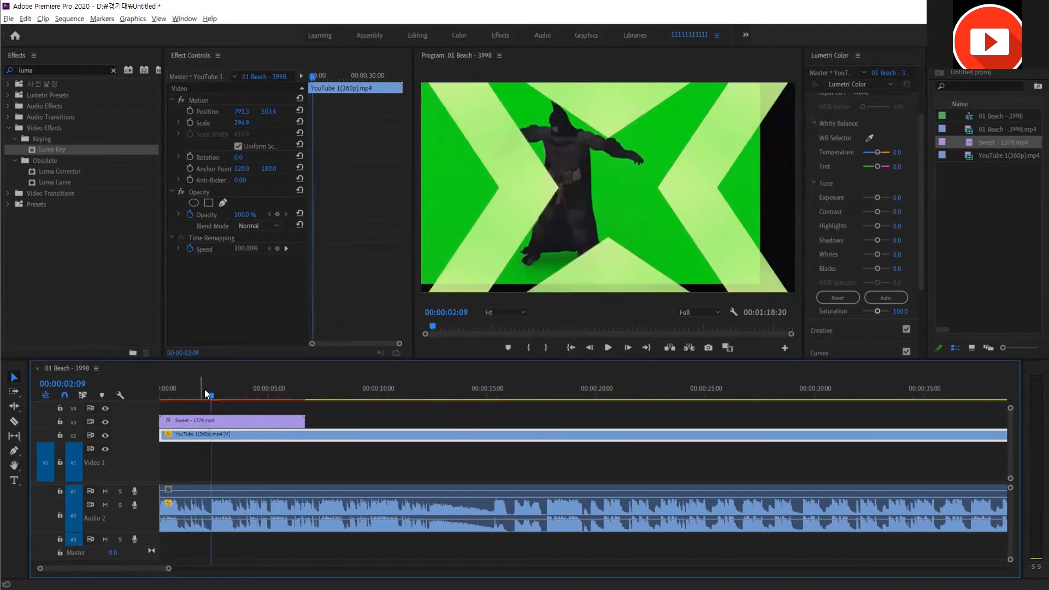
pyautogui.moveTo(218, 388)
pyautogui.mouseDown()
pyautogui.moveTo(236, 396)
pyautogui.moveTo(223, 389)
pyautogui.mouseUp()
pyautogui.click(185, 388)
pyautogui.press('space')
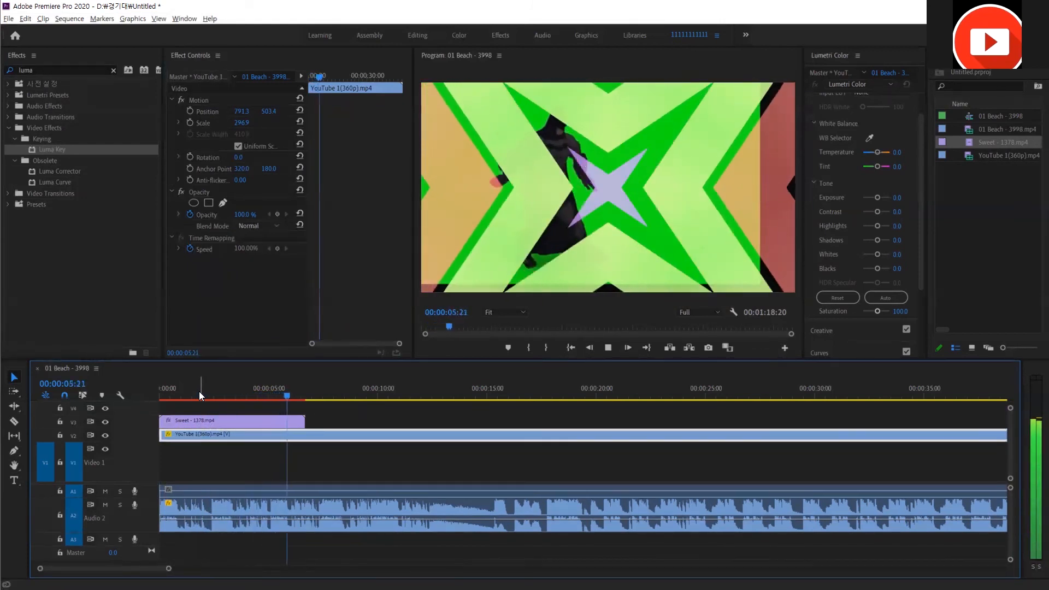
pyautogui.press('space')
# Restore the Ultra Key effect on the YouTube 1(360p).mp4 clip and play back the composite from near the start.
pyautogui.click(537, 231)
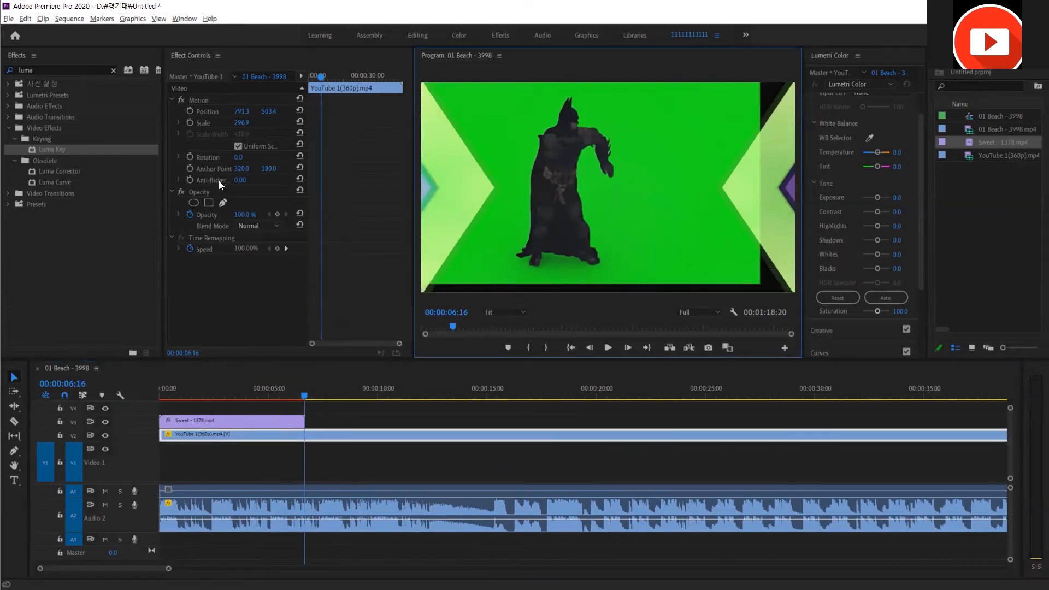
pyautogui.hotkey('ctrl', 'v')
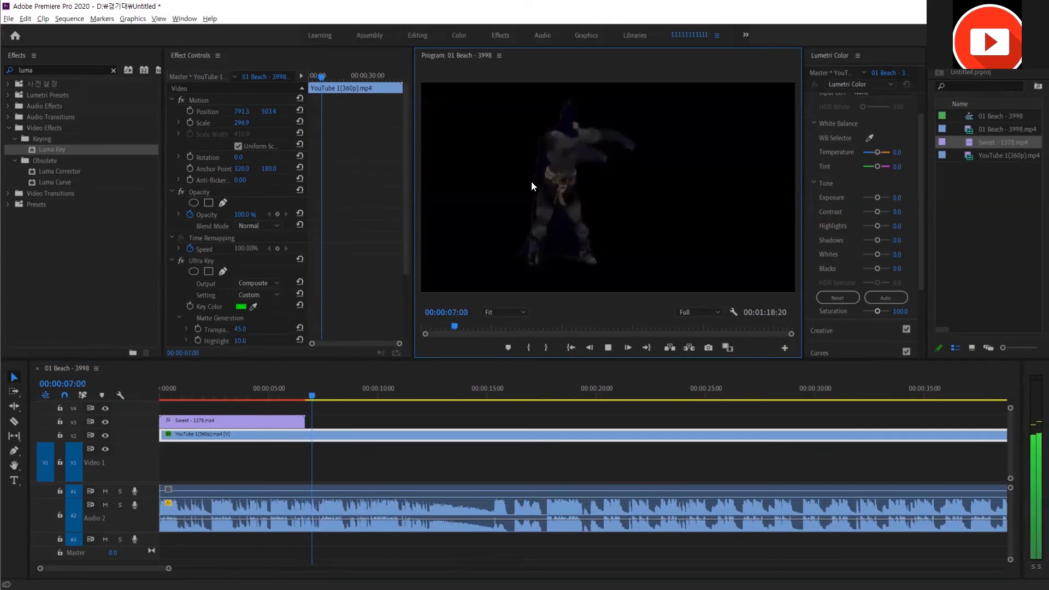
pyautogui.click(172, 392)
pyautogui.press('space')
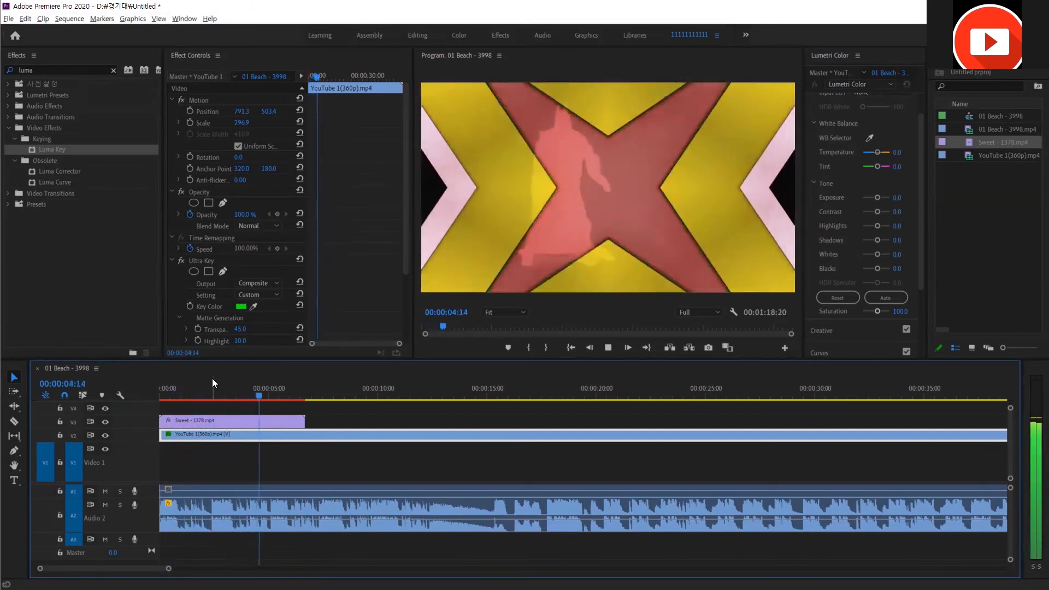
pyautogui.press('space')
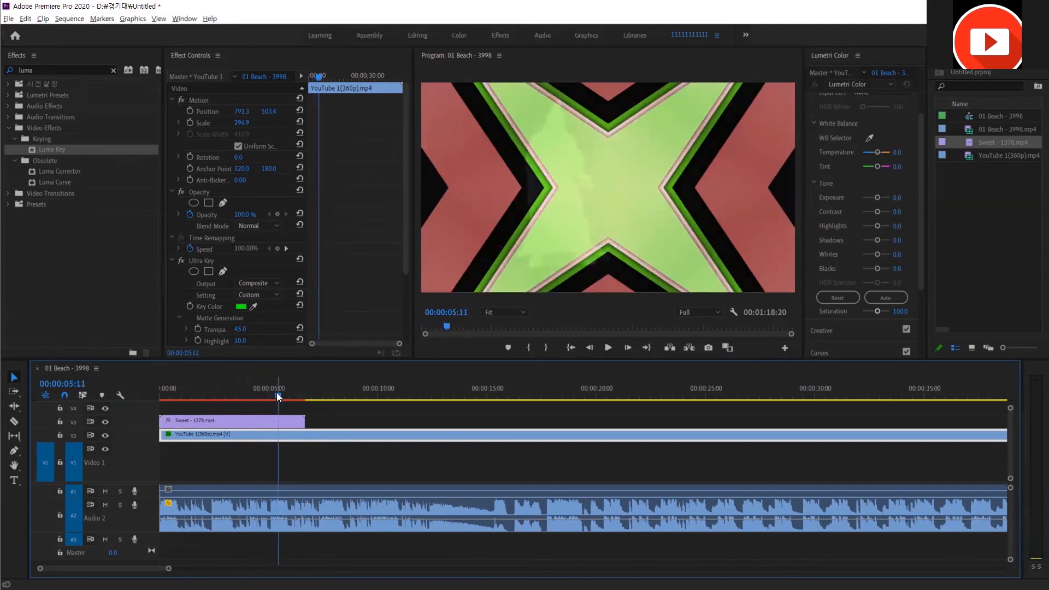
pyautogui.moveTo(288, 397); pyautogui.dragTo(235, 396)
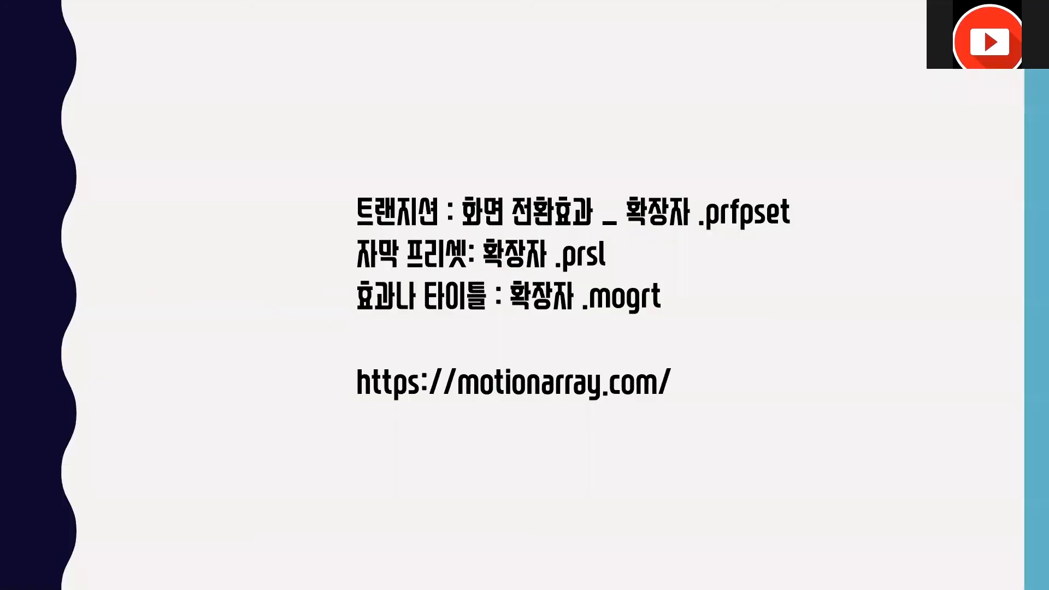
pyautogui.click(497, 413)
pyautogui.press('Left')
pyautogui.click(499, 416)
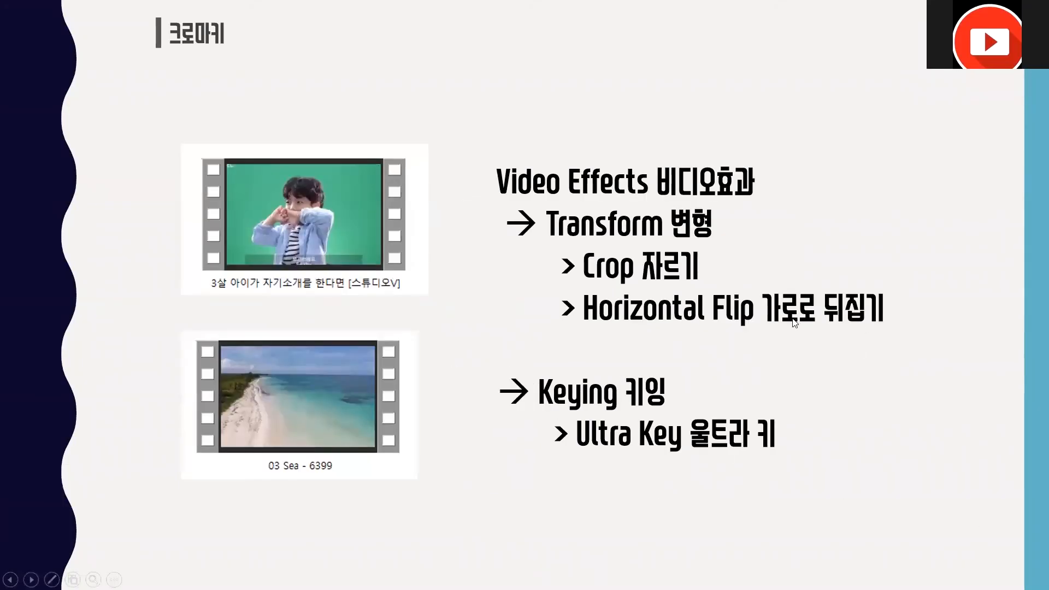
pyautogui.press('Left')
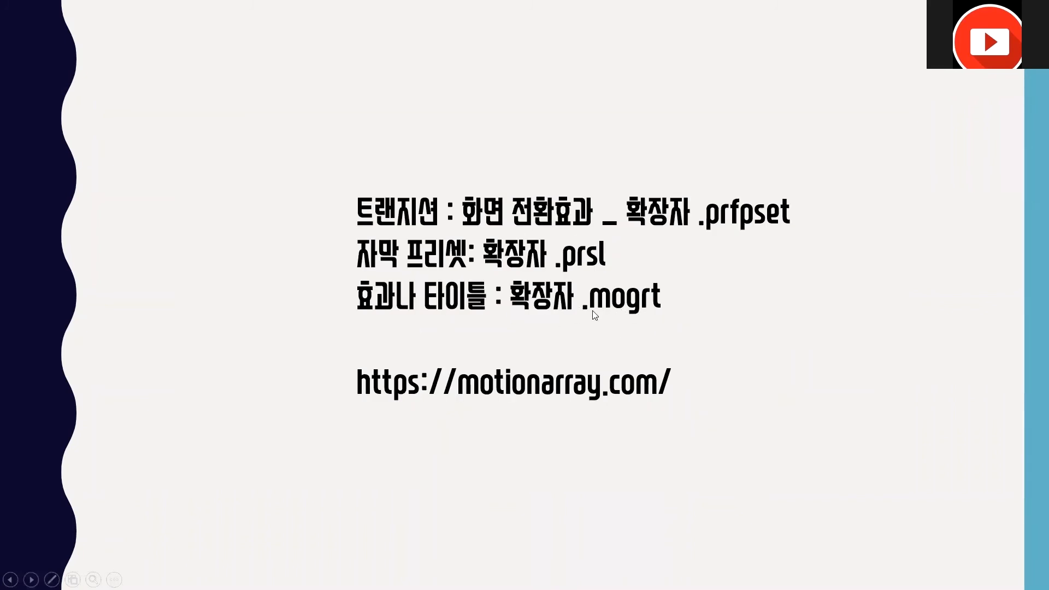
pyautogui.press('Right')
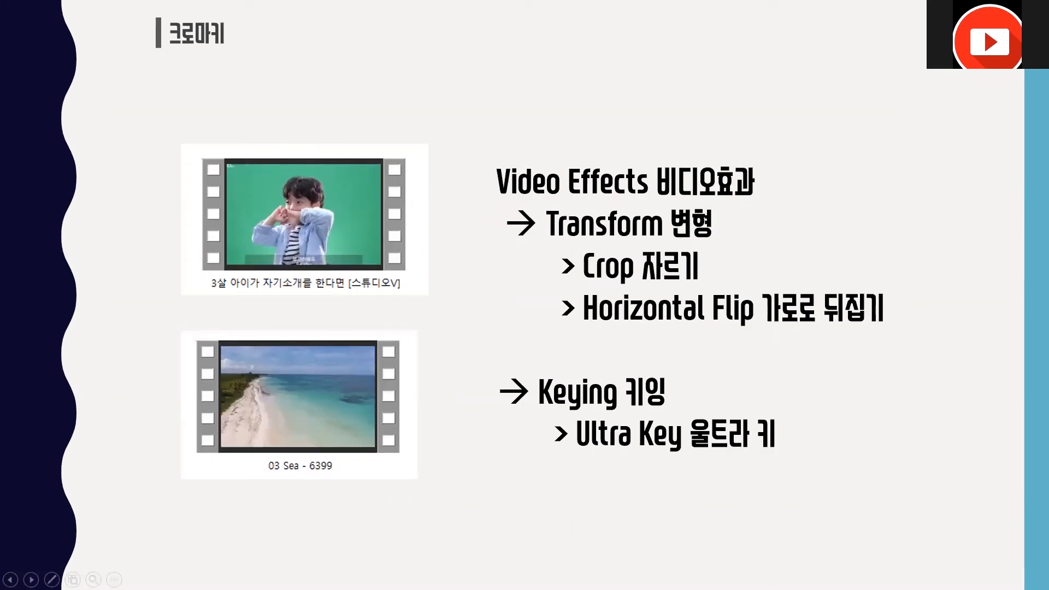
pyautogui.hotkey('alt', 'Tab')
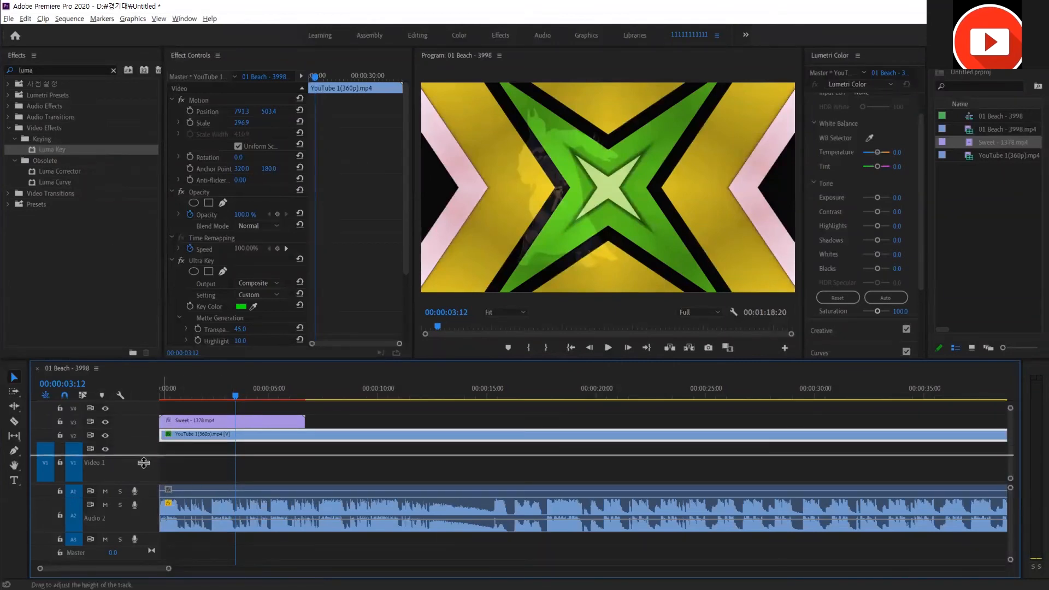
# Reduce the height of the Video 1 track and open Essential Graphics to browse the motion caption templates.
pyautogui.moveTo(143, 441); pyautogui.dragTo(143, 464)
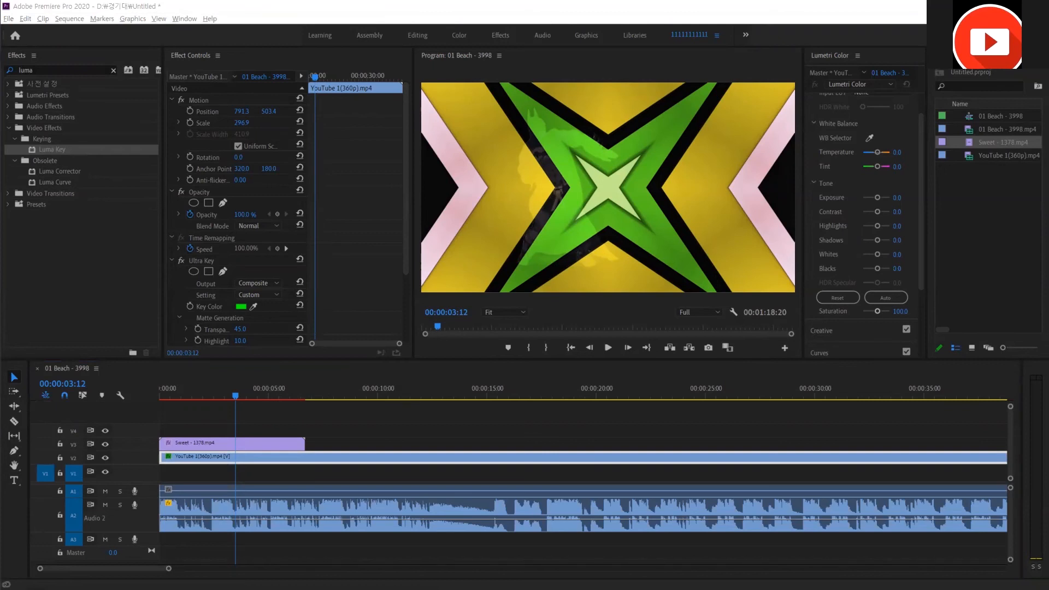
pyautogui.click(202, 10)
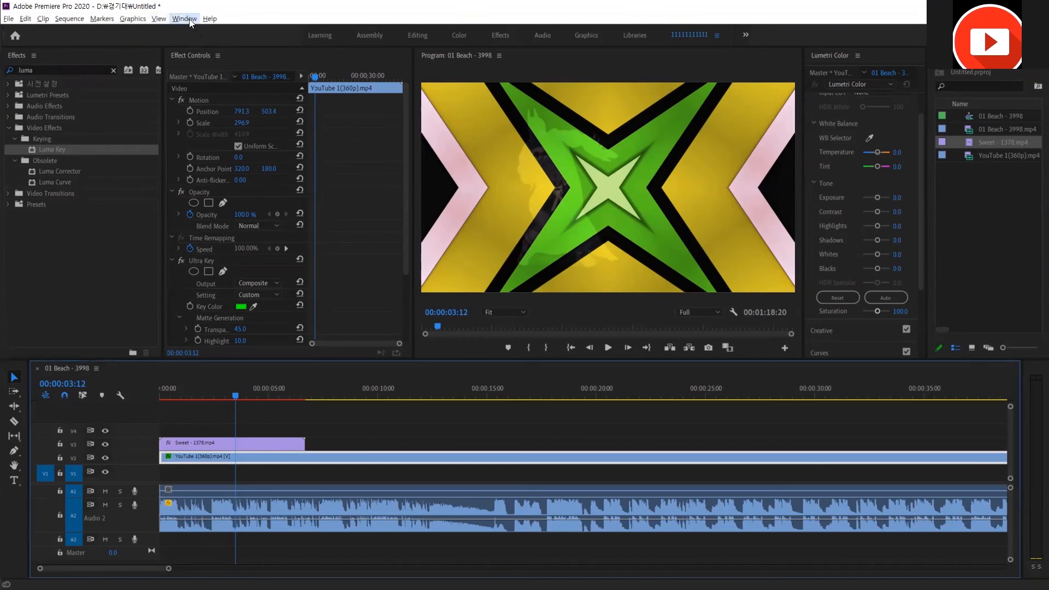
pyautogui.click(184, 19)
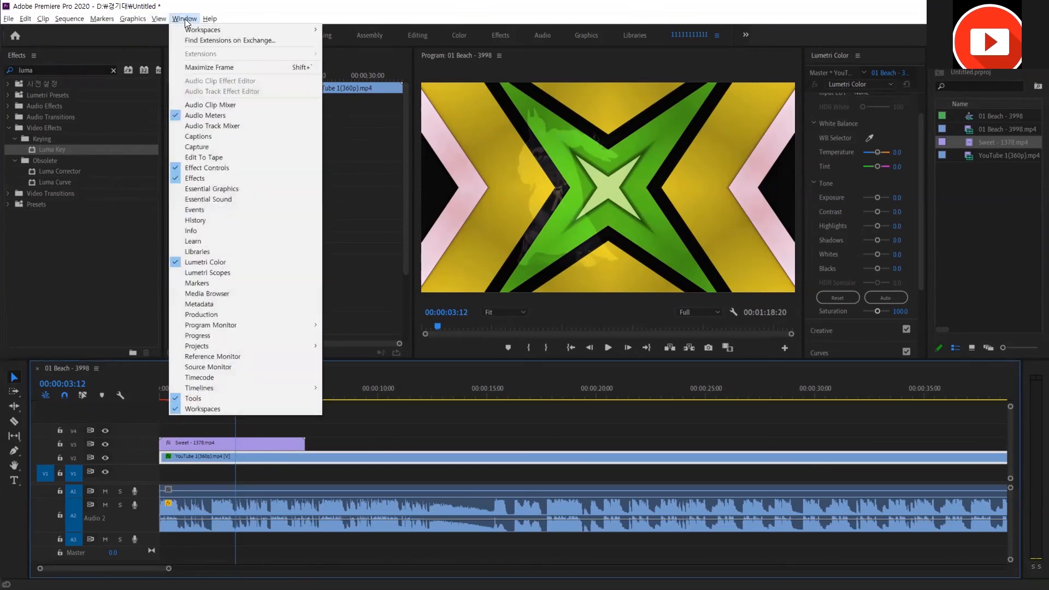
pyautogui.click(228, 189)
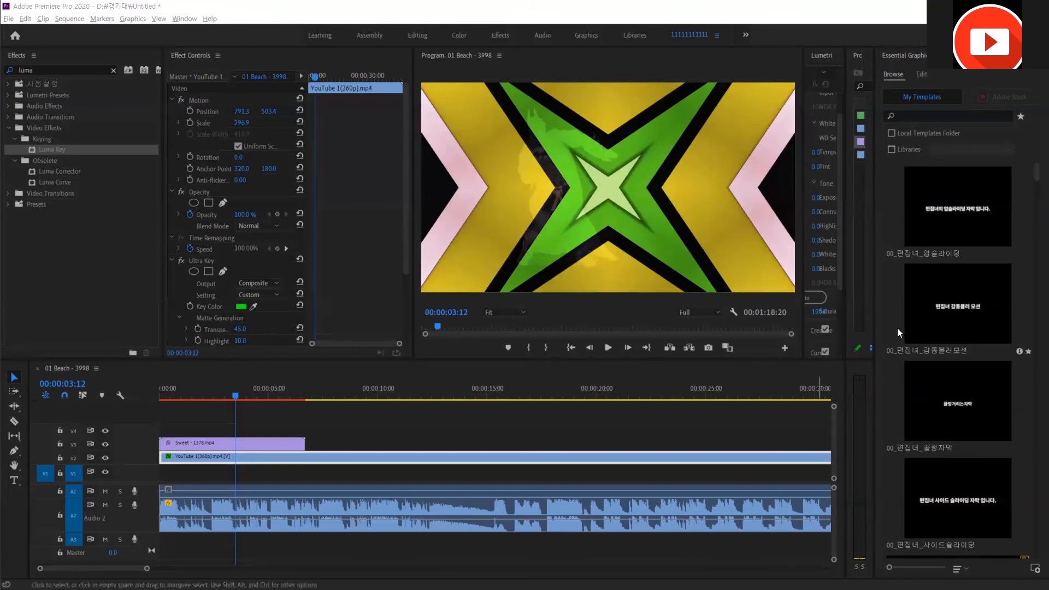
pyautogui.click(946, 224)
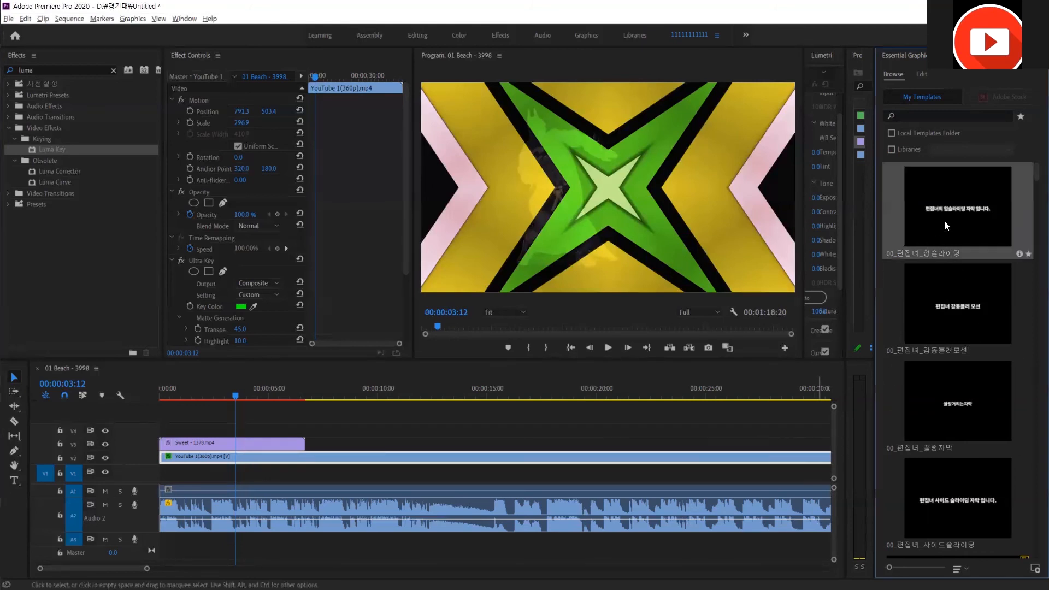
pyautogui.click(946, 279)
pyautogui.click(945, 416)
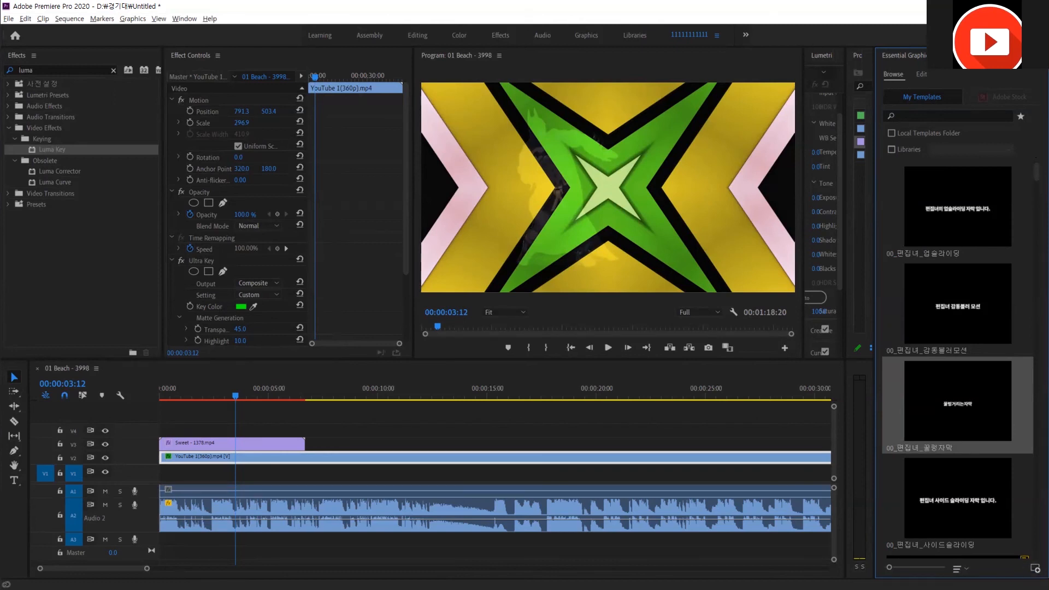
# Import the motion graphics template 사이드슬라이딩.mogrt from the 모션자막 folder, overwriting the existing copy.
pyautogui.click(1031, 569)
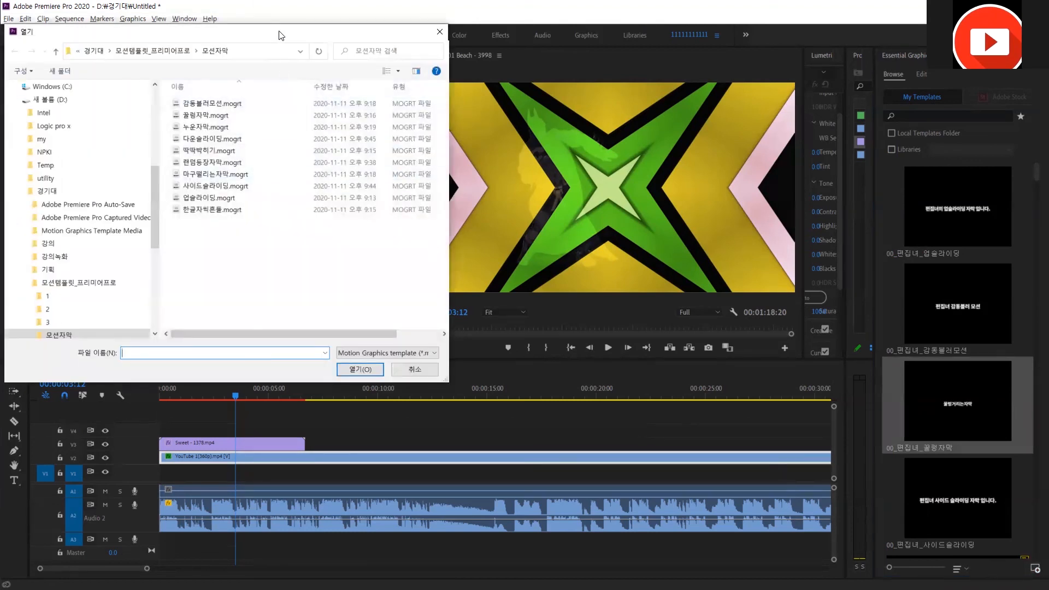
pyautogui.moveTo(280, 35); pyautogui.dragTo(810, 64)
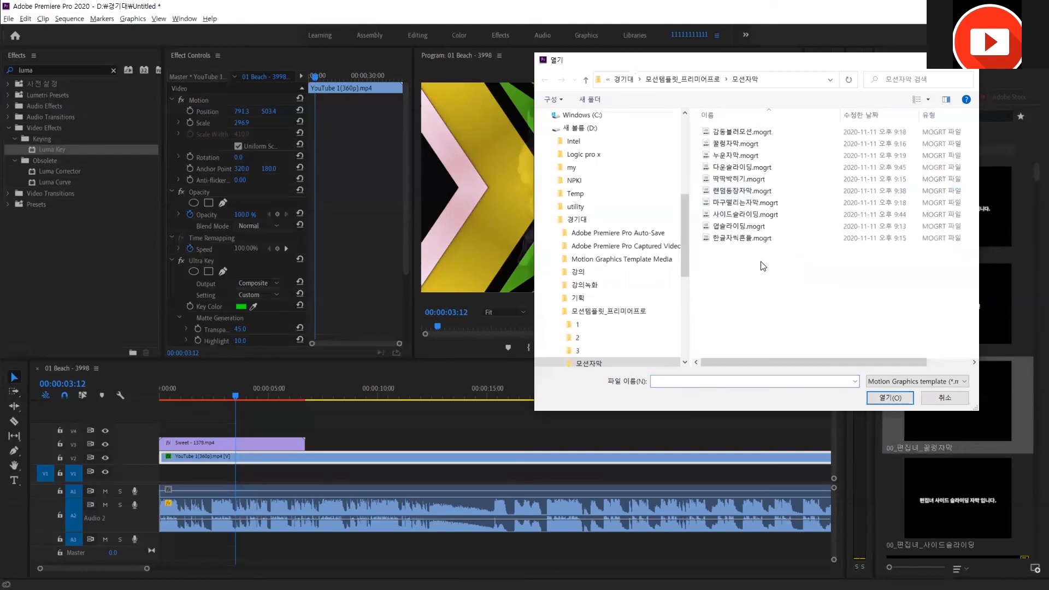
pyautogui.click(758, 215)
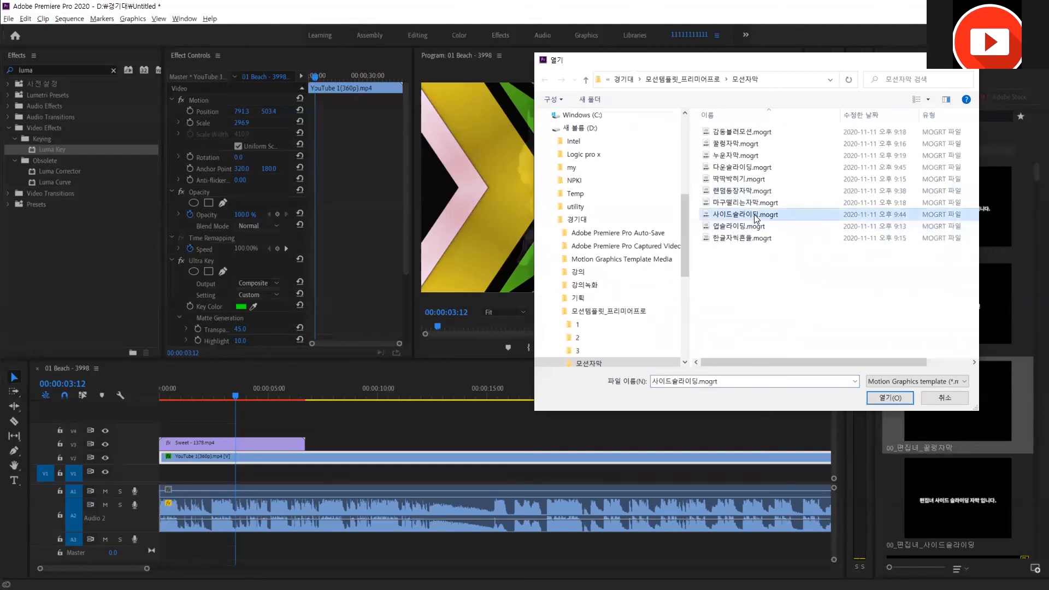
pyautogui.click(882, 398)
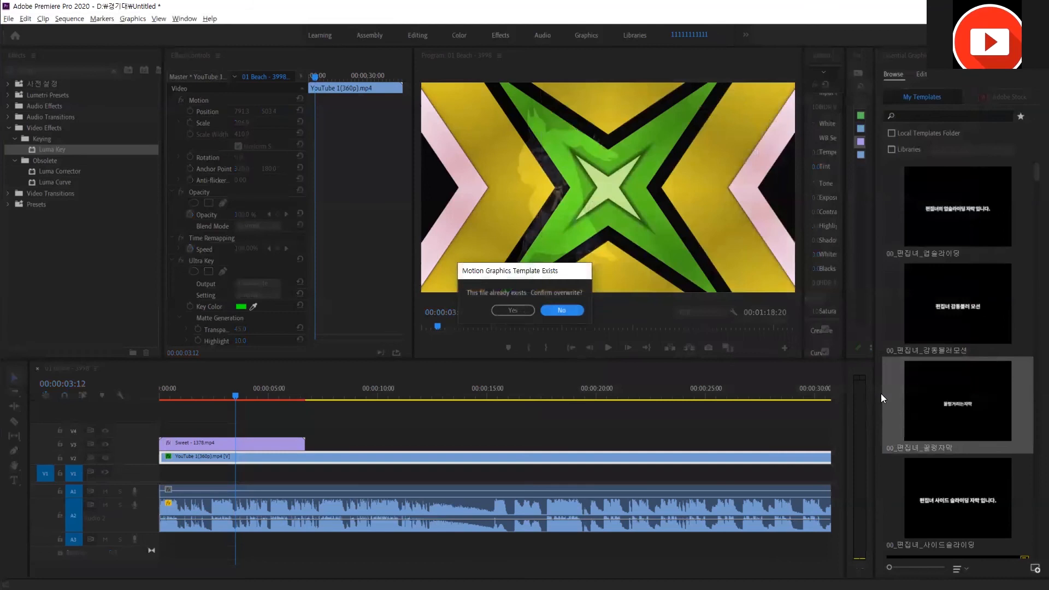
pyautogui.click(520, 312)
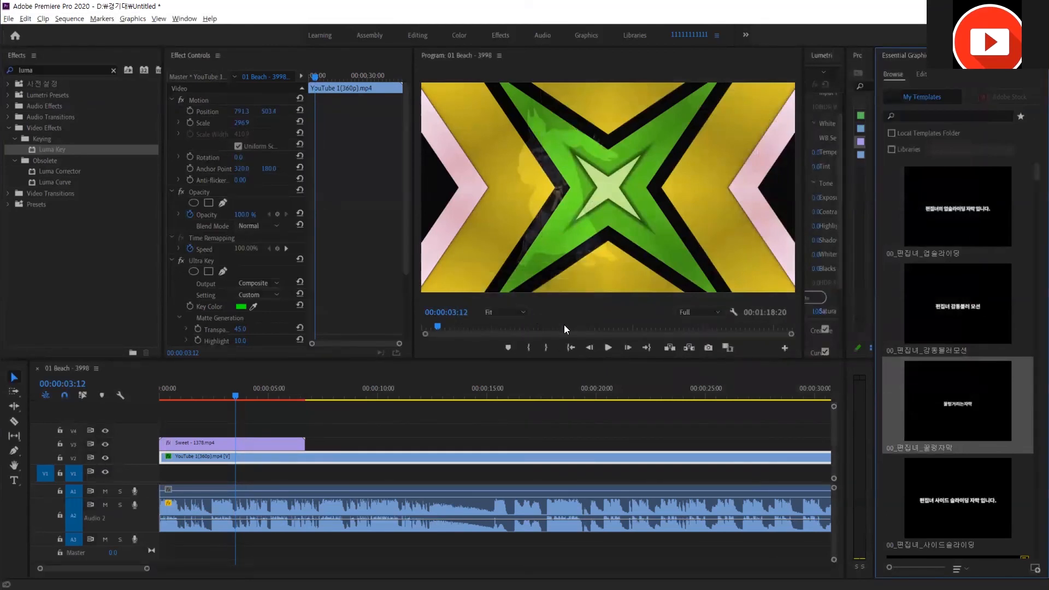
# Import the motion graphics templates 랜덤등장자막.mogrt and 다운슬라이딩.mogrt from the 모션자막 folder.
pyautogui.click(1035, 568)
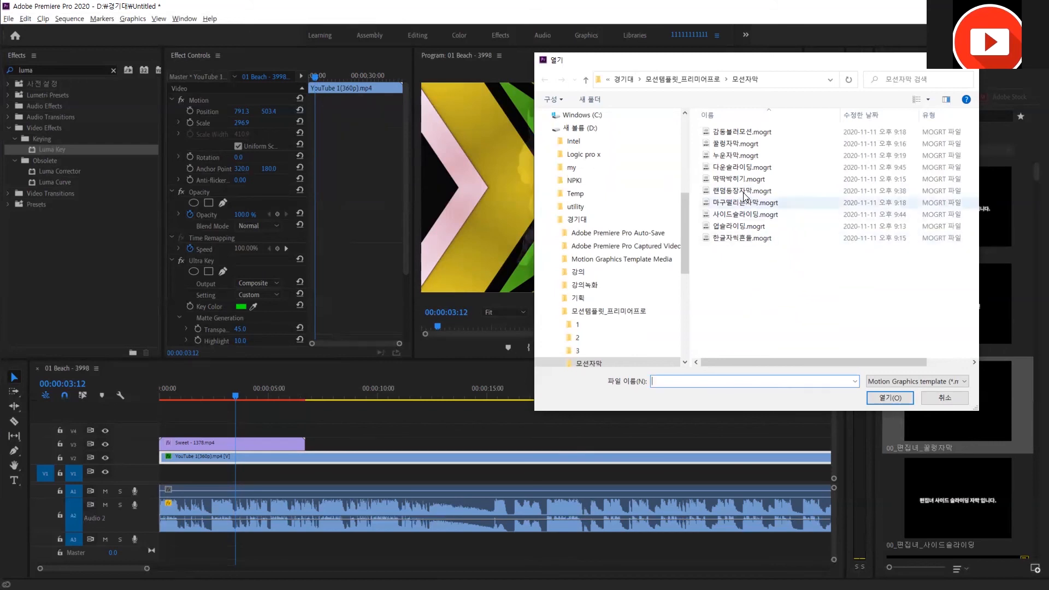
pyautogui.click(766, 191)
pyautogui.click(888, 399)
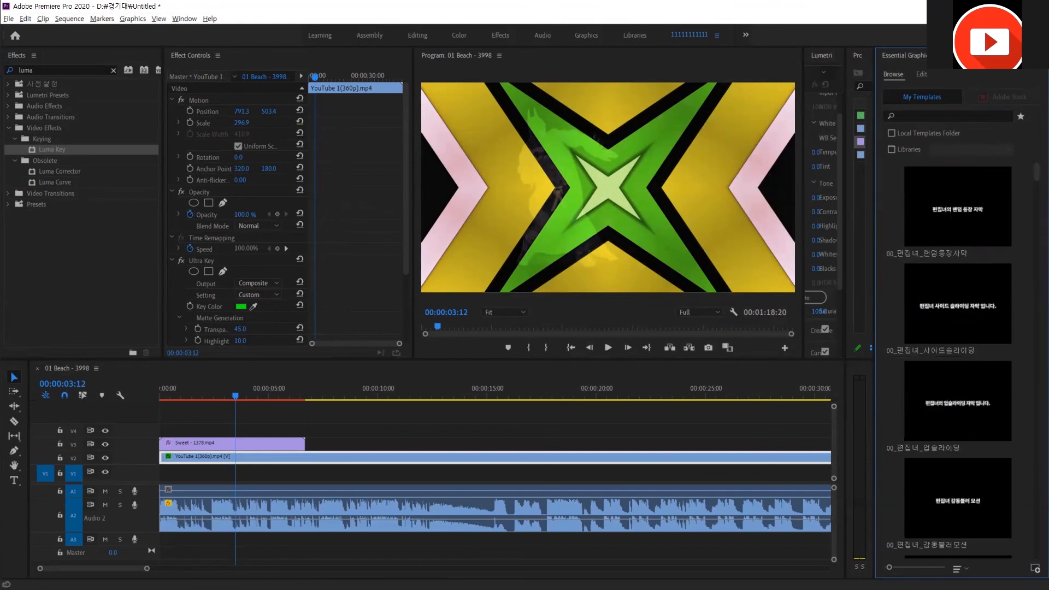
pyautogui.click(1035, 568)
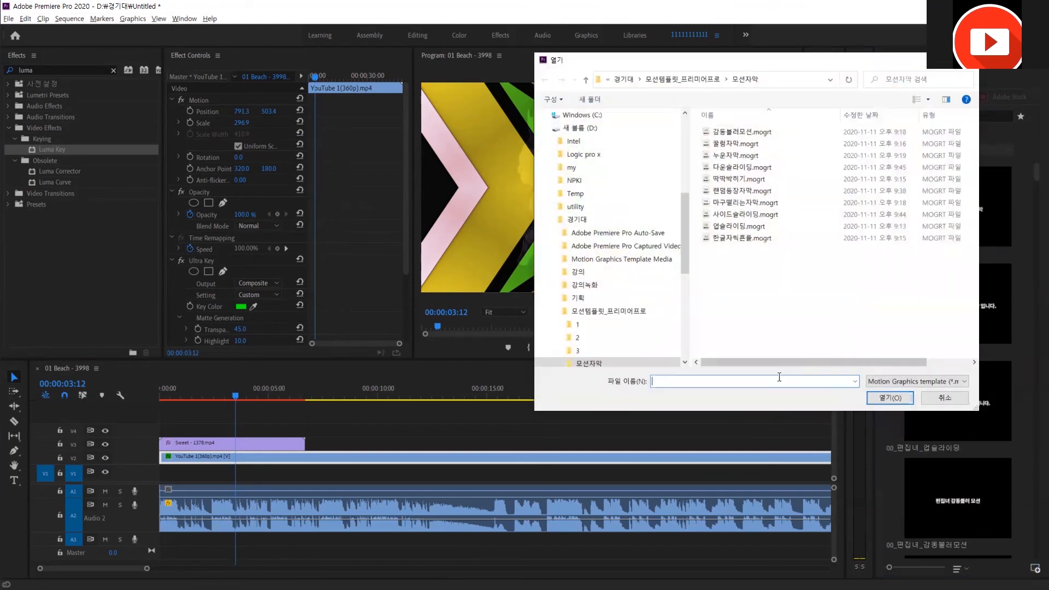
pyautogui.click(757, 168)
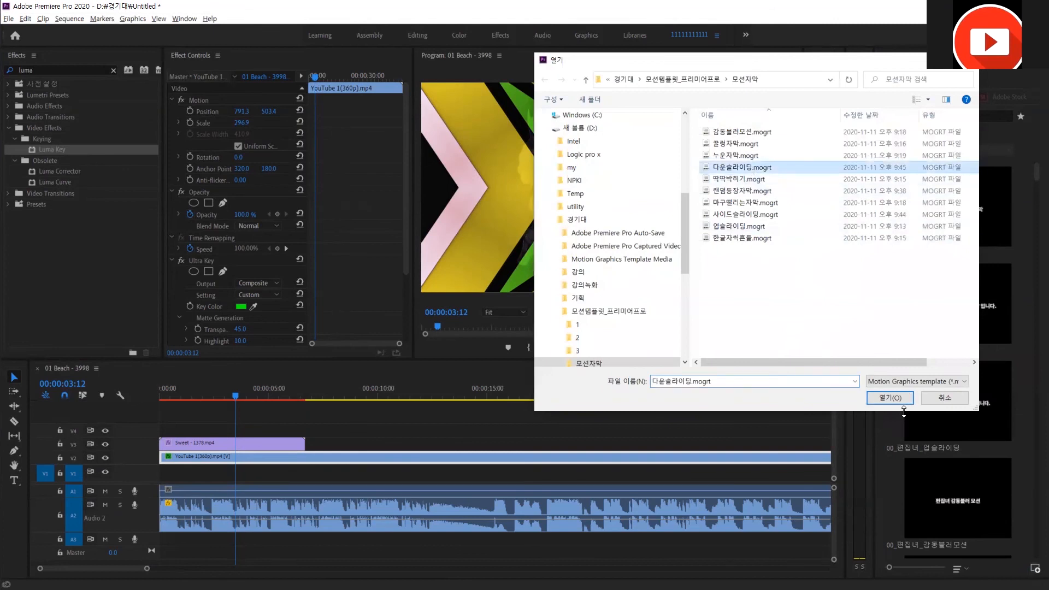
pyautogui.click(899, 404)
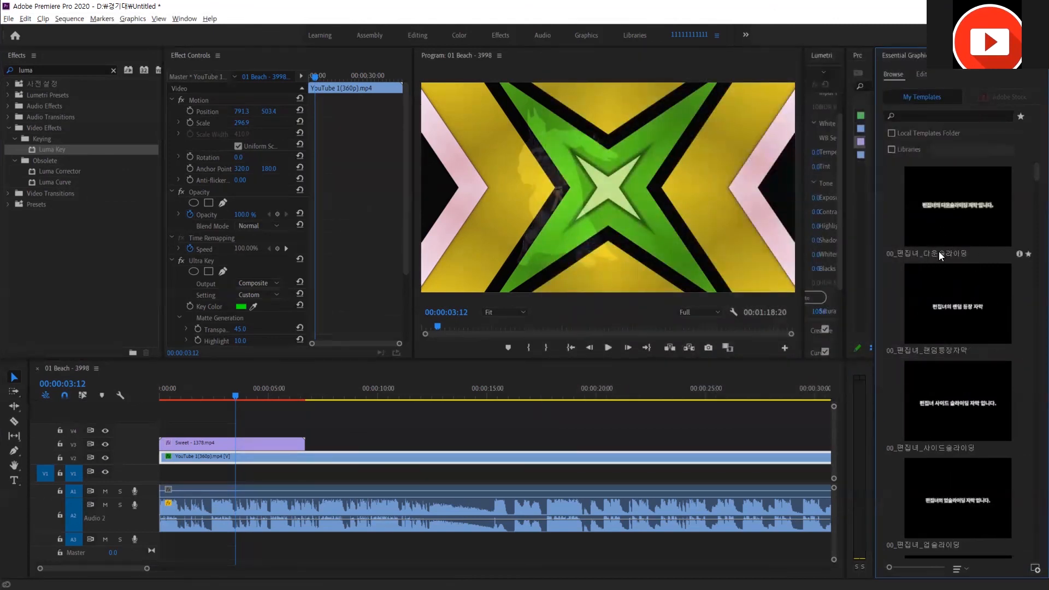
# Place the 00_편집녀_다운슬라이딩 template on V4 at the sequence start and set its text size to 97.
pyautogui.click(952, 211)
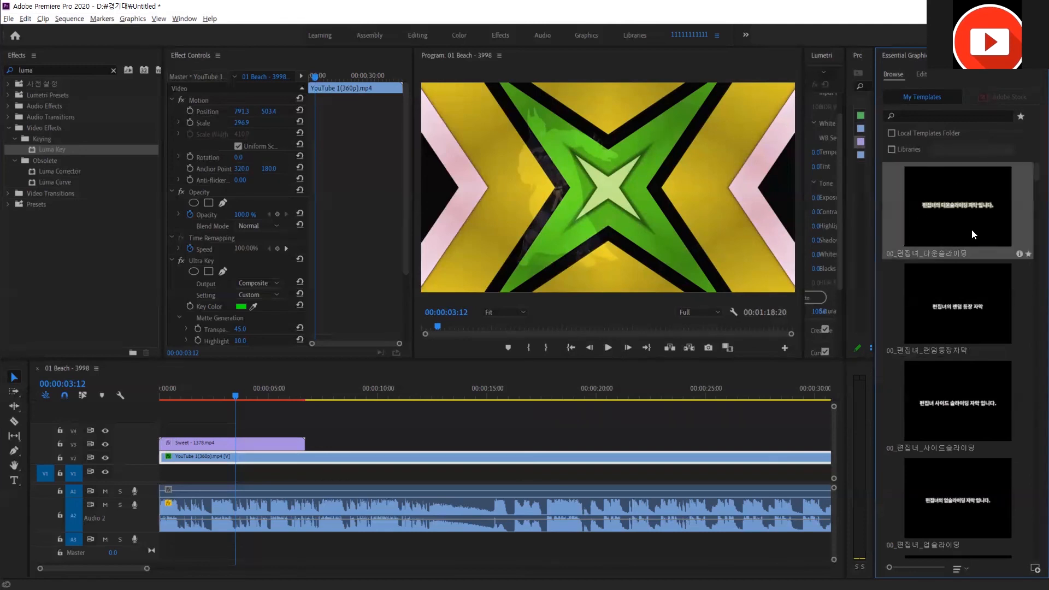
pyautogui.moveTo(973, 235); pyautogui.dragTo(160, 430)
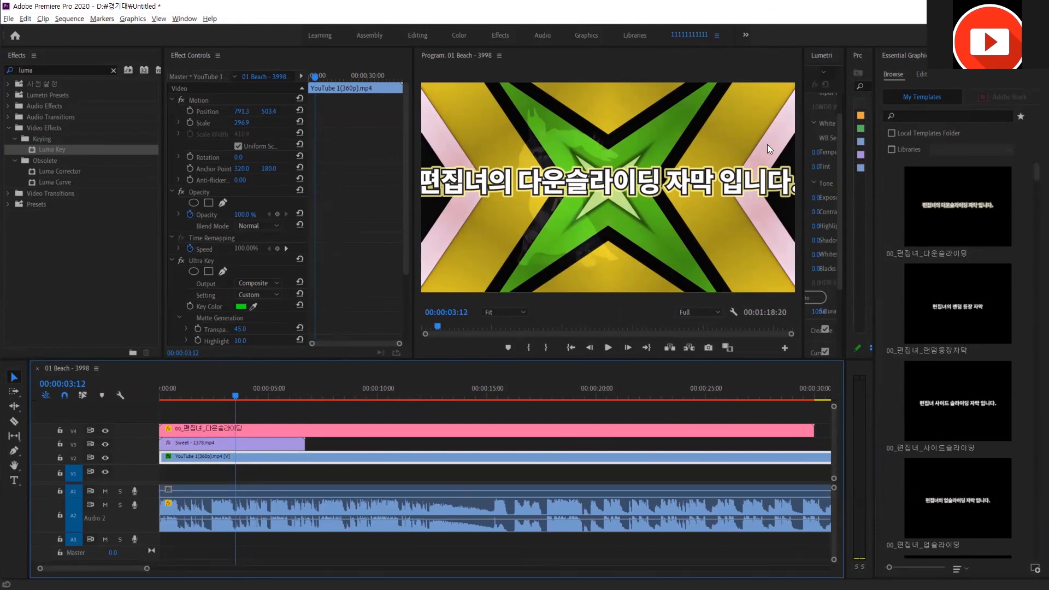
pyautogui.click(926, 72)
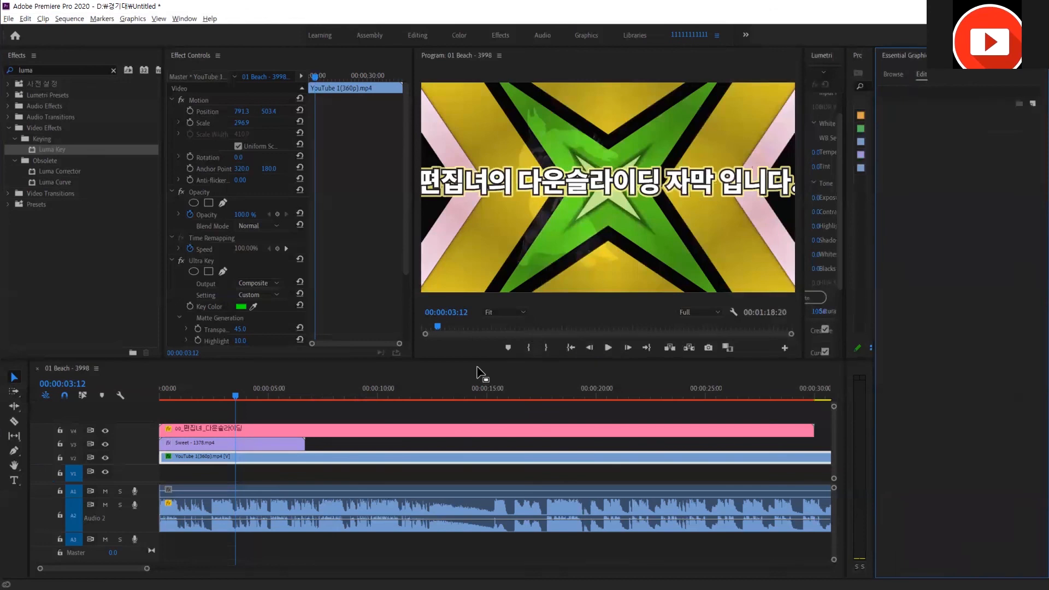
pyautogui.click(472, 430)
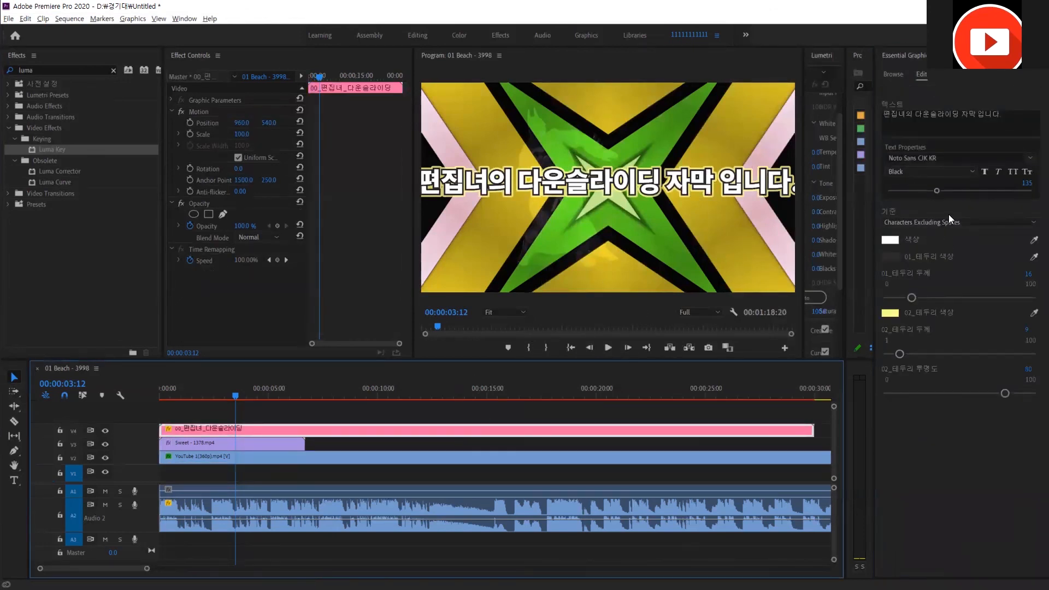
pyautogui.moveTo(938, 189); pyautogui.dragTo(921, 195)
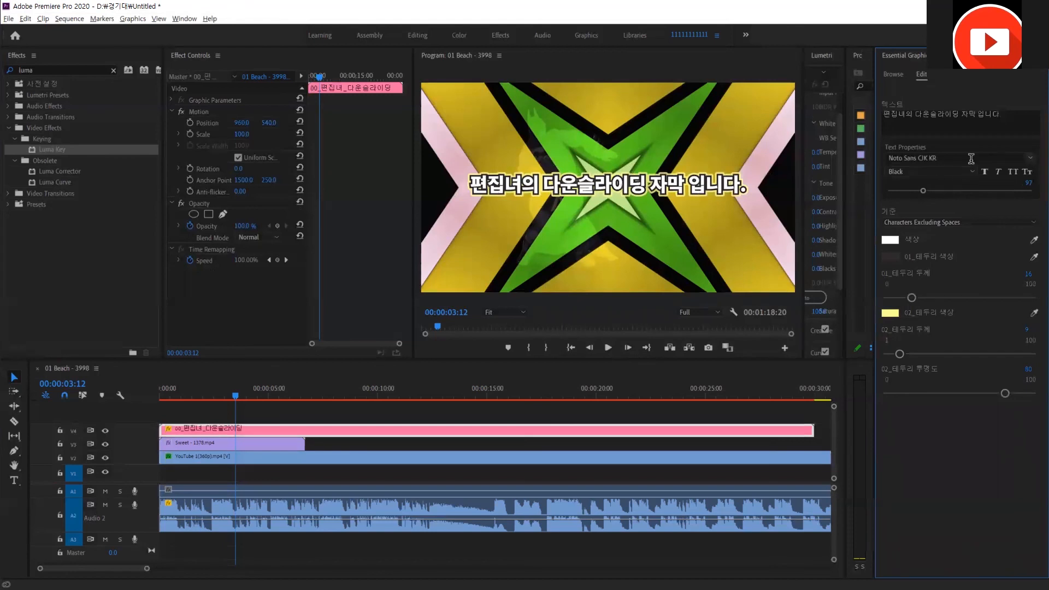
# Replace the V4 caption's text with the instructor's name followed by "의 다운슬라이딩 모션 입니다".
pyautogui.click(989, 114)
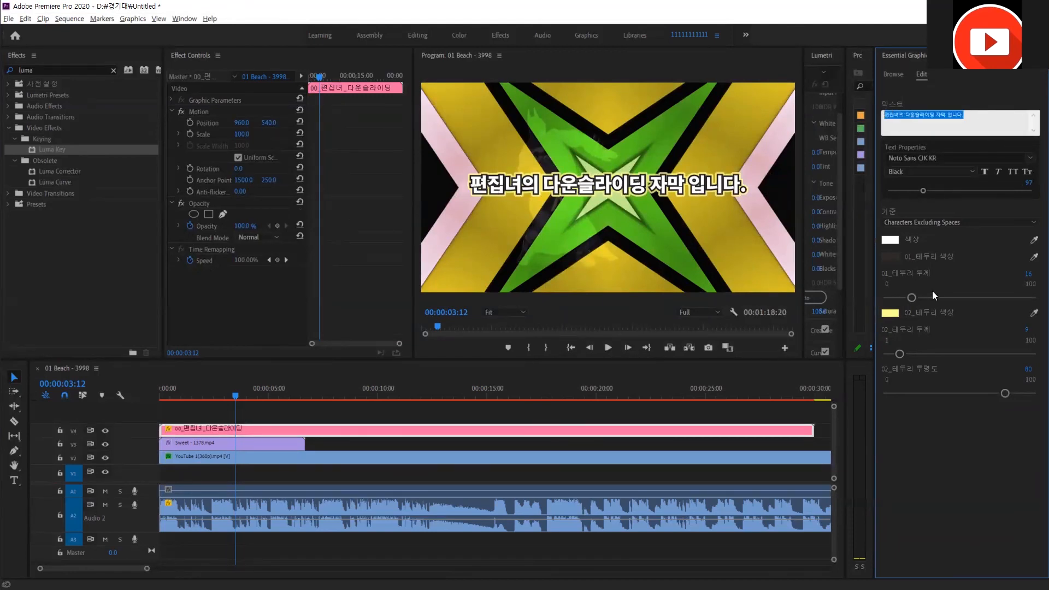
pyautogui.write('alt')
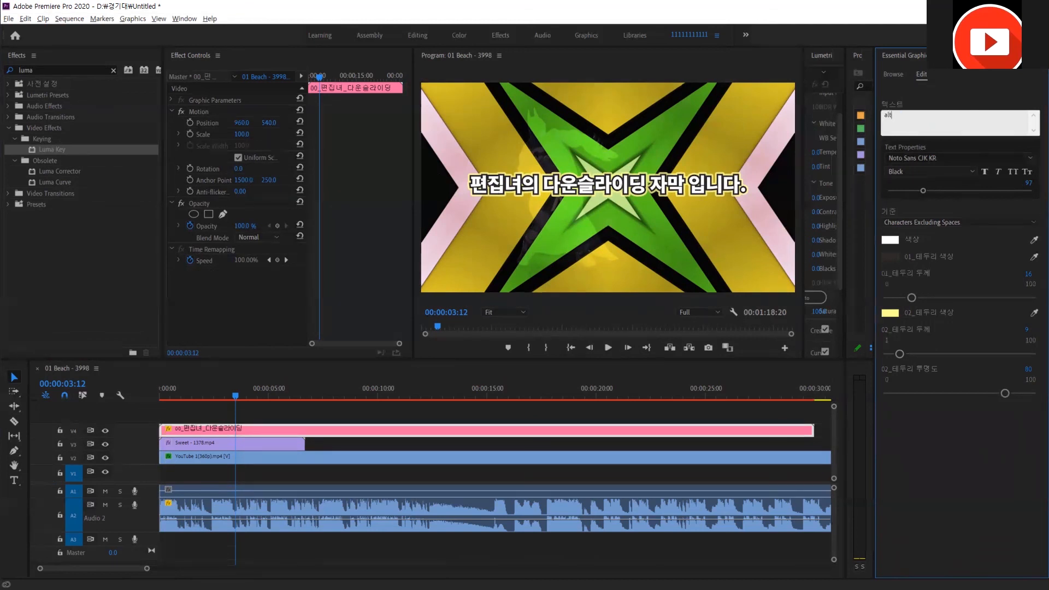
pyautogui.write('케이 선생님ㅇ')
pyautogui.write('의 다음')
pyautogui.write('슬라이딩 ')
pyautogui.write('모션 입니다')
pyautogui.press('Return')
# Change the caption's font to TmonMonsori.
pyautogui.click(942, 174)
pyautogui.click(954, 154)
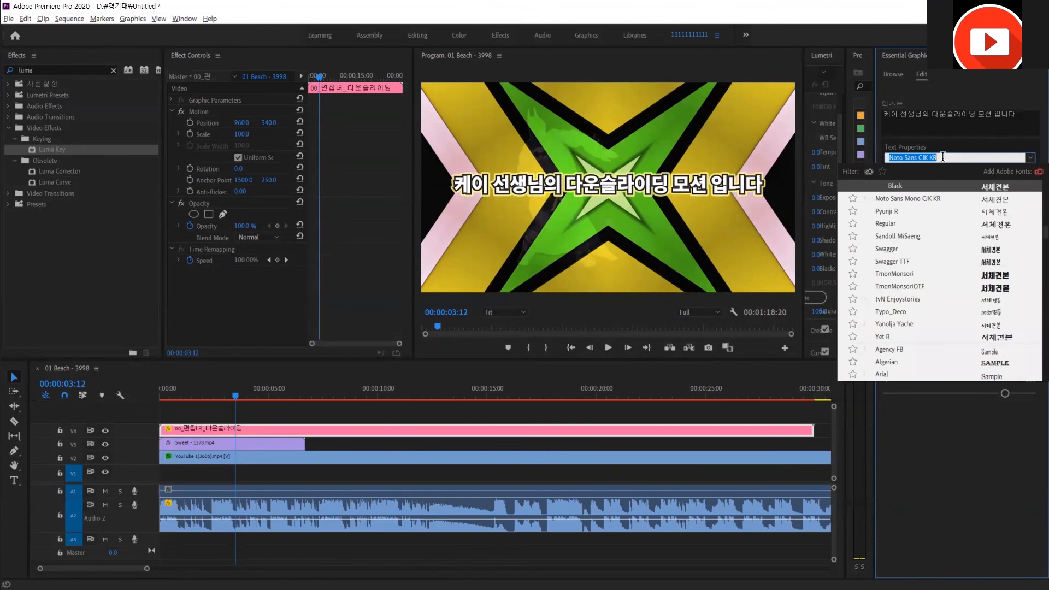
pyautogui.click(1003, 274)
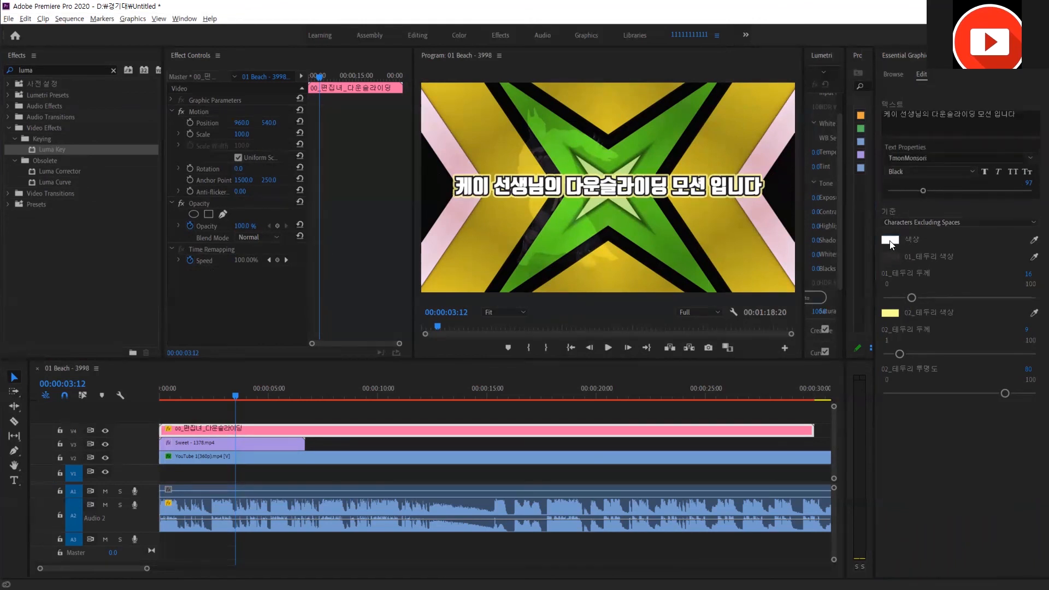
# Set the caption's first outline thickness to 19, its second outline thickness to 13 and the second outline's 투명도 to 100.
pyautogui.moveTo(915, 296)
pyautogui.mouseDown()
pyautogui.moveTo(983, 303)
pyautogui.moveTo(912, 310)
pyautogui.mouseUp()
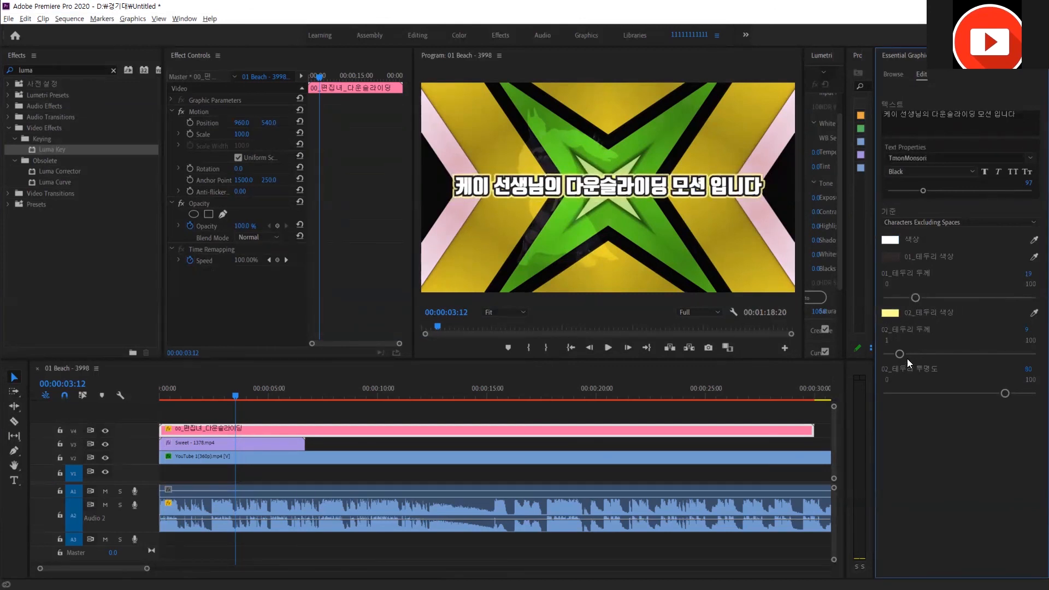
pyautogui.moveTo(903, 353)
pyautogui.mouseDown()
pyautogui.moveTo(940, 351)
pyautogui.moveTo(903, 356)
pyautogui.mouseUp()
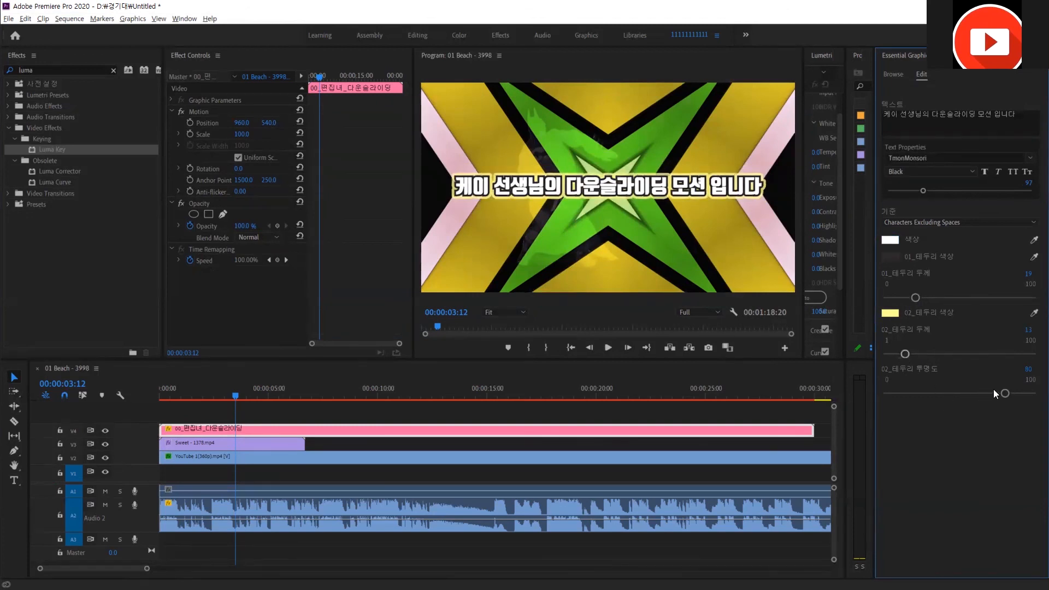
pyautogui.moveTo(1007, 392); pyautogui.dragTo(1032, 393)
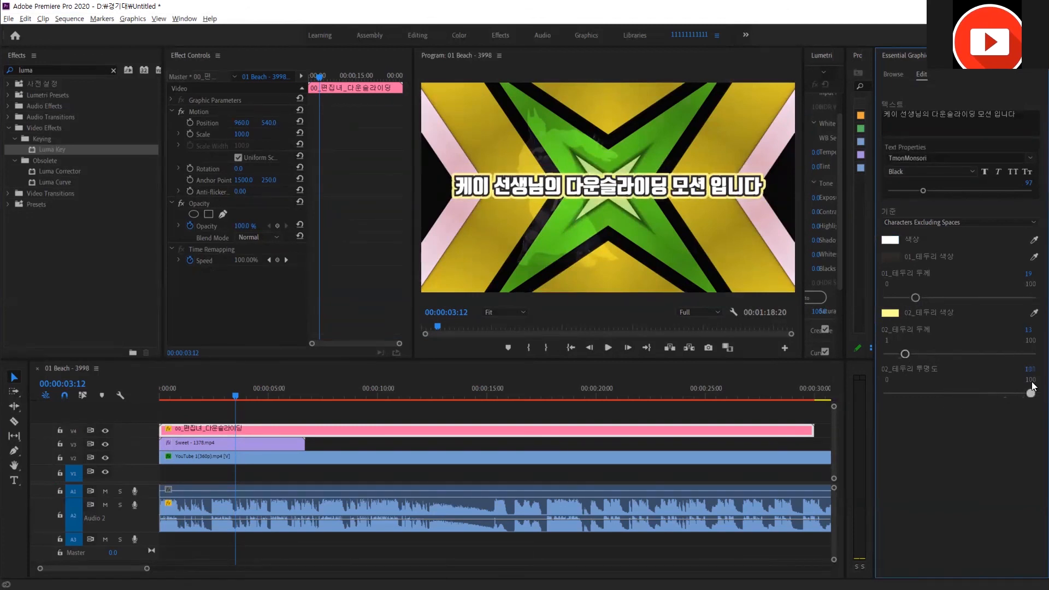
pyautogui.click(891, 313)
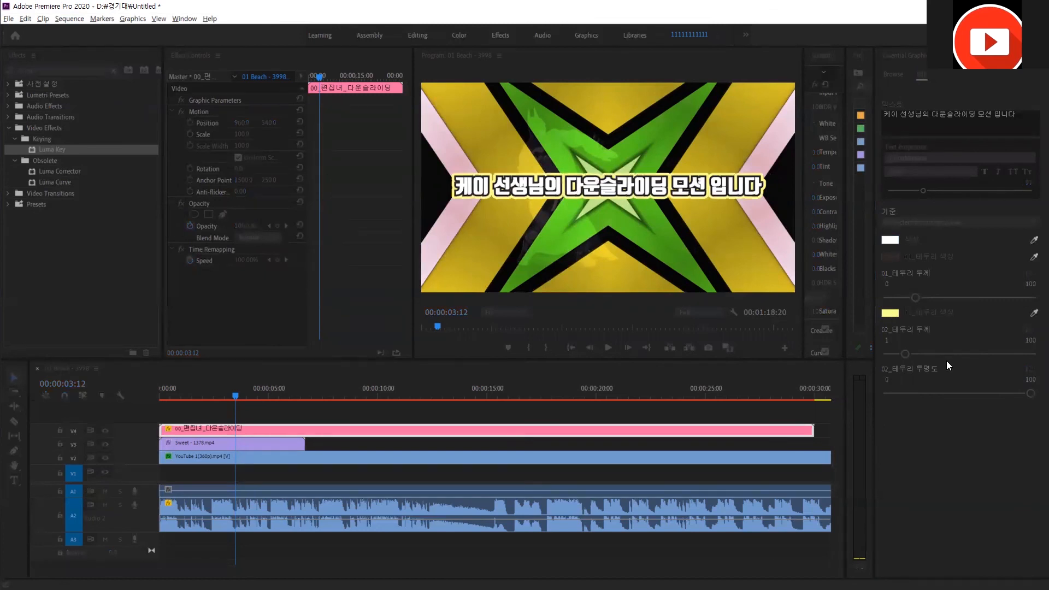
# Play the caption animation from the sequence start and scrub through to the end of the caption clip.
pyautogui.click(158, 388)
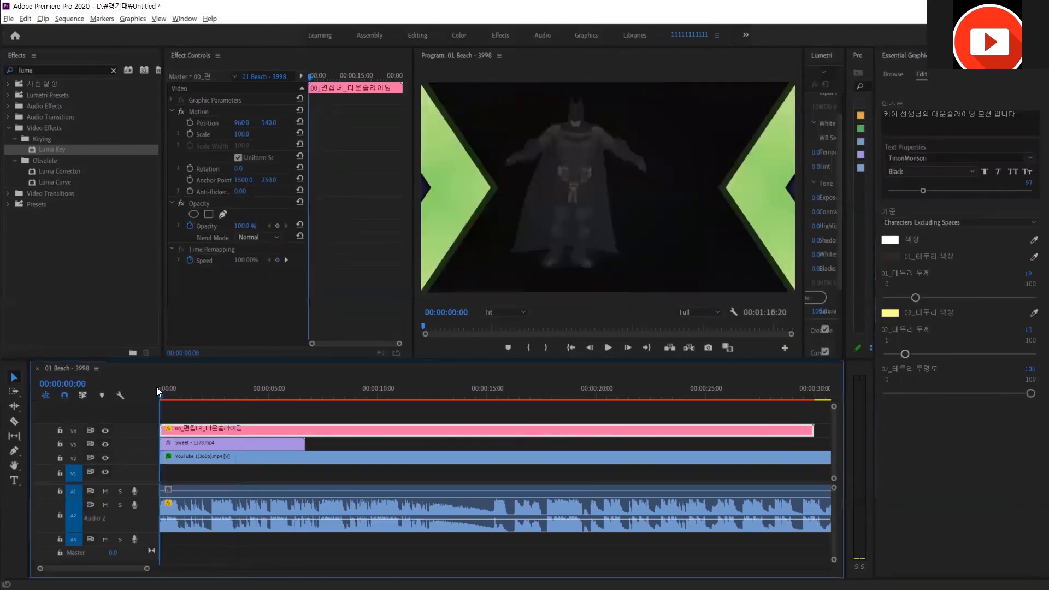
pyautogui.press('space')
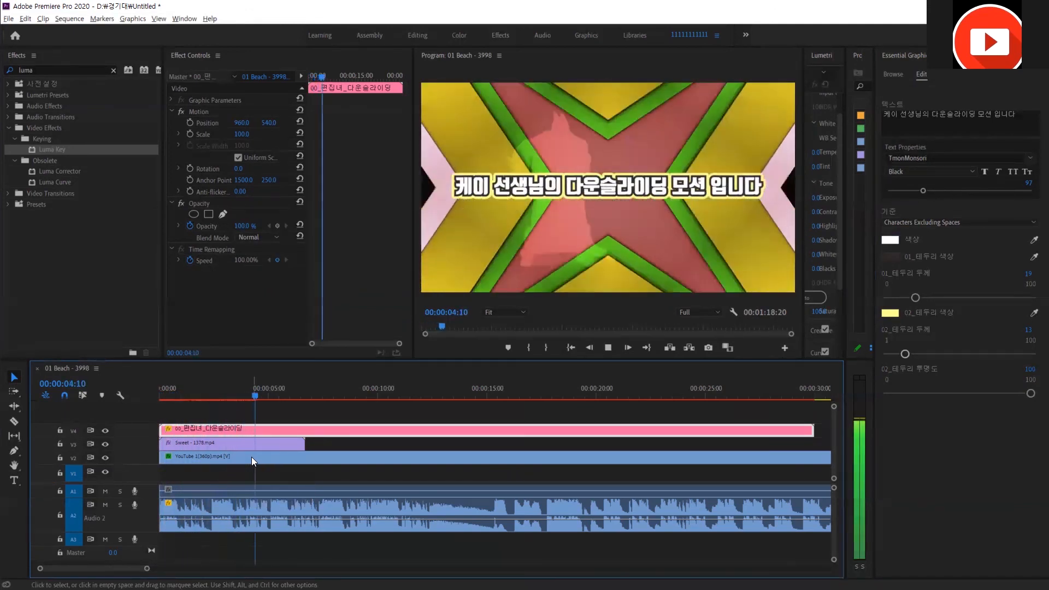
pyautogui.press('space')
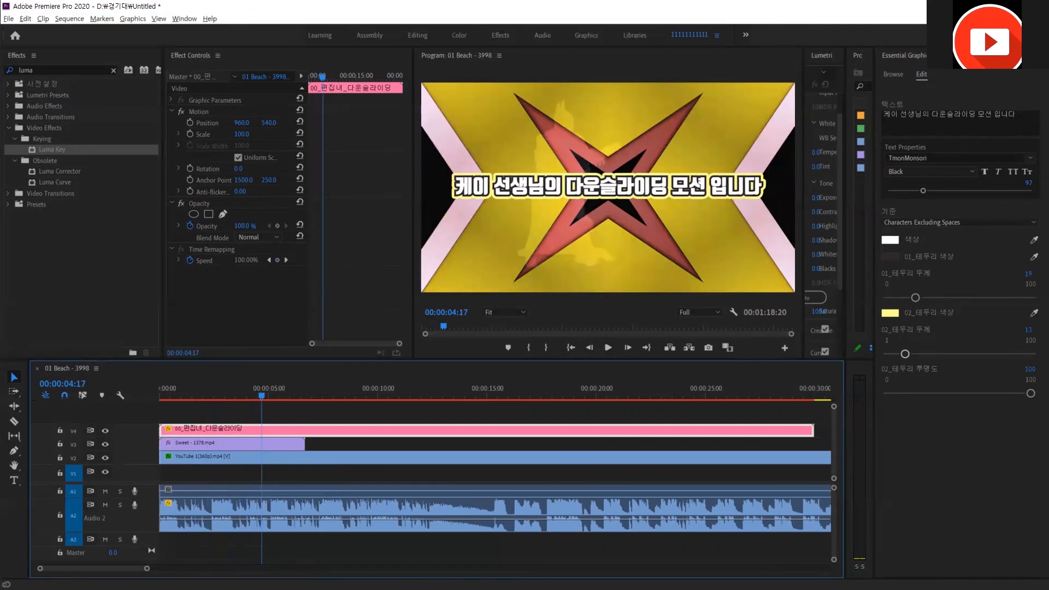
pyautogui.moveTo(148, 569); pyautogui.dragTo(171, 569)
pyautogui.moveTo(481, 390); pyautogui.dragTo(618, 427)
pyautogui.moveTo(183, 394); pyautogui.dragTo(642, 402)
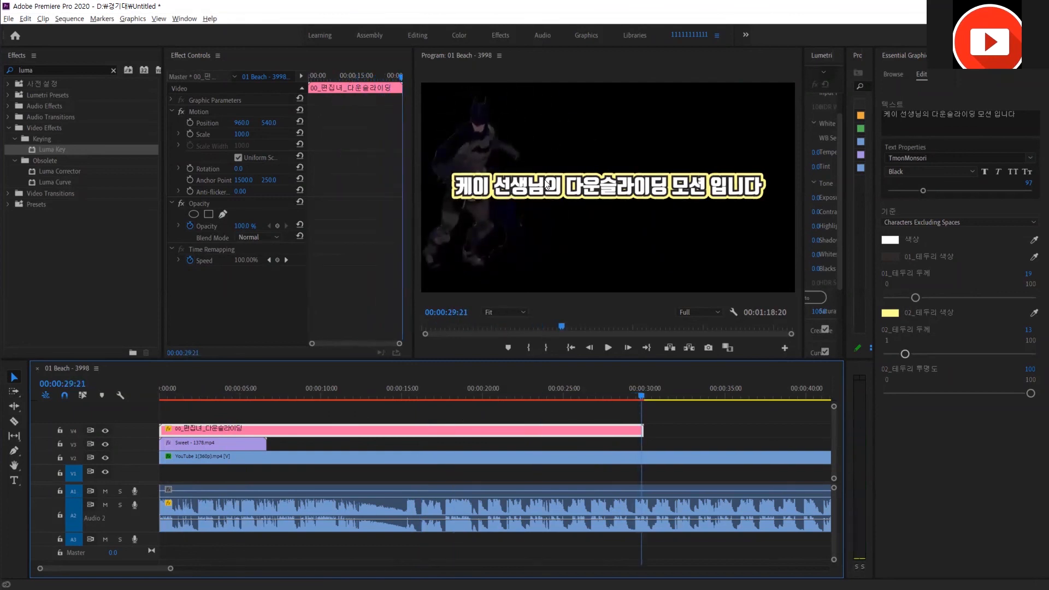
# Split the clips on all tracks at 00:00:05:00 and delete everything after that point.
pyautogui.moveTo(185, 385); pyautogui.dragTo(239, 385)
pyautogui.press('=')
pyautogui.press('=')
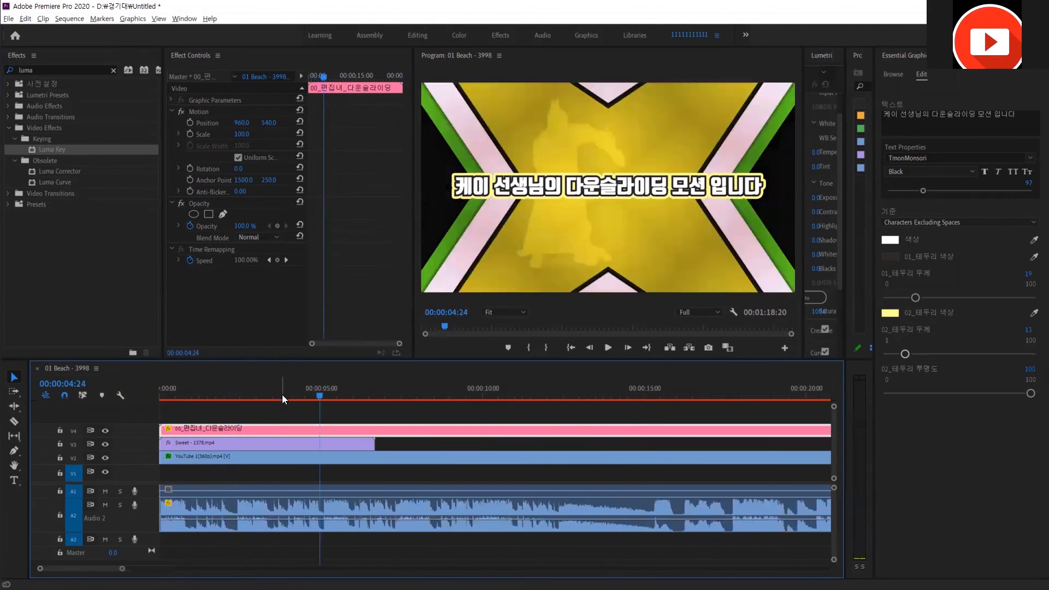
pyautogui.click(459, 313)
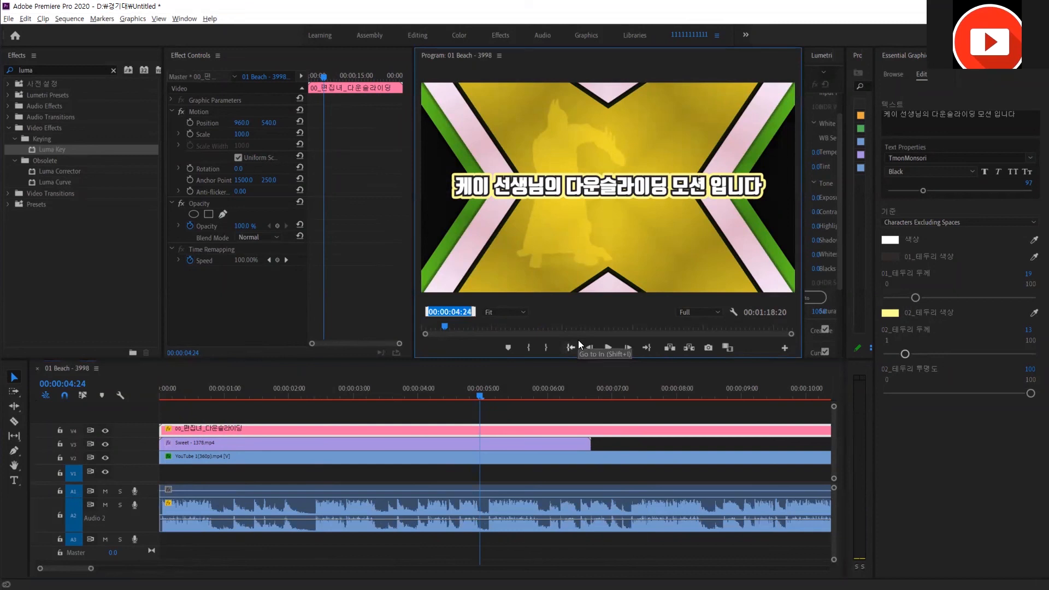
pyautogui.write('500')
pyautogui.press('Return')
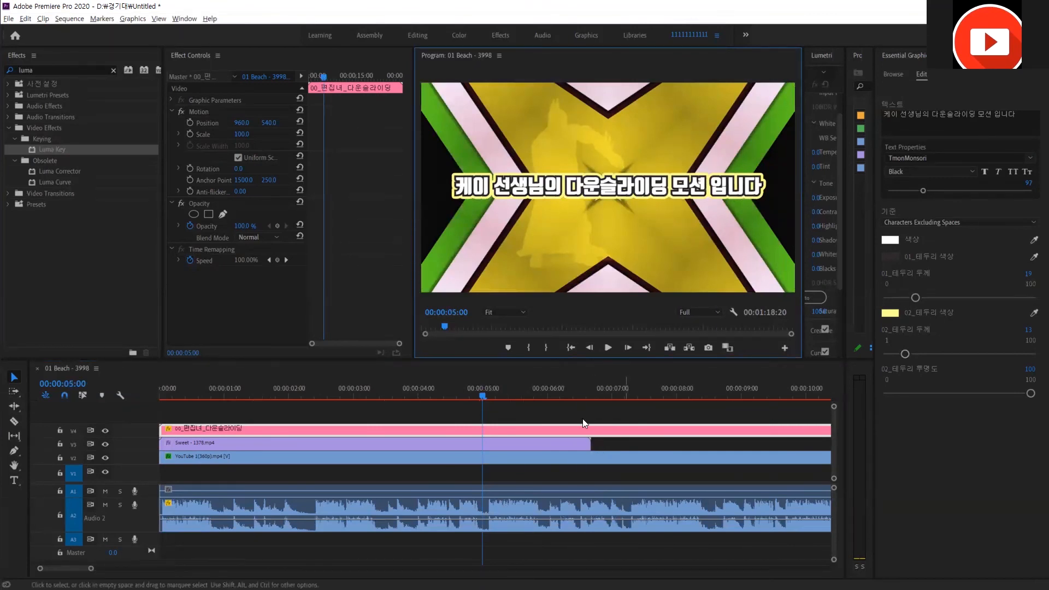
pyautogui.click(483, 394)
pyautogui.hotkey('ctrl', 'shift', 'k')
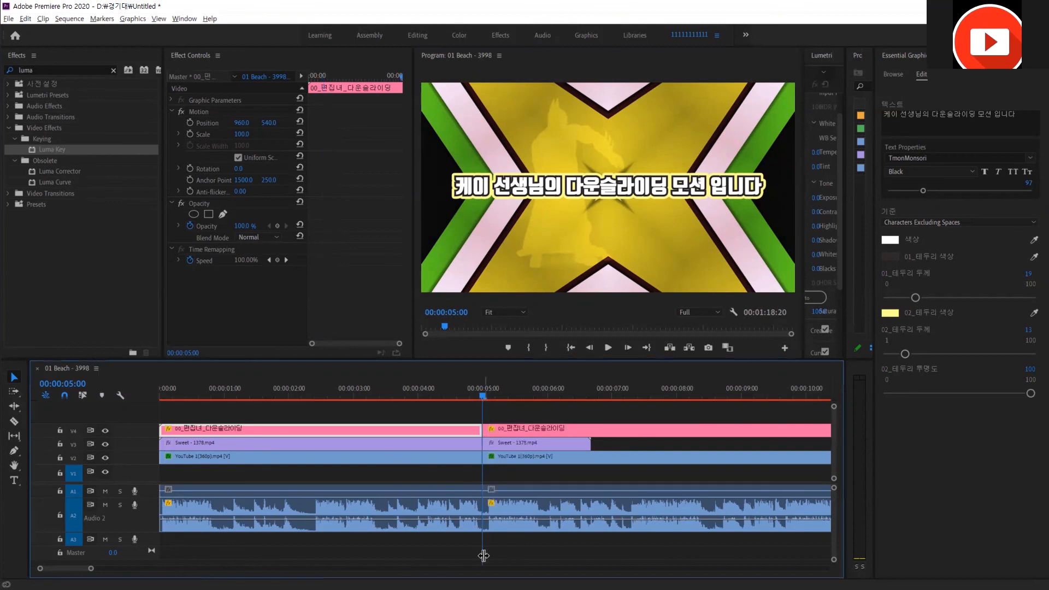
pyautogui.hotkey('ctrl', 'z')
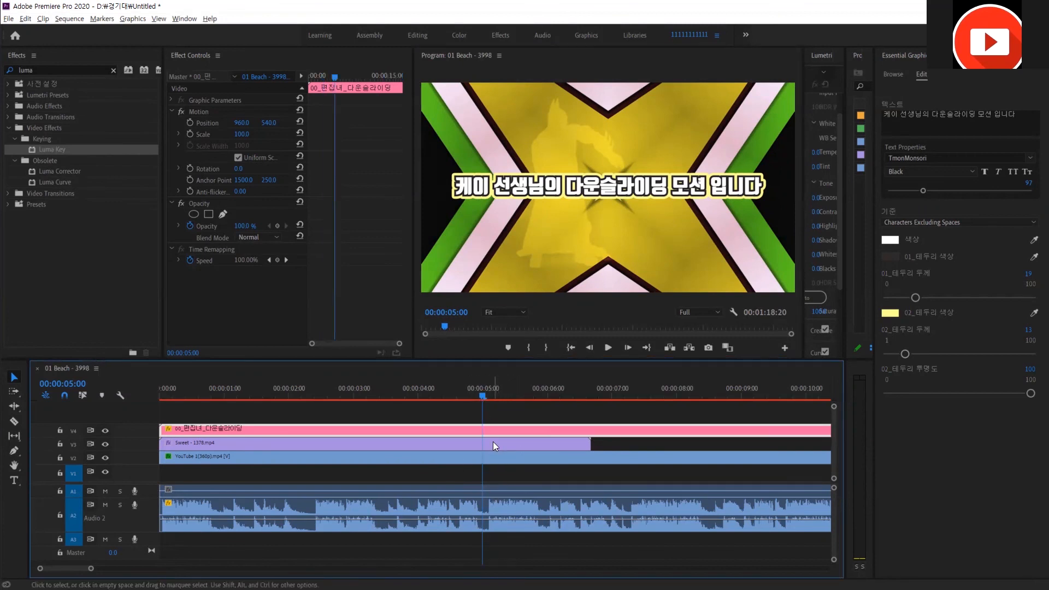
pyautogui.hotkey('ctrl', 'shift', 'k')
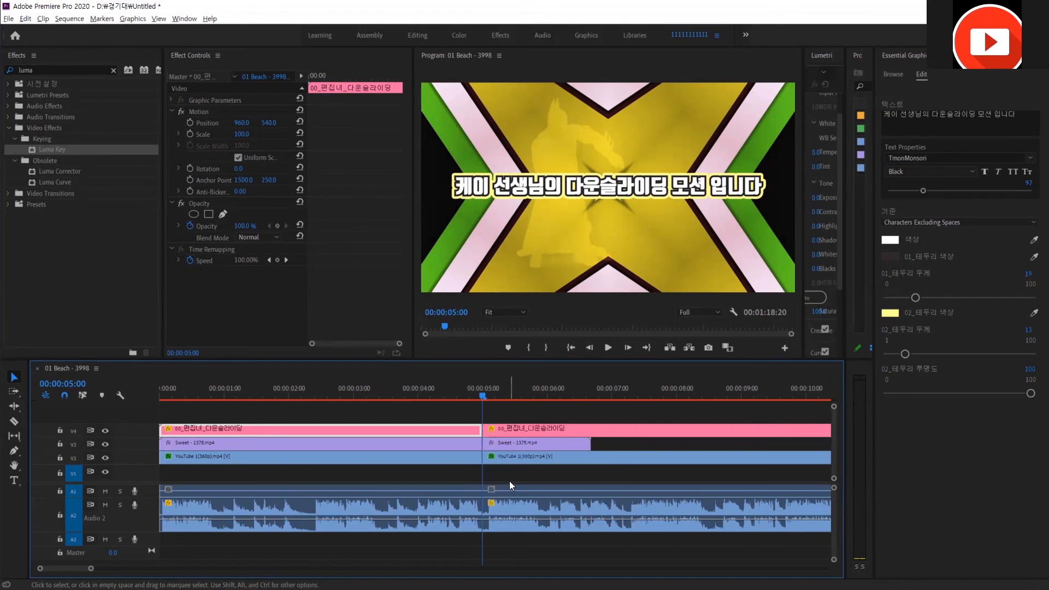
pyautogui.moveTo(512, 416); pyautogui.dragTo(524, 510)
pyautogui.press('Delete')
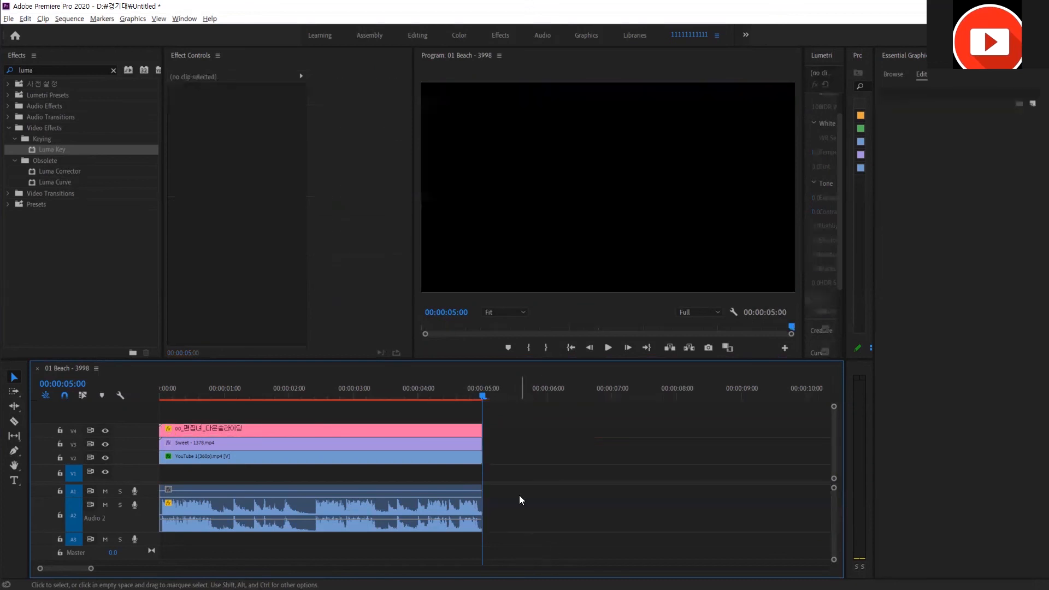
# Split the V4 caption clip at 00:00:01:04, where its entrance animation has finished.
pyautogui.press('space')
pyautogui.moveTo(269, 390); pyautogui.dragTo(235, 421)
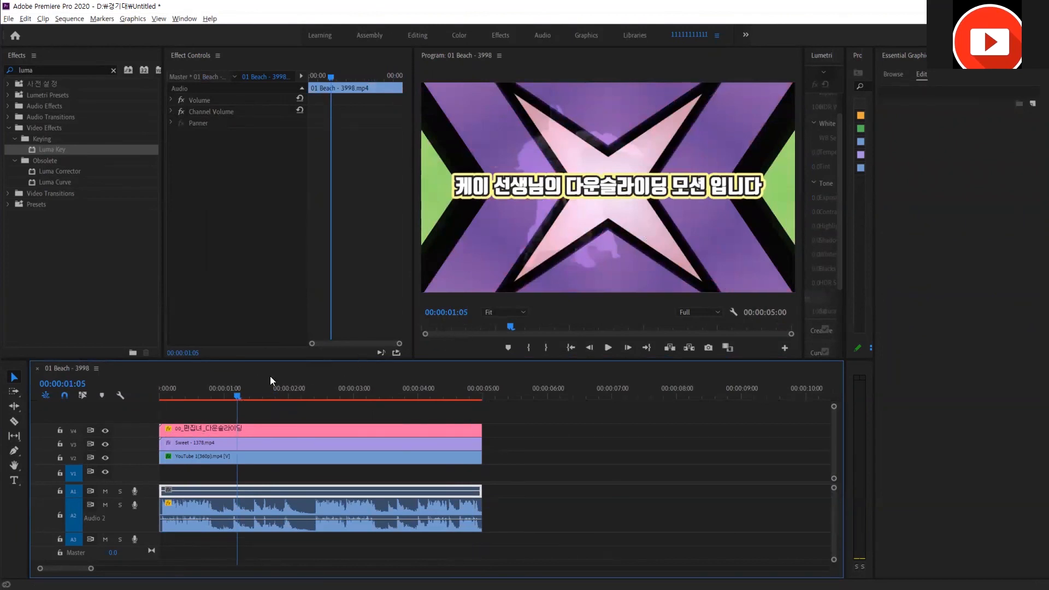
pyautogui.moveTo(153, 389); pyautogui.dragTo(234, 398)
pyautogui.press('c')
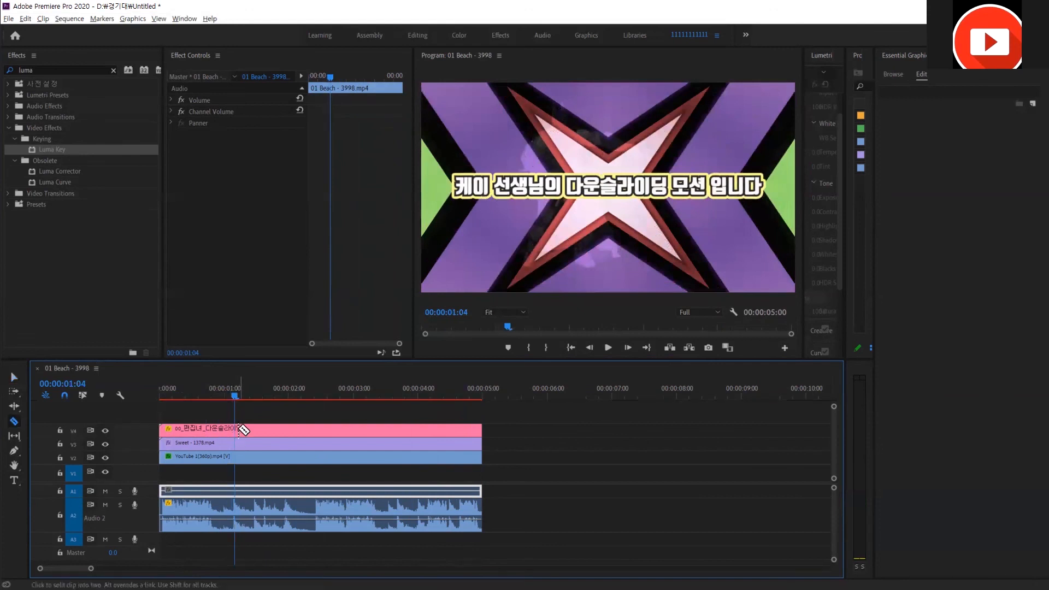
pyautogui.click(236, 430)
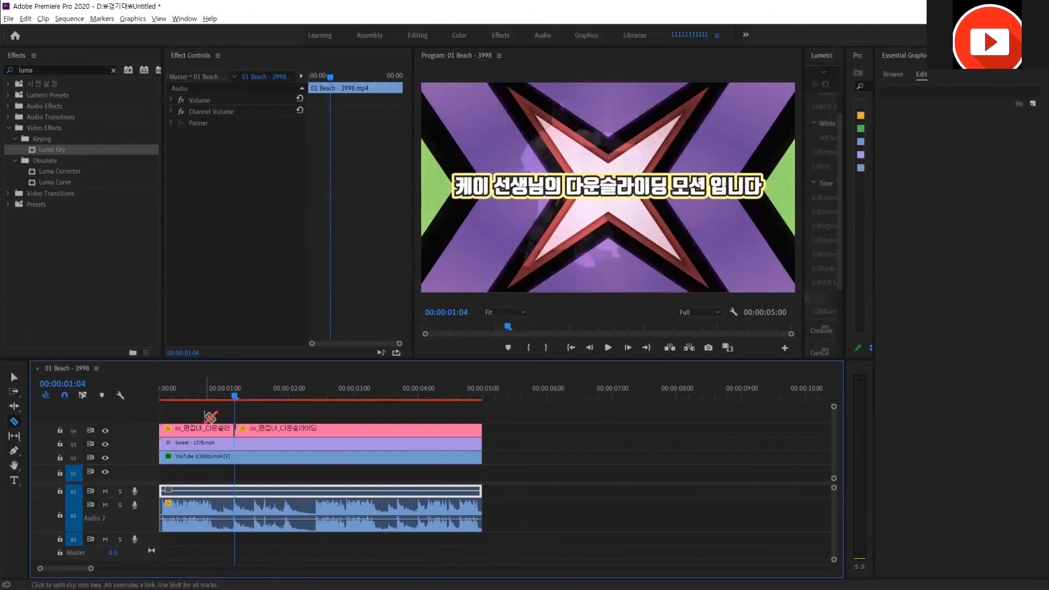
# Copy the first caption piece on V4 to the end of the track so it finishes at 00:00:05:00.
pyautogui.press('v')
pyautogui.click(186, 430)
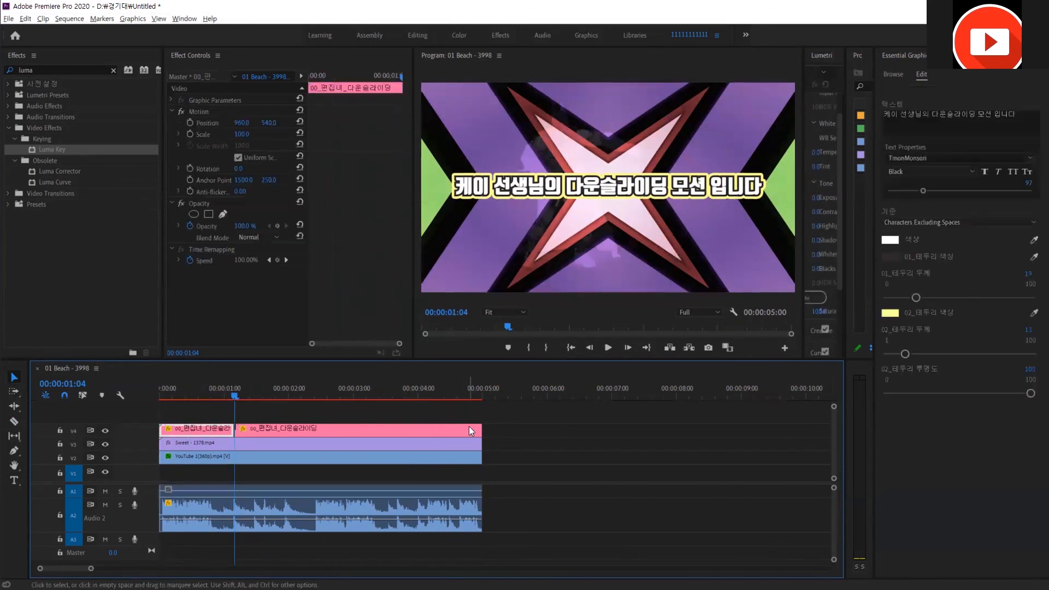
pyautogui.moveTo(196, 428); pyautogui.dragTo(443, 431)
# Apply Reverse Speed to the copied caption piece at the end of V4, keeping its speed at 100%.
pyautogui.moveTo(160, 393); pyautogui.dragTo(423, 404)
pyautogui.click(435, 427)
pyautogui.scroll(-5, 430, 423)
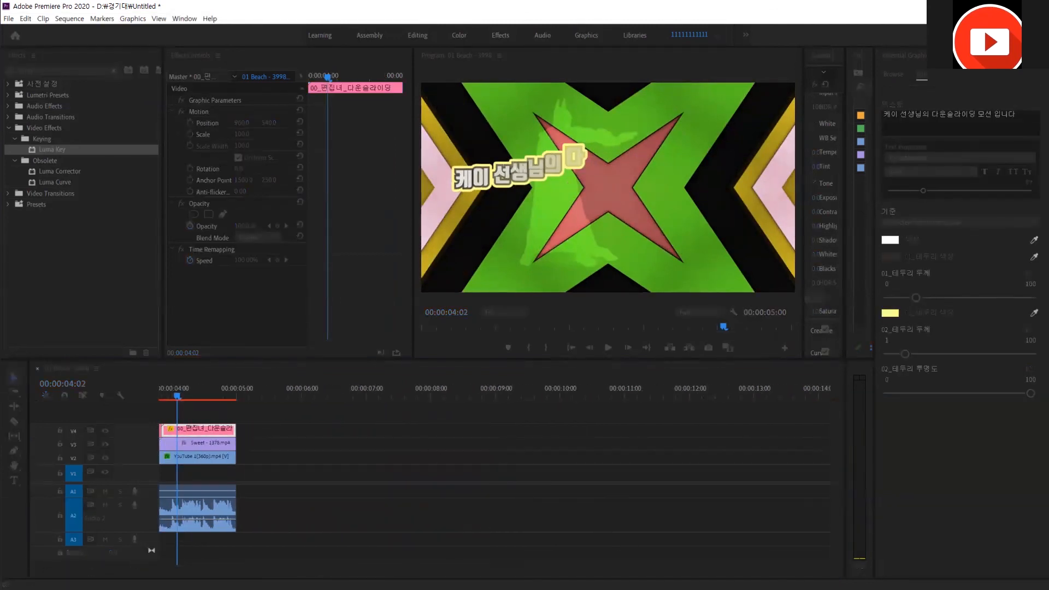
pyautogui.hotkey('ctrl', 'r')
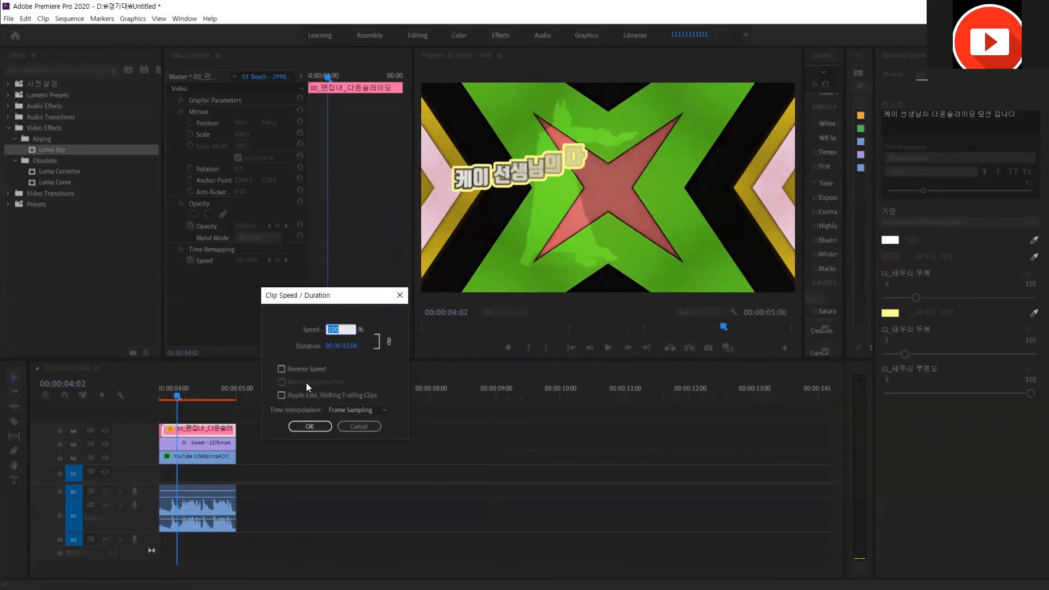
pyautogui.click(281, 369)
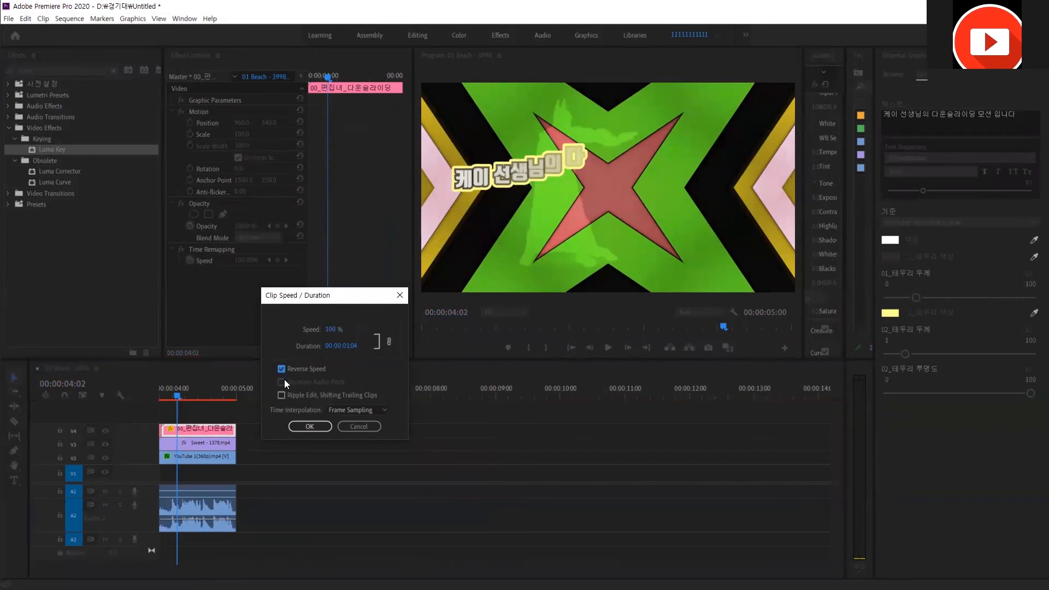
pyautogui.click(305, 426)
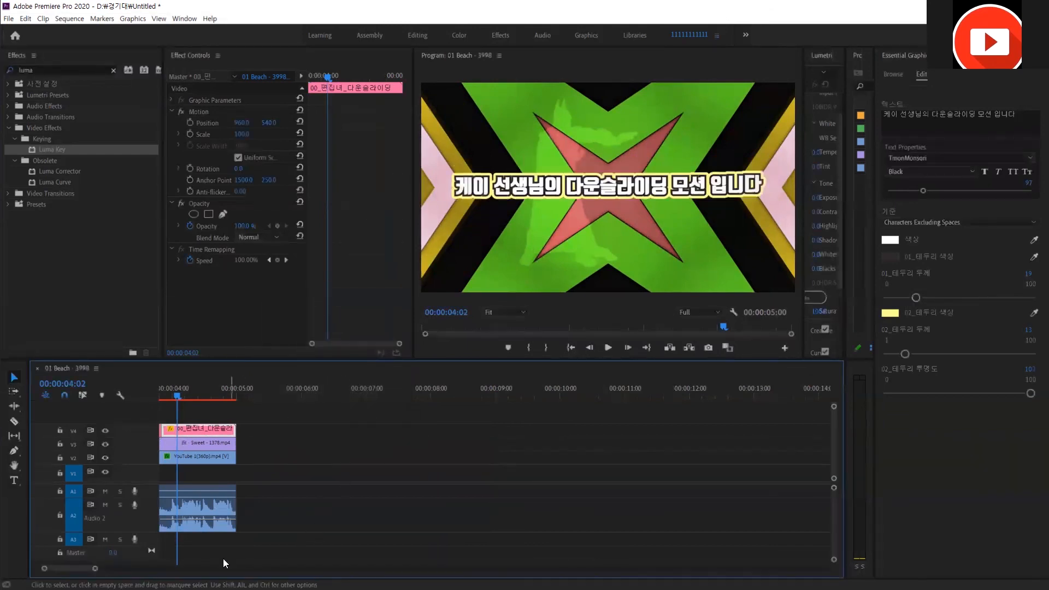
# Scrub the entrance piece and play the sequence from the start to check the caption's entrance and reversed exit.
pyautogui.moveTo(63, 563); pyautogui.dragTo(28, 561)
pyautogui.moveTo(160, 394); pyautogui.dragTo(224, 395)
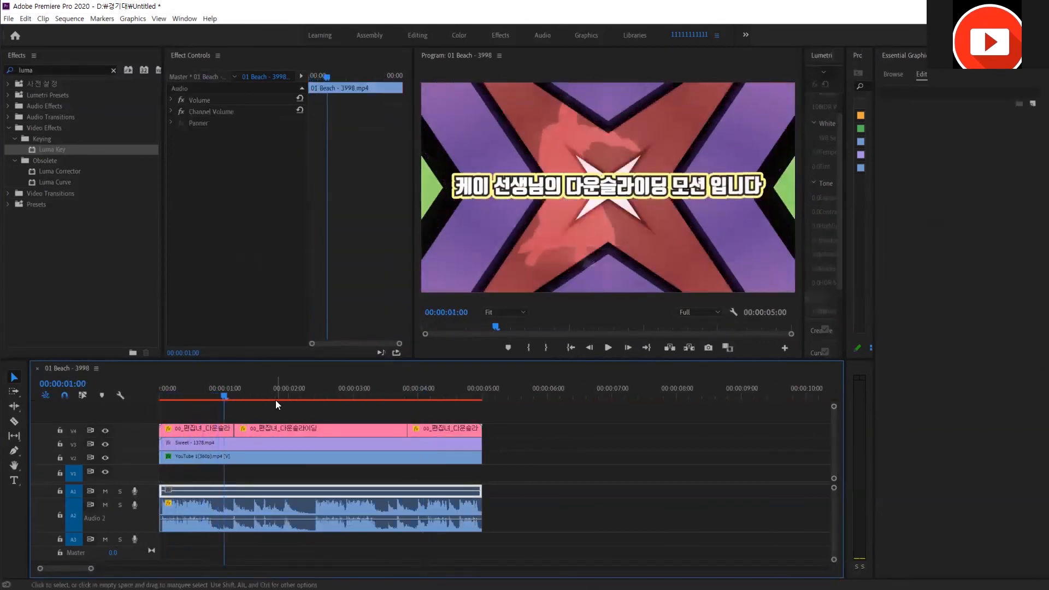
pyautogui.moveTo(173, 390); pyautogui.dragTo(234, 398)
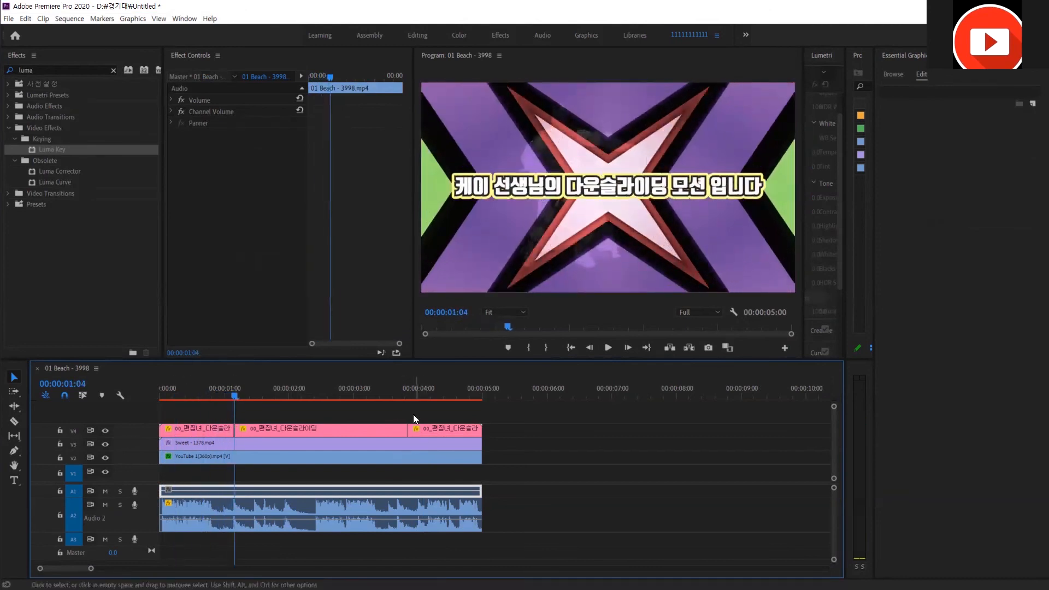
pyautogui.moveTo(235, 391); pyautogui.dragTo(162, 380)
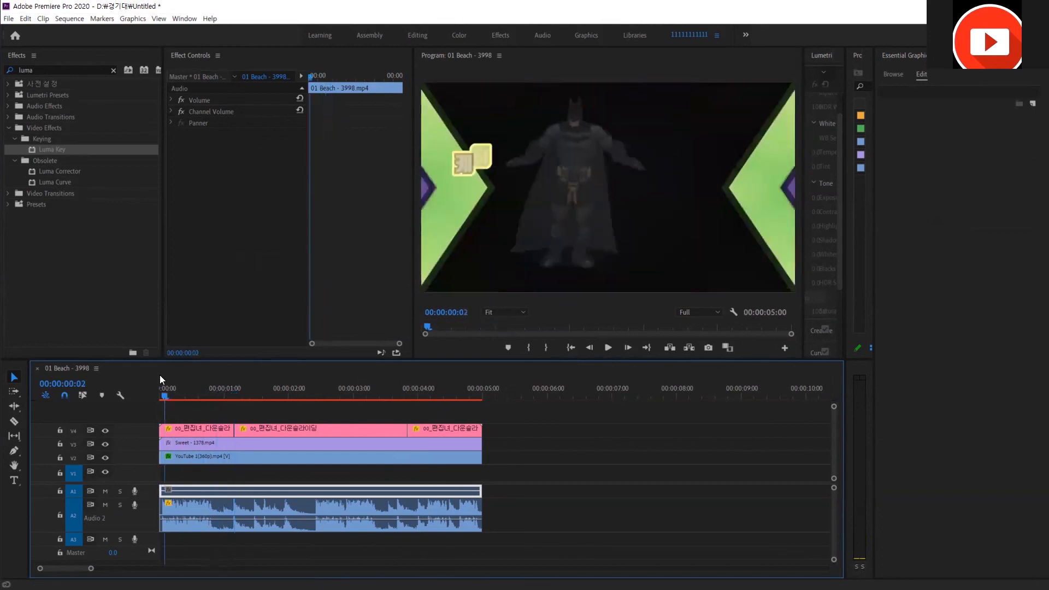
pyautogui.press('space')
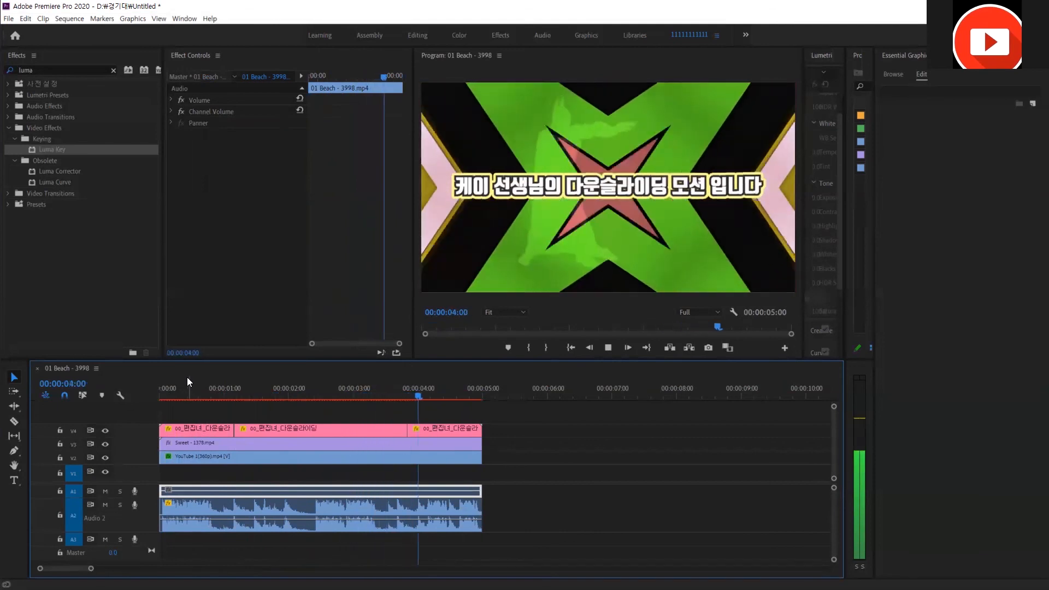
pyautogui.press('space')
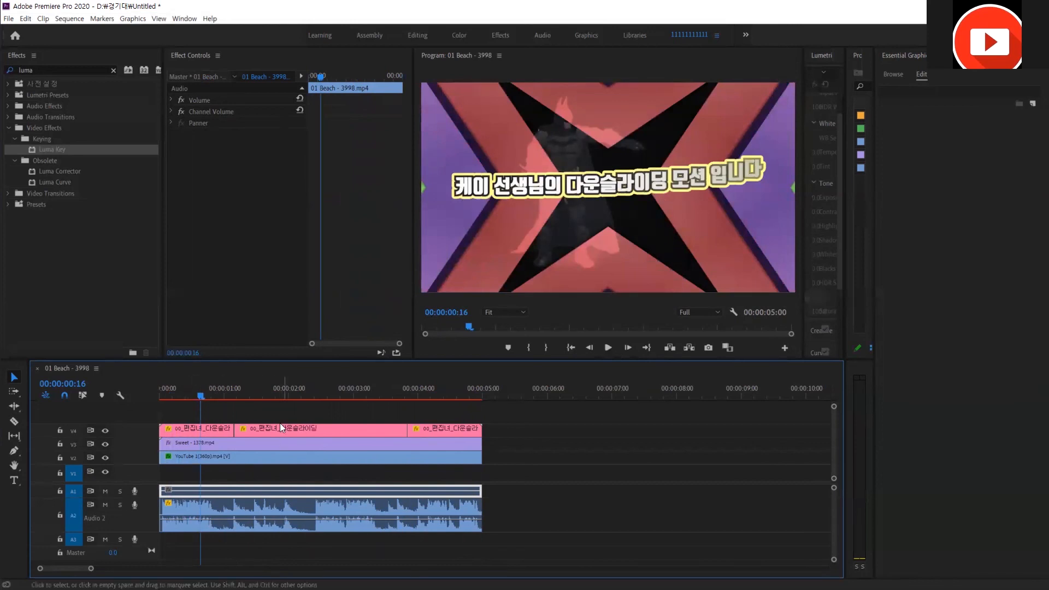
# Move the reversed caption piece to end at 00:00:03:00 and cut off everything after that point on all tracks.
pyautogui.moveTo(241, 383); pyautogui.dragTo(355, 408)
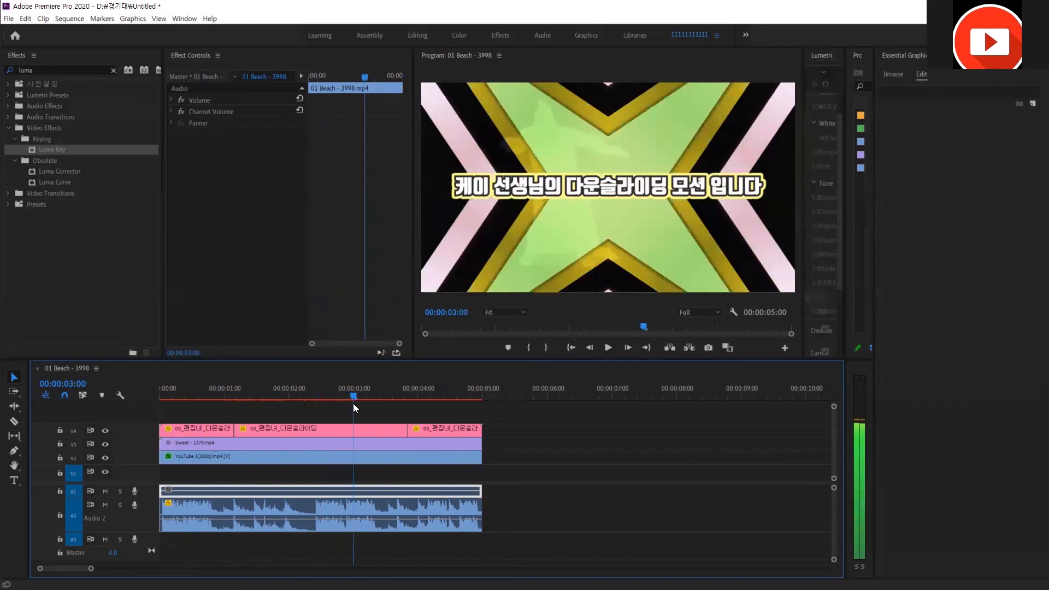
pyautogui.moveTo(424, 432); pyautogui.dragTo(304, 423)
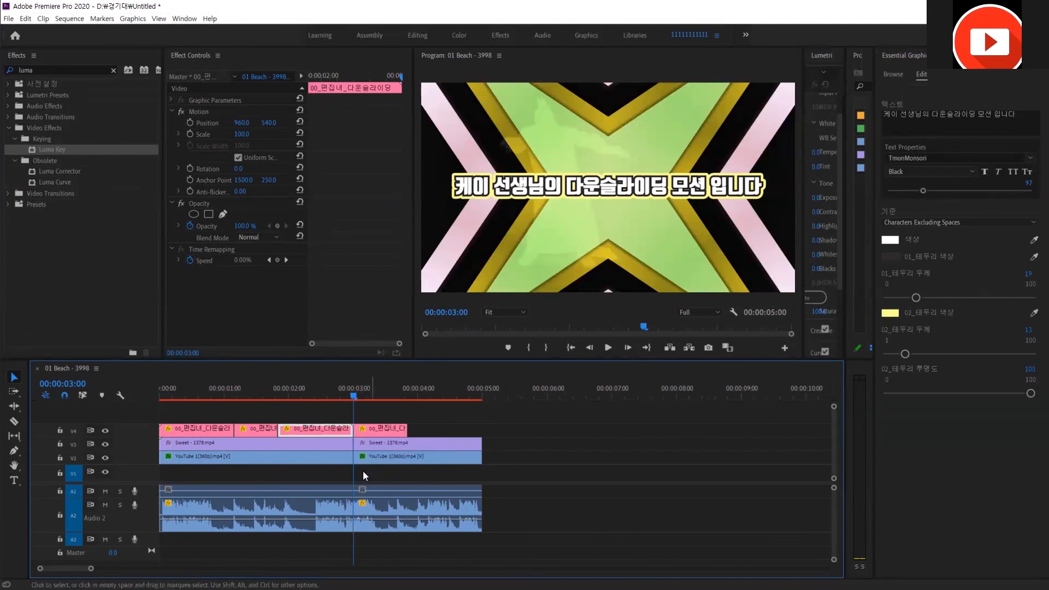
pyautogui.moveTo(373, 410); pyautogui.dragTo(436, 530)
pyautogui.press('Delete')
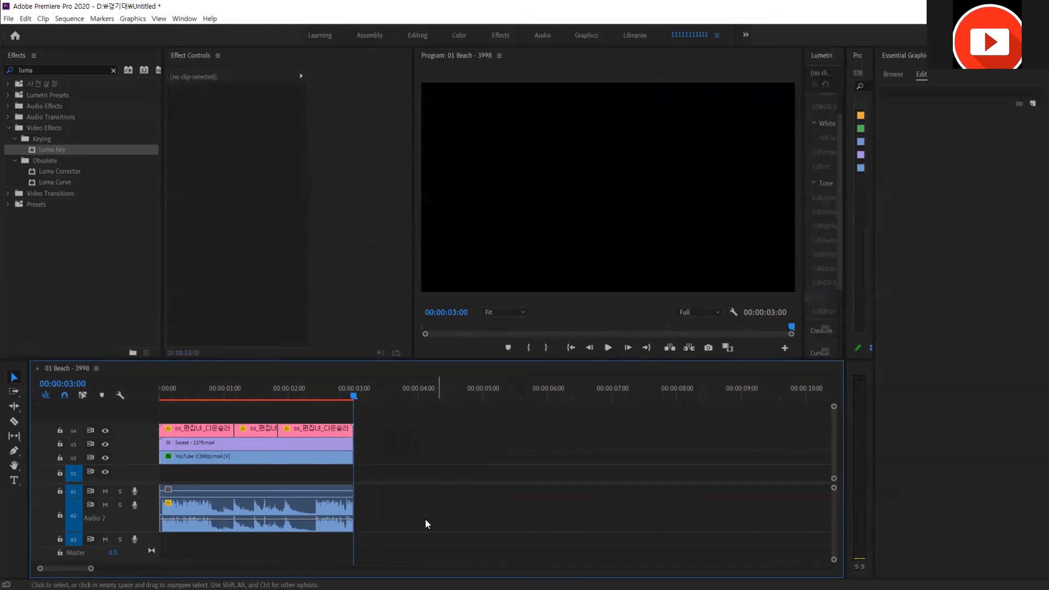
# Play the sequence from the start and extend the audio clip on A2 to 00:00:04:03.
pyautogui.moveTo(207, 384); pyautogui.dragTo(157, 376)
pyautogui.press('space')
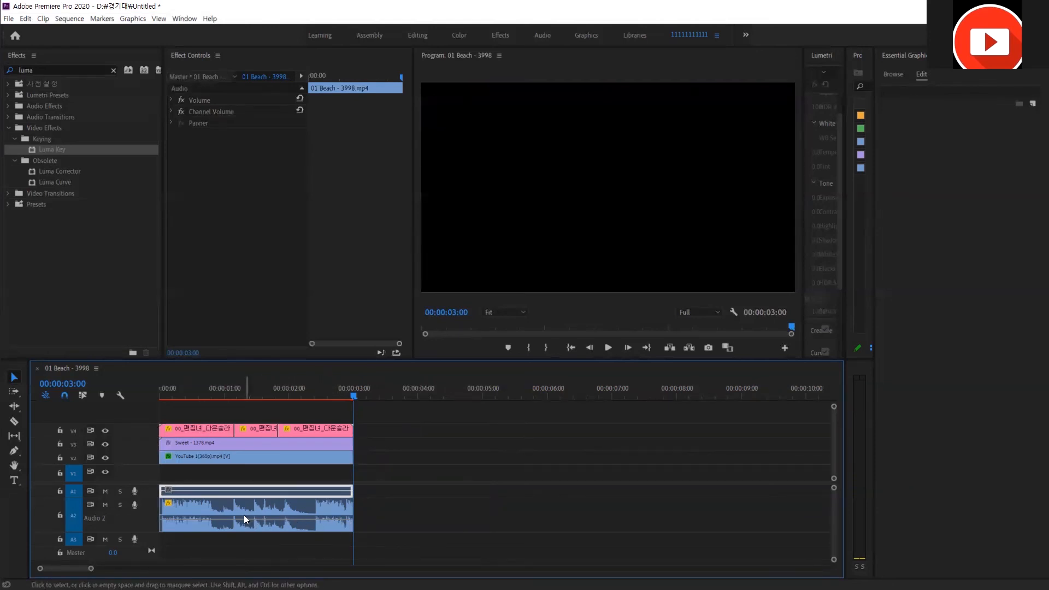
pyautogui.moveTo(353, 516); pyautogui.dragTo(421, 529)
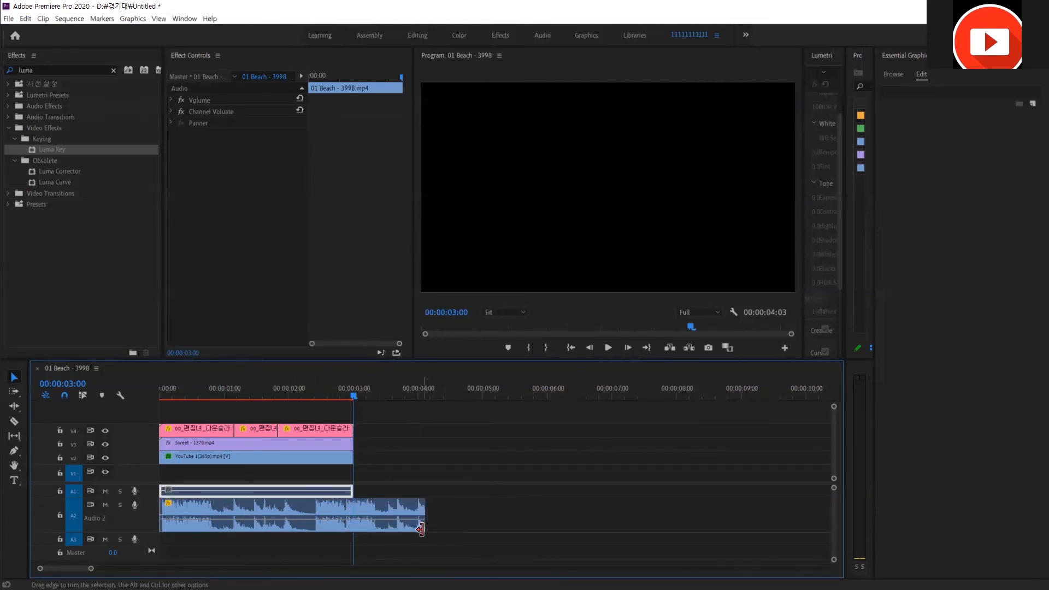
# Cut off the A2 audio after 00:00:03:12 and move its split-off closing section earlier, overwriting the middle, so it ends at 00:00:03:00.
pyautogui.press('space')
pyautogui.click(398, 528)
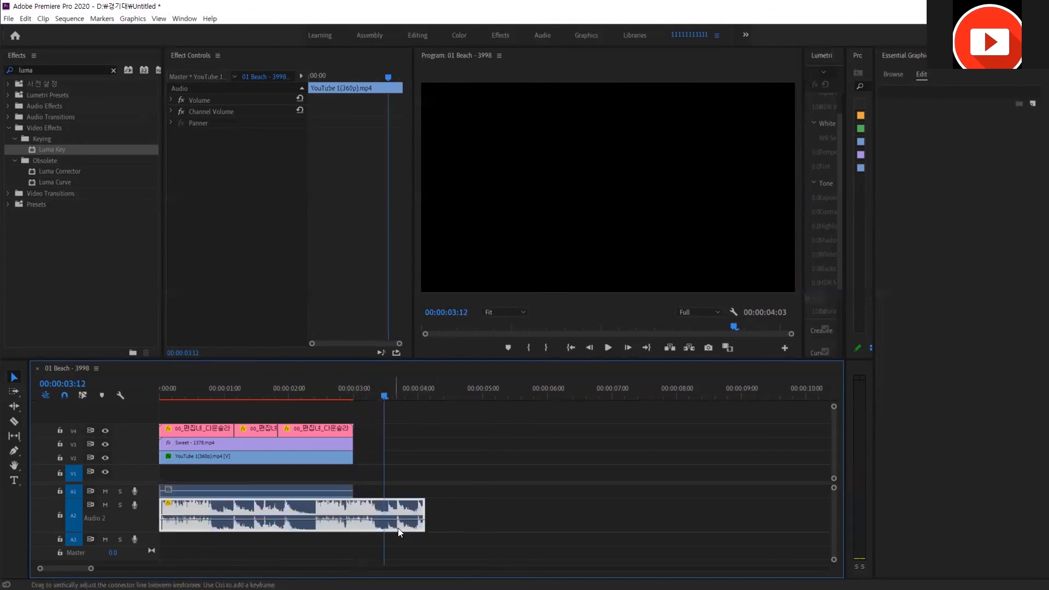
pyautogui.hotkey('ctrl', 'k')
pyautogui.moveTo(440, 485); pyautogui.dragTo(390, 523)
pyautogui.press('Delete')
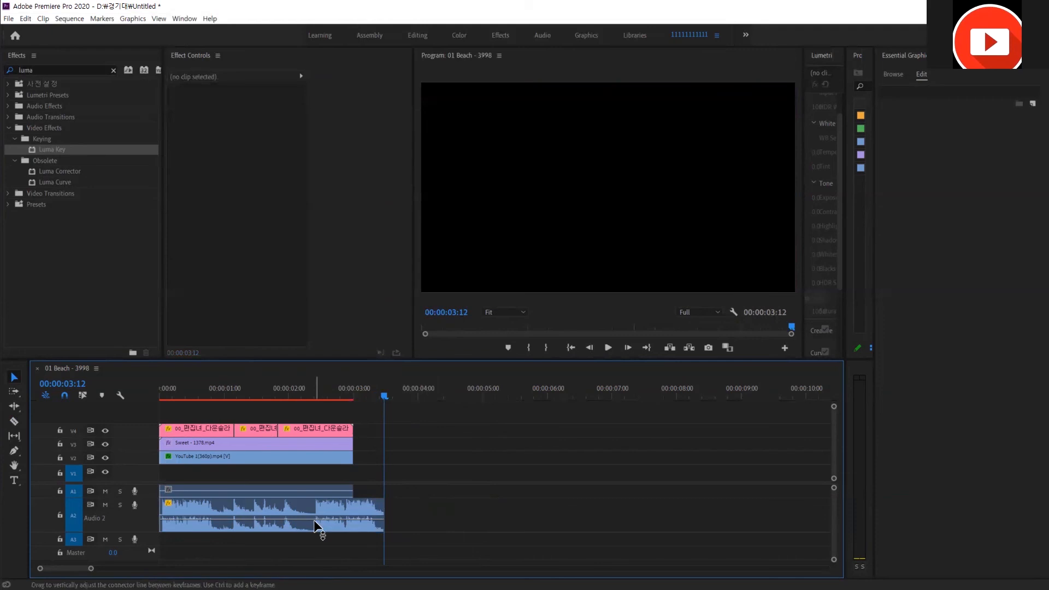
pyautogui.moveTo(335, 523); pyautogui.dragTo(308, 528)
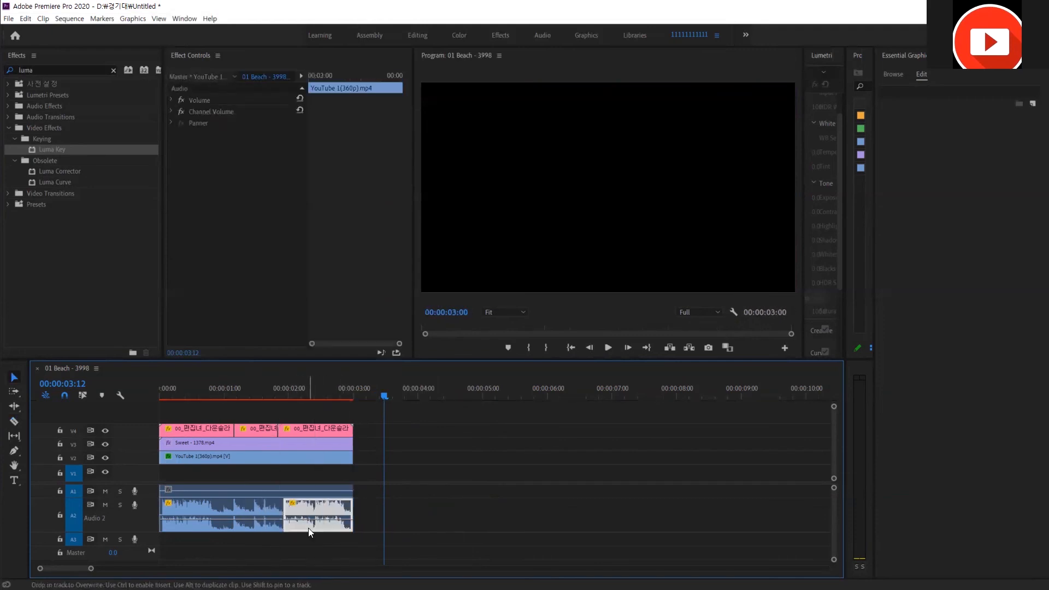
# Play the sequence from the start to check the caption animation against the shortened audio.
pyautogui.press('Home')
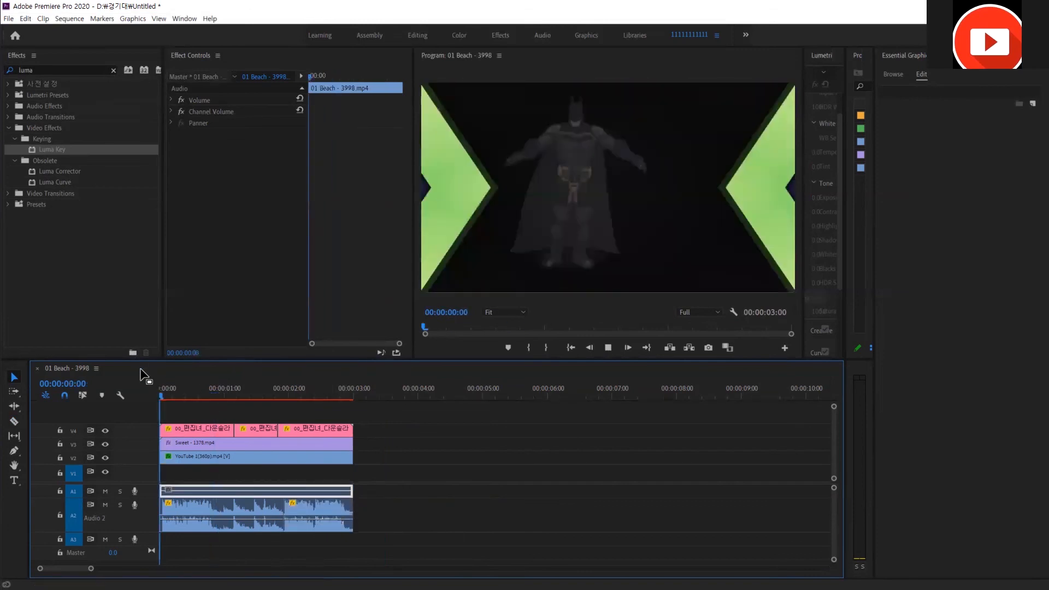
pyautogui.press('space')
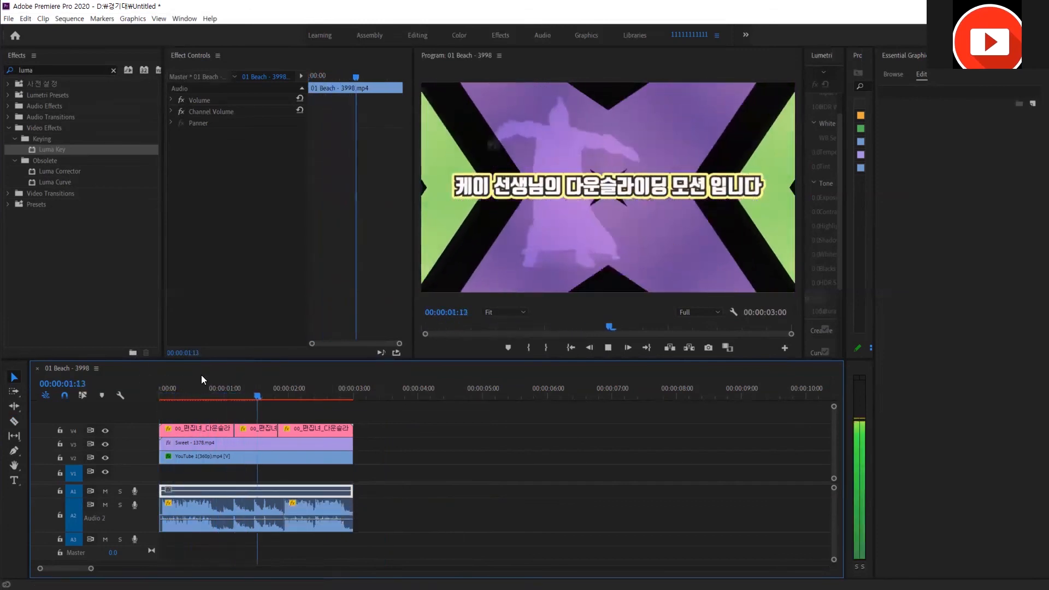
pyautogui.press('Home')
pyautogui.press('space')
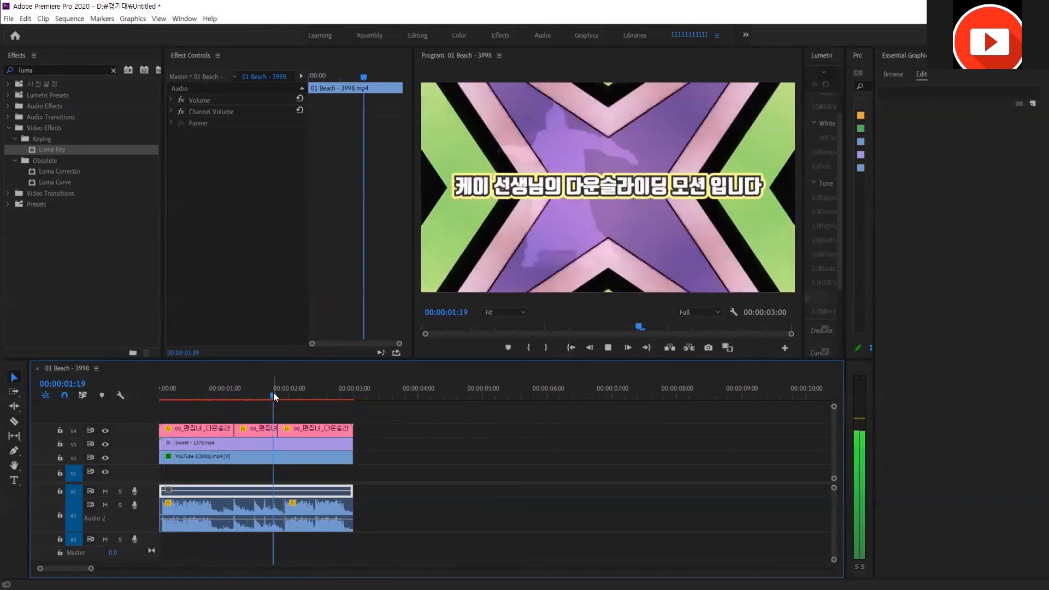
pyautogui.press('space')
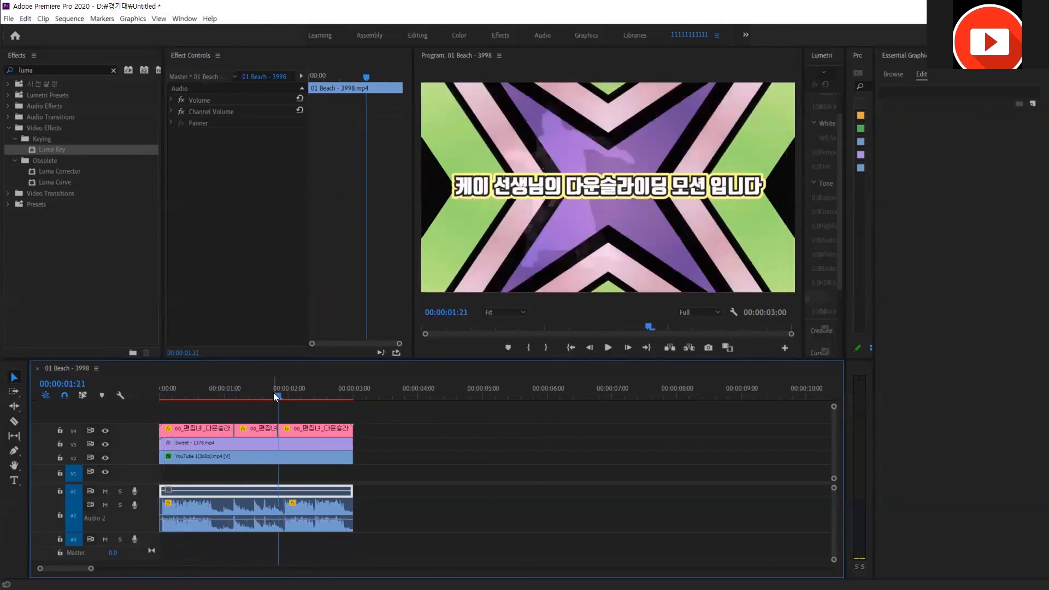